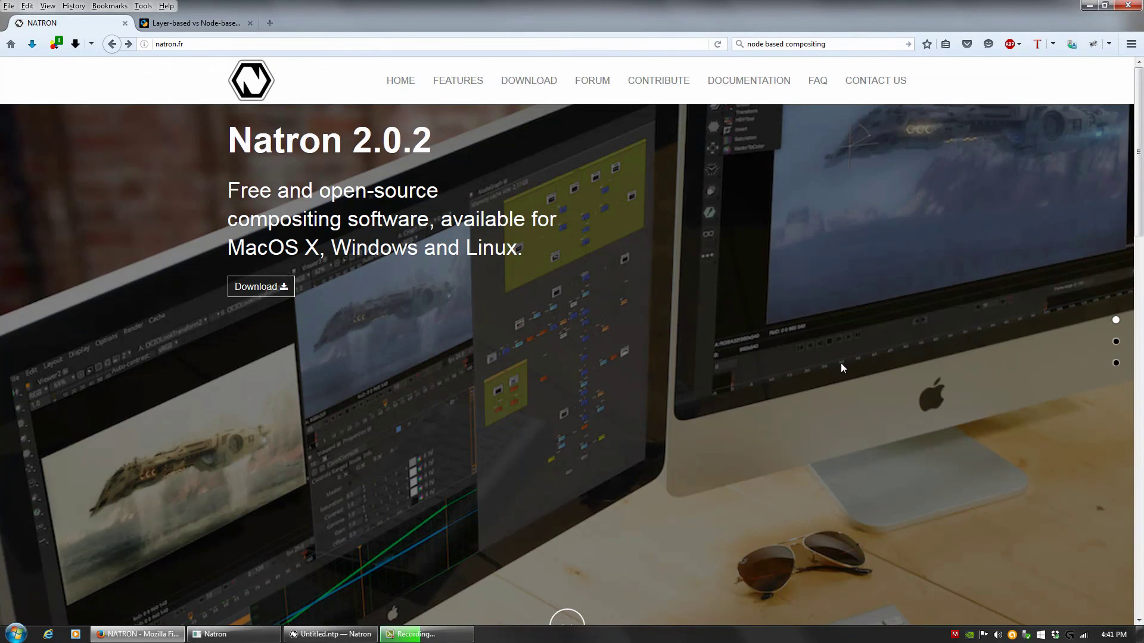
- Scroll through the natron.fr homepage sections and back to the top, then minimize Firefox
{"action": "scroll", "coordinate": [843, 364], "scroll_direction": "down", "scroll_amount": 1}
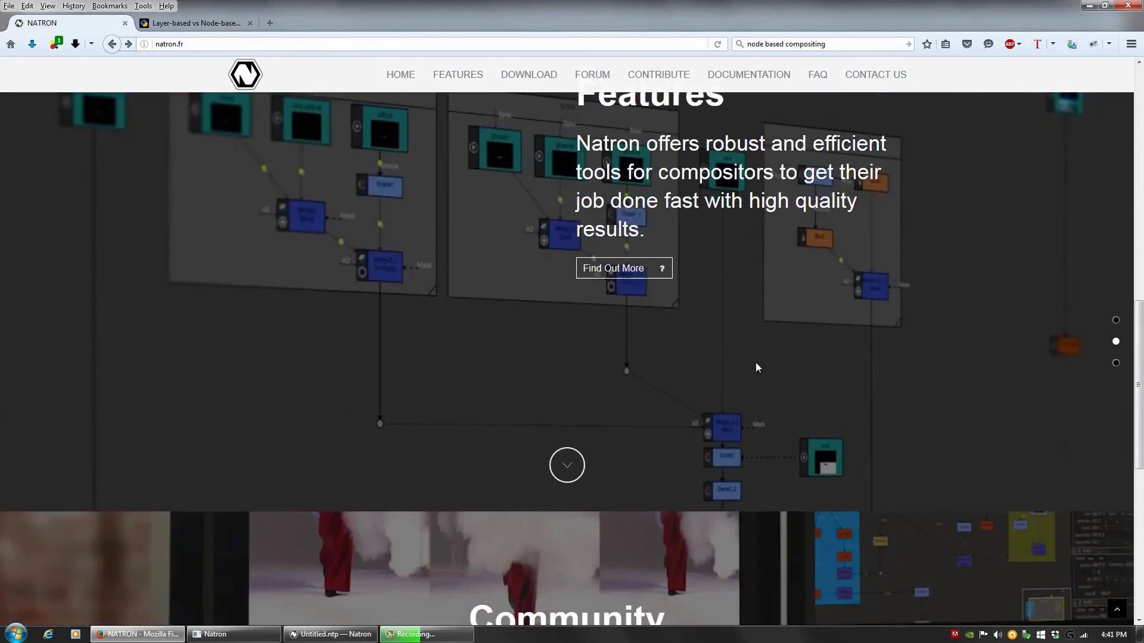
{"action": "scroll", "coordinate": [423, 336], "scroll_direction": "up", "scroll_amount": 2}
{"action": "scroll", "coordinate": [424, 341], "scroll_direction": "up", "scroll_amount": 1}
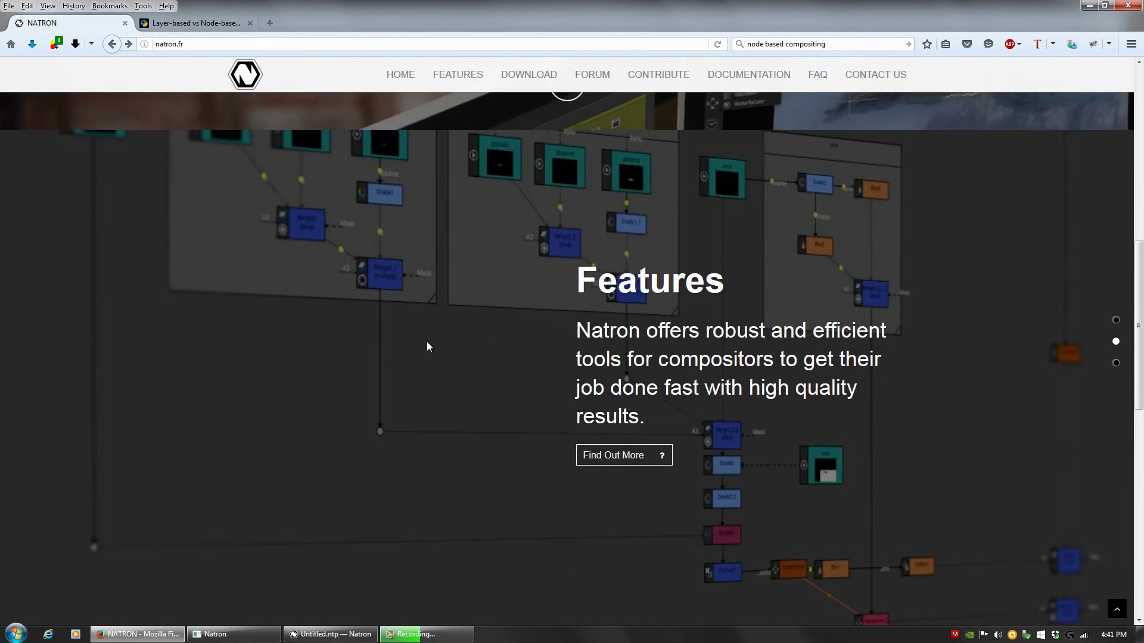
{"action": "scroll", "coordinate": [427, 347], "scroll_direction": "down", "scroll_amount": 1}
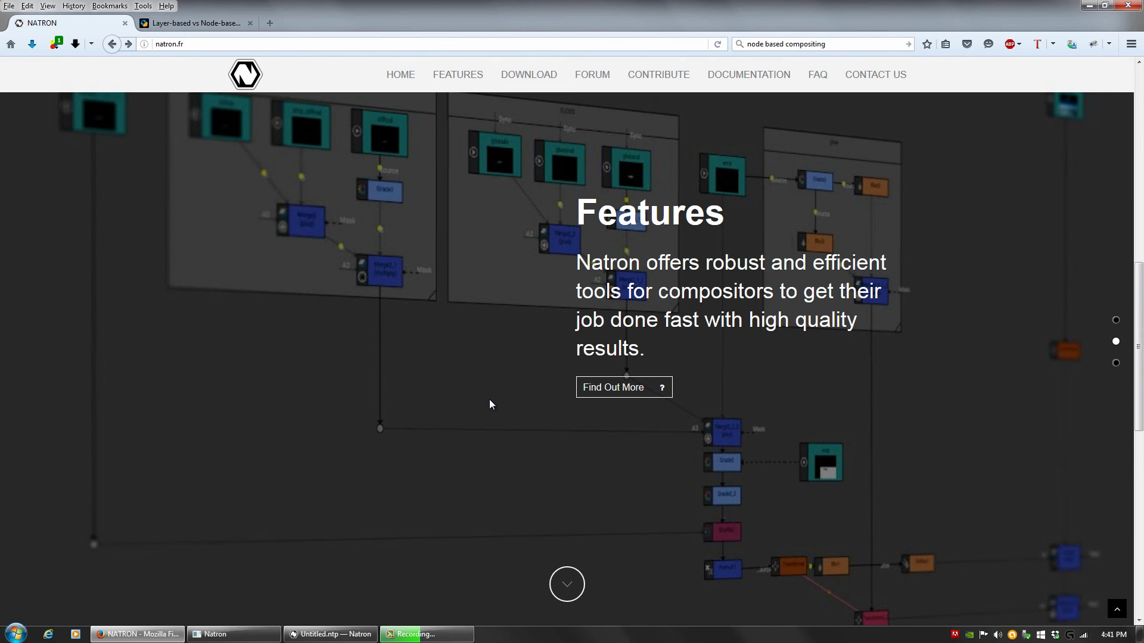
{"action": "scroll", "coordinate": [490, 400], "scroll_direction": "down", "scroll_amount": 1}
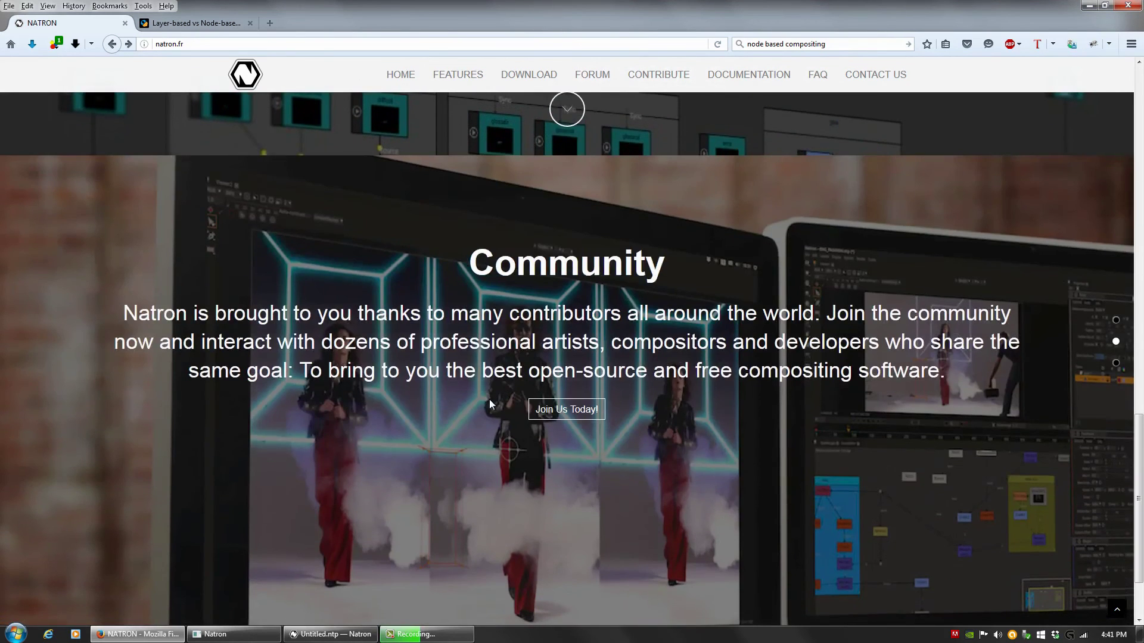
{"action": "scroll", "coordinate": [489, 401], "scroll_direction": "up", "scroll_amount": 1}
{"action": "scroll", "coordinate": [488, 399], "scroll_direction": "up", "scroll_amount": 1}
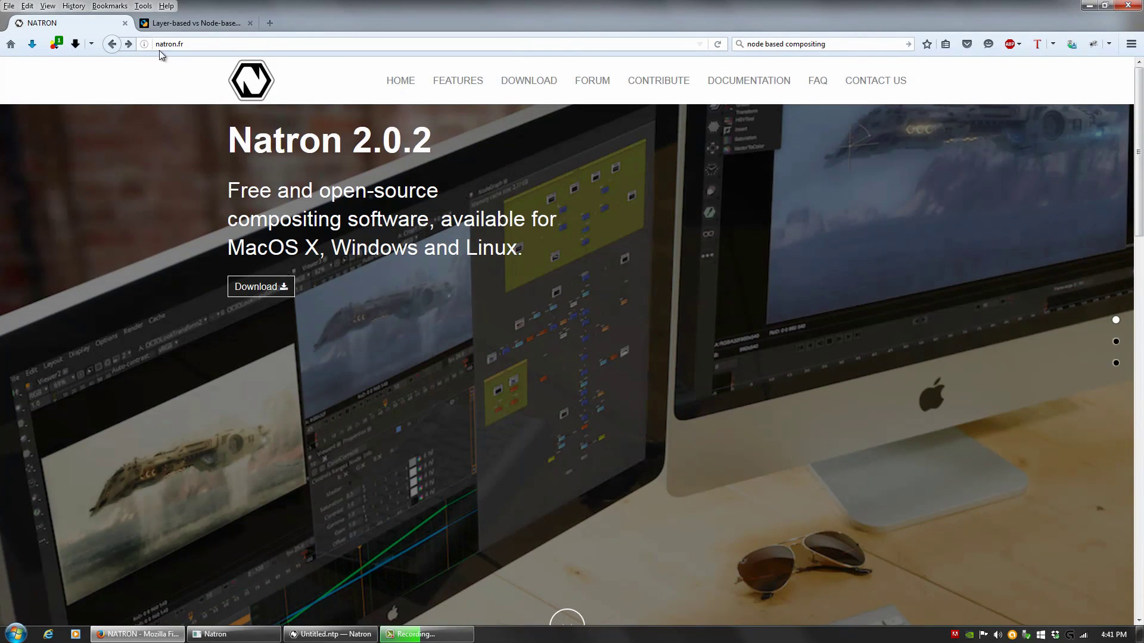
{"action": "left_click", "coordinate": [142, 636]}
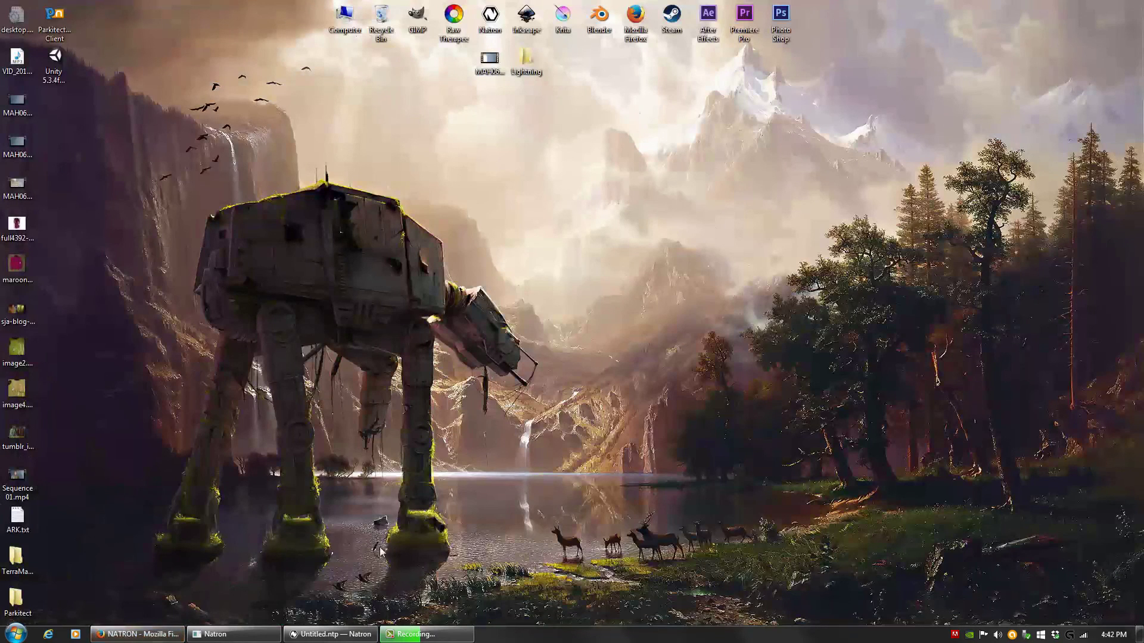
- Restore the 'Untitled.ntp — Natron' window from its taskbar preview
{"action": "mouse_move", "coordinate": [331, 635]}
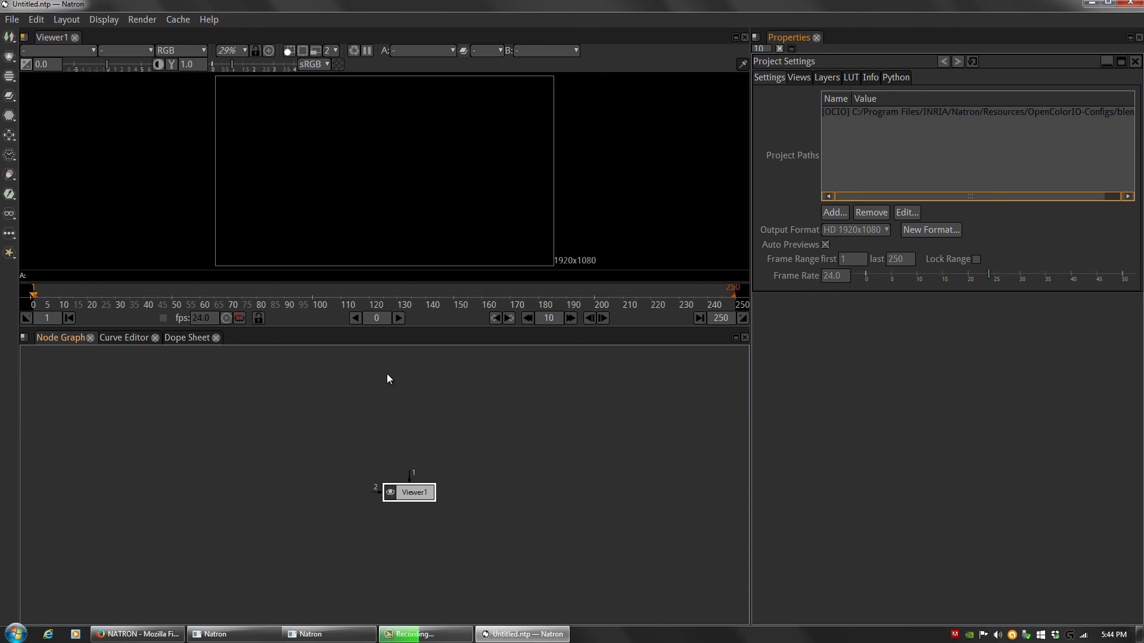
- Lower the viewer/node-graph splitter to enlarge the viewer, and pan the graph around Viewer1
{"action": "left_click_drag", "start_coordinate": [349, 327], "coordinate": [344, 367]}
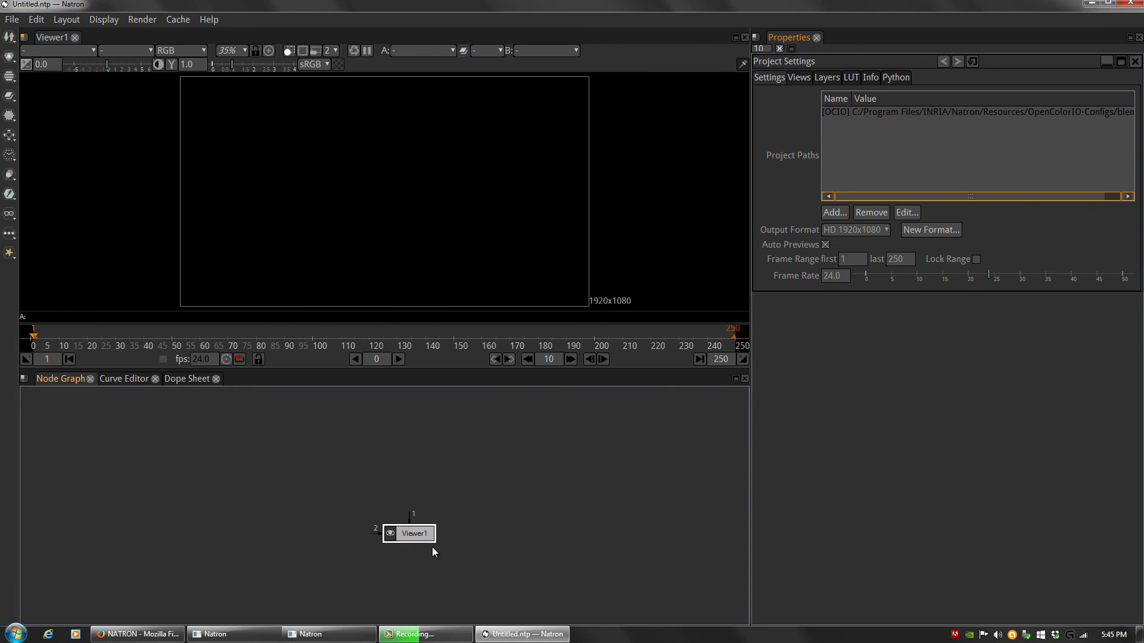
{"action": "left_click_drag", "start_coordinate": [492, 542], "coordinate": [558, 511]}
{"action": "left_click_drag", "start_coordinate": [712, 556], "coordinate": [592, 554]}
{"action": "left_click_drag", "start_coordinate": [490, 475], "coordinate": [534, 492]}
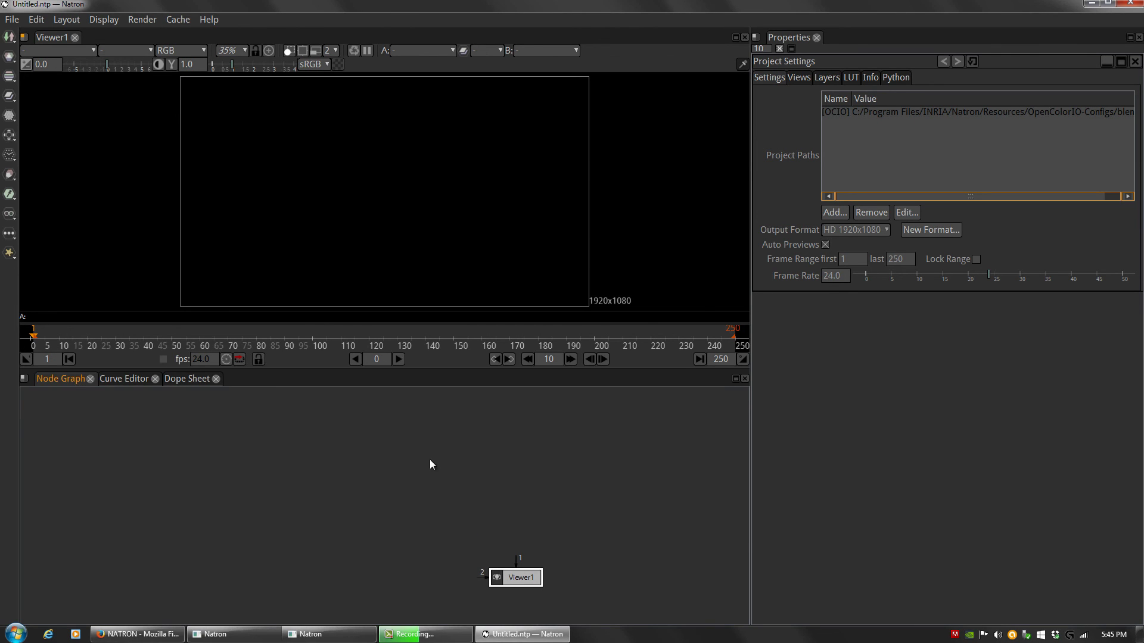
{"action": "left_click_drag", "start_coordinate": [554, 564], "coordinate": [411, 536]}
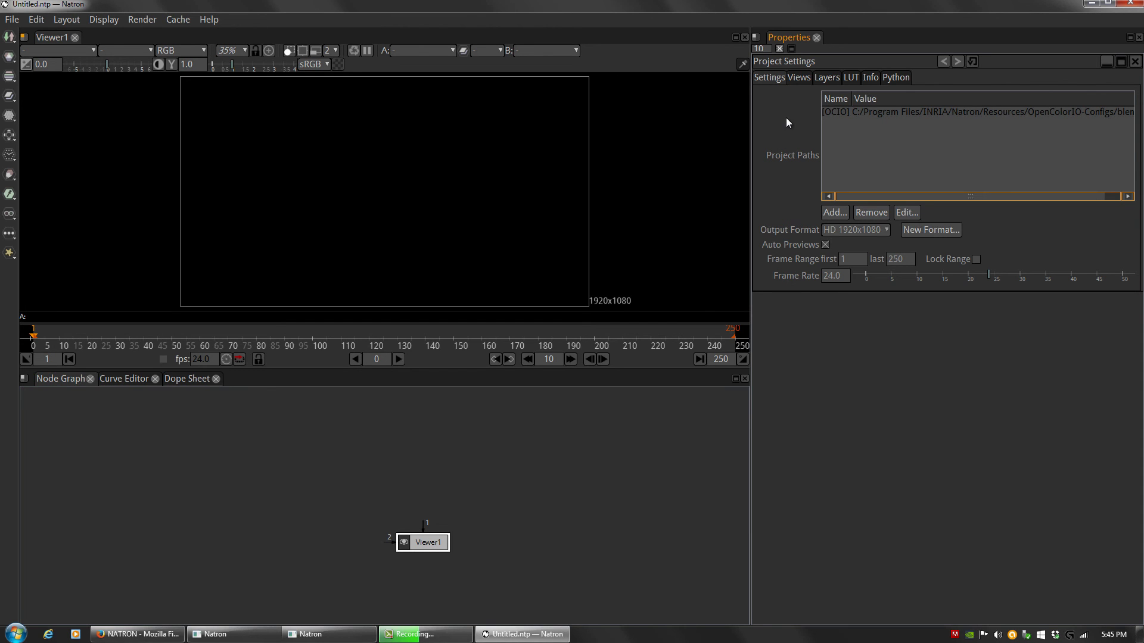
- Look through the Project Settings pages (Views, Layers, LUT, Info, Python), then return to Settings
{"action": "left_click", "coordinate": [798, 77]}
{"action": "left_click", "coordinate": [825, 78]}
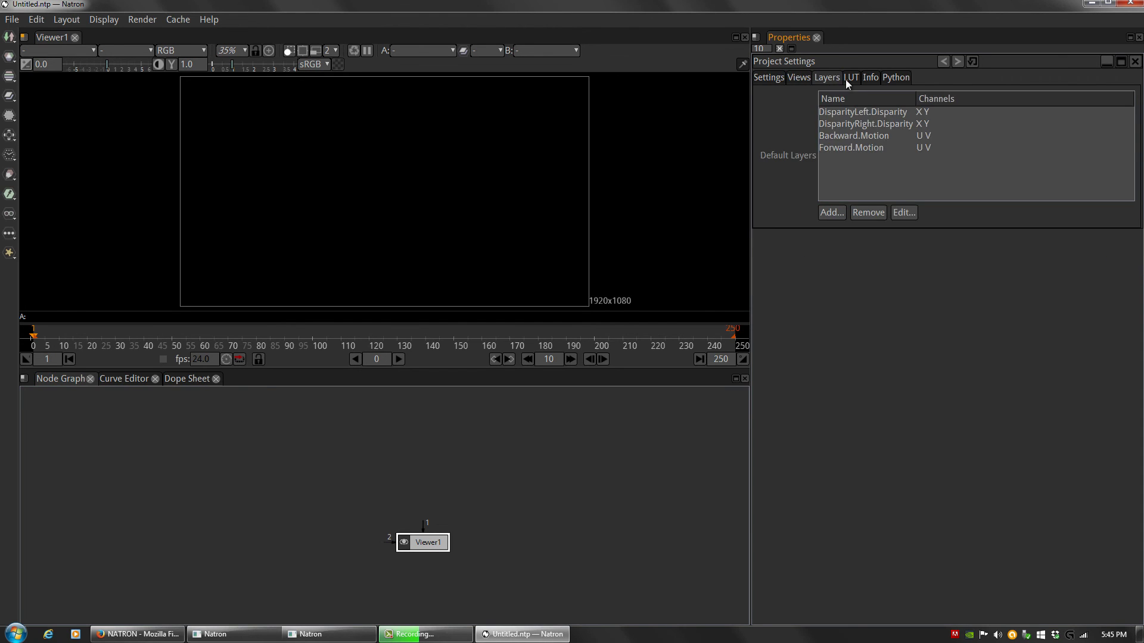
{"action": "left_click", "coordinate": [851, 80]}
{"action": "left_click", "coordinate": [869, 77]}
{"action": "left_click", "coordinate": [858, 77]}
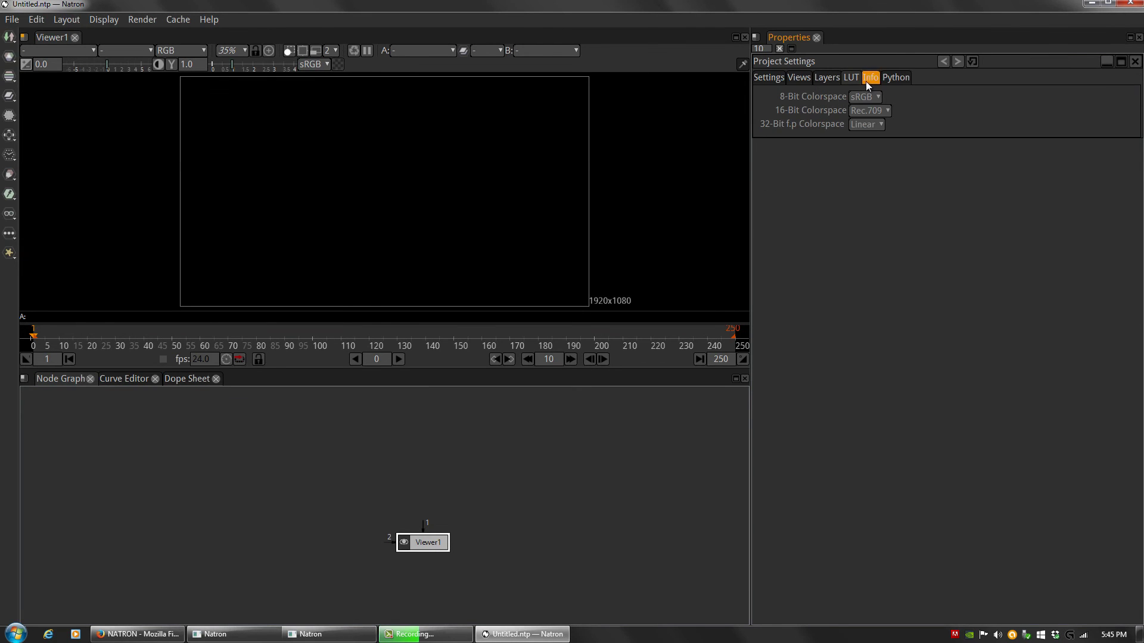
{"action": "left_click", "coordinate": [888, 78]}
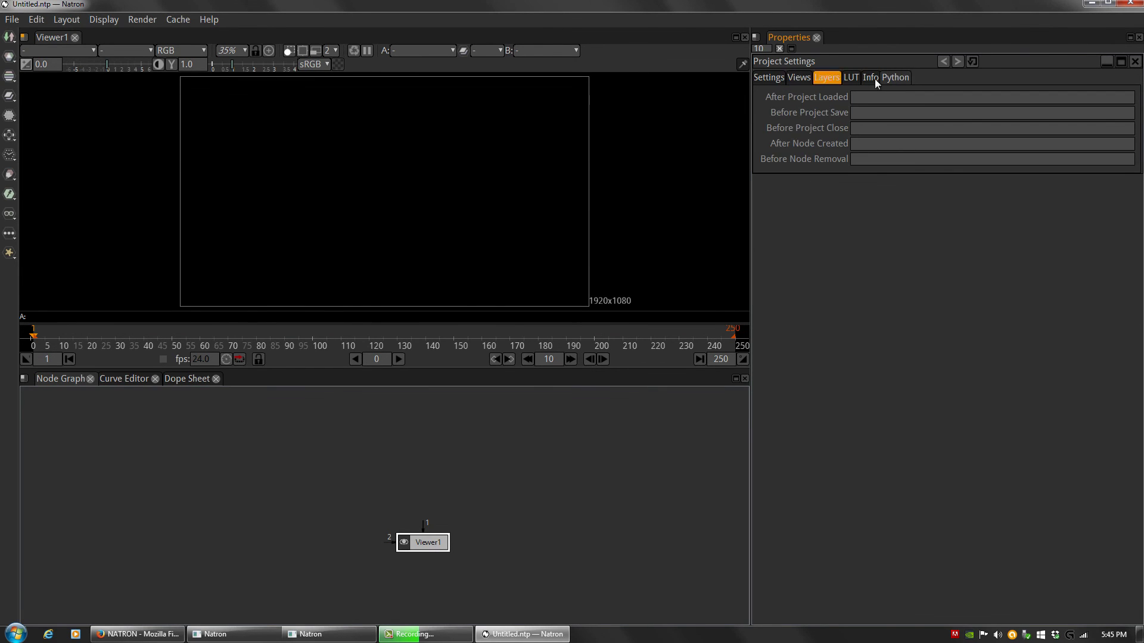
{"action": "left_click", "coordinate": [765, 77]}
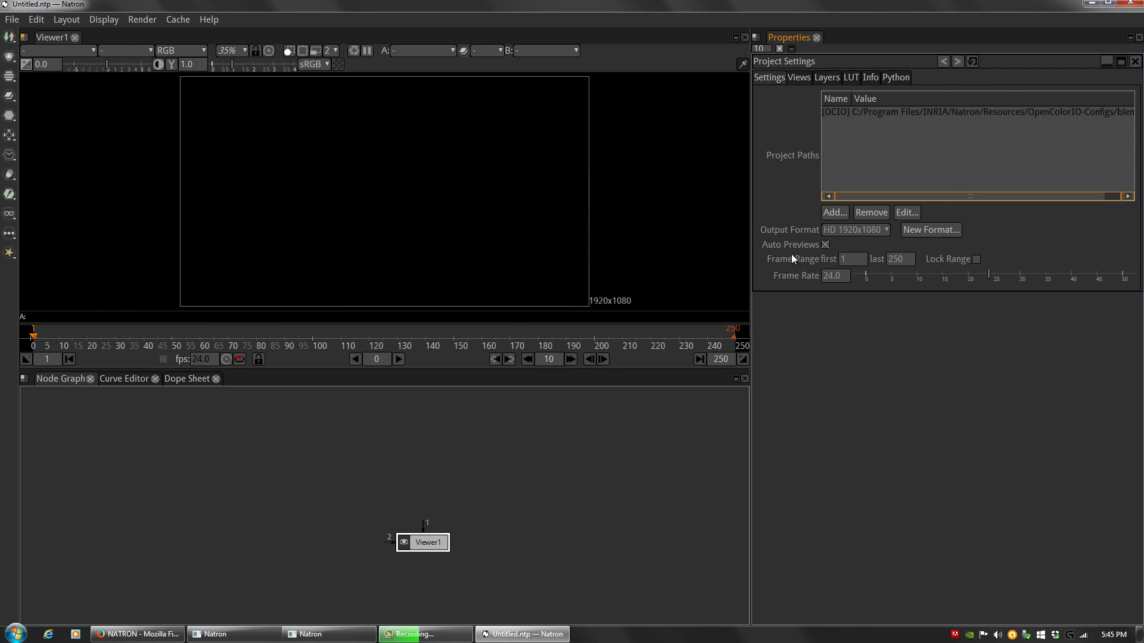
- Change the project frame rate from 24 to 29.97
{"action": "left_click", "coordinate": [835, 277]}
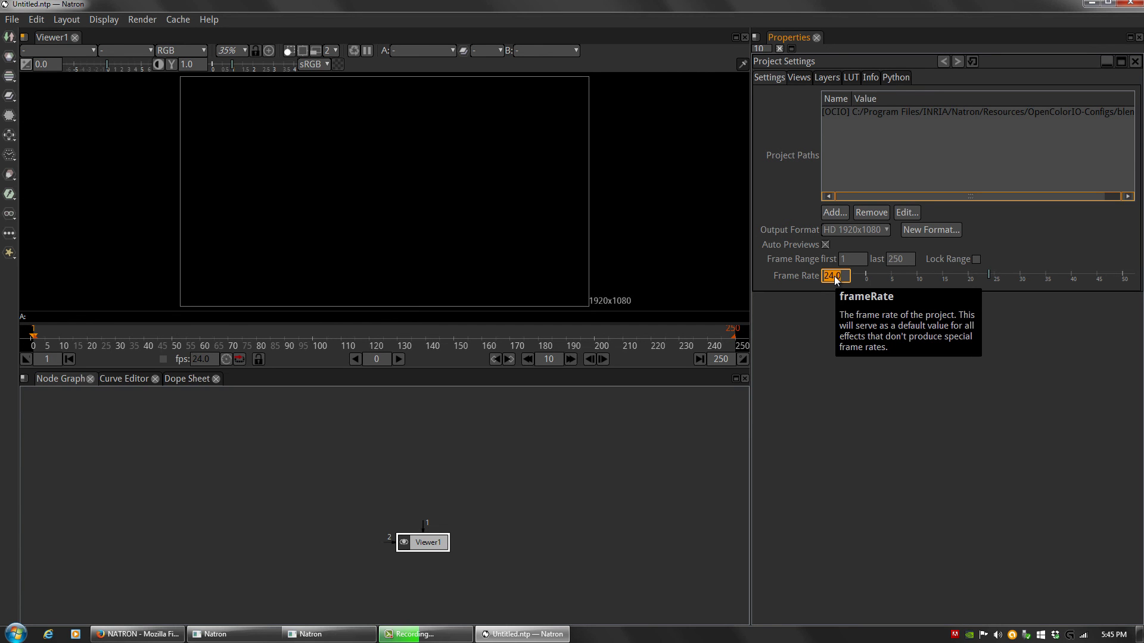
{"action": "type", "text": "29.9"}
{"action": "key", "text": "Return"}
{"action": "left_click", "coordinate": [848, 276]}
{"action": "left_click", "coordinate": [862, 287]}
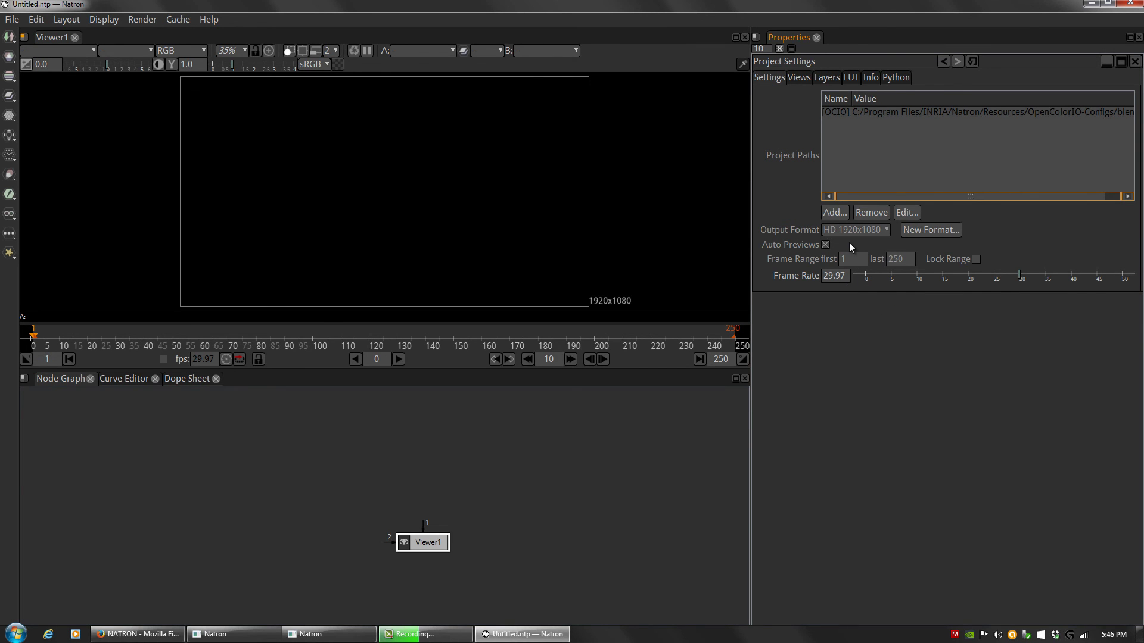
- Check the Output Format presets, leaving it at HD 1920x1080
{"action": "left_click", "coordinate": [884, 231]}
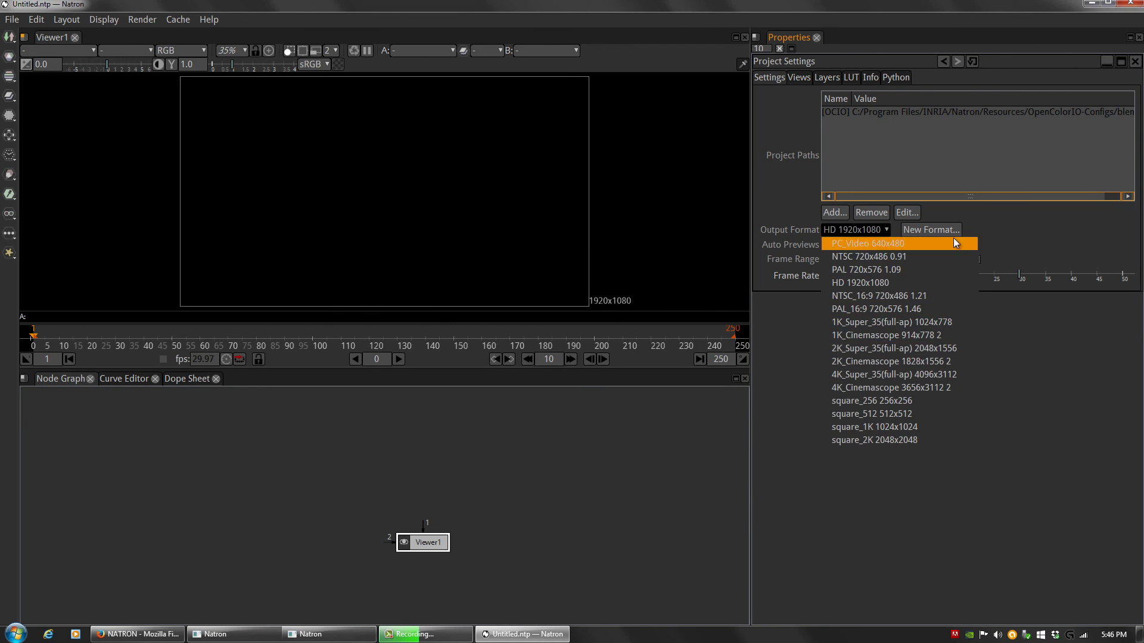
{"action": "left_click", "coordinate": [799, 243]}
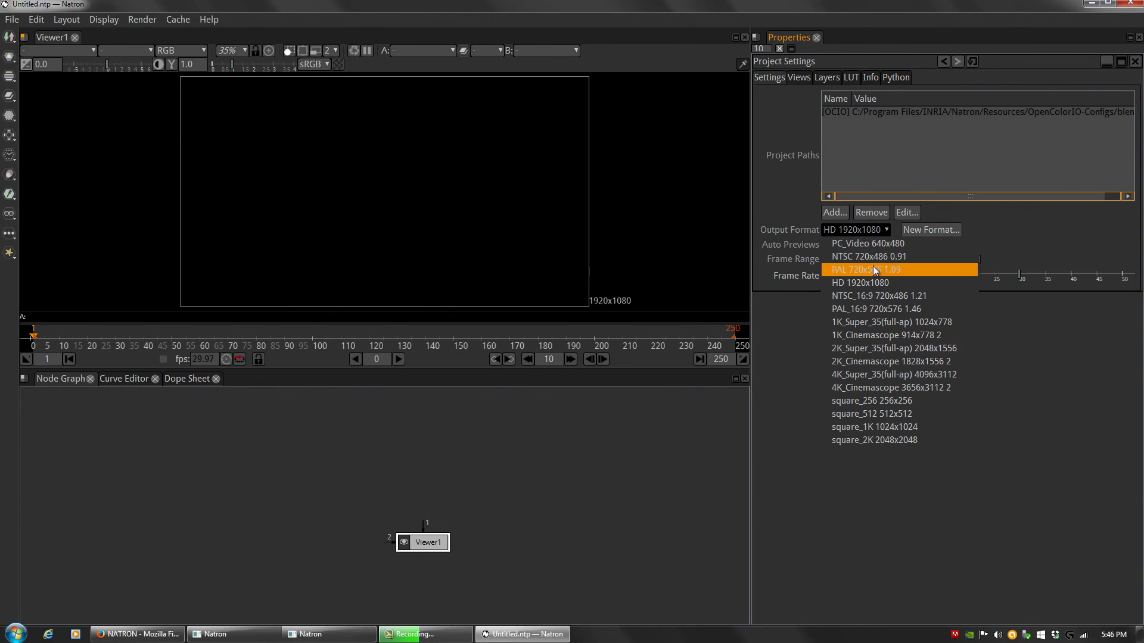
{"action": "left_click", "coordinate": [797, 216]}
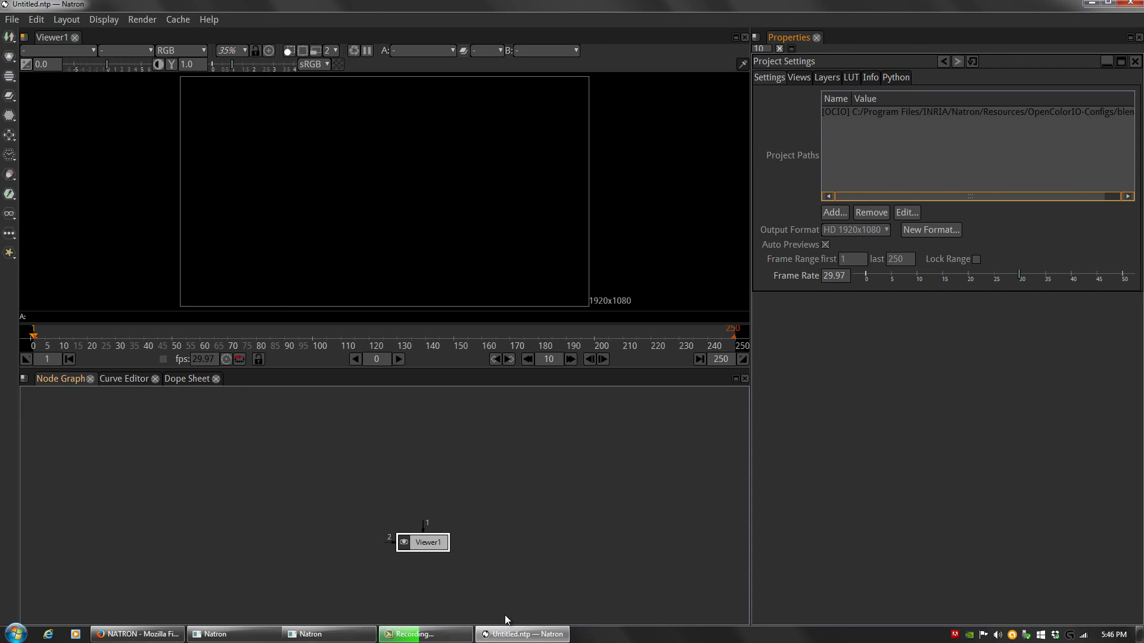
- Add a ReadFFmpeg node from Image > Readers, bringing up the Open Sequence browser on the Desktop
{"action": "left_click", "coordinate": [524, 634]}
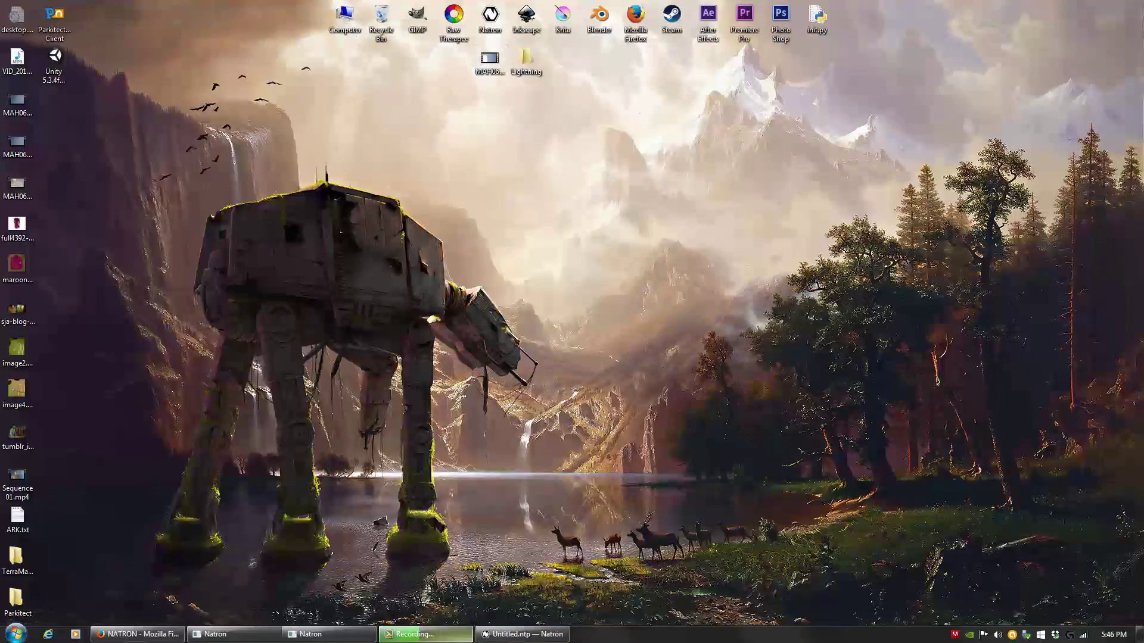
{"action": "left_click", "coordinate": [468, 554]}
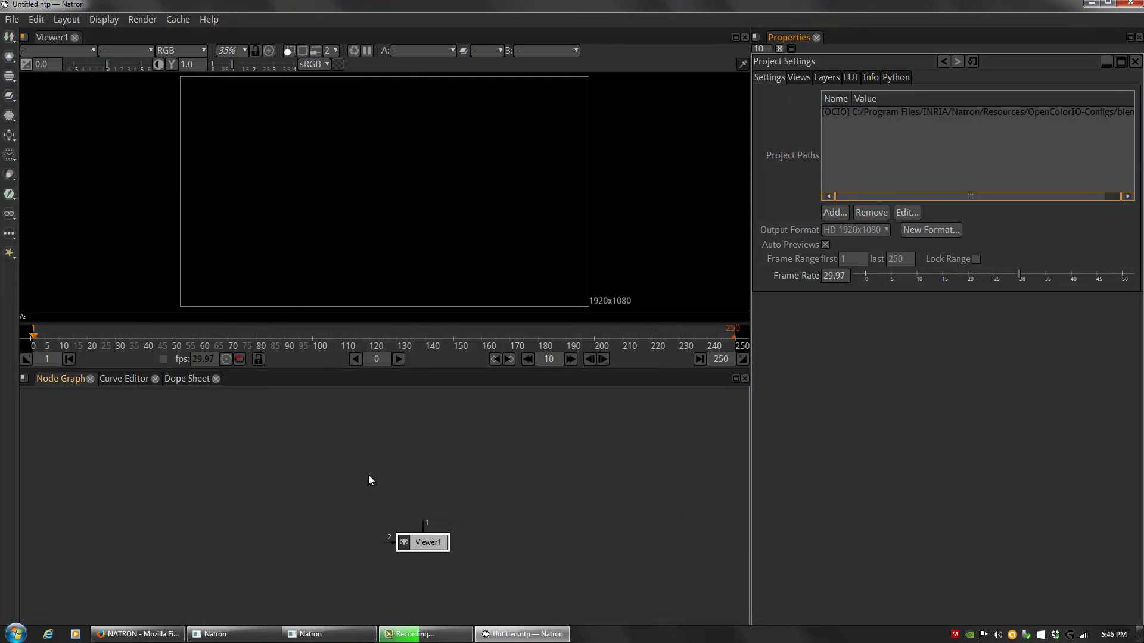
{"action": "right_click", "coordinate": [416, 448]}
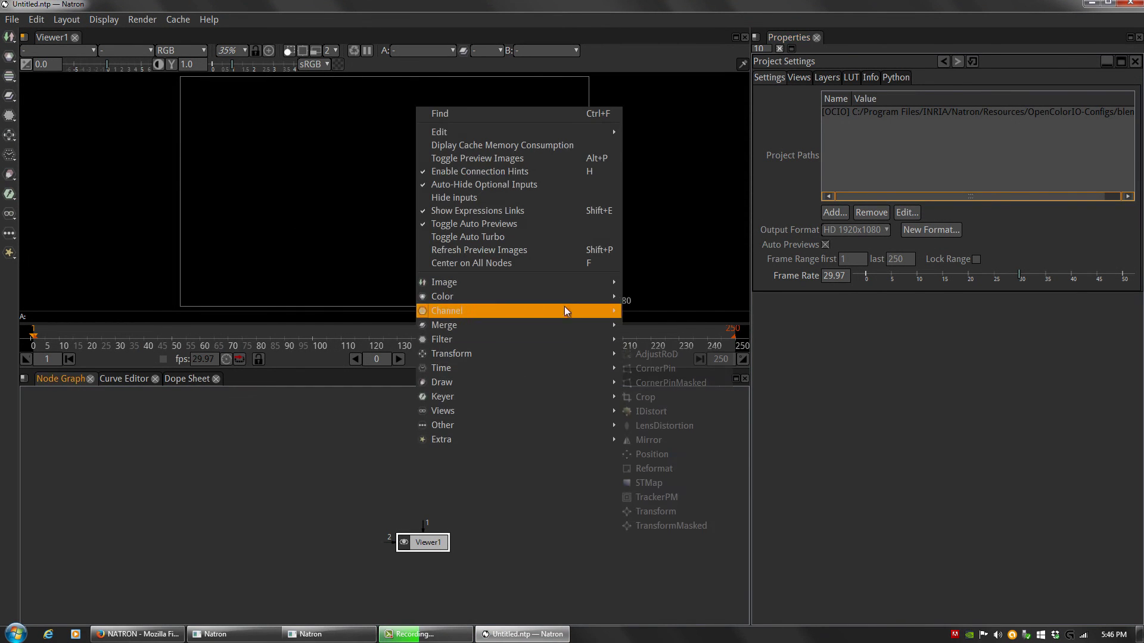
{"action": "mouse_move", "coordinate": [578, 281]}
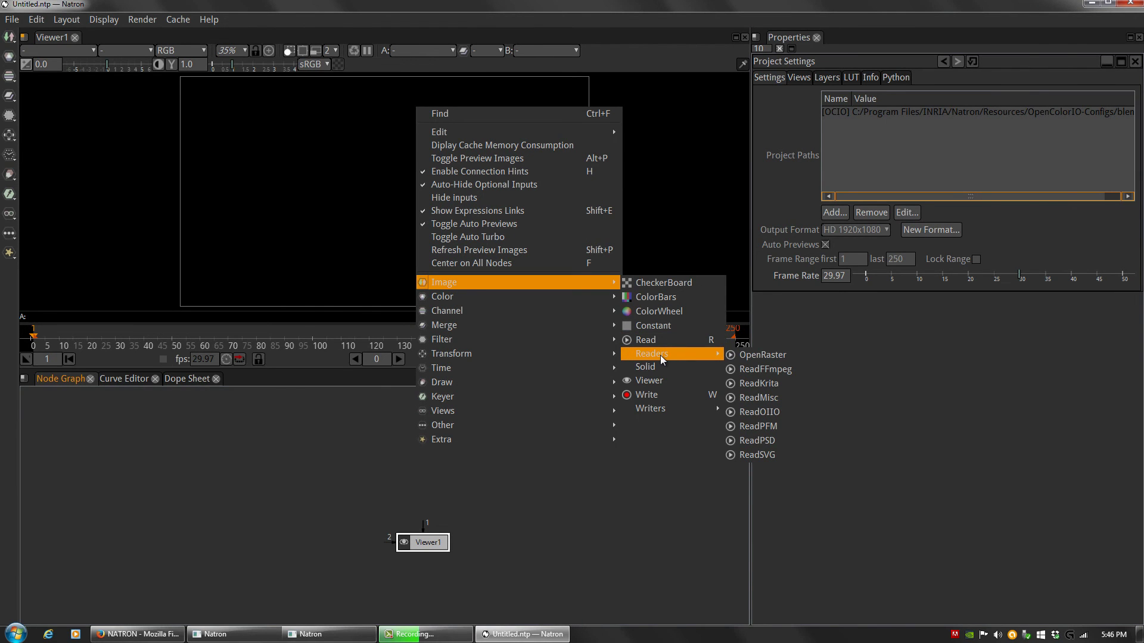
{"action": "left_click", "coordinate": [757, 371]}
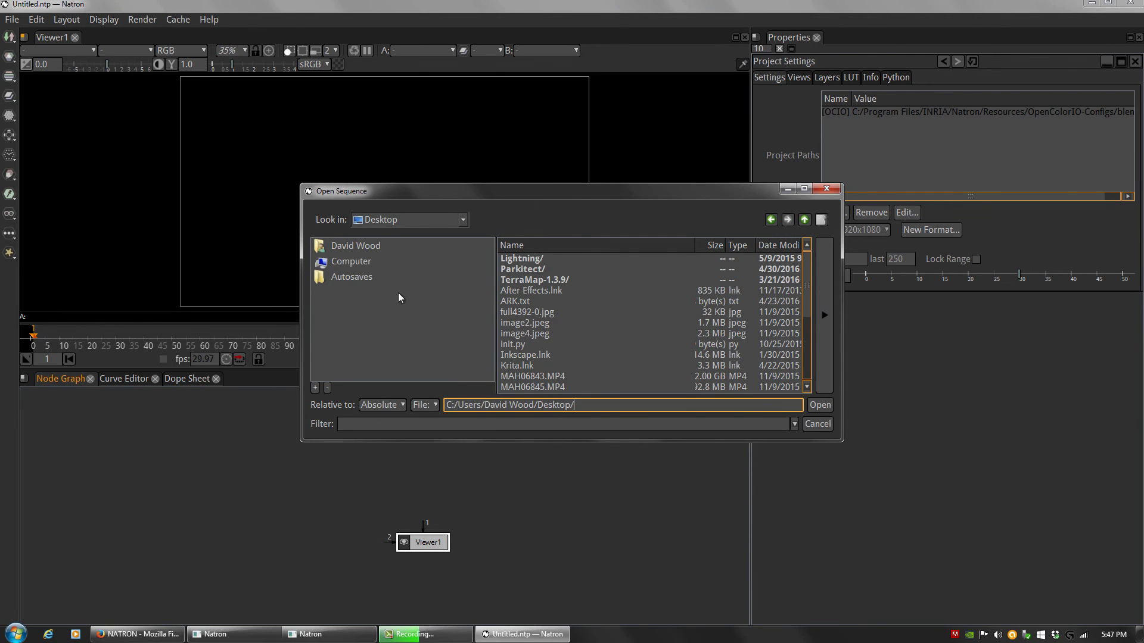
- Cancel the file browser and bring MAH06868.MP4 from the desktop into the node graph
{"action": "scroll", "coordinate": [525, 305], "scroll_direction": "down", "scroll_amount": 5}
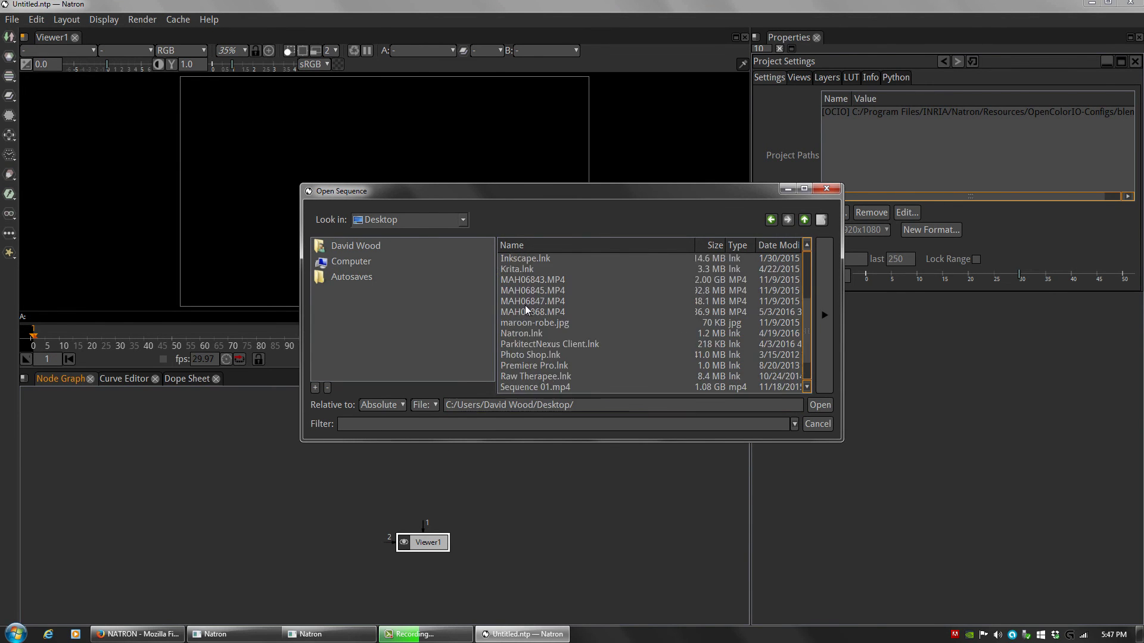
{"action": "scroll", "coordinate": [527, 312], "scroll_direction": "up", "scroll_amount": 5}
{"action": "left_click", "coordinate": [818, 425]}
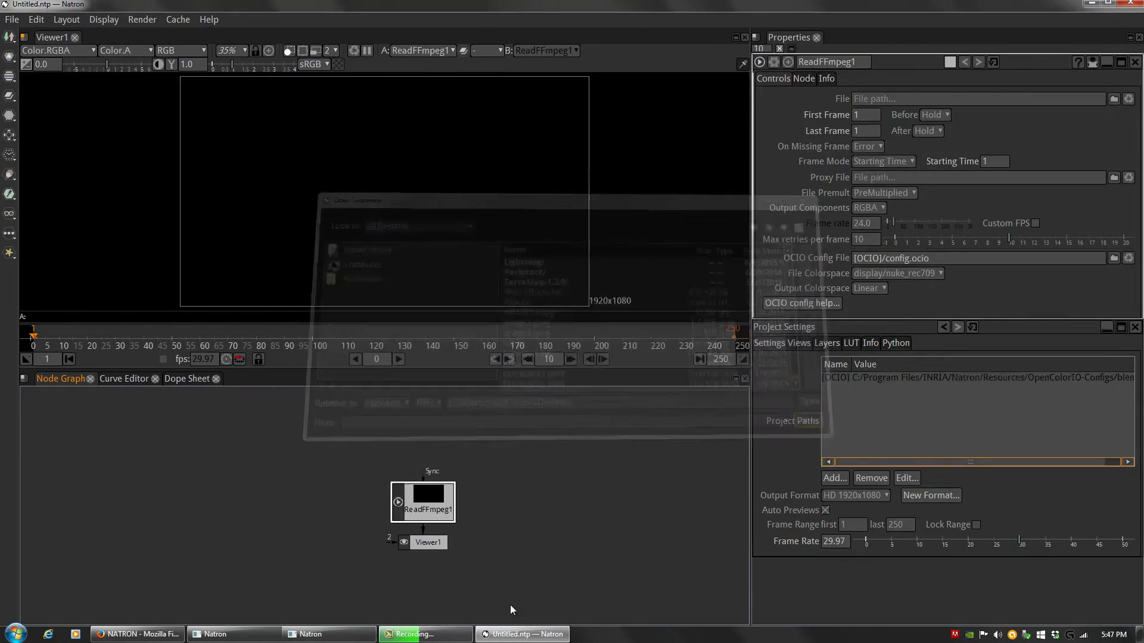
{"action": "left_click", "coordinate": [524, 633]}
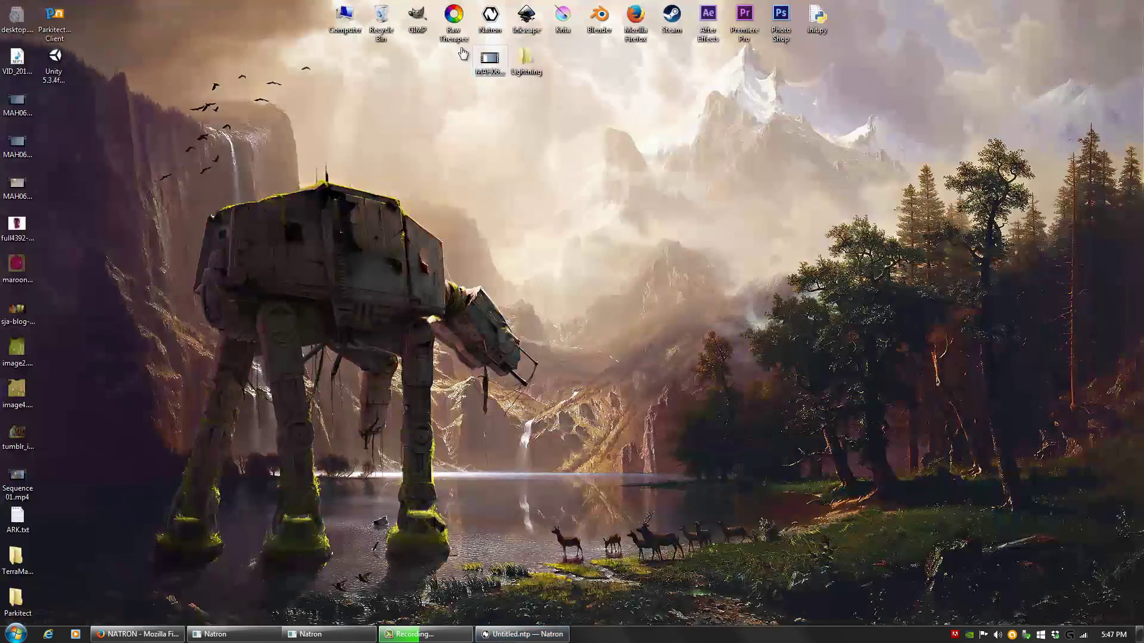
{"action": "left_click_drag", "start_coordinate": [490, 60], "coordinate": [417, 432]}
- Delete the empty ReadFFmpeg1 and place ReadFFmpeg2 above Viewer1
{"action": "left_click_drag", "start_coordinate": [307, 474], "coordinate": [306, 479]}
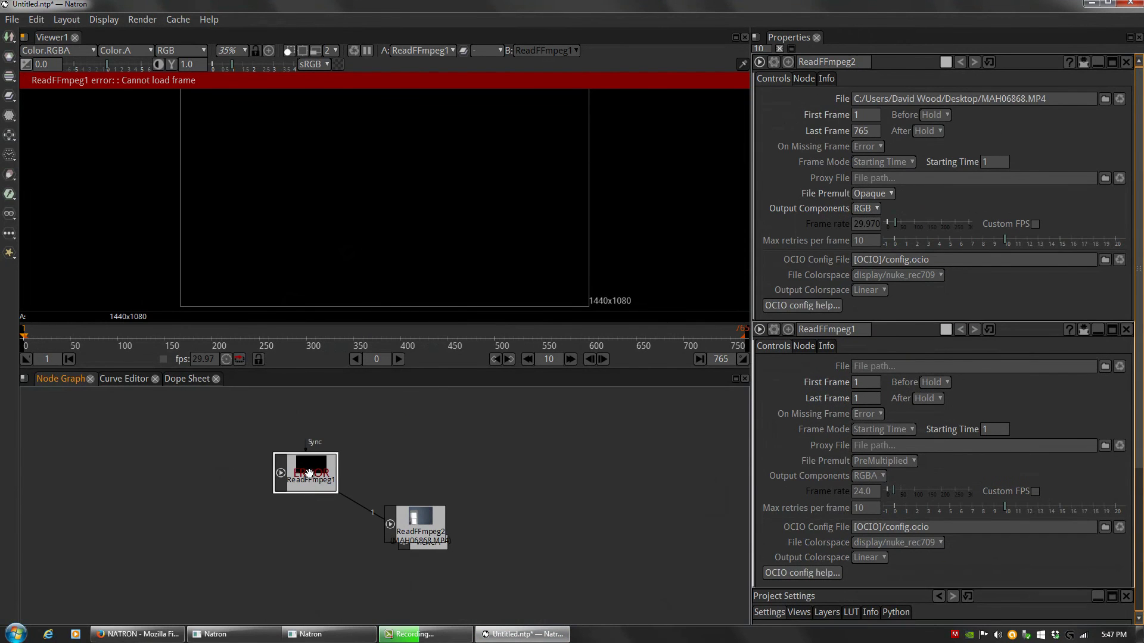
{"action": "key", "text": "Delete"}
{"action": "left_click_drag", "start_coordinate": [417, 524], "coordinate": [436, 457]}
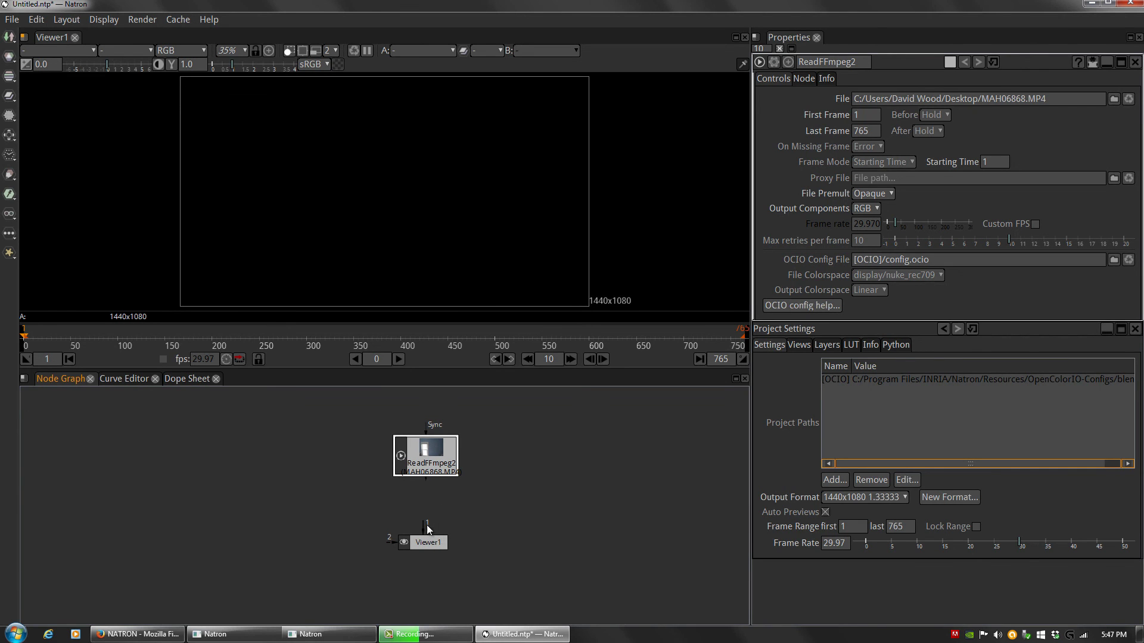
{"action": "left_click_drag", "start_coordinate": [424, 526], "coordinate": [439, 463]}
{"action": "key", "text": "ctrl+z"}
{"action": "key", "text": "1"}
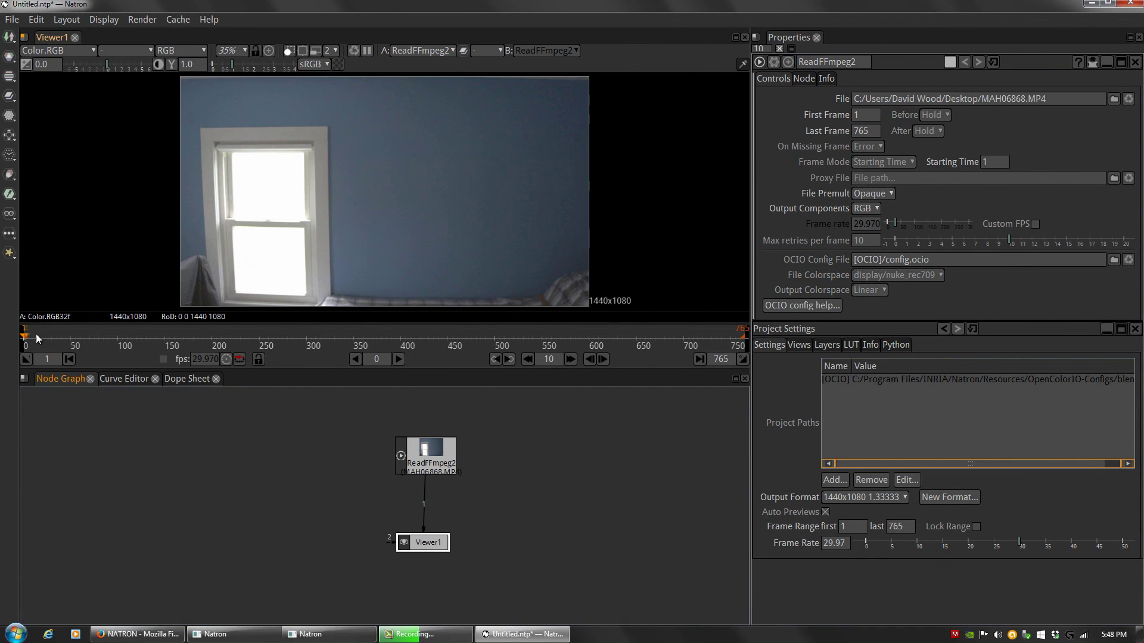
- Scrub to frame 300 with the ruler upright, then deselect and frame all nodes with F
{"action": "left_click", "coordinate": [88, 333]}
{"action": "left_click_drag", "start_coordinate": [135, 333], "coordinate": [306, 336]}
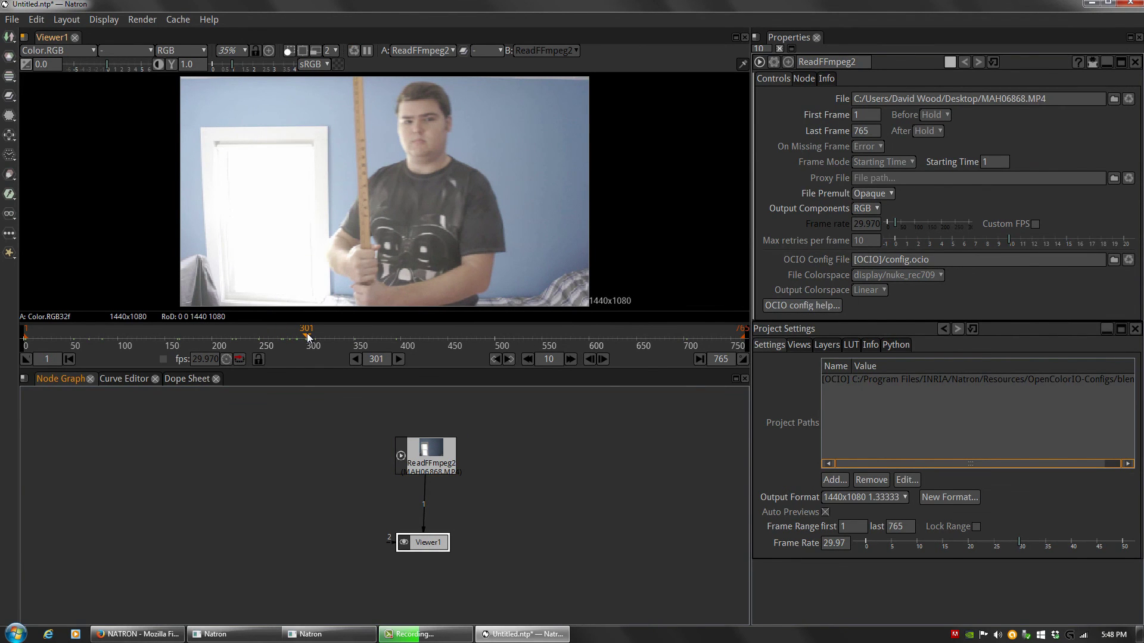
{"action": "left_click_drag", "start_coordinate": [306, 336], "coordinate": [307, 338]}
{"action": "left_click_drag", "start_coordinate": [44, 483], "coordinate": [607, 529]}
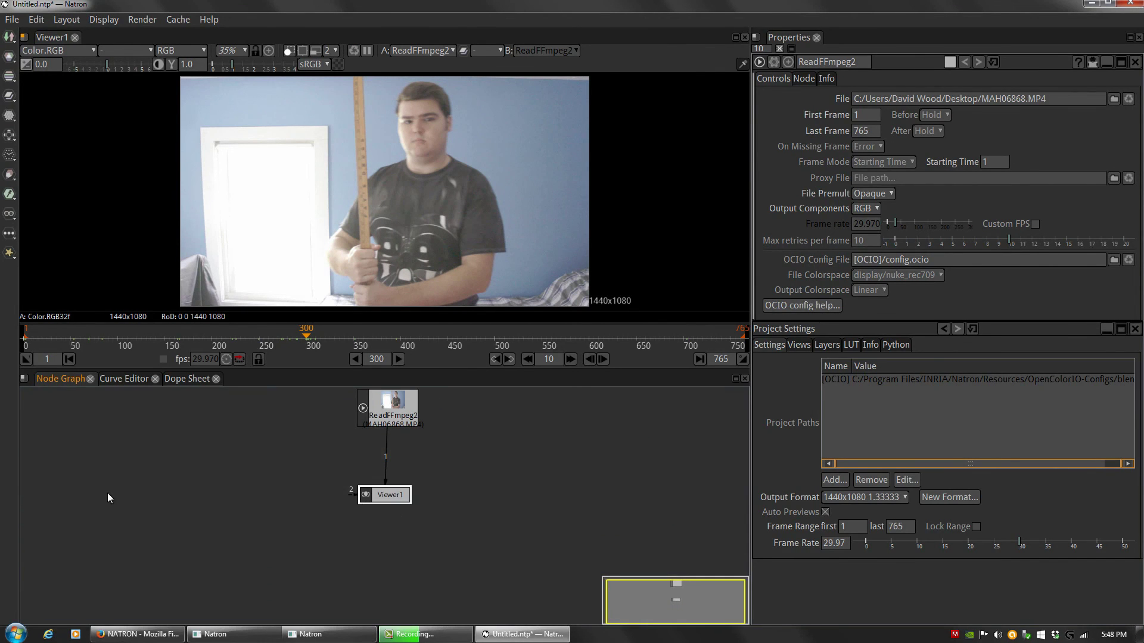
{"action": "key", "text": "f"}
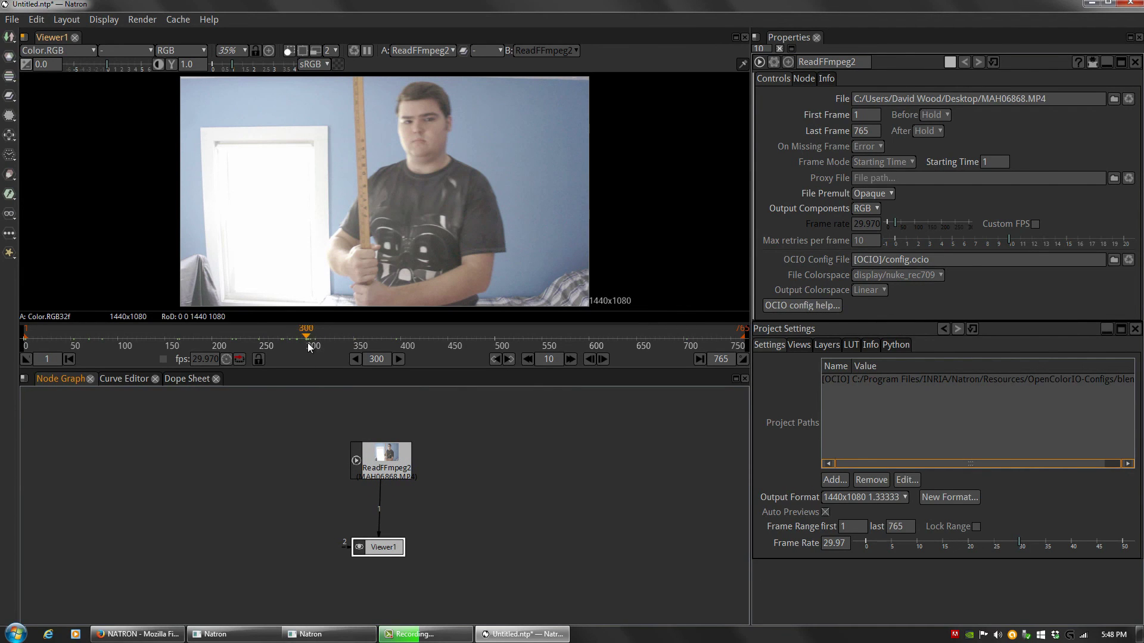
- Set the in point at frame 300 and out point at 350, then scrub to review the swing
{"action": "left_click", "coordinate": [25, 359]}
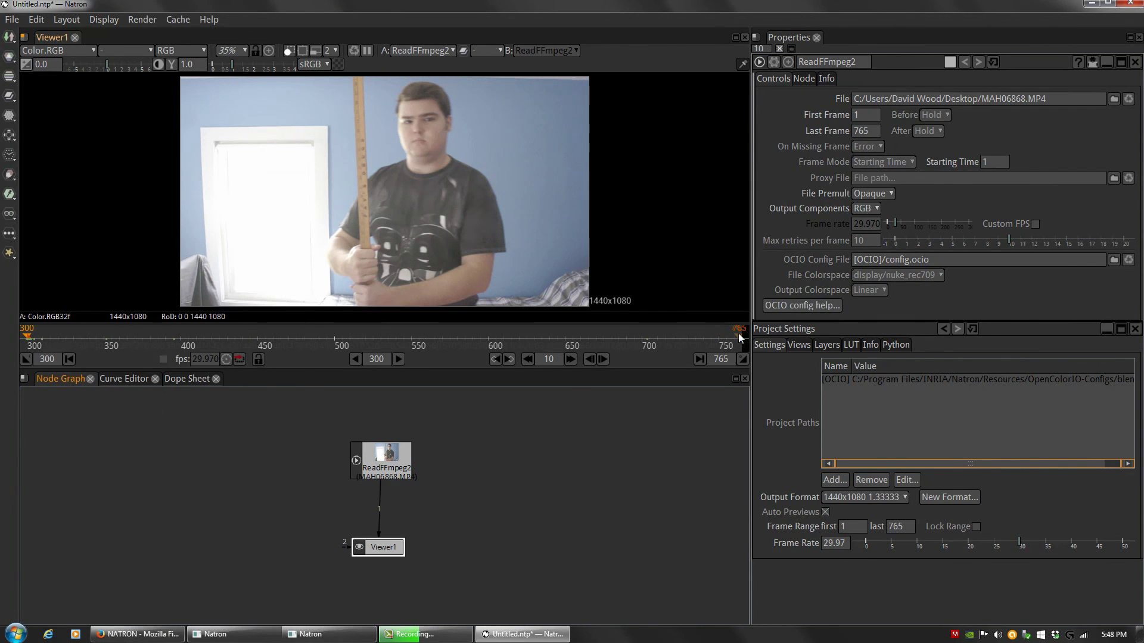
{"action": "left_click", "coordinate": [103, 335]}
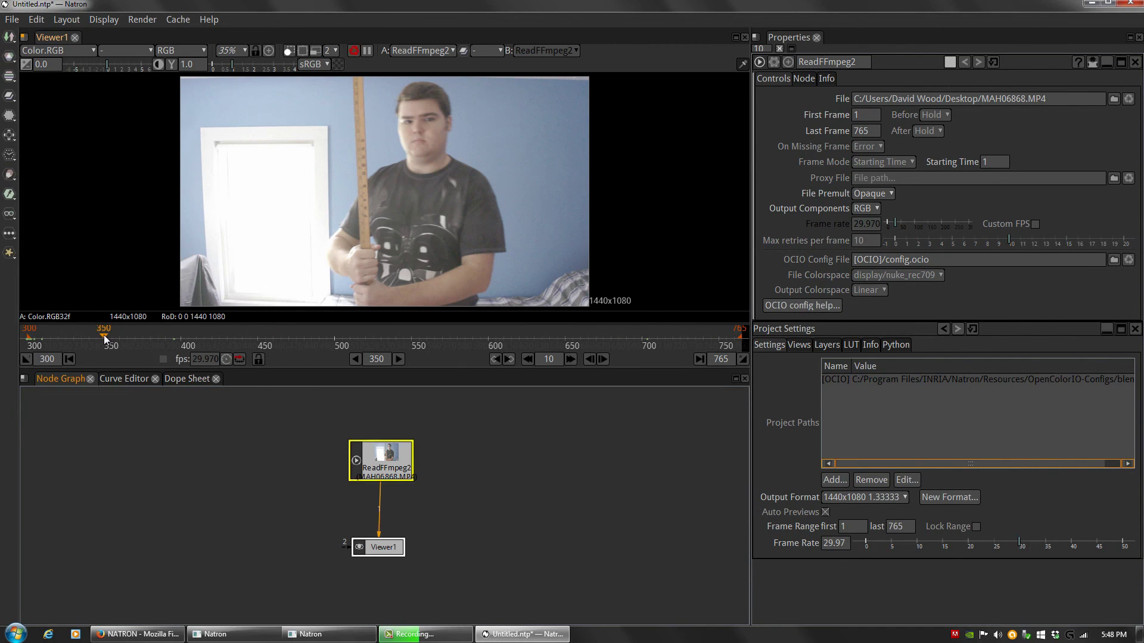
{"action": "left_click", "coordinate": [743, 360]}
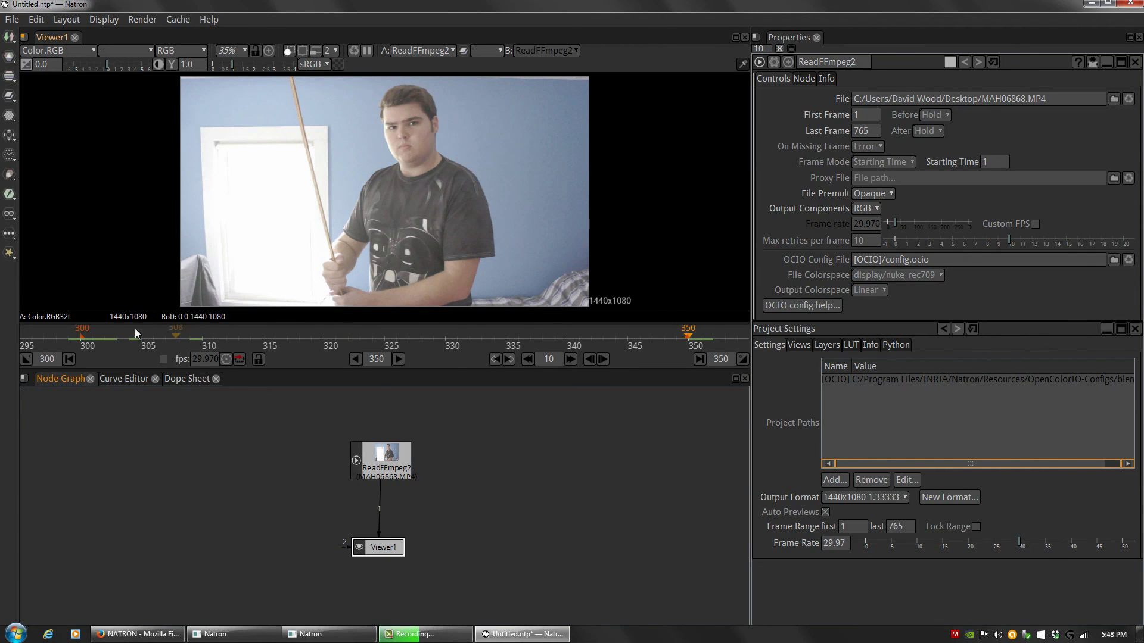
{"action": "left_click_drag", "start_coordinate": [81, 331], "coordinate": [118, 332]}
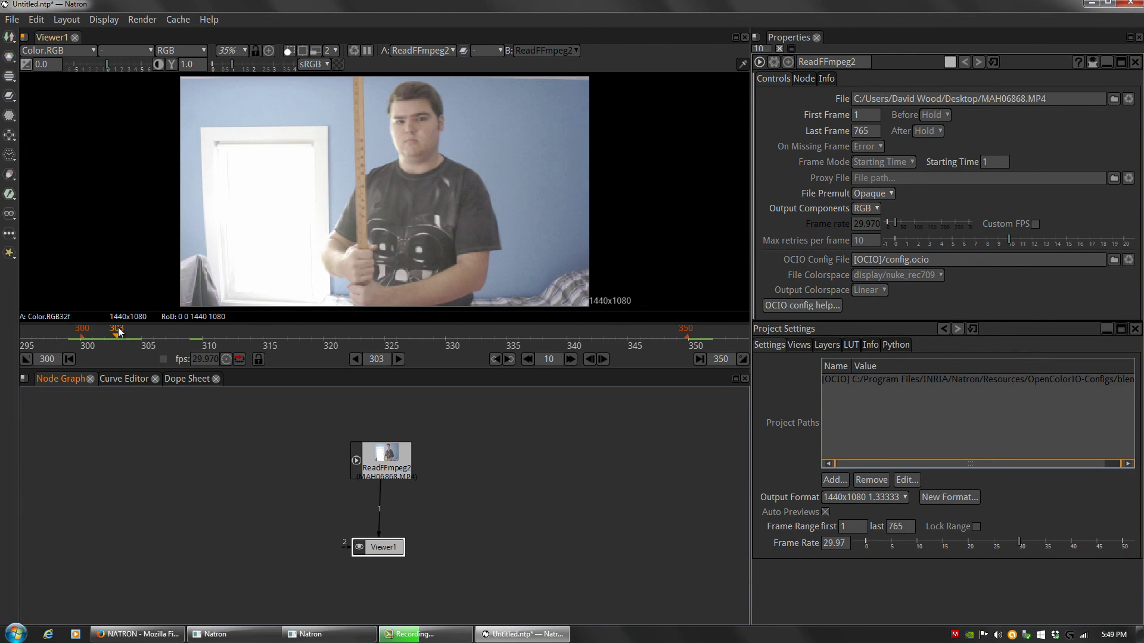
{"action": "left_click_drag", "start_coordinate": [119, 332], "coordinate": [84, 337]}
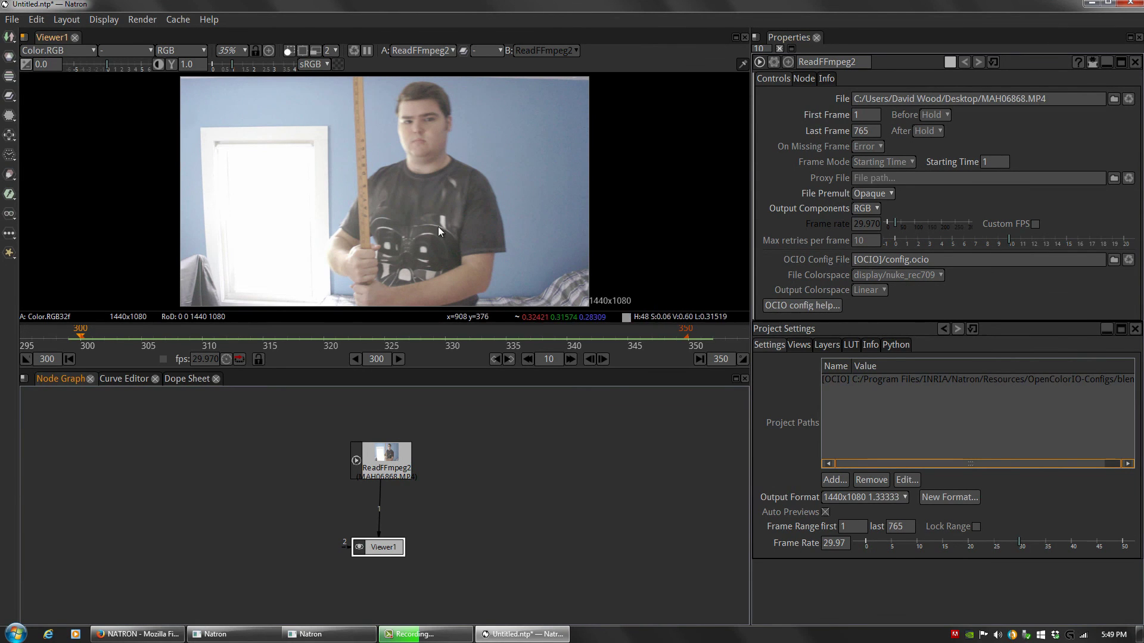
- Pick HD 1920x1080 from the project Output Format dropdown
{"action": "left_click", "coordinate": [893, 496]}
{"action": "left_click", "coordinate": [790, 477]}
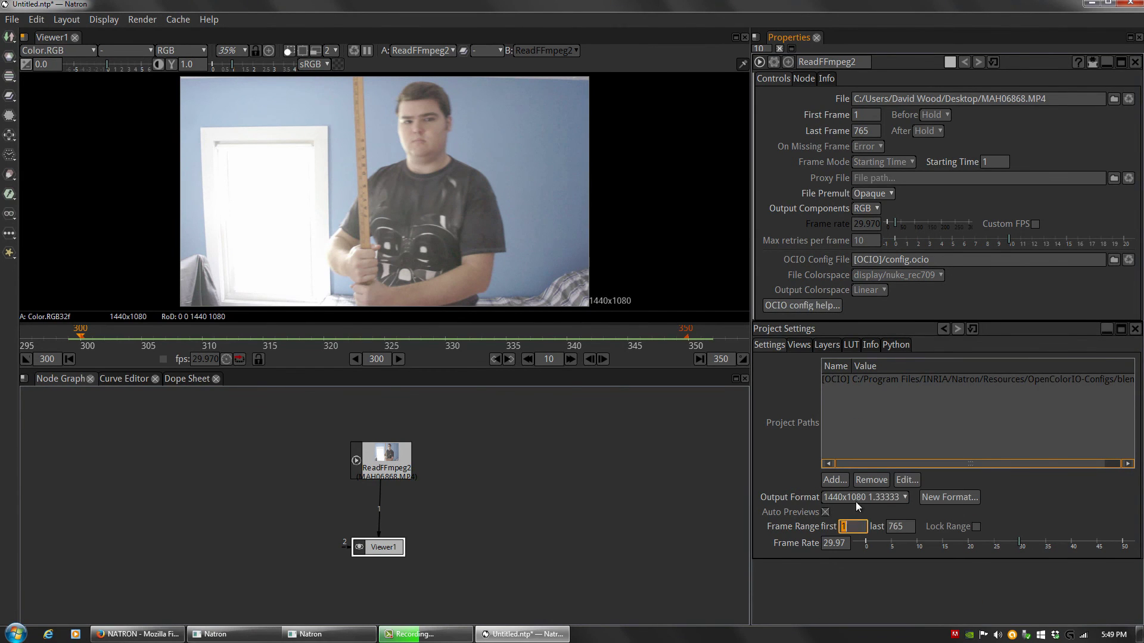
{"action": "left_click", "coordinate": [832, 503]}
{"action": "left_click", "coordinate": [889, 501]}
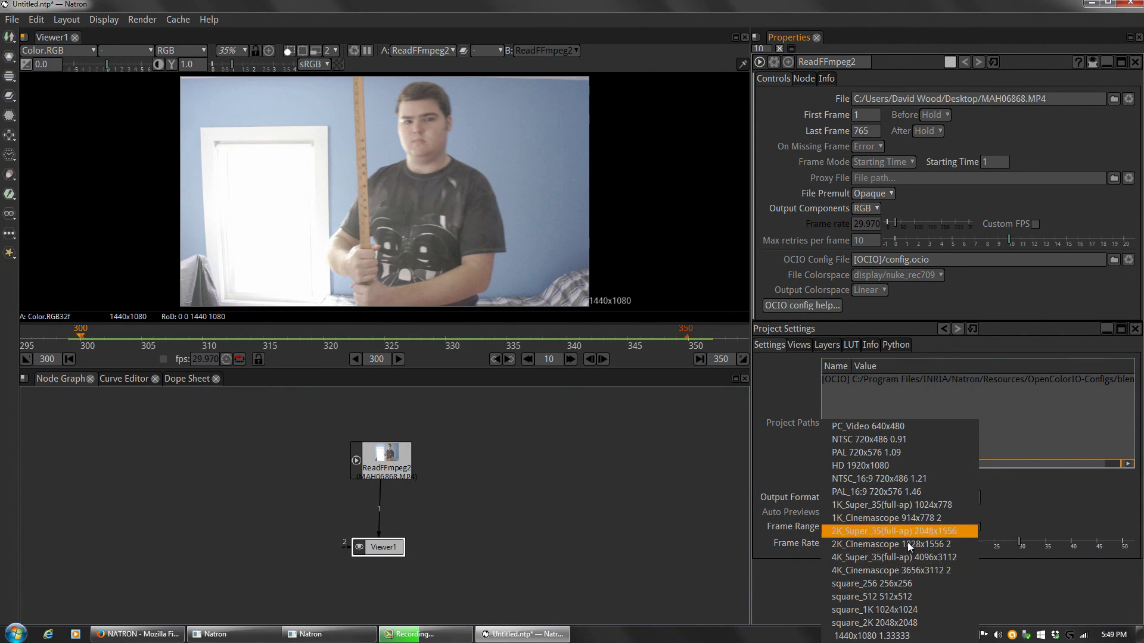
{"action": "left_click", "coordinate": [856, 469]}
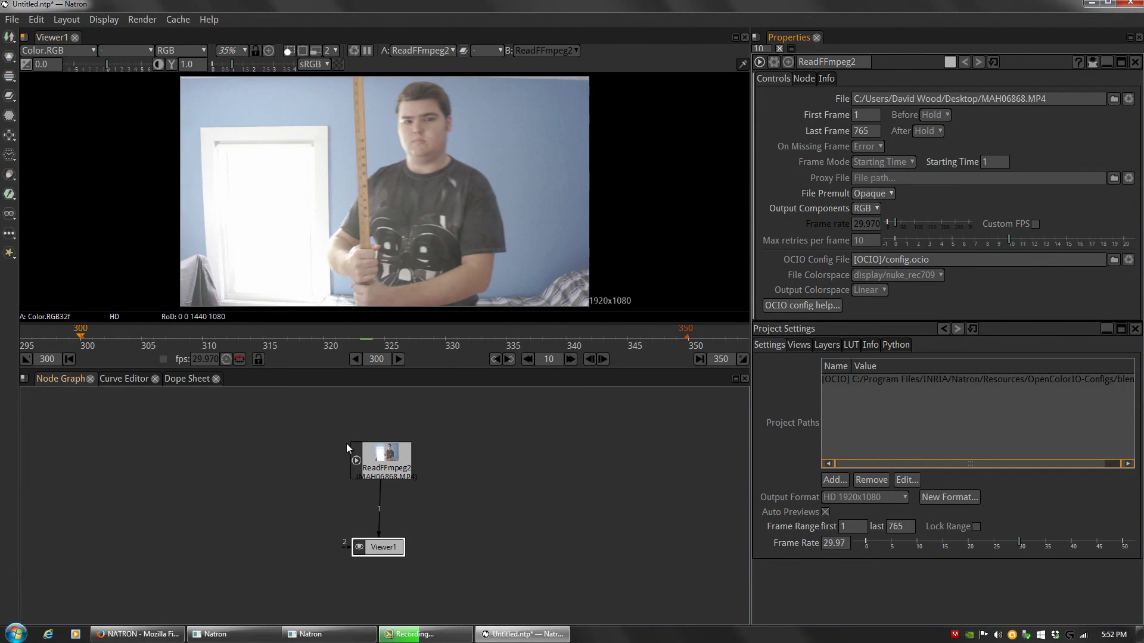
- Create a black Solid1 node via Image > Solid and place it beside ReadFFmpeg2
{"action": "right_click", "coordinate": [272, 465]}
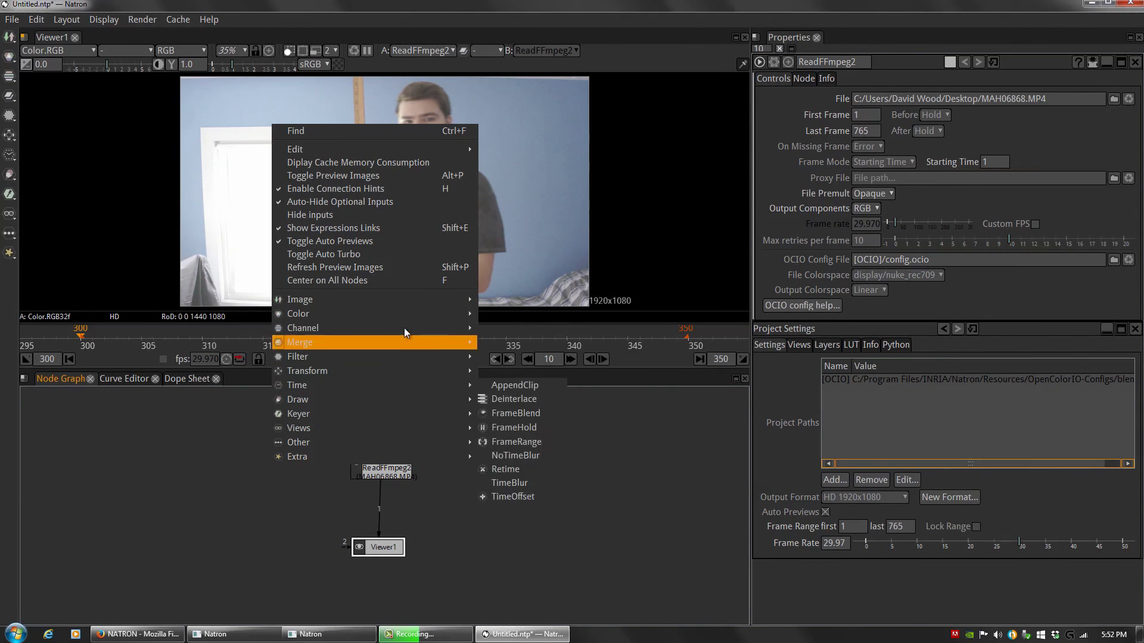
{"action": "mouse_move", "coordinate": [402, 303]}
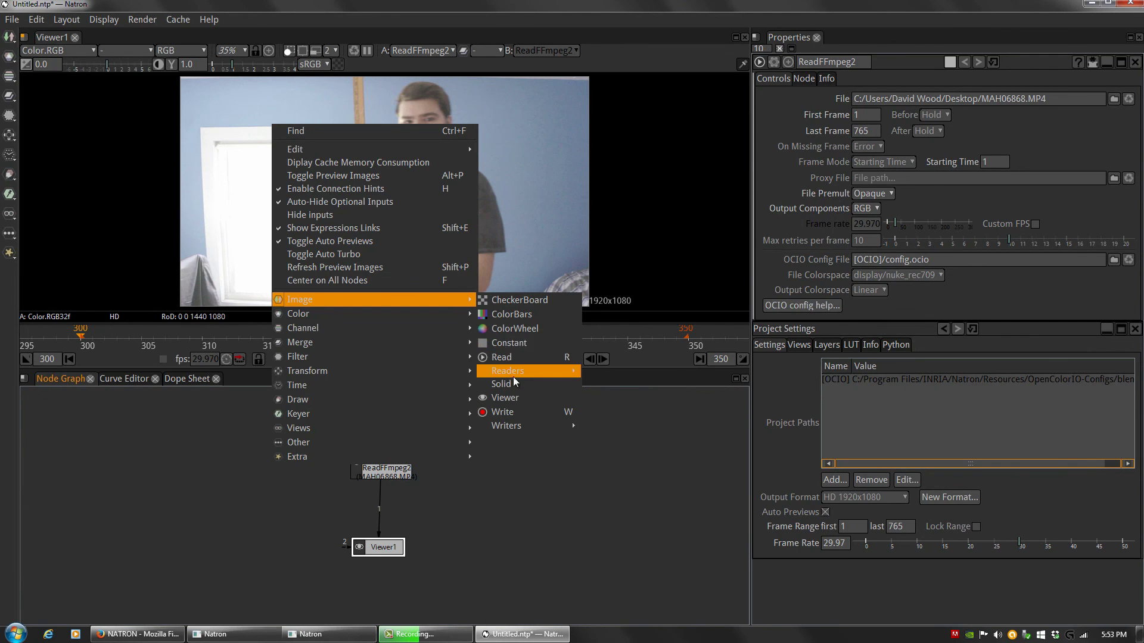
{"action": "mouse_move", "coordinate": [516, 377]}
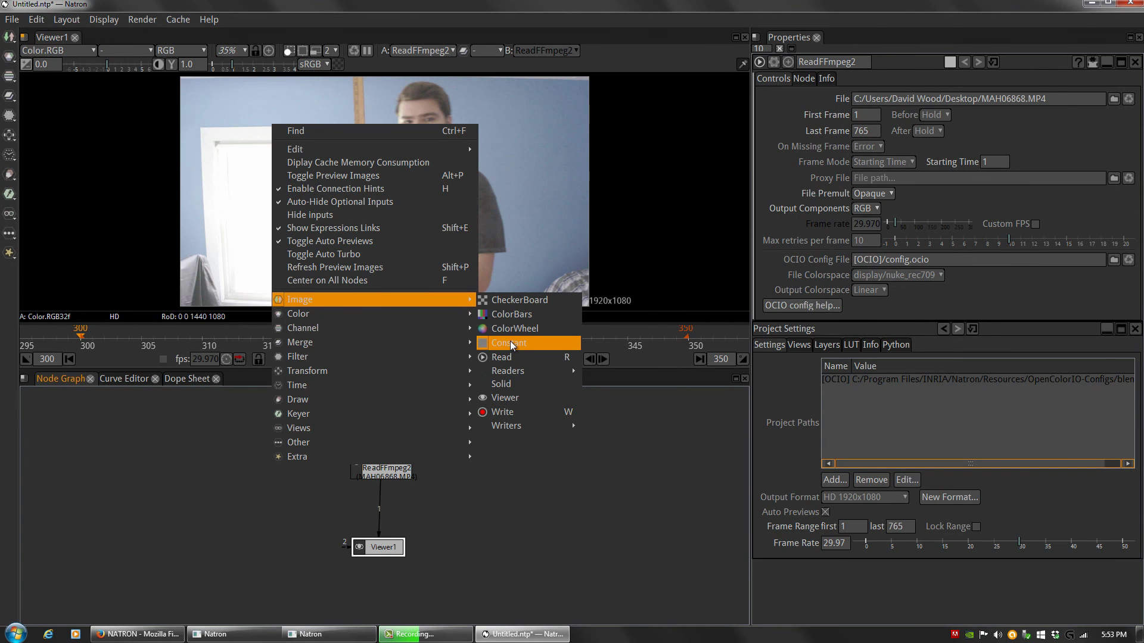
{"action": "left_click", "coordinate": [520, 384]}
{"action": "left_click_drag", "start_coordinate": [455, 511], "coordinate": [268, 471]}
{"action": "left_click_drag", "start_coordinate": [332, 516], "coordinate": [295, 539]}
{"action": "left_click_drag", "start_coordinate": [272, 472], "coordinate": [278, 463]}
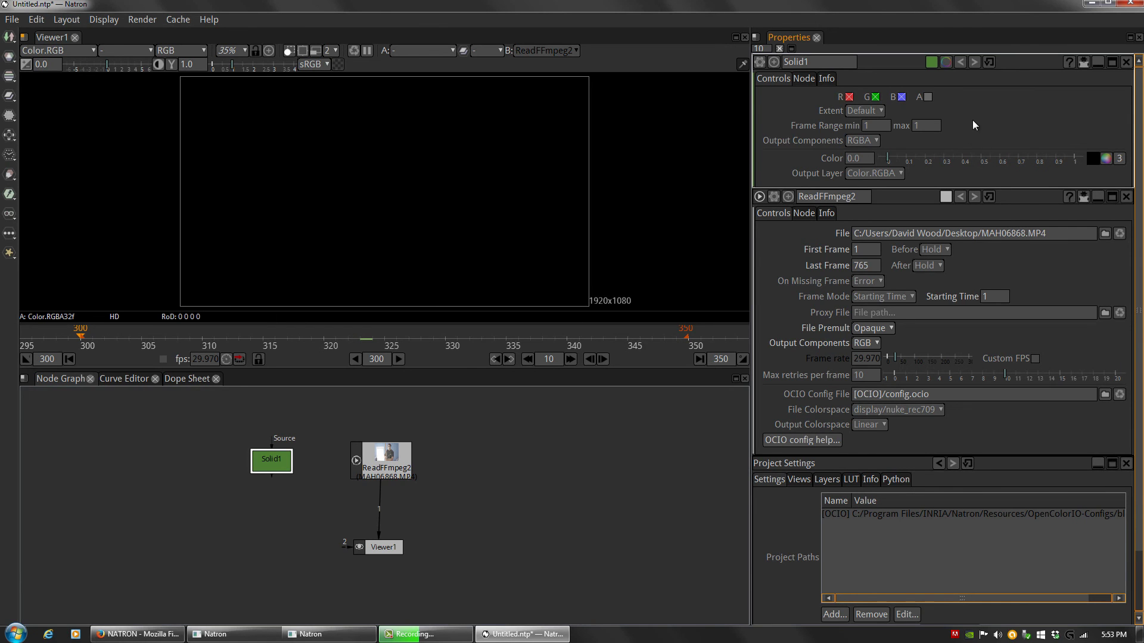
- Connect Solid1 to the viewer and turn on the checkerboard backdrop next to sRGB
{"action": "key", "text": "1"}
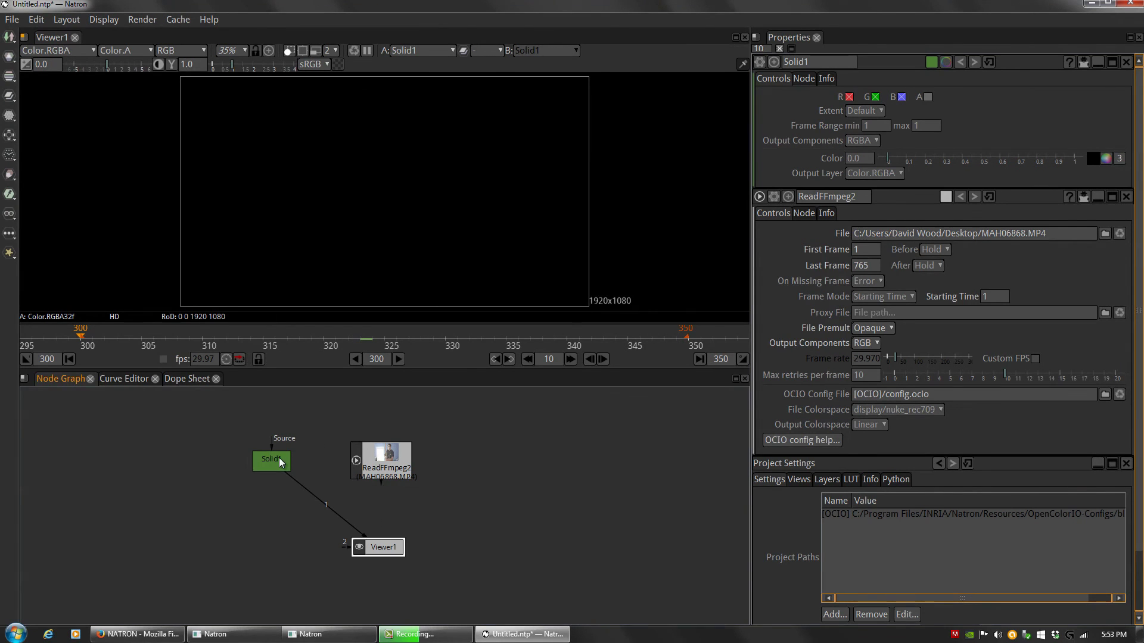
{"action": "left_click", "coordinate": [381, 458]}
{"action": "left_click", "coordinate": [382, 547]}
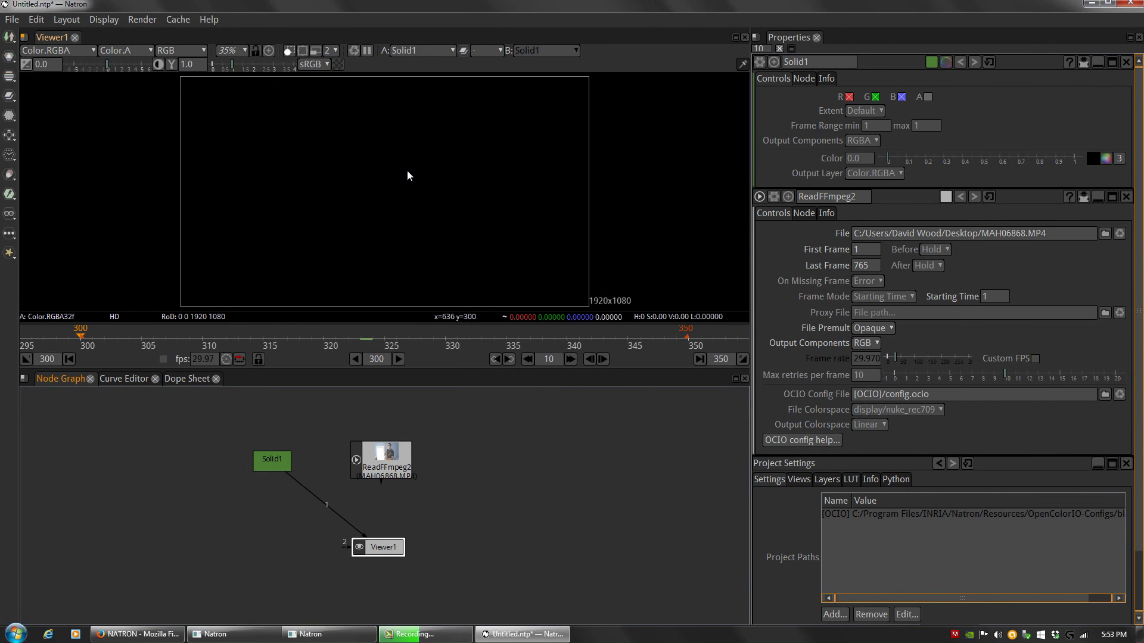
{"action": "left_click", "coordinate": [340, 63]}
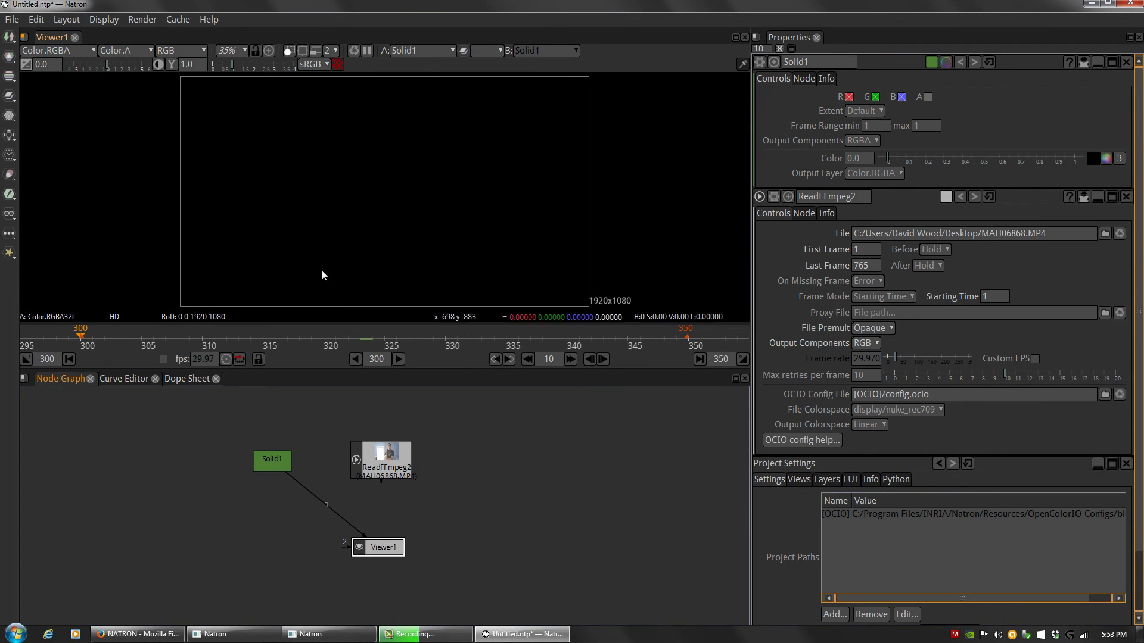
- Disable Solid1 with Ctrl+D and view the MAH06868.MP4 footage instead
{"action": "left_click", "coordinate": [277, 470]}
{"action": "key", "text": "ctrl+d"}
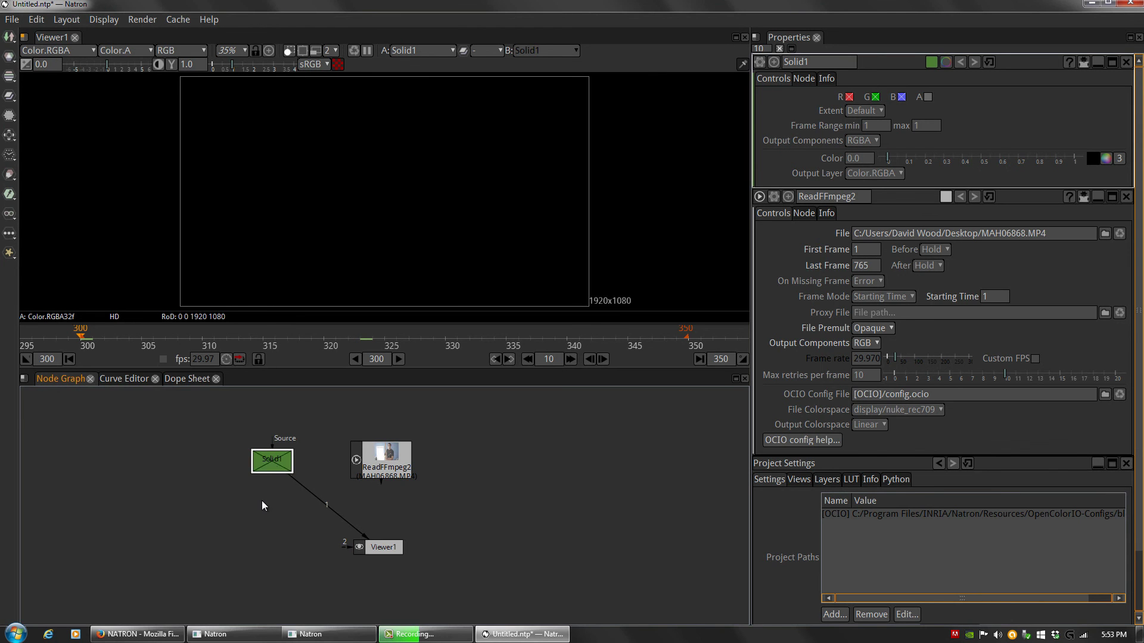
{"action": "left_click", "coordinate": [388, 473]}
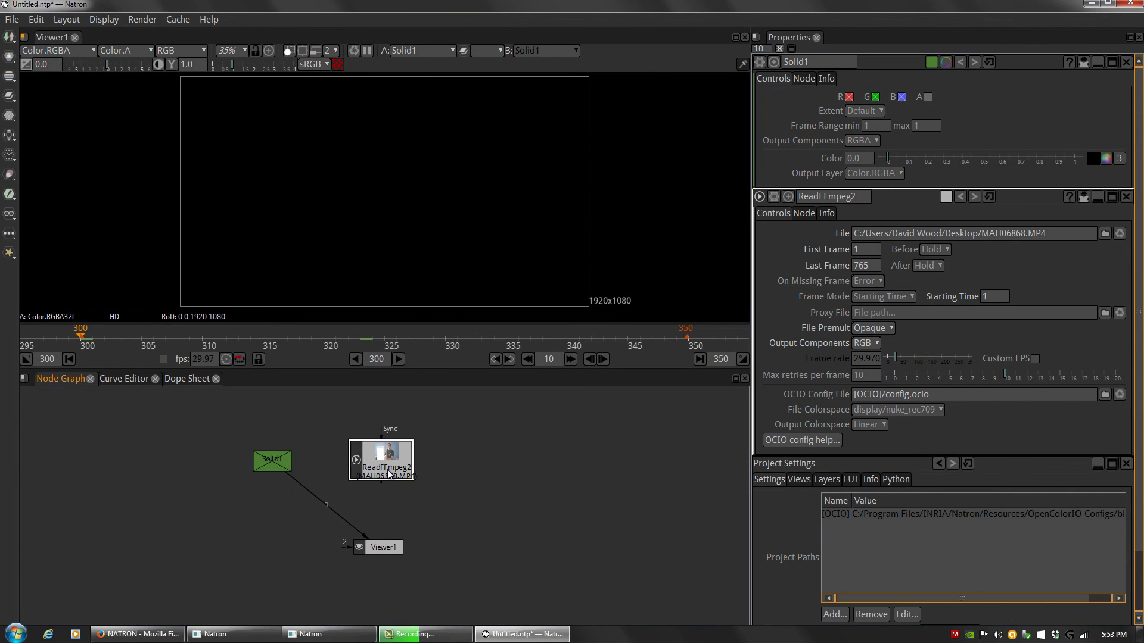
{"action": "key", "text": "1"}
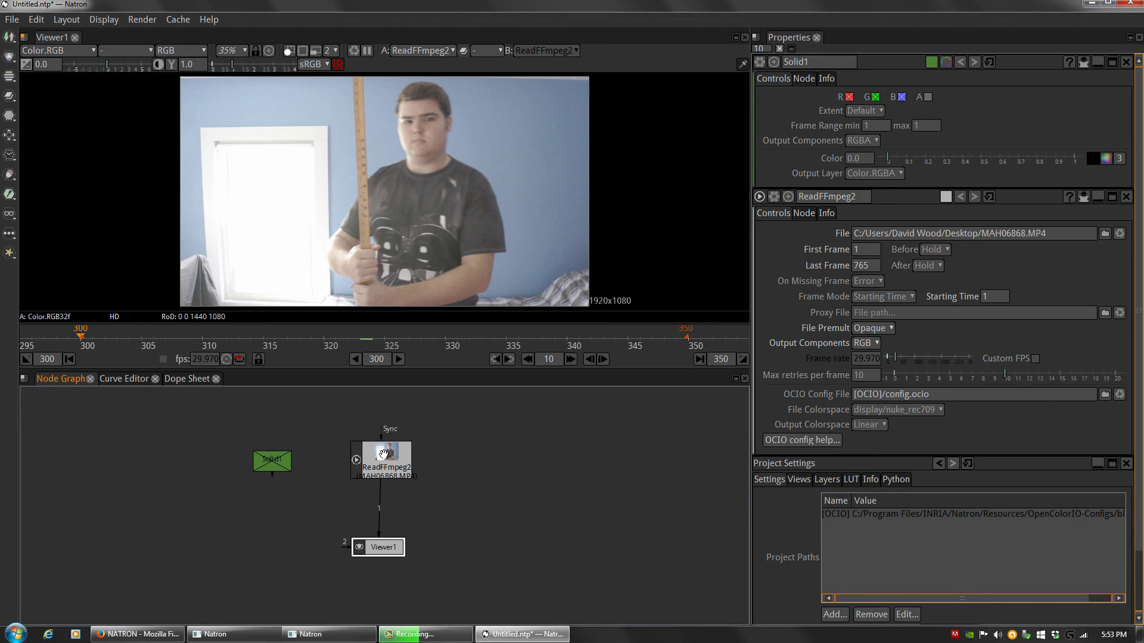
{"action": "left_click", "coordinate": [383, 458]}
{"action": "left_click_drag", "start_coordinate": [383, 457], "coordinate": [385, 459]}
{"action": "left_click", "coordinate": [467, 467]}
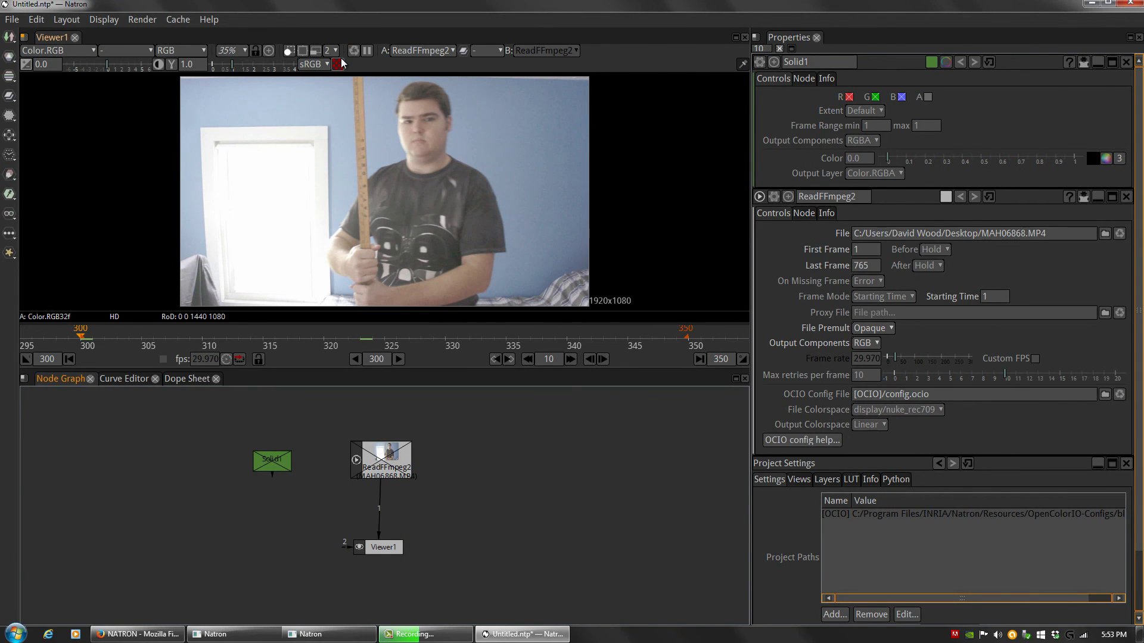
- Re-enable Solid1 and reconnect it to Viewer1 input 1
{"action": "left_click", "coordinate": [393, 472]}
{"action": "left_click_drag", "start_coordinate": [382, 485], "coordinate": [277, 462]}
{"action": "left_click", "coordinate": [283, 465]}
{"action": "key", "text": "d"}
{"action": "key", "text": "d"}
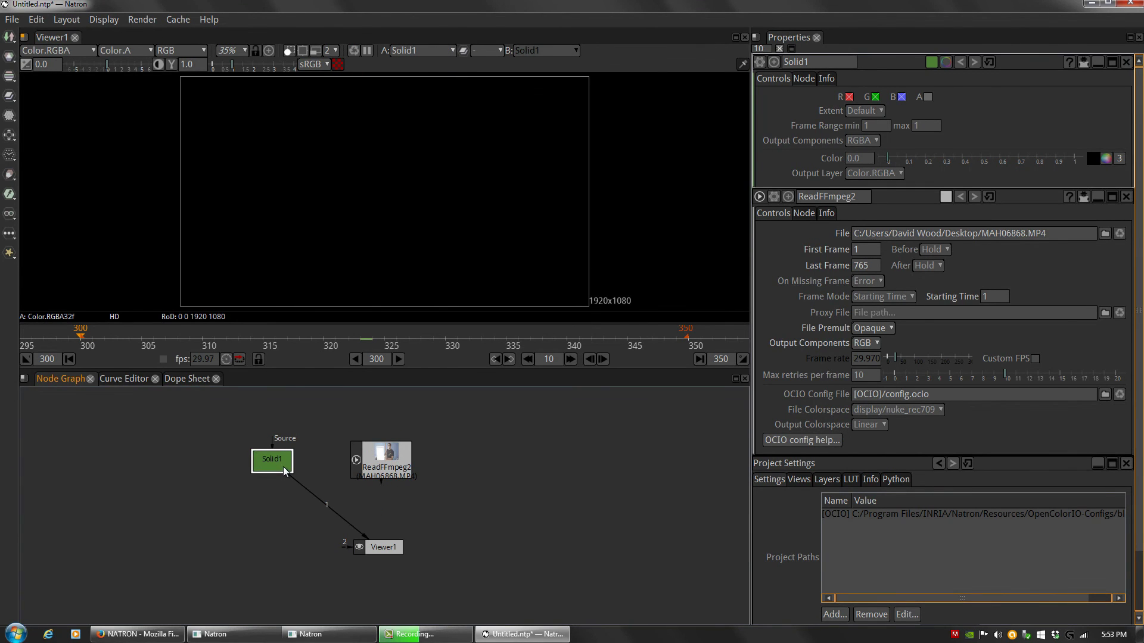
{"action": "left_click", "coordinate": [322, 119]}
{"action": "left_click_drag", "start_coordinate": [324, 506], "coordinate": [249, 524]}
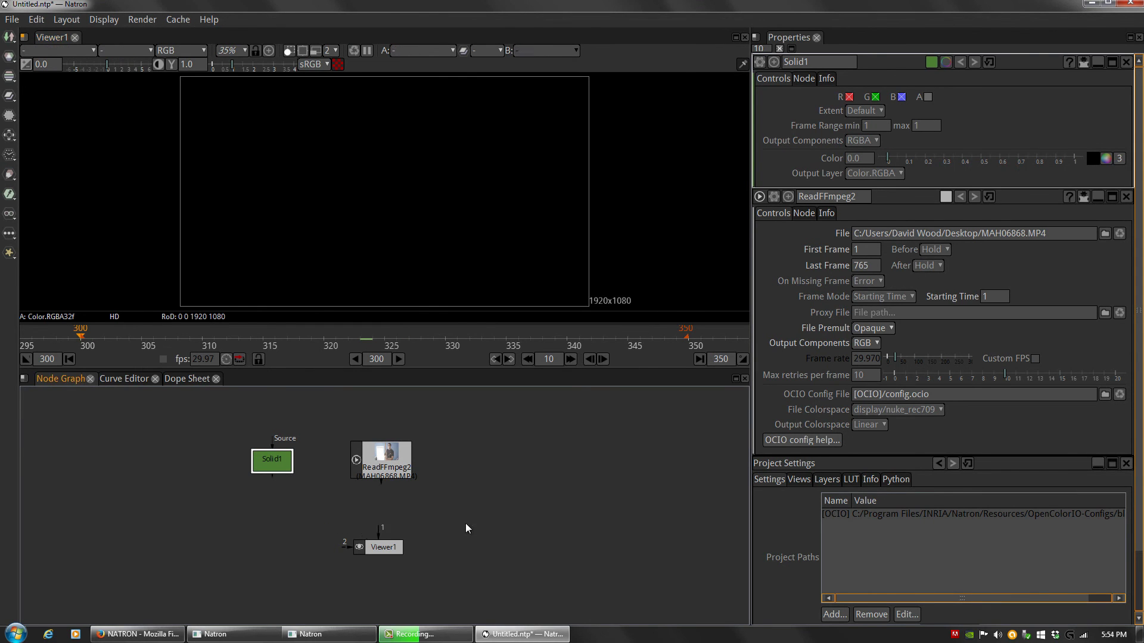
{"action": "left_click_drag", "start_coordinate": [379, 529], "coordinate": [277, 463]}
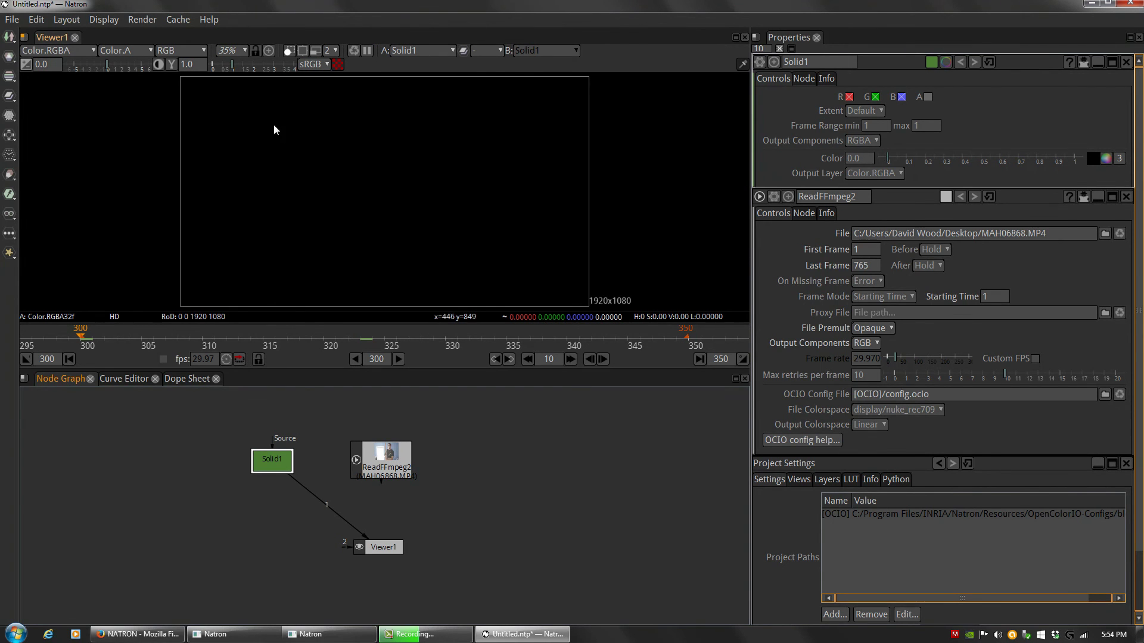
- Rename Solid1 to 'Saber BG', give its tile a grey colour, and nudge it up
{"action": "double_click", "coordinate": [824, 61]}
{"action": "type", "text": "Saber BG"}
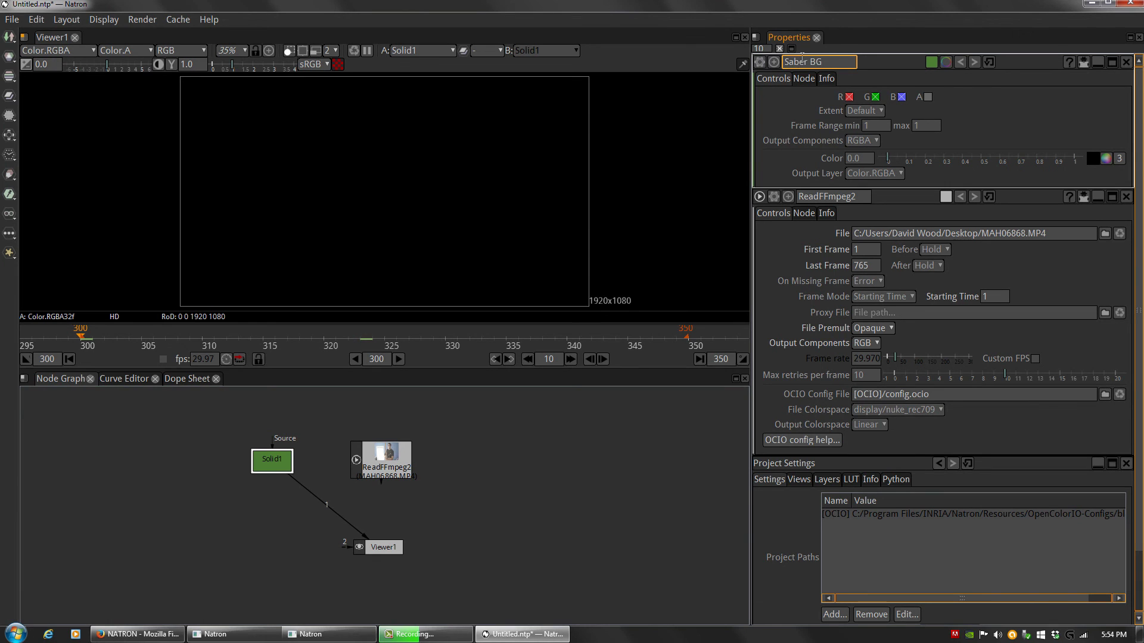
{"action": "left_click", "coordinate": [932, 62]}
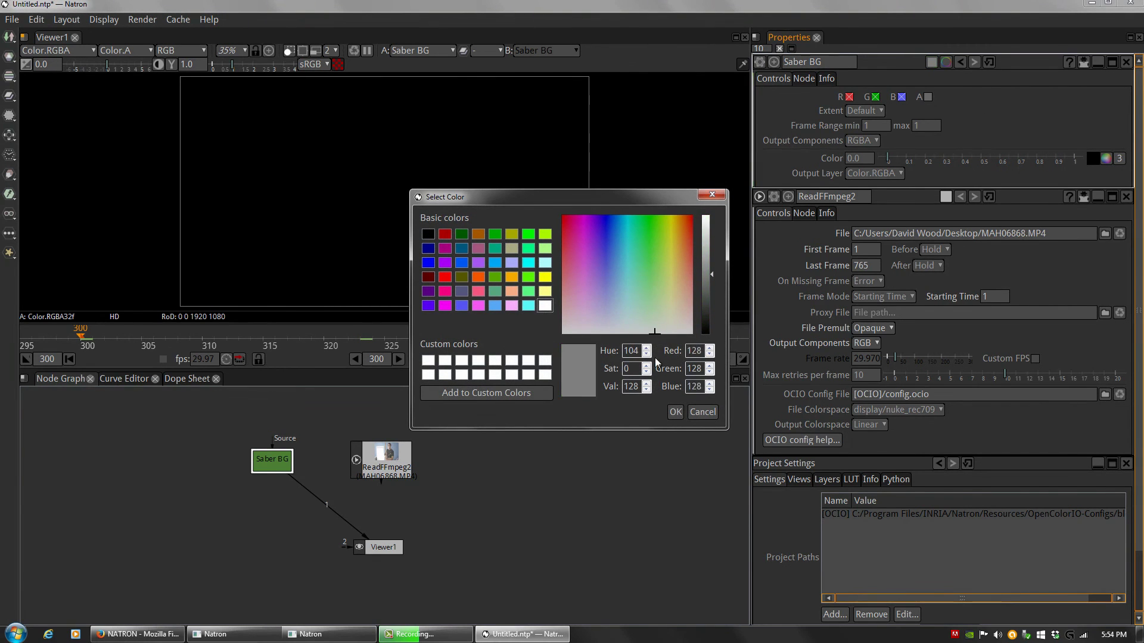
{"action": "left_click", "coordinate": [675, 411]}
{"action": "left_click_drag", "start_coordinate": [275, 467], "coordinate": [275, 463]}
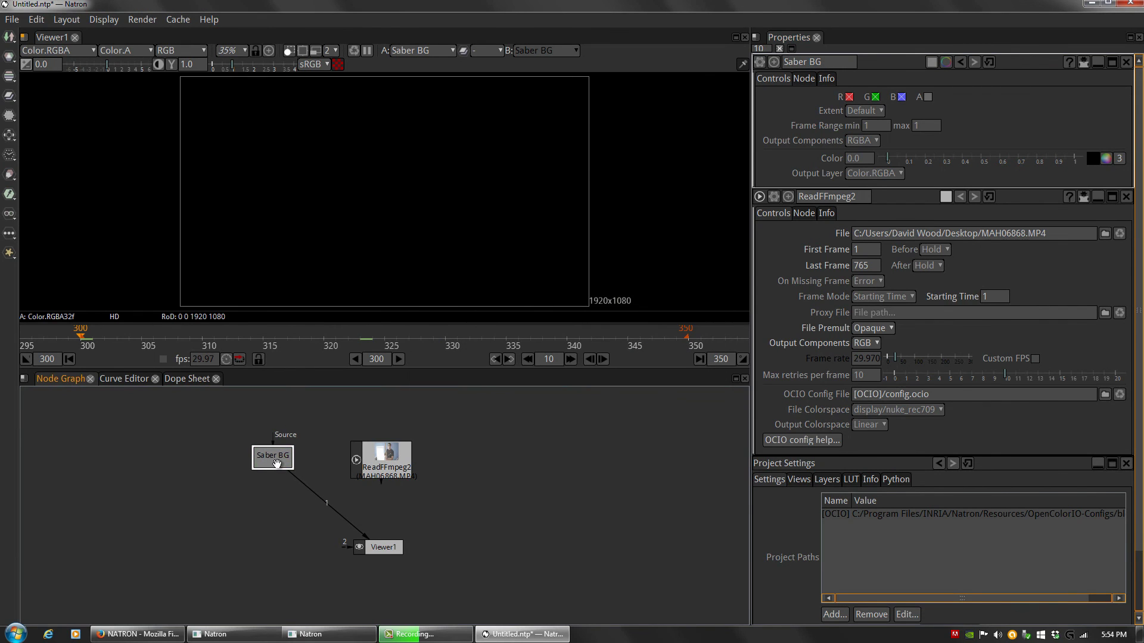
{"action": "right_click", "coordinate": [276, 463]}
{"action": "mouse_move", "coordinate": [430, 399]}
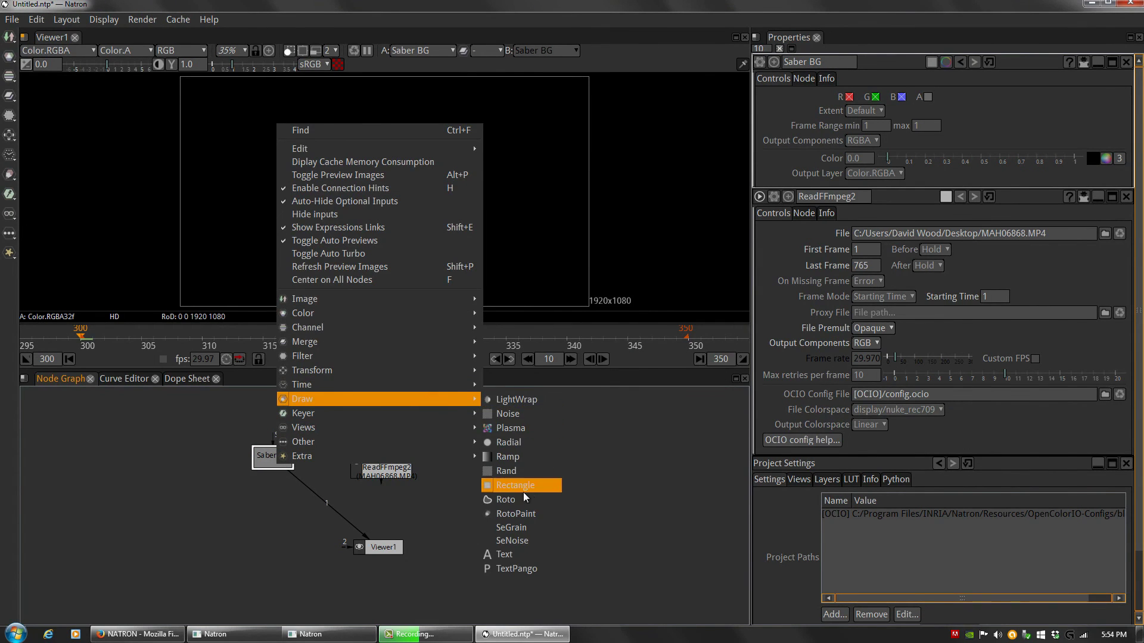
- Create a Roto1 node below Saber BG and choose the Bezier shape tool
{"action": "left_click", "coordinate": [511, 503]}
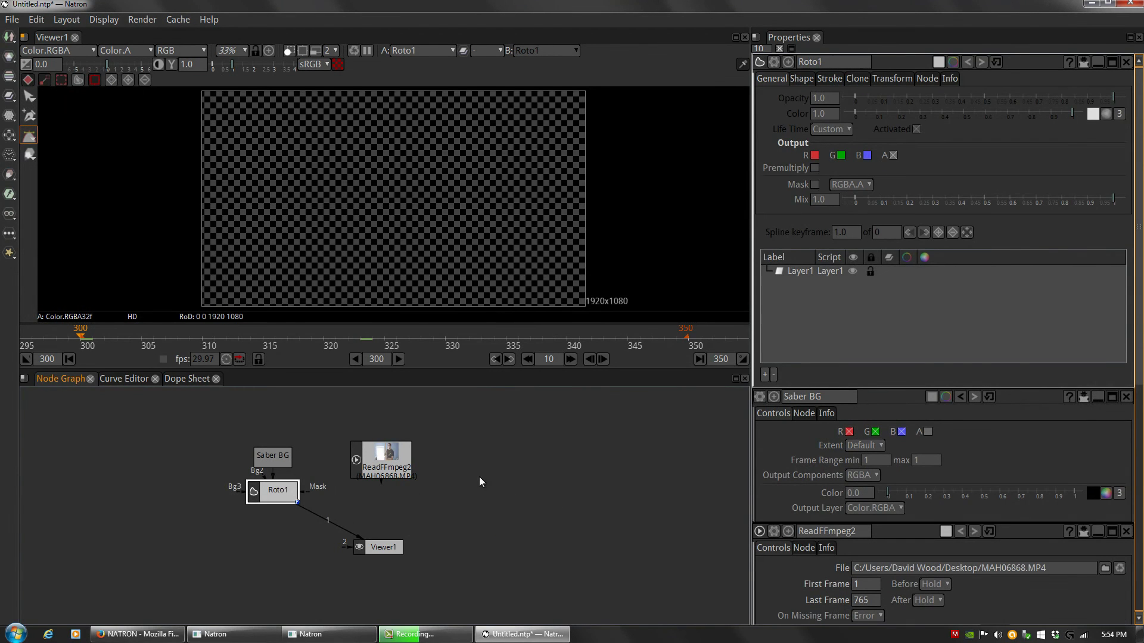
{"action": "left_click_drag", "start_coordinate": [277, 489], "coordinate": [278, 507]}
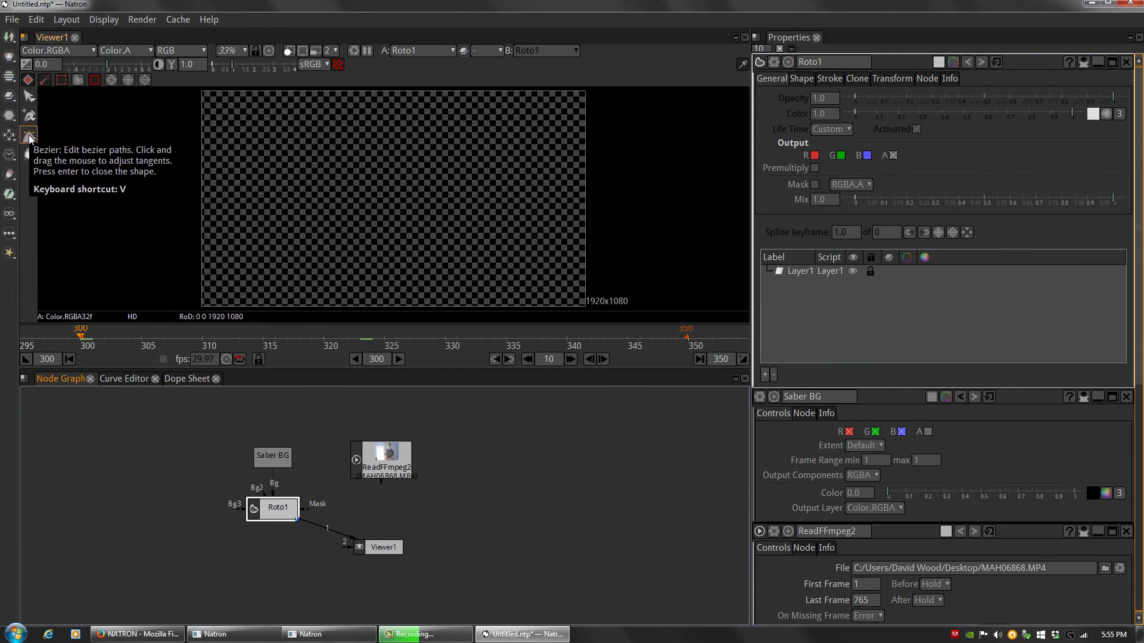
{"action": "right_click", "coordinate": [31, 99]}
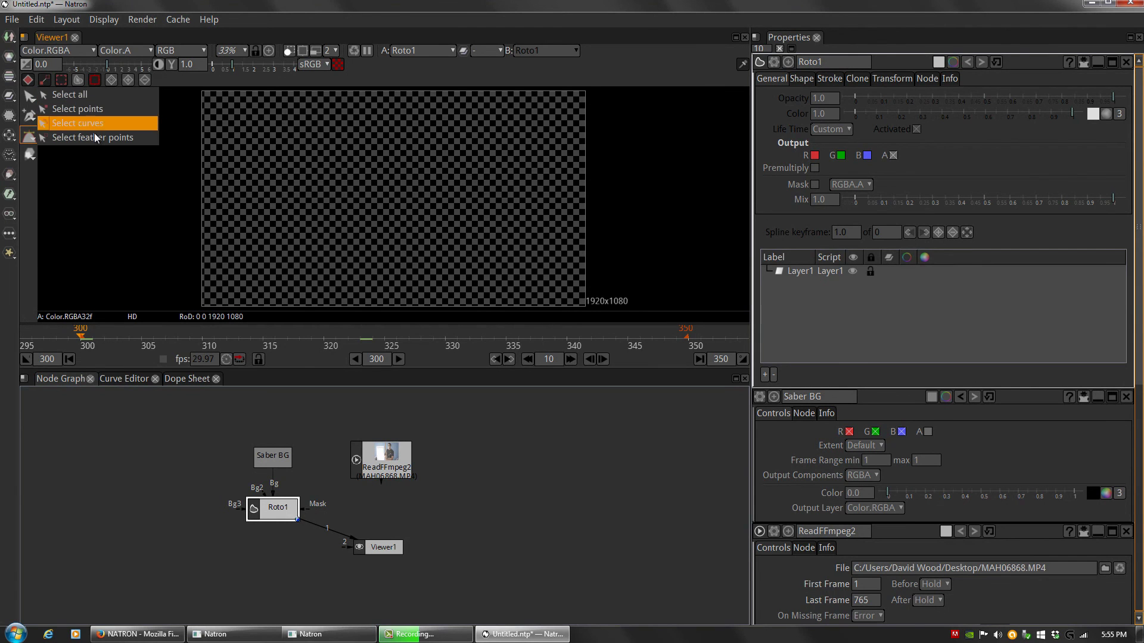
{"action": "right_click", "coordinate": [30, 116]}
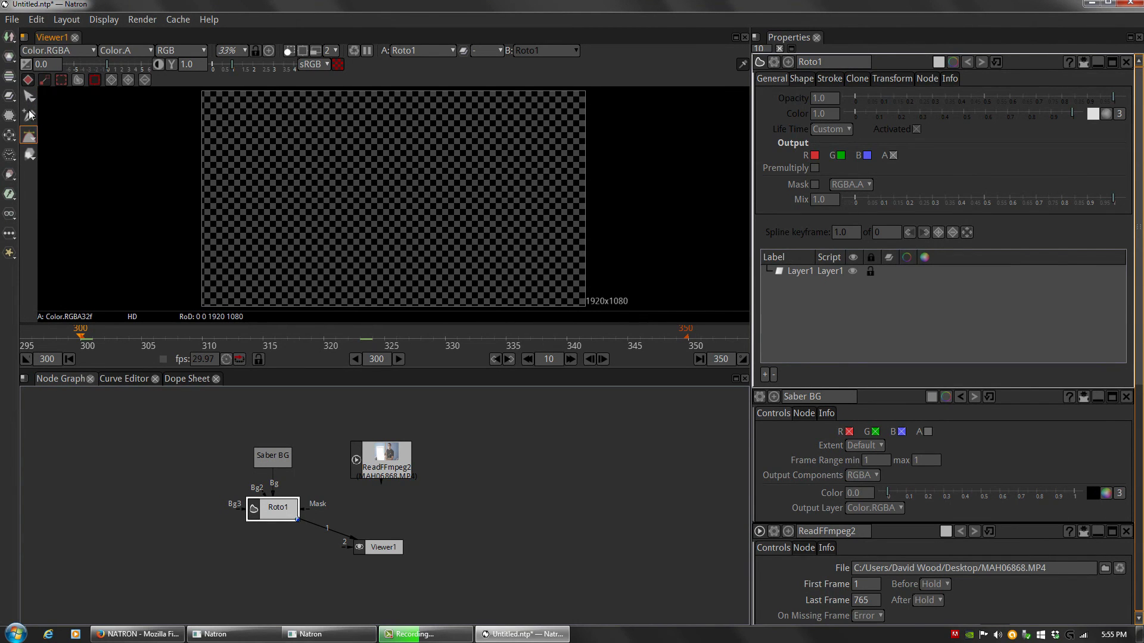
{"action": "right_click", "coordinate": [30, 119]}
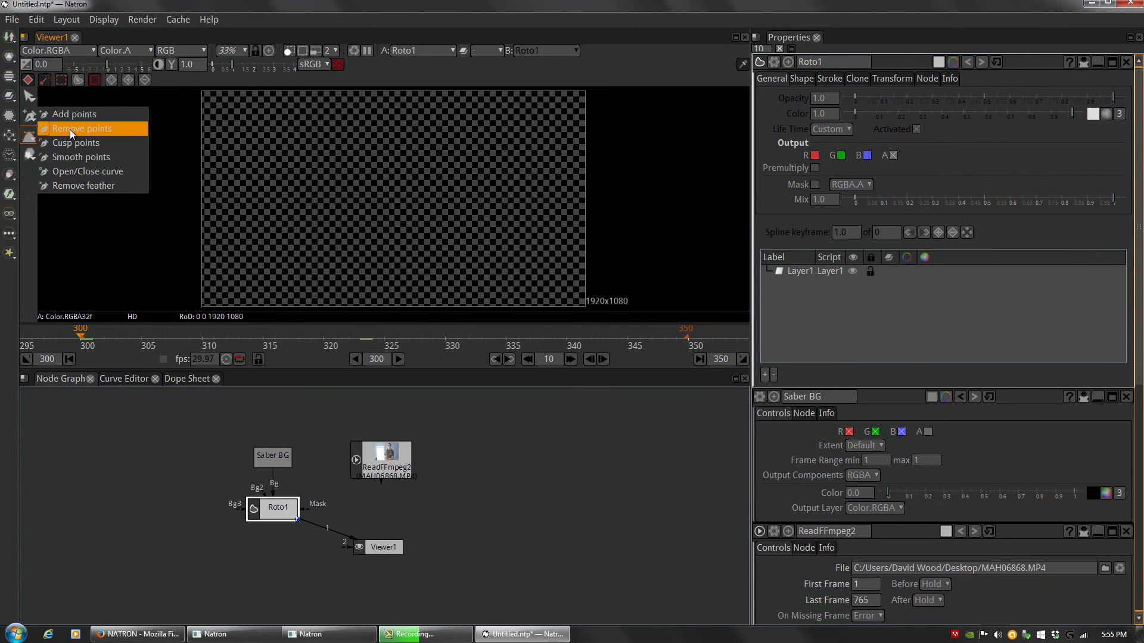
{"action": "left_click", "coordinate": [30, 137]}
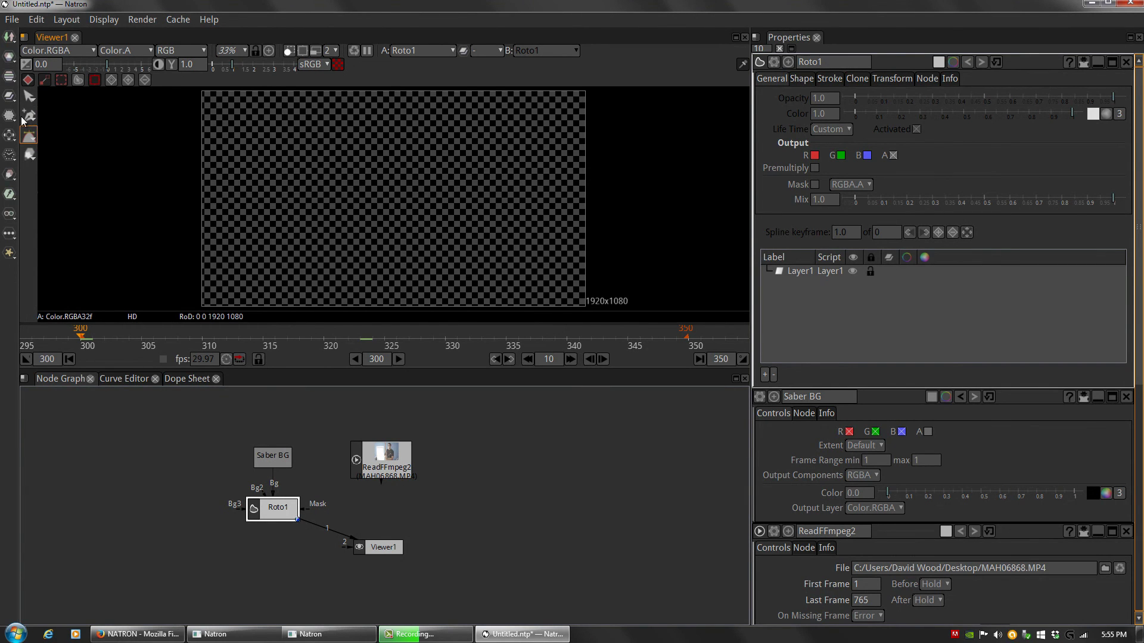
{"action": "left_click", "coordinate": [31, 137]}
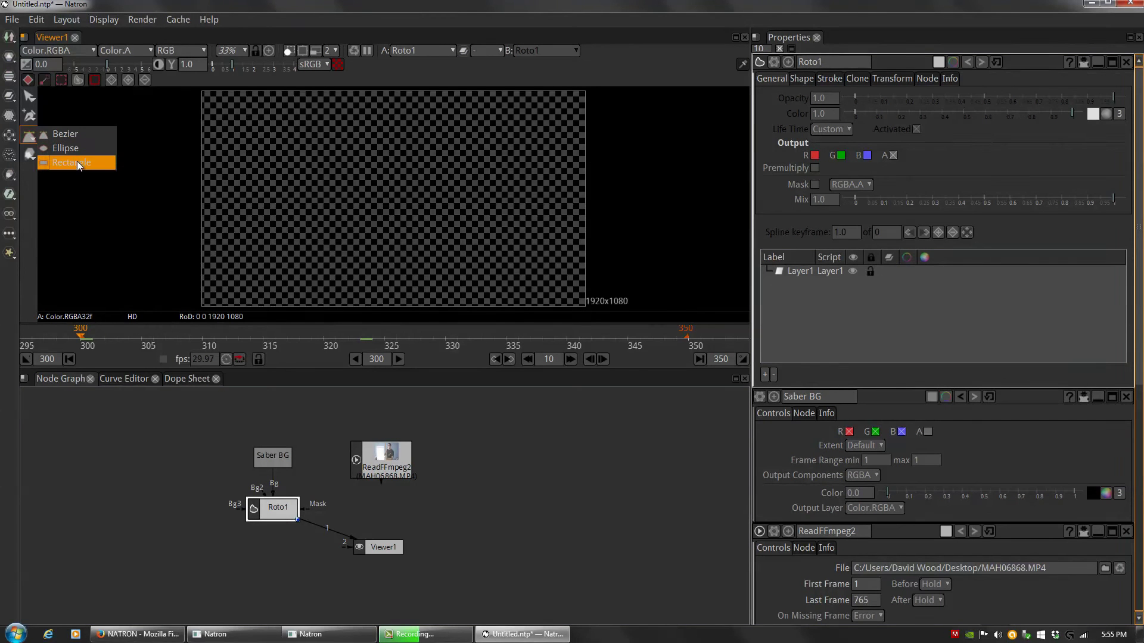
{"action": "left_click", "coordinate": [69, 138]}
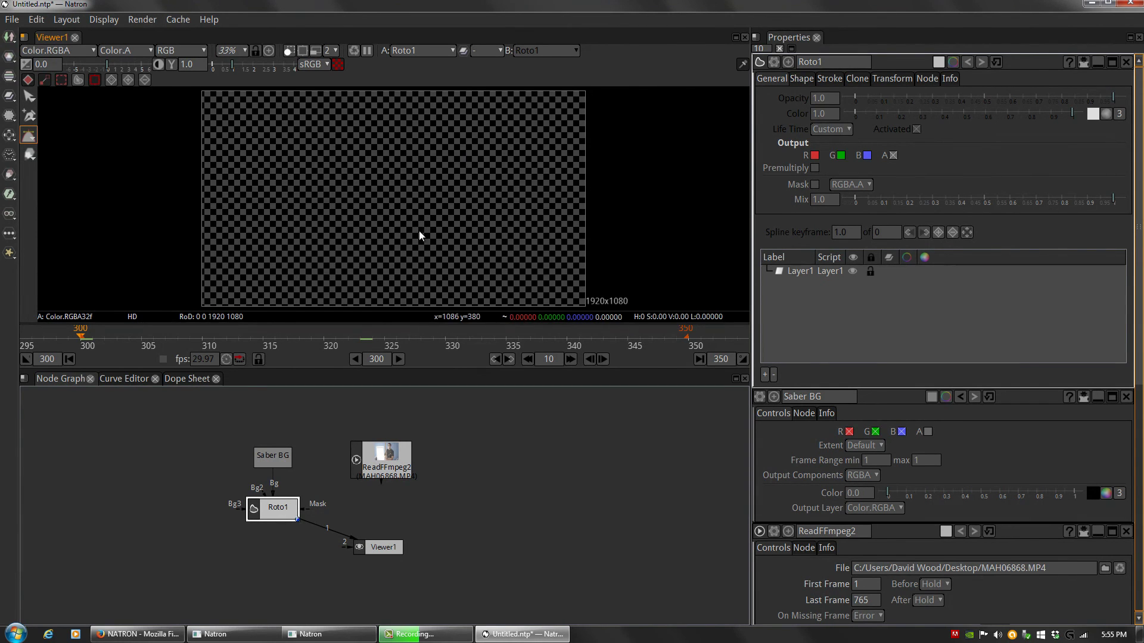
- Draw a closed four-point narrow upright Bezier bar for the blade
{"action": "left_click", "coordinate": [370, 220]}
{"action": "left_click", "coordinate": [373, 116]}
{"action": "left_click", "coordinate": [385, 116]}
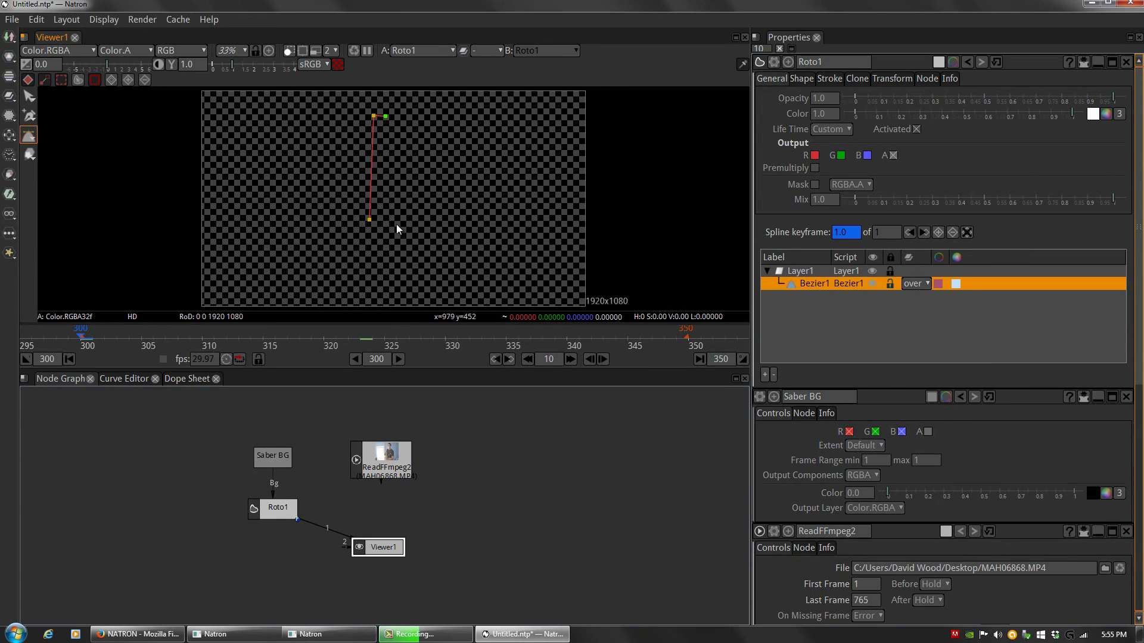
{"action": "left_click", "coordinate": [384, 221]}
{"action": "left_click", "coordinate": [370, 221]}
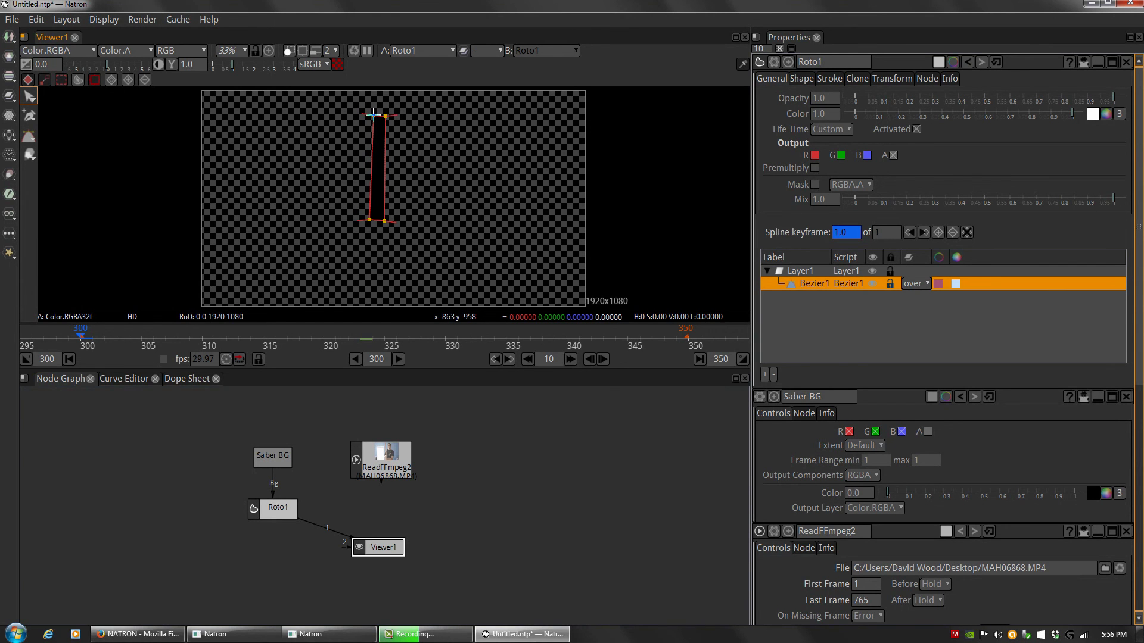
{"action": "left_click_drag", "start_coordinate": [372, 115], "coordinate": [340, 120]}
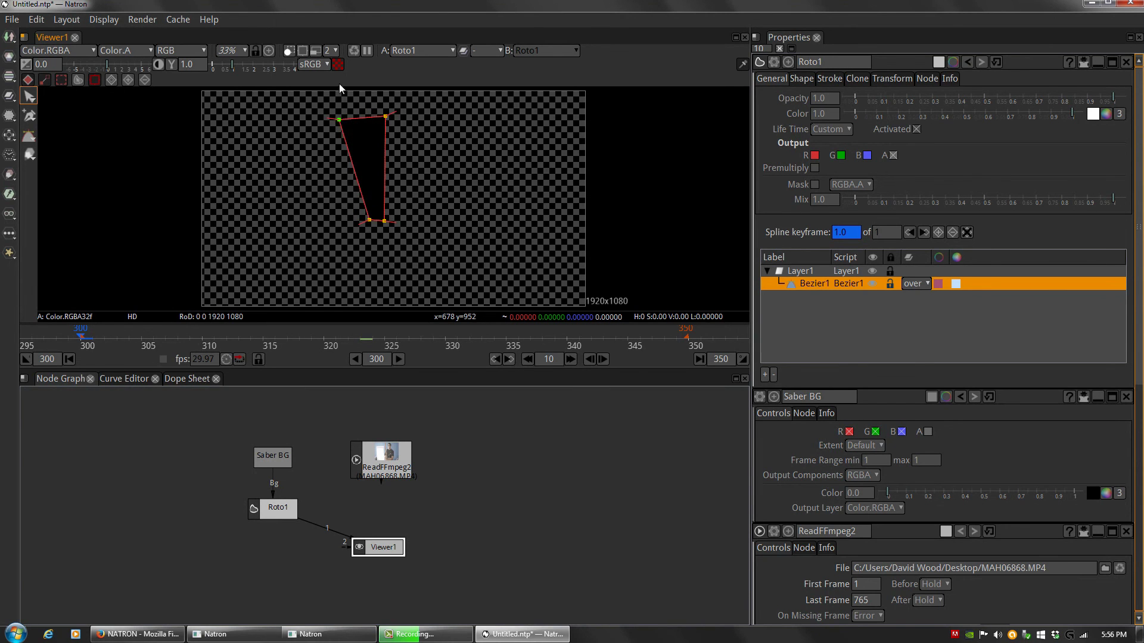
{"action": "left_click", "coordinate": [337, 66]}
{"action": "left_click", "coordinate": [337, 65]}
{"action": "left_click_drag", "start_coordinate": [338, 122], "coordinate": [364, 118]}
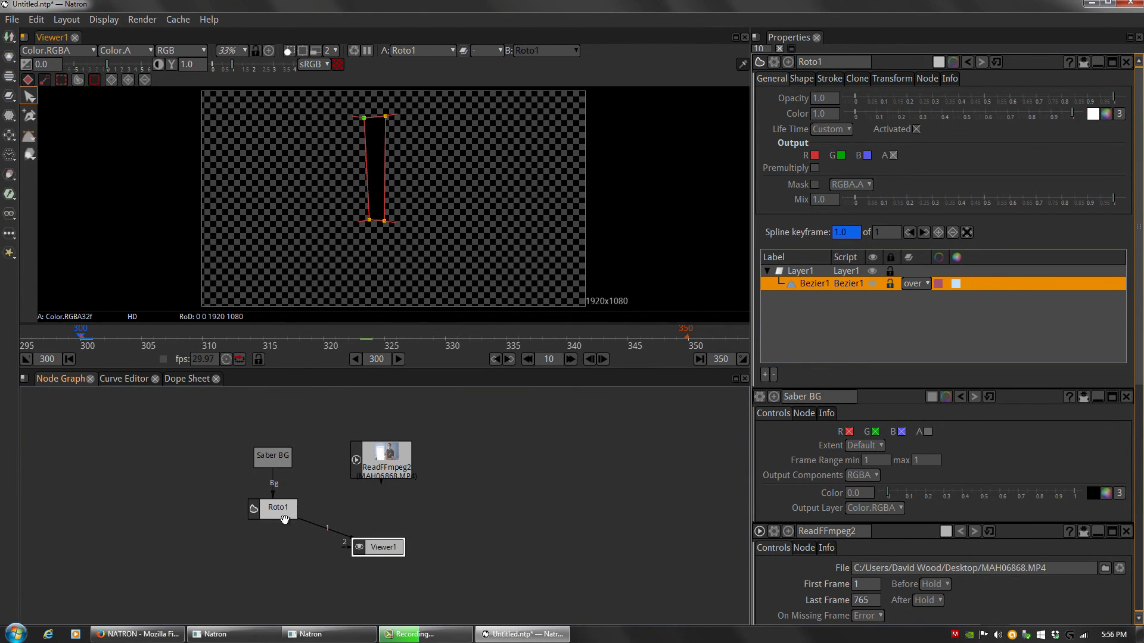
- Pull out Roto1's mask input and lower the shape's colour value to 0
{"action": "mouse_move", "coordinate": [286, 511]}
{"action": "left_click_drag", "start_coordinate": [308, 508], "coordinate": [282, 522]}
{"action": "left_click_drag", "start_coordinate": [1077, 113], "coordinate": [827, 110]}
{"action": "scroll", "coordinate": [834, 113], "scroll_direction": "up", "scroll_amount": 10}
- Enable the R, G and B outputs so the shape renders white, keeping its colour
{"action": "left_click", "coordinate": [868, 156]}
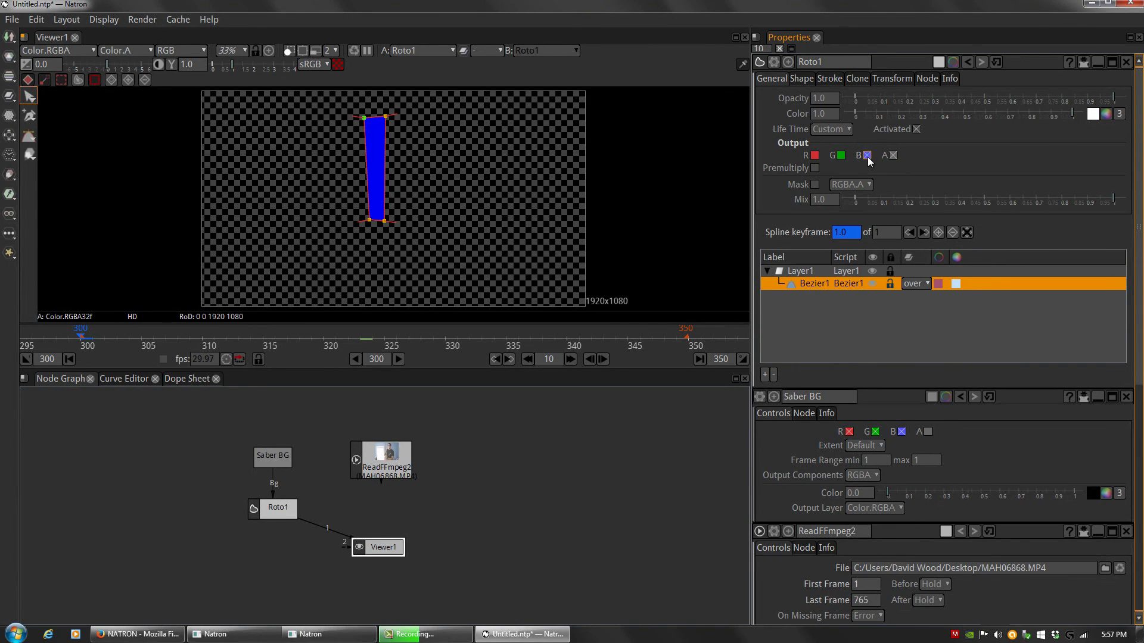
{"action": "left_click", "coordinate": [841, 157]}
{"action": "left_click", "coordinate": [815, 156]}
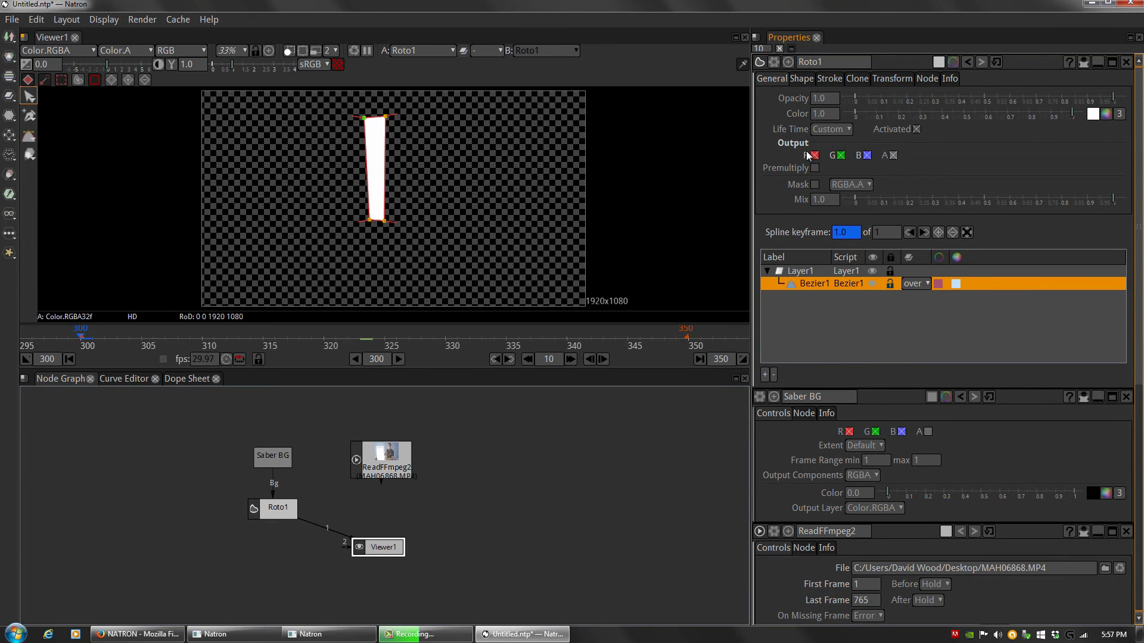
{"action": "left_click", "coordinate": [1106, 113]}
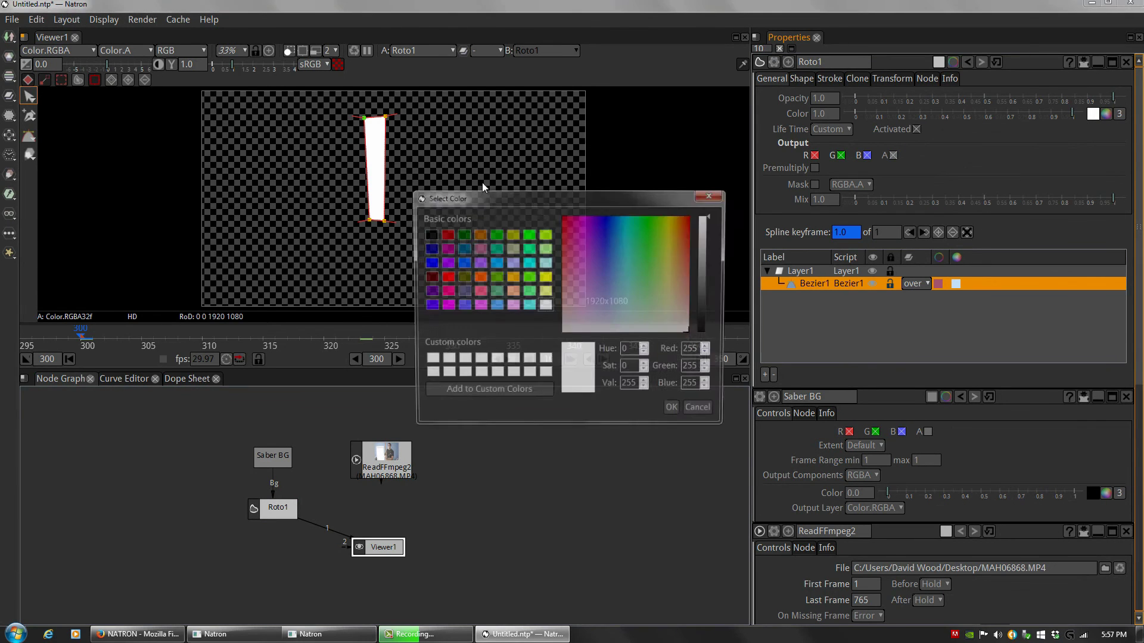
{"action": "left_click", "coordinate": [462, 237]}
{"action": "left_click", "coordinate": [445, 235]}
{"action": "left_click", "coordinate": [429, 263]}
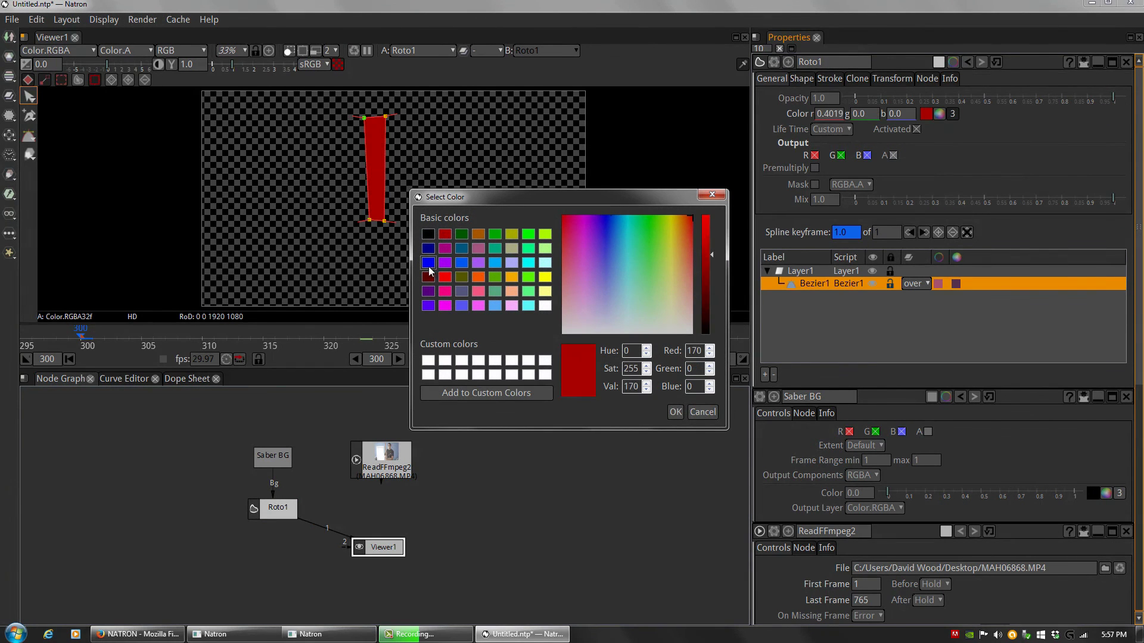
{"action": "left_click", "coordinate": [703, 412]}
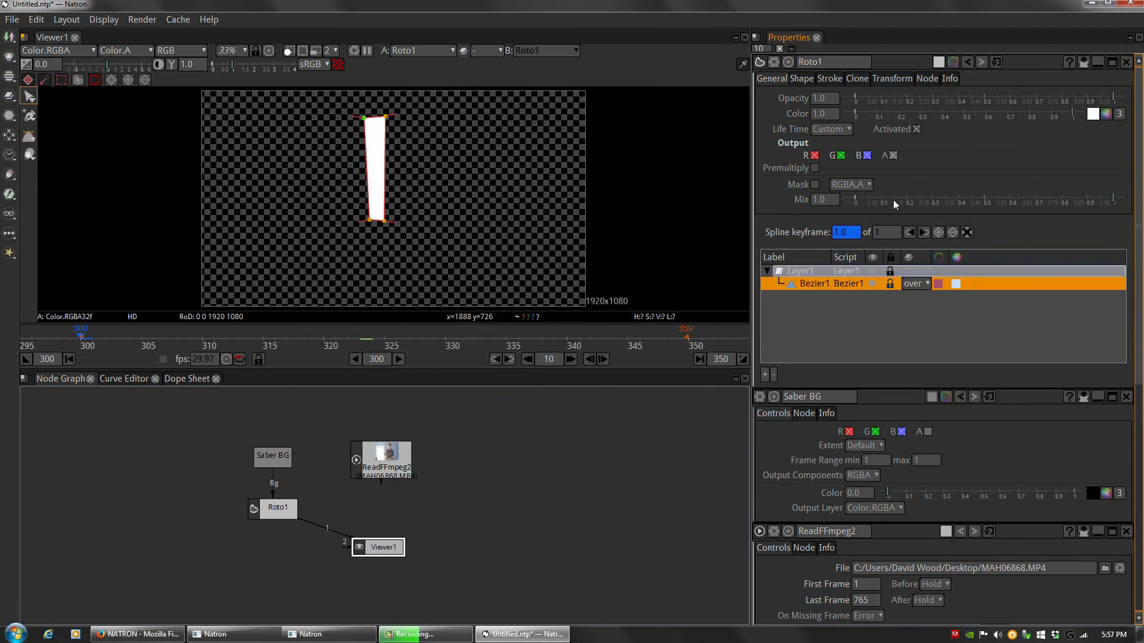
- Toggle the alpha output and stretch the shape's lower-right corner outward
{"action": "left_click", "coordinate": [893, 156]}
{"action": "left_click", "coordinate": [893, 156]}
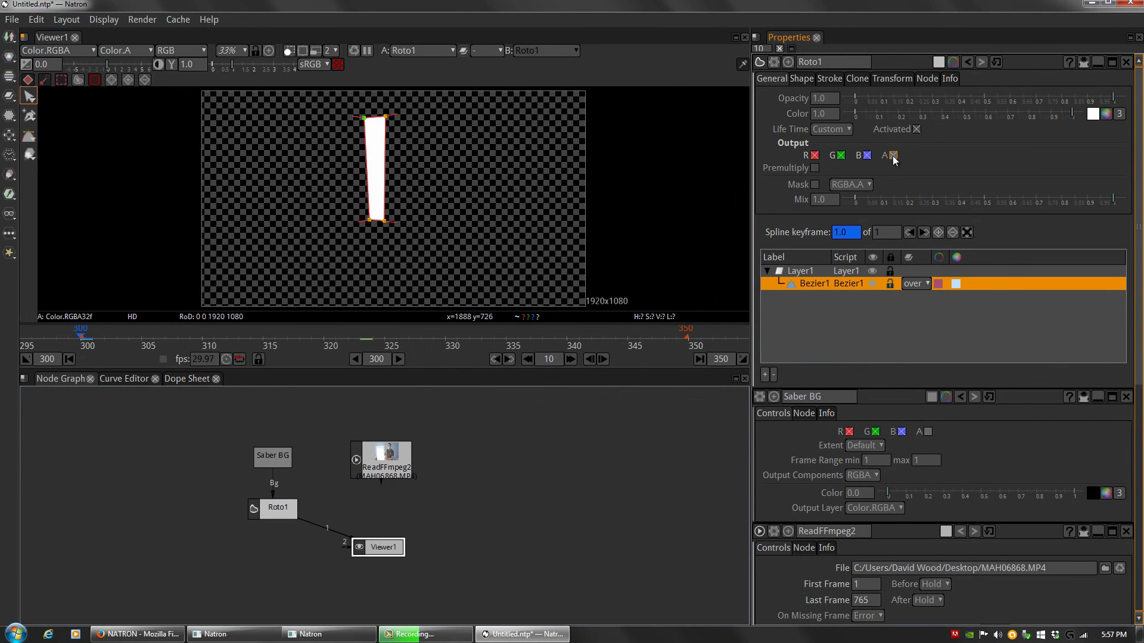
{"action": "left_click", "coordinate": [893, 156]}
{"action": "left_click", "coordinate": [892, 156]}
{"action": "left_click", "coordinate": [893, 155]}
{"action": "left_click", "coordinate": [893, 156]}
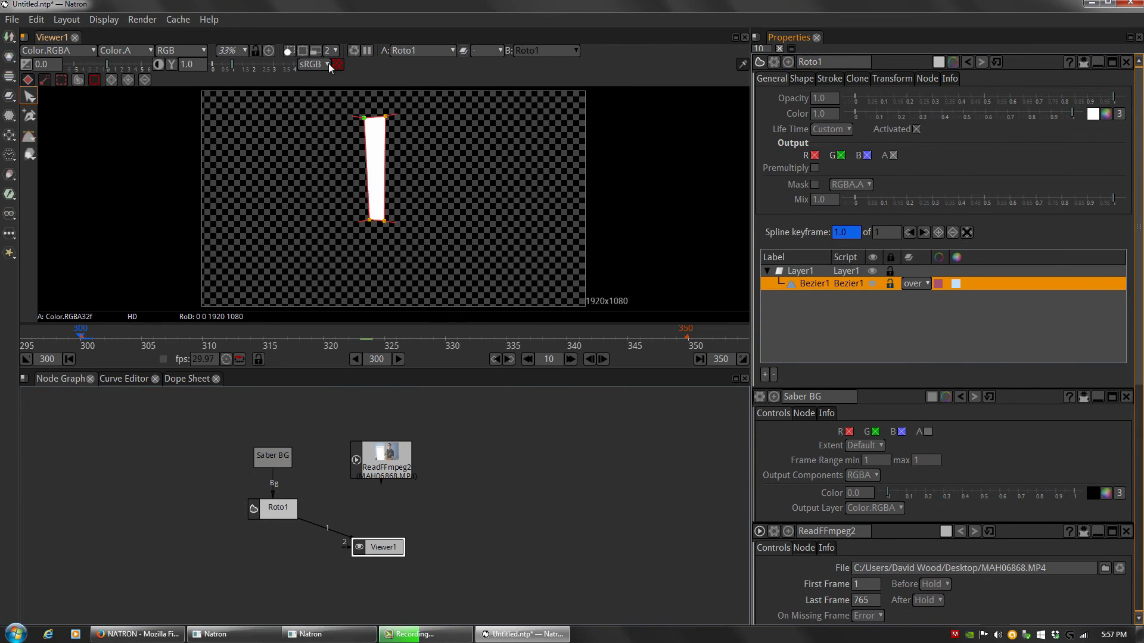
{"action": "left_click_drag", "start_coordinate": [384, 221], "coordinate": [481, 231]}
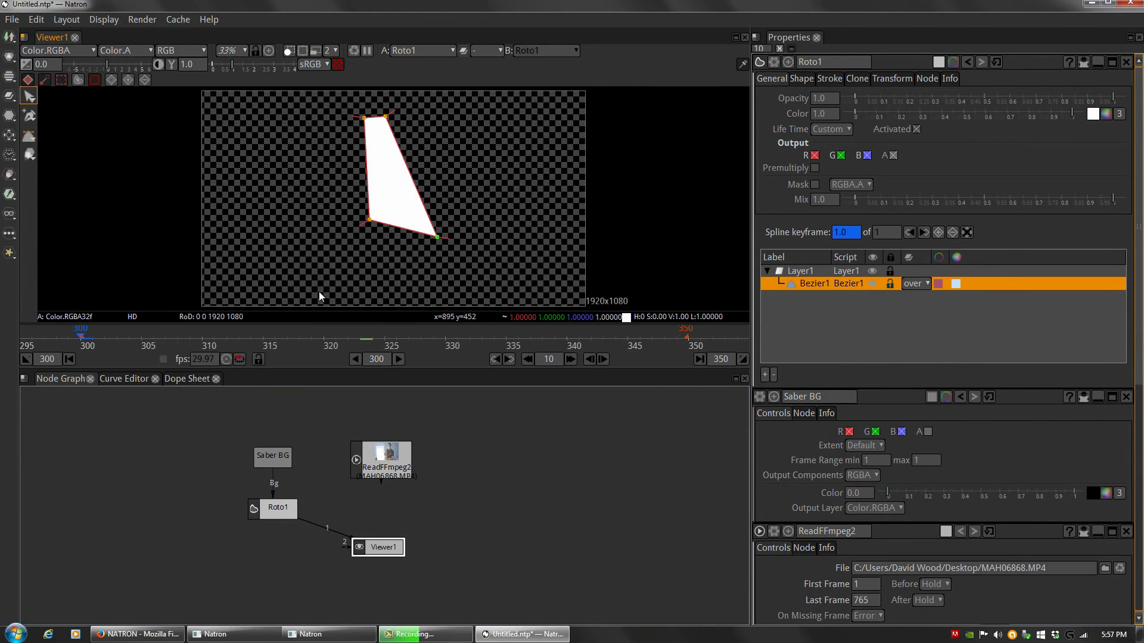
- Rename Saber BG to 'Saber Blade' and add a Solid node beside it
{"action": "left_click", "coordinate": [275, 460]}
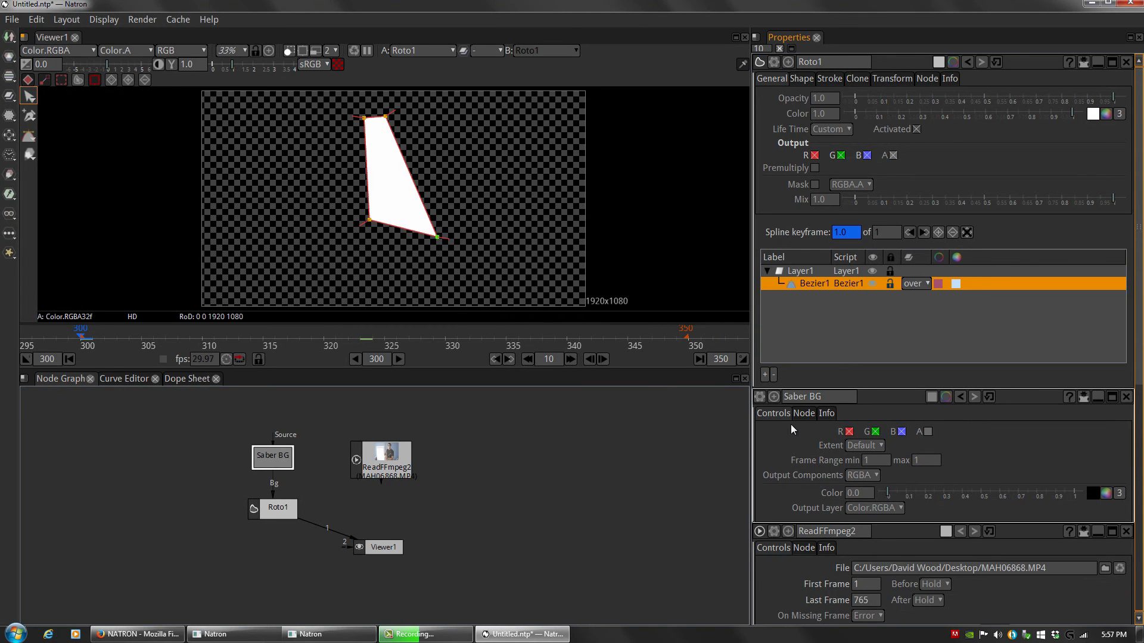
{"action": "left_click", "coordinate": [835, 398]}
{"action": "type", "text": "B"}
{"action": "right_click", "coordinate": [202, 462]}
{"action": "left_click", "coordinate": [459, 391]}
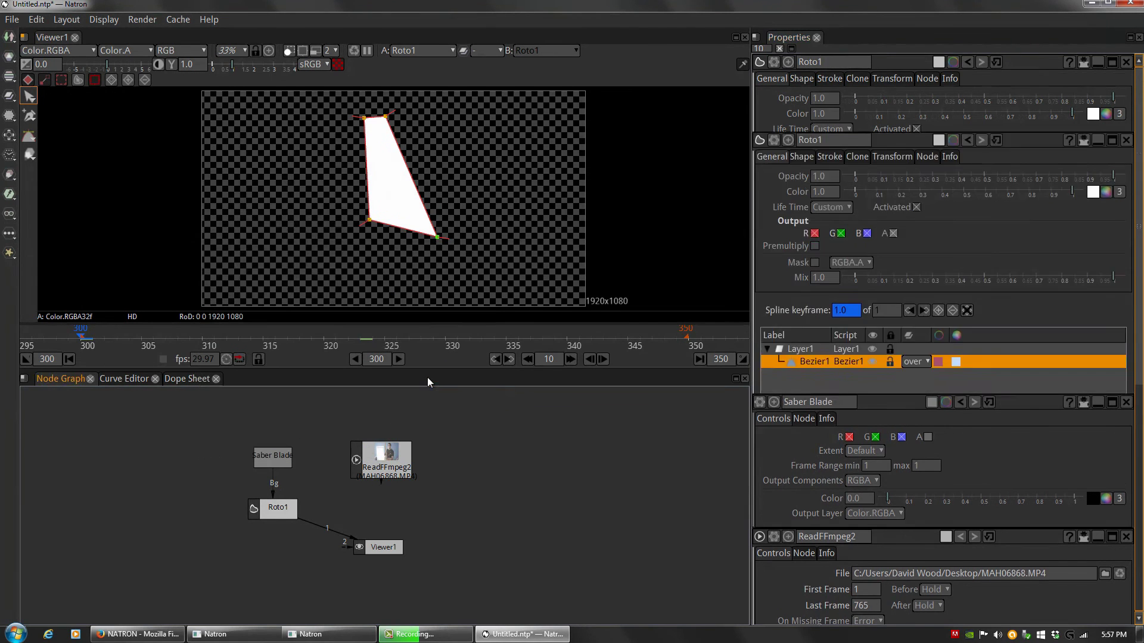
{"action": "left_click_drag", "start_coordinate": [396, 517], "coordinate": [197, 457]}
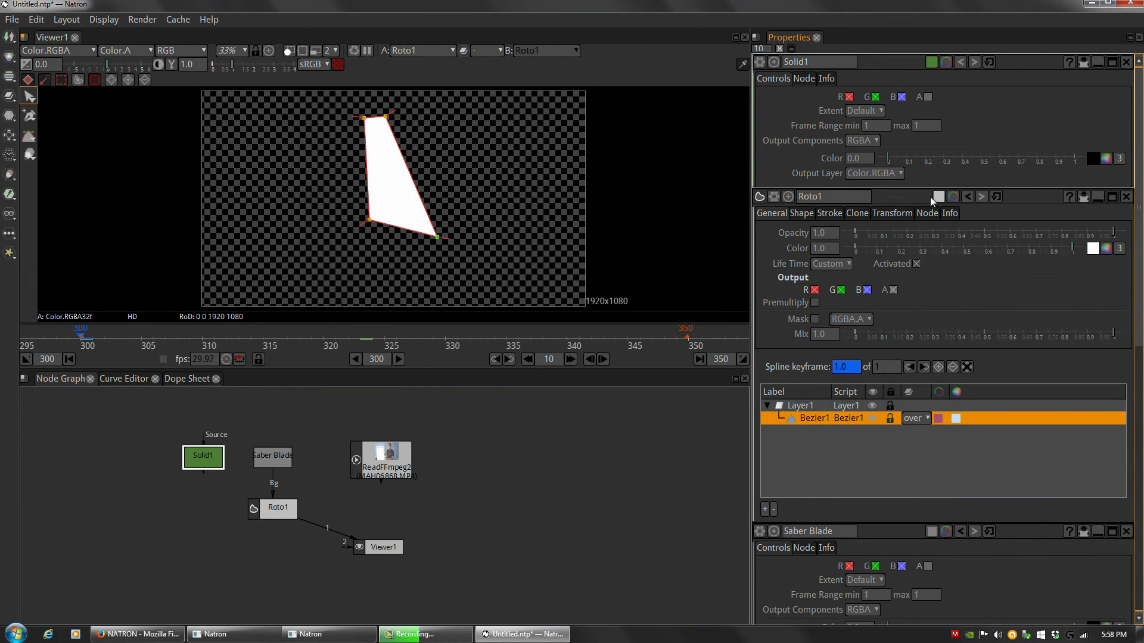
- Rename the new Solid1 node to 'Saber BG'
{"action": "left_click_drag", "start_coordinate": [855, 60], "coordinate": [753, 56]}
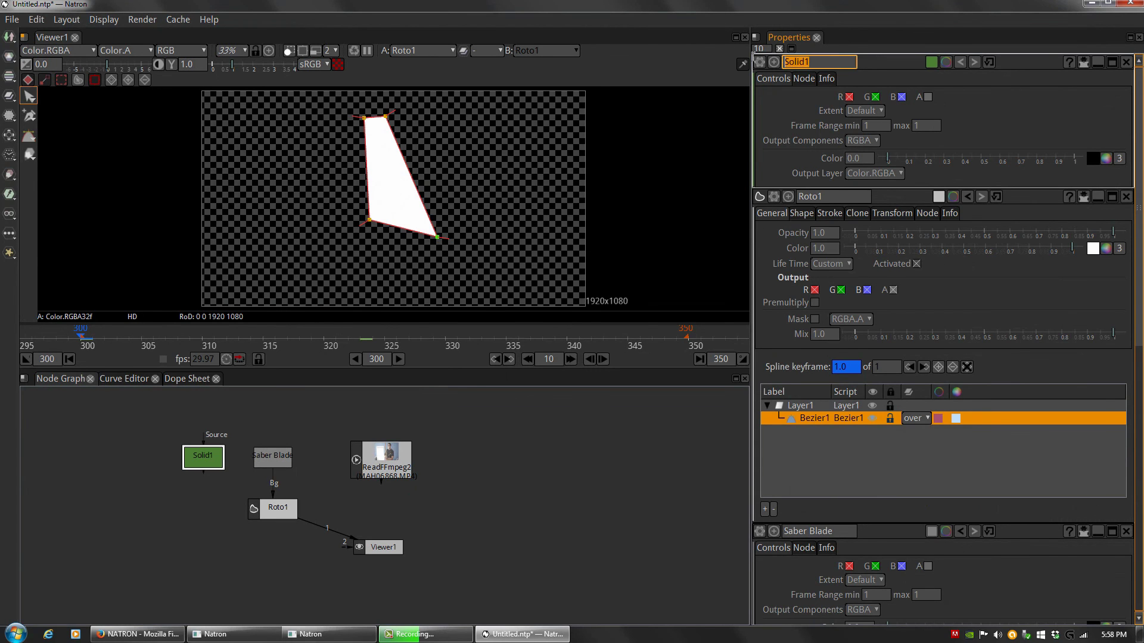
{"action": "type", "text": "BG"}
{"action": "left_click", "coordinate": [785, 61]}
{"action": "type", "text": "Saber"}
{"action": "key", "text": "Return"}
- Rearrange Saber Blade, Roto1 and Saber BG, and pull the blade back to a narrow bar
{"action": "left_click", "coordinate": [273, 459]}
{"action": "left_click", "coordinate": [216, 466]}
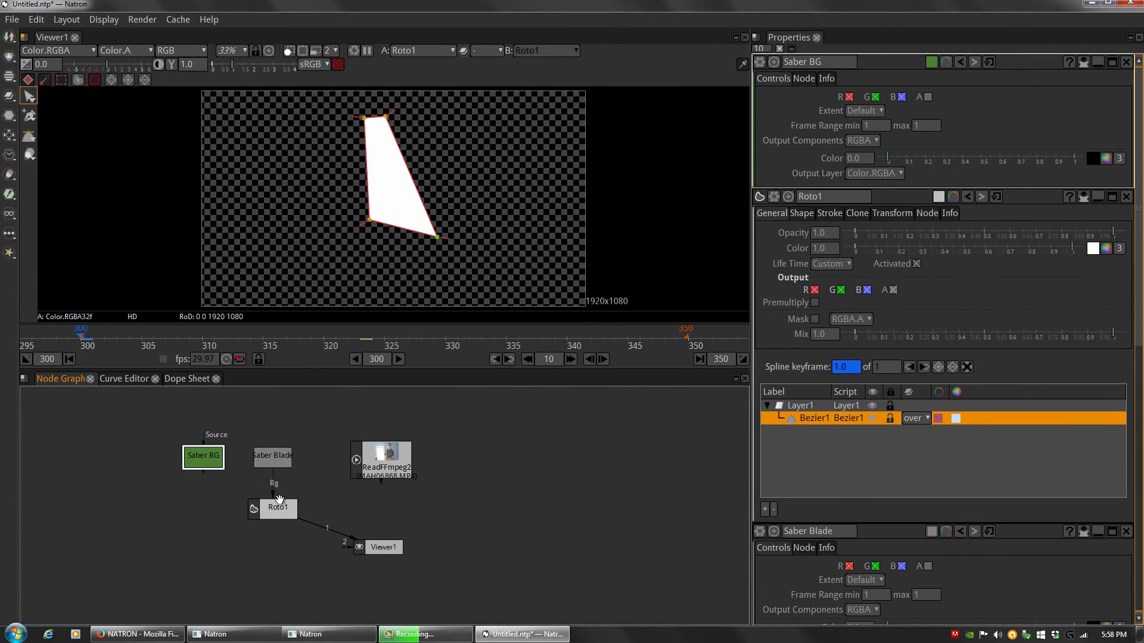
{"action": "left_click_drag", "start_coordinate": [271, 510], "coordinate": [271, 503]}
{"action": "left_click_drag", "start_coordinate": [277, 455], "coordinate": [277, 433]}
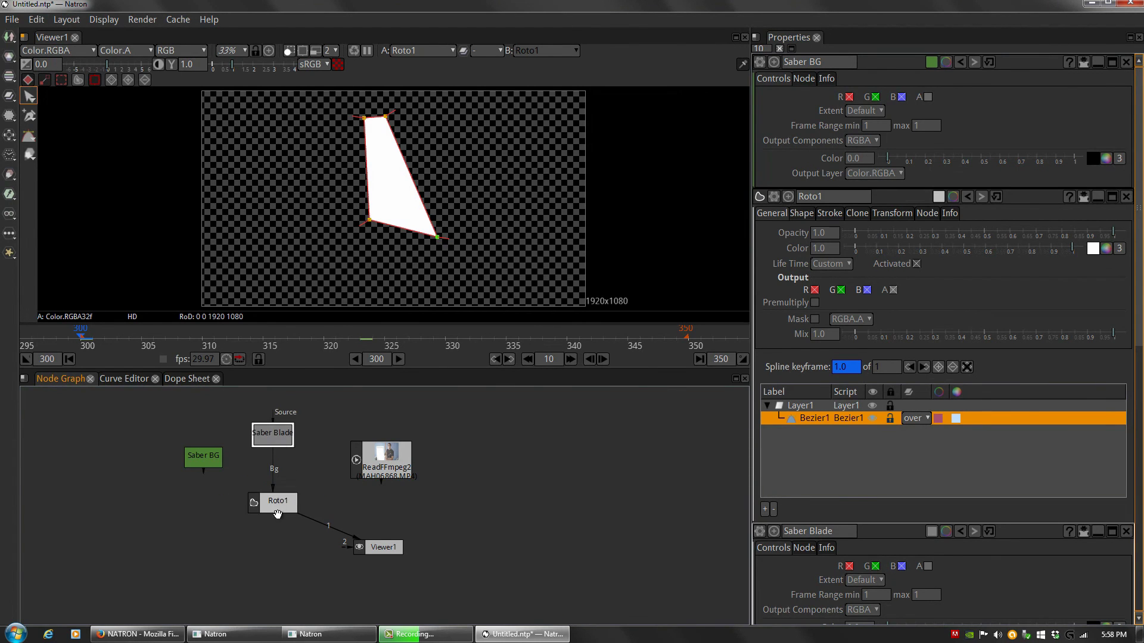
{"action": "left_click_drag", "start_coordinate": [278, 509], "coordinate": [278, 480]}
{"action": "left_click_drag", "start_coordinate": [204, 454], "coordinate": [211, 483]}
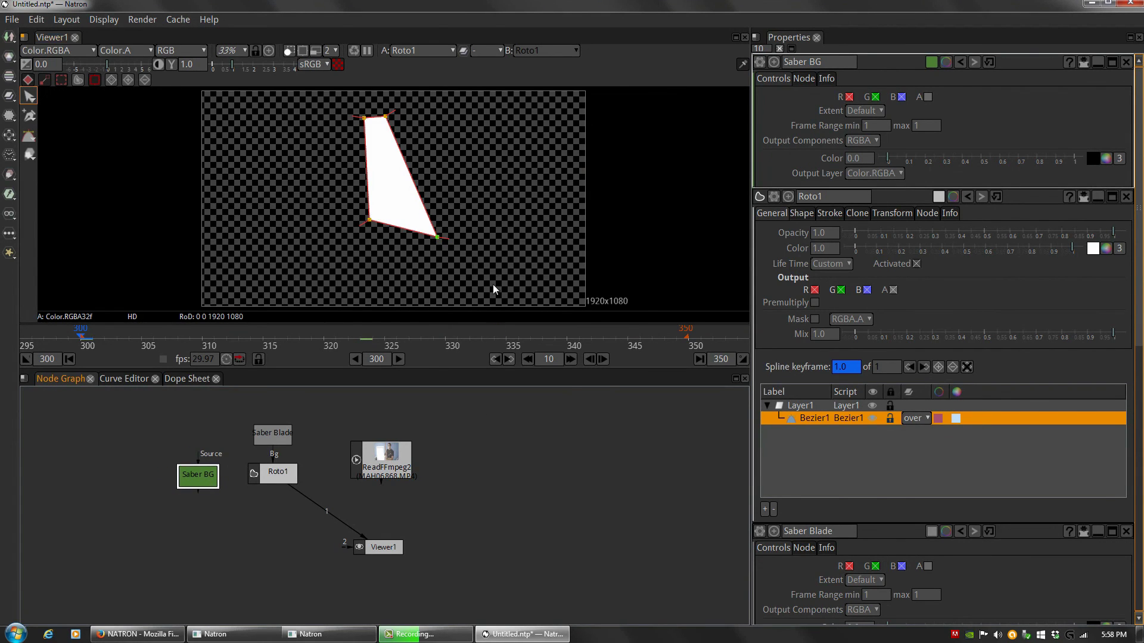
{"action": "left_click_drag", "start_coordinate": [438, 234], "coordinate": [390, 222]}
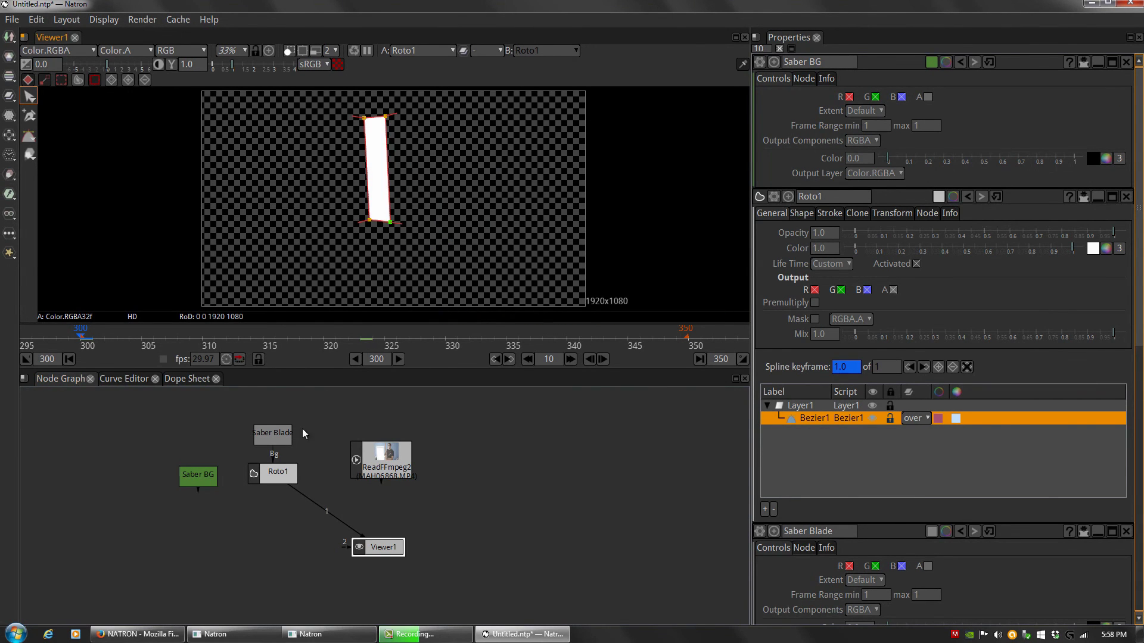
- Add a Screen merge node and position Screen1 beneath Saber BG and Roto1
{"action": "right_click", "coordinate": [225, 523]}
{"action": "mouse_move", "coordinate": [391, 399]}
{"action": "mouse_move", "coordinate": [470, 438]}
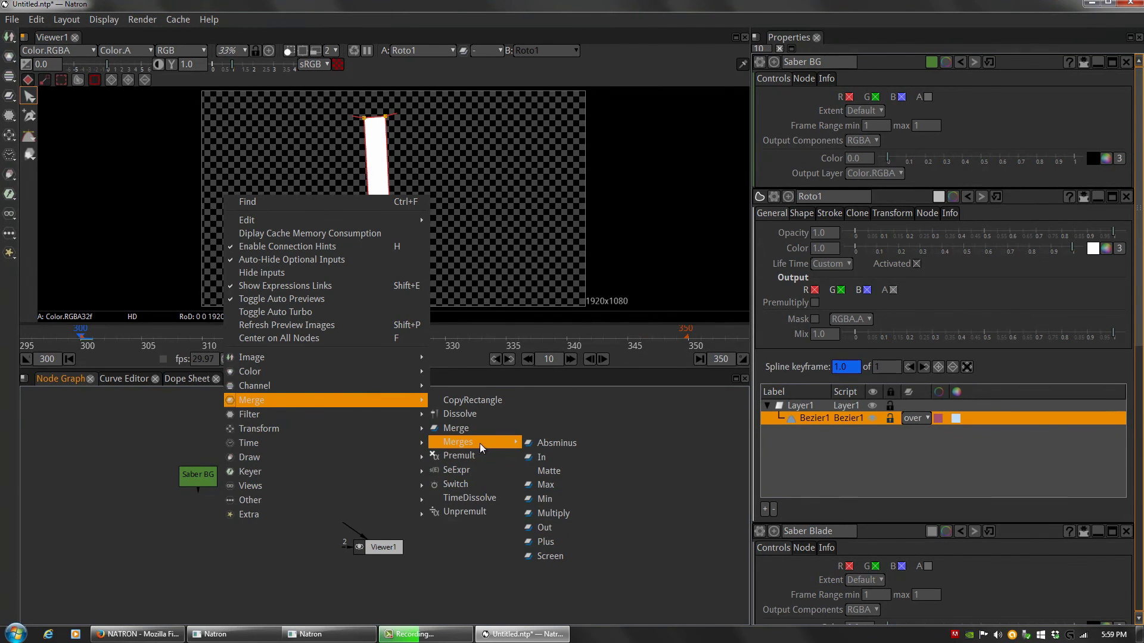
{"action": "left_click", "coordinate": [553, 564]}
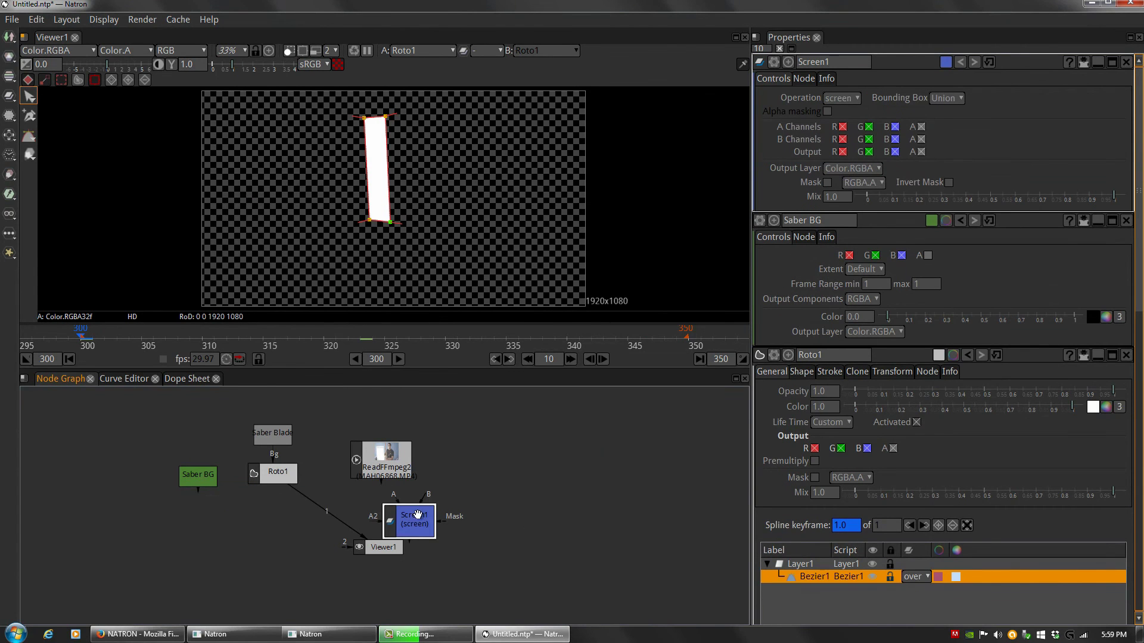
{"action": "left_click_drag", "start_coordinate": [416, 519], "coordinate": [245, 534]}
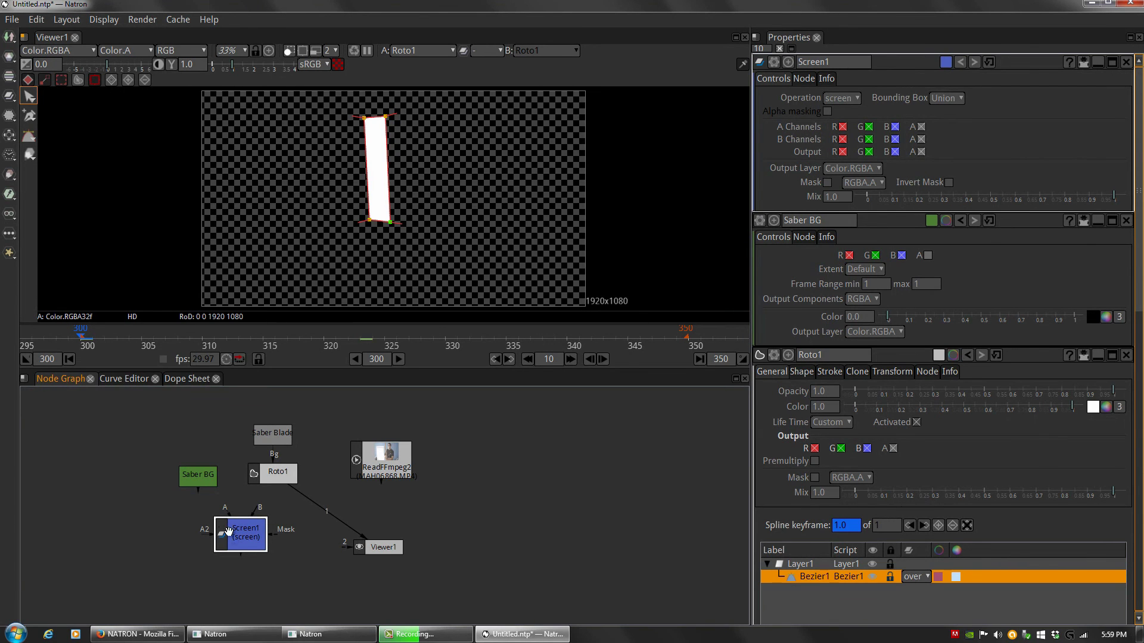
{"action": "mouse_move", "coordinate": [228, 511]}
{"action": "left_mouse_down"}
{"action": "mouse_move", "coordinate": [228, 478]}
{"action": "mouse_move", "coordinate": [349, 481]}
{"action": "mouse_move", "coordinate": [258, 441]}
{"action": "mouse_move", "coordinate": [385, 456]}
{"action": "mouse_move", "coordinate": [249, 443]}
{"action": "mouse_move", "coordinate": [280, 483]}
{"action": "mouse_move", "coordinate": [240, 506]}
{"action": "left_mouse_up"}
{"action": "left_click_drag", "start_coordinate": [243, 531], "coordinate": [248, 529]}
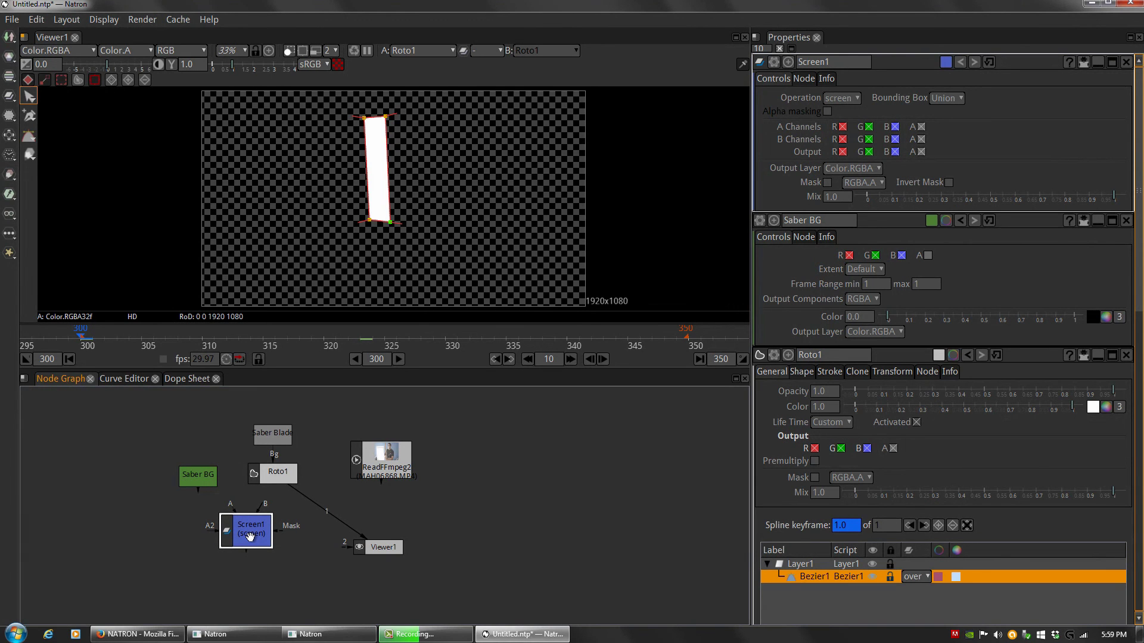
{"action": "left_click_drag", "start_coordinate": [250, 537], "coordinate": [242, 538]}
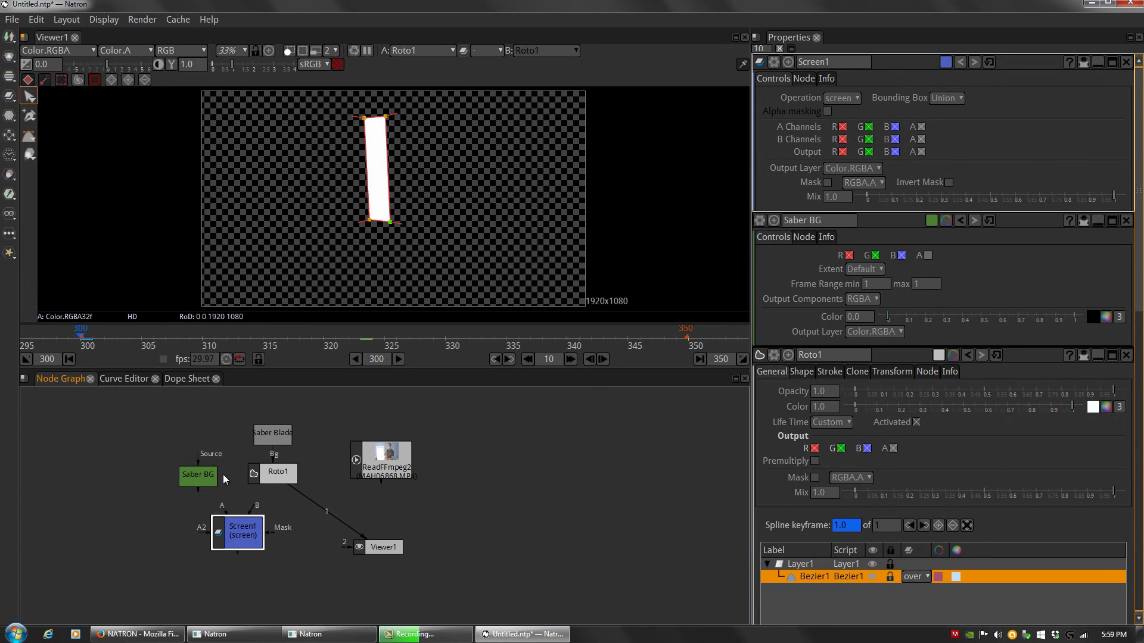
- Wire Saber BG into Screen1's B input and Roto1 into its A input
{"action": "left_click", "coordinate": [197, 477]}
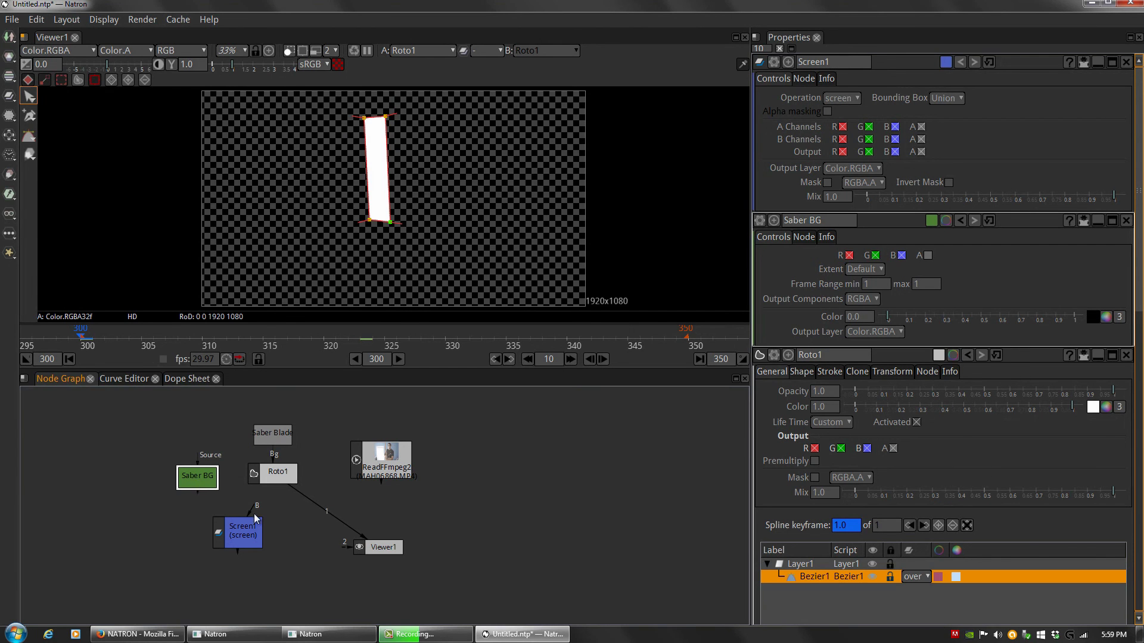
{"action": "left_click_drag", "start_coordinate": [202, 483], "coordinate": [193, 465]}
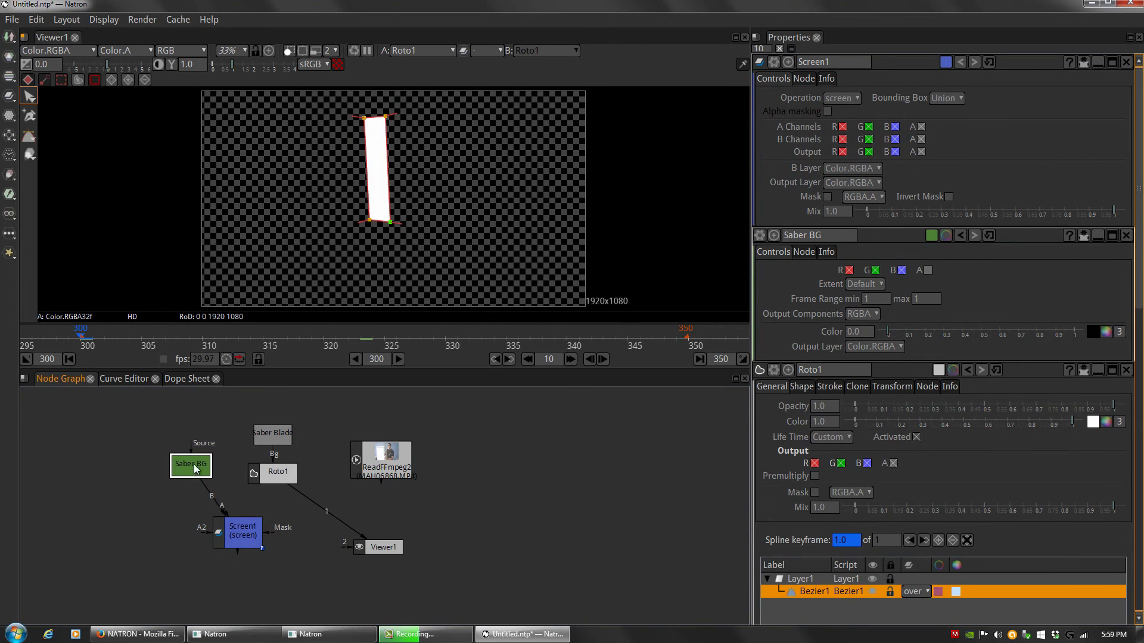
{"action": "left_click_drag", "start_coordinate": [225, 513], "coordinate": [123, 515]}
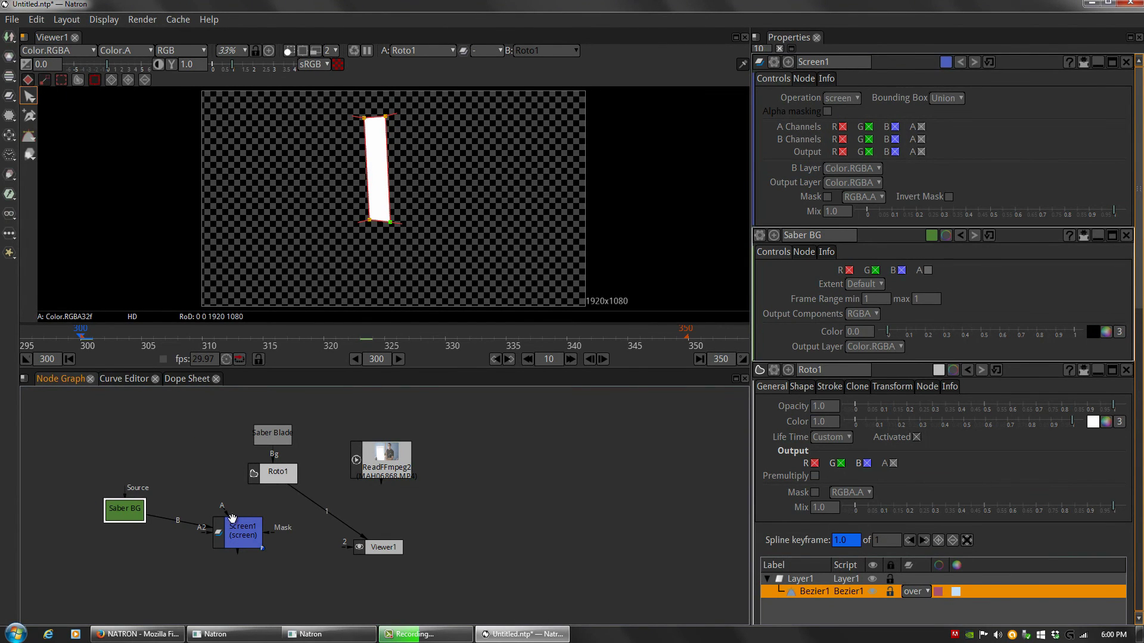
{"action": "left_click_drag", "start_coordinate": [252, 508], "coordinate": [285, 478]}
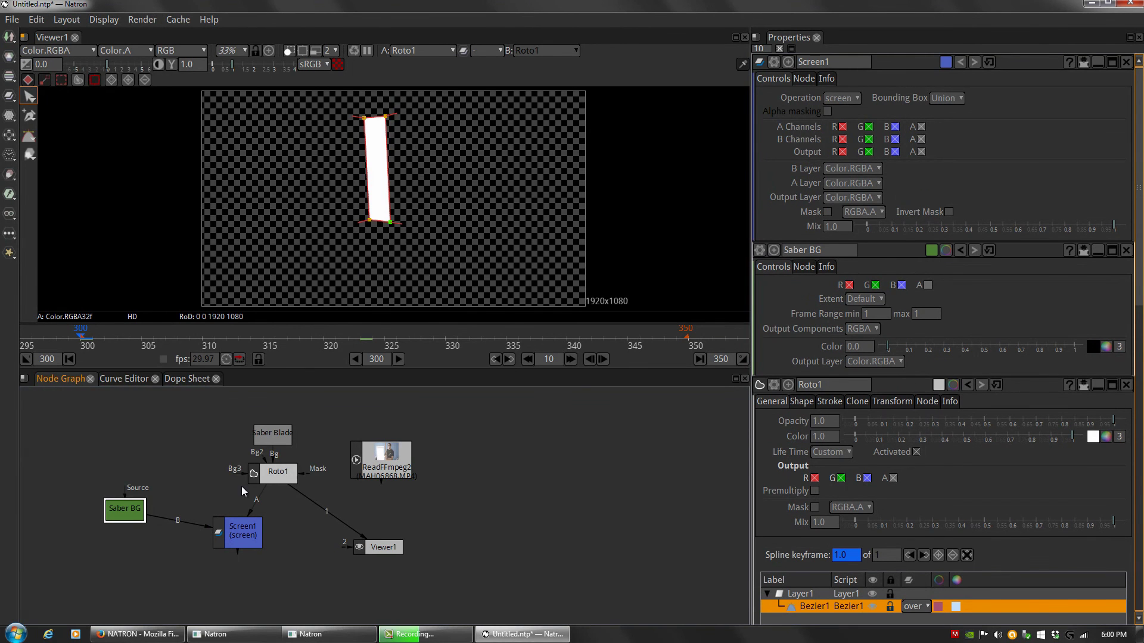
- Tidy the Saber BG, Roto1 and Saber Blade nodes and view Screen1 in the viewer
{"action": "left_click_drag", "start_coordinate": [124, 517], "coordinate": [219, 441]}
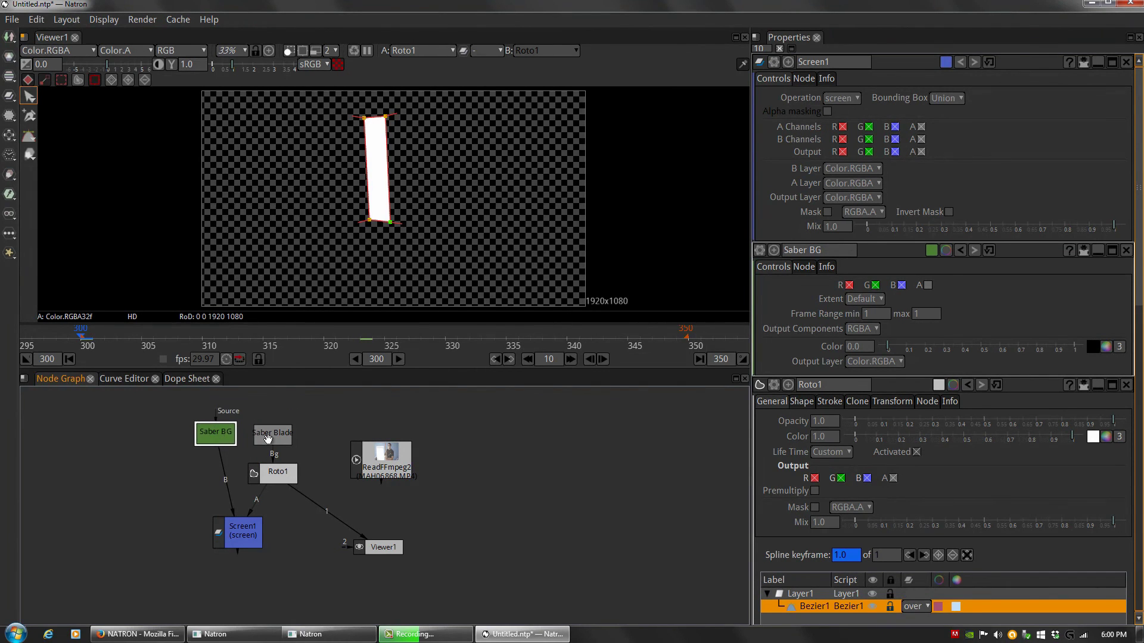
{"action": "left_click_drag", "start_coordinate": [207, 437], "coordinate": [236, 436]}
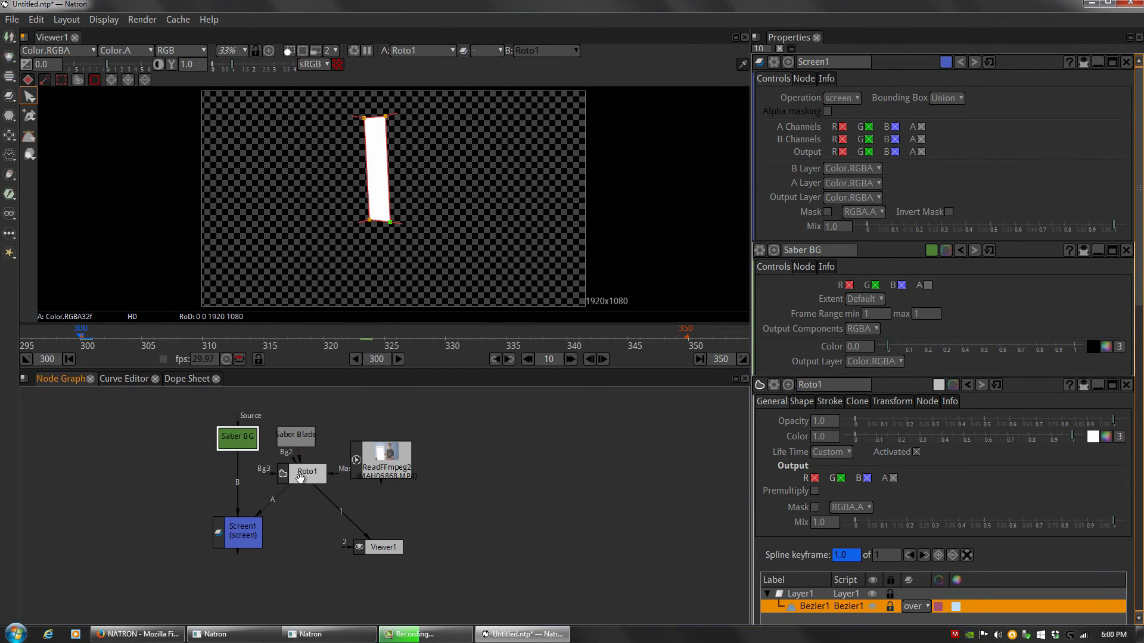
{"action": "left_click_drag", "start_coordinate": [315, 482], "coordinate": [302, 492]}
{"action": "left_click_drag", "start_coordinate": [296, 443], "coordinate": [296, 448]}
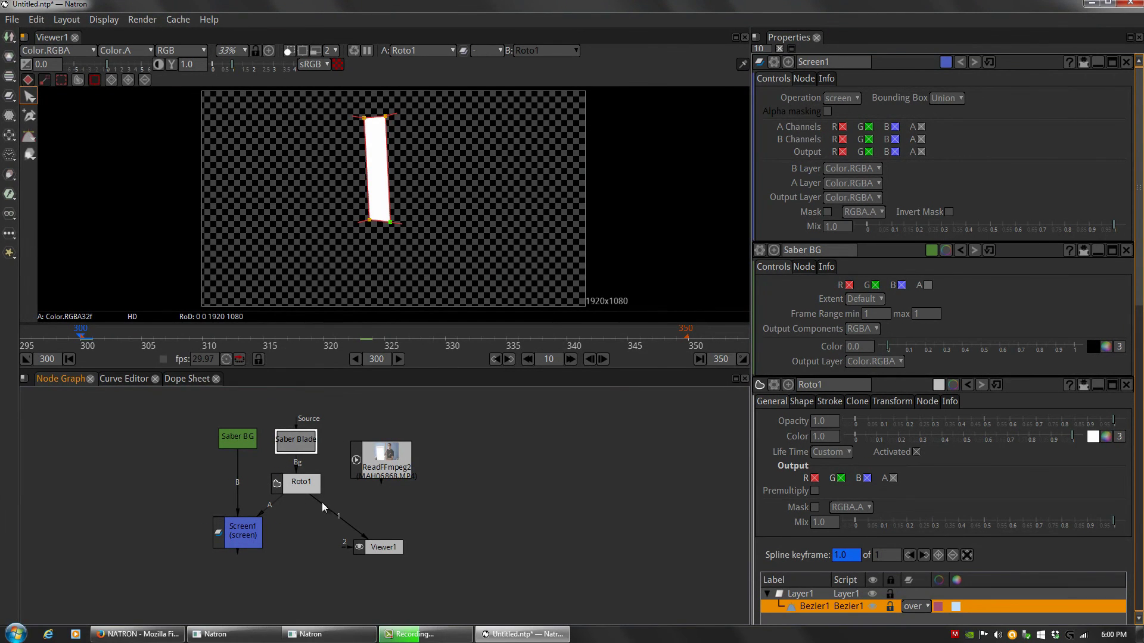
{"action": "left_click", "coordinate": [303, 484]}
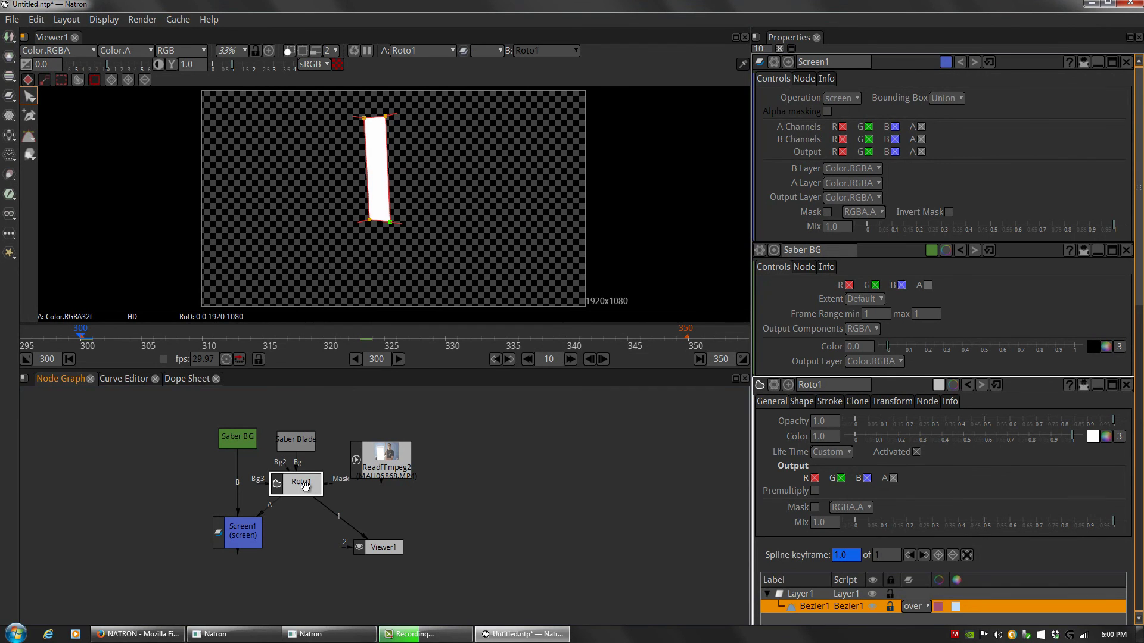
{"action": "left_click", "coordinate": [242, 537]}
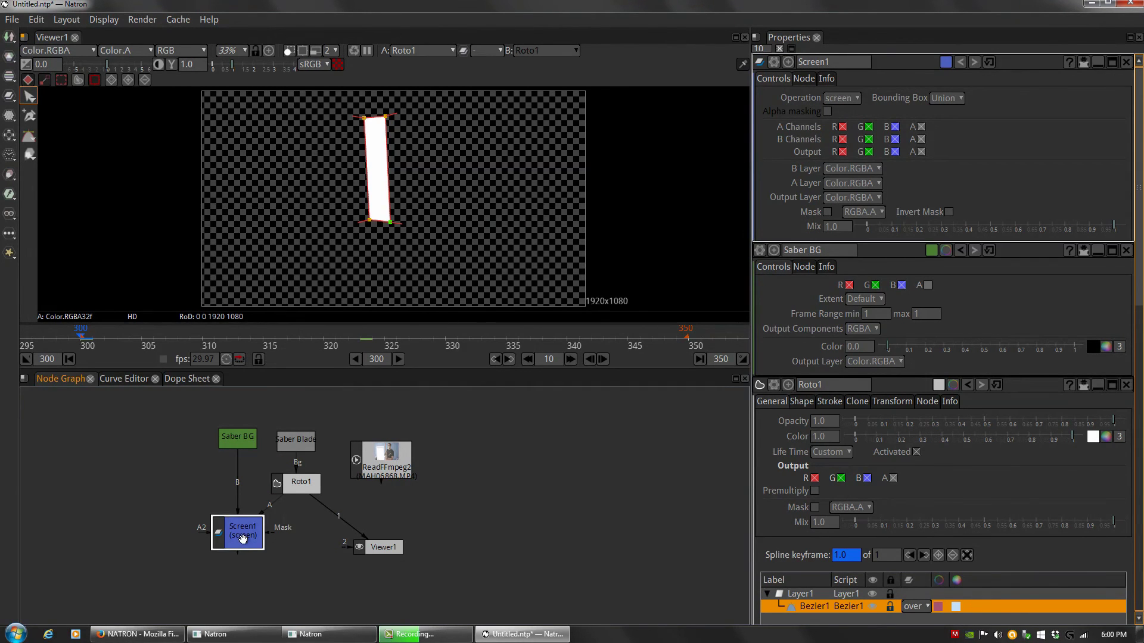
{"action": "key", "text": "1"}
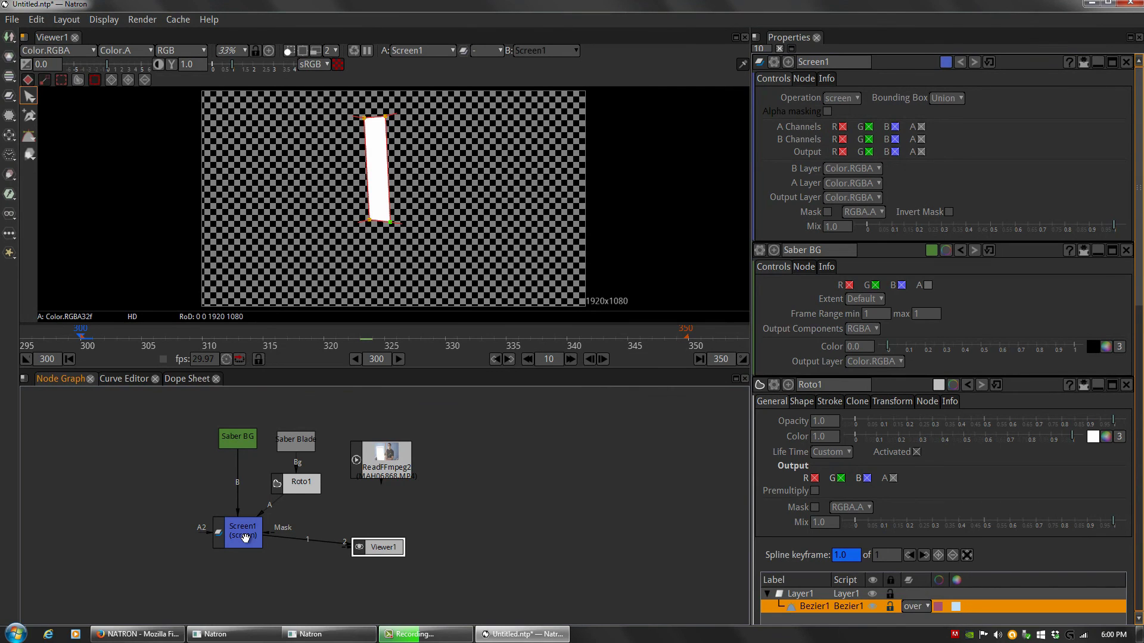
- Show Screen1's output and turn off alpha for its A and B inputs
{"action": "left_click", "coordinate": [292, 486]}
{"action": "left_click", "coordinate": [241, 537]}
{"action": "key", "text": "1"}
{"action": "left_click", "coordinate": [921, 139]}
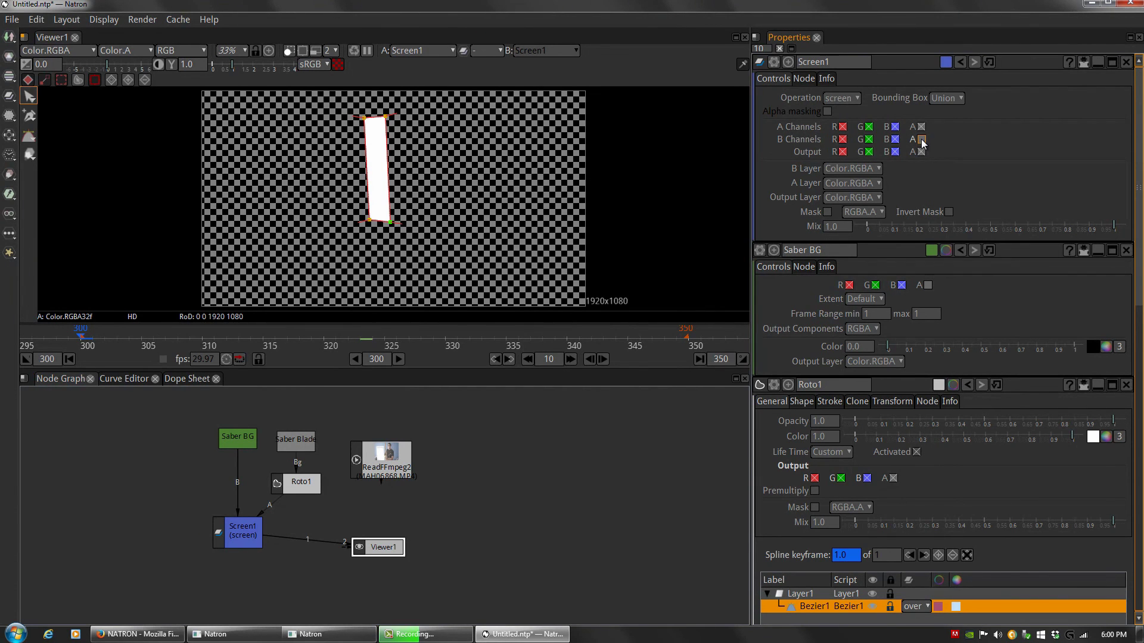
{"action": "left_click", "coordinate": [921, 126]}
- Enable Saber BG's alpha channel, comparing against it off and with the checkerboard toggled
{"action": "left_click", "coordinate": [235, 446]}
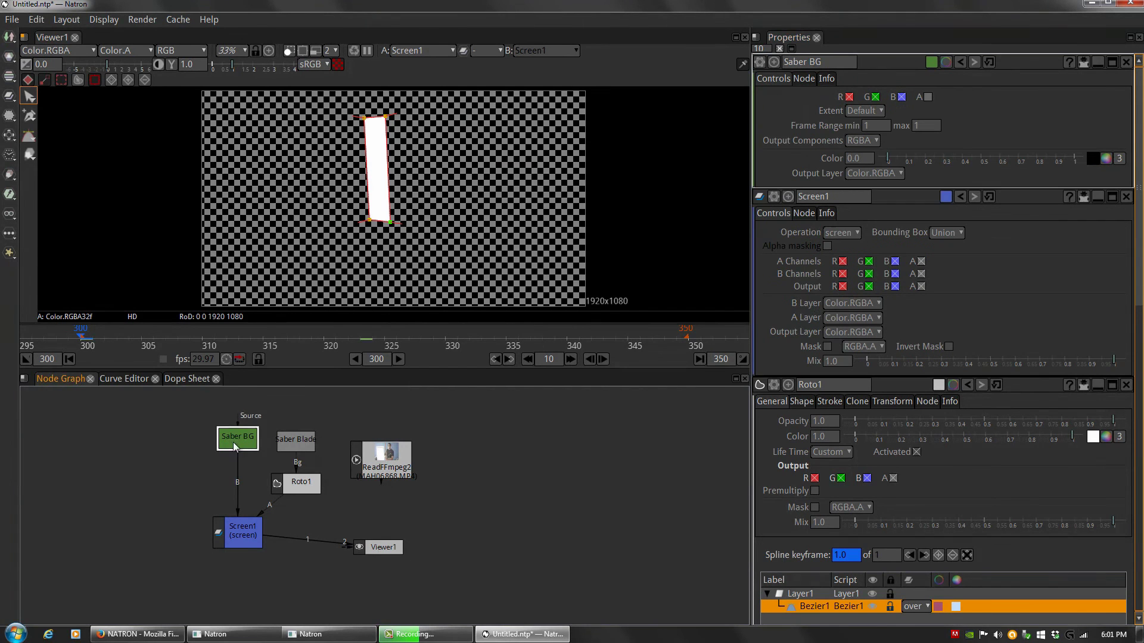
{"action": "left_click", "coordinate": [928, 97]}
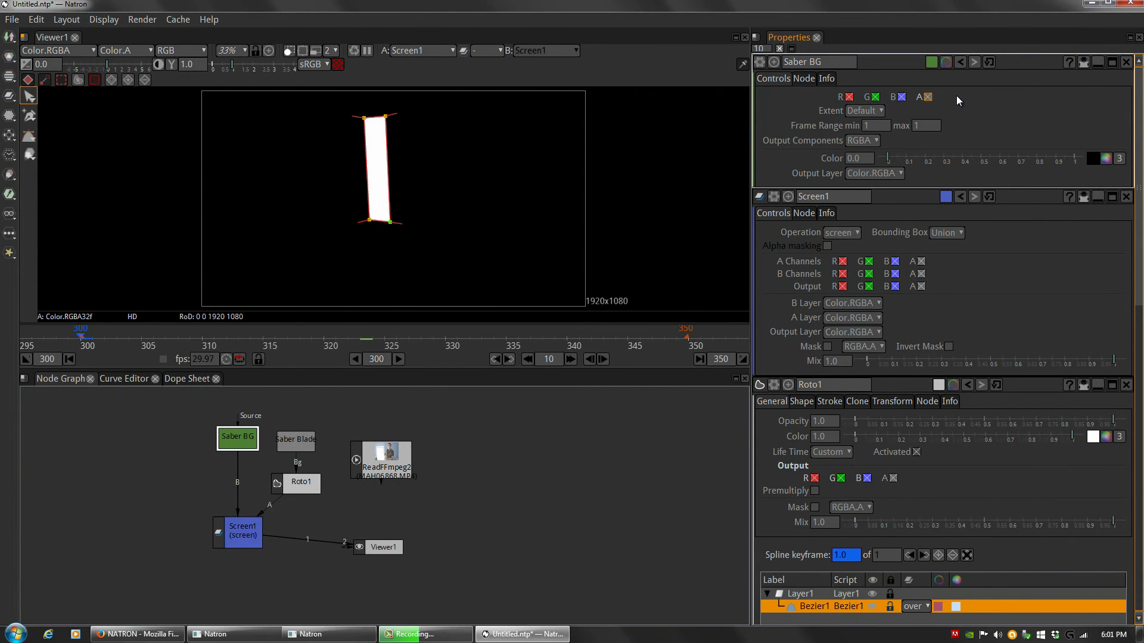
{"action": "left_click", "coordinate": [928, 97]}
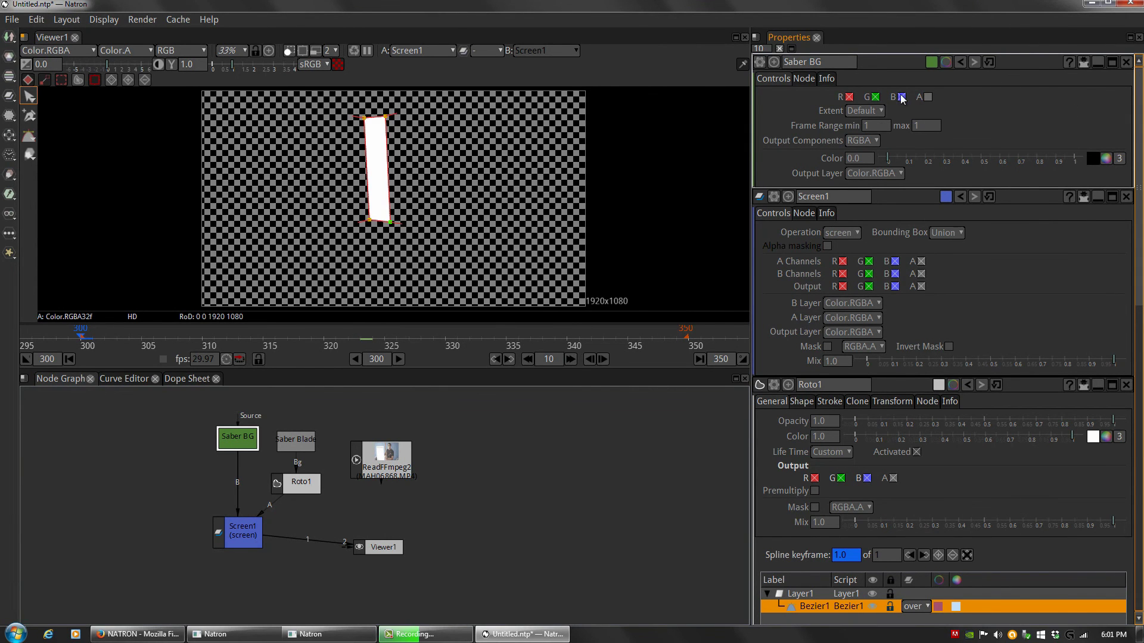
{"action": "left_click", "coordinate": [927, 97]}
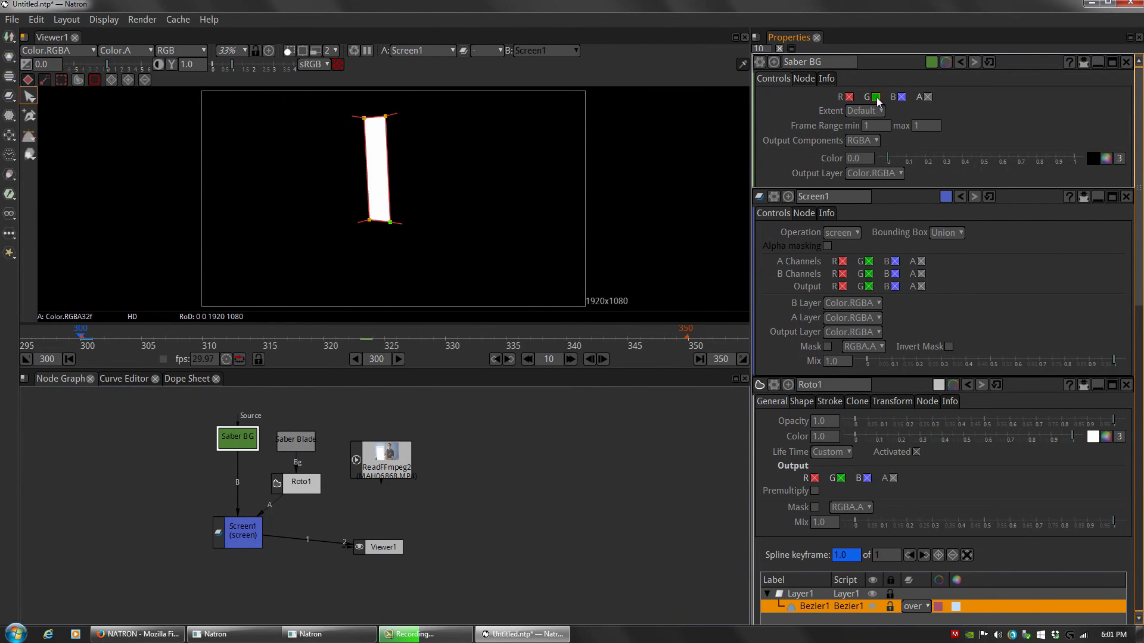
{"action": "left_click", "coordinate": [928, 97]}
{"action": "left_click", "coordinate": [927, 98]}
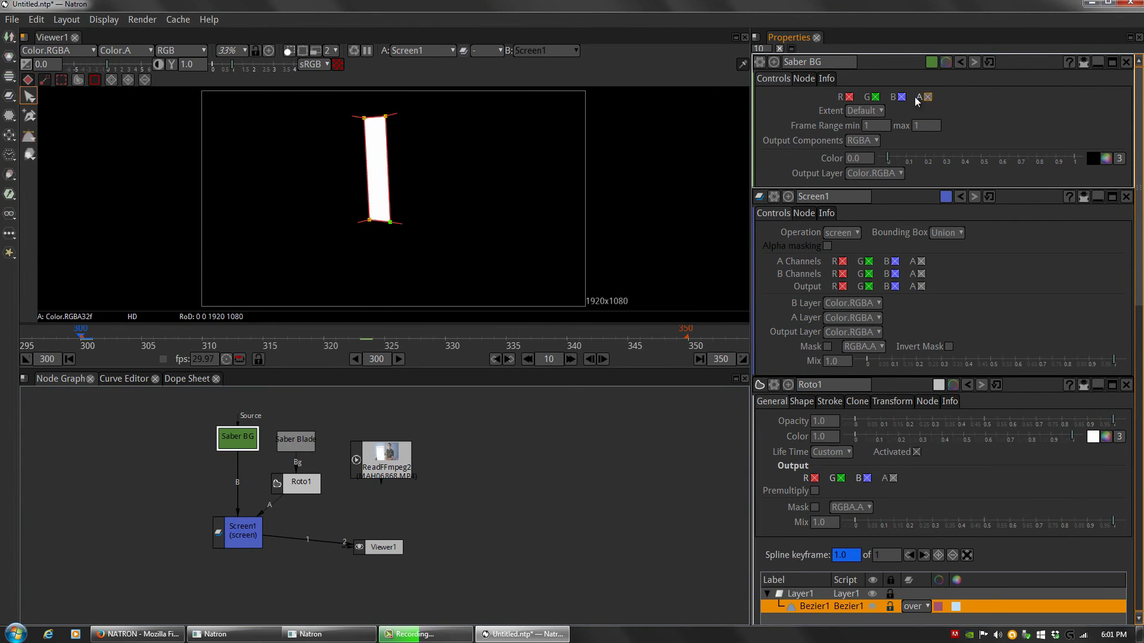
{"action": "left_click", "coordinate": [339, 64]}
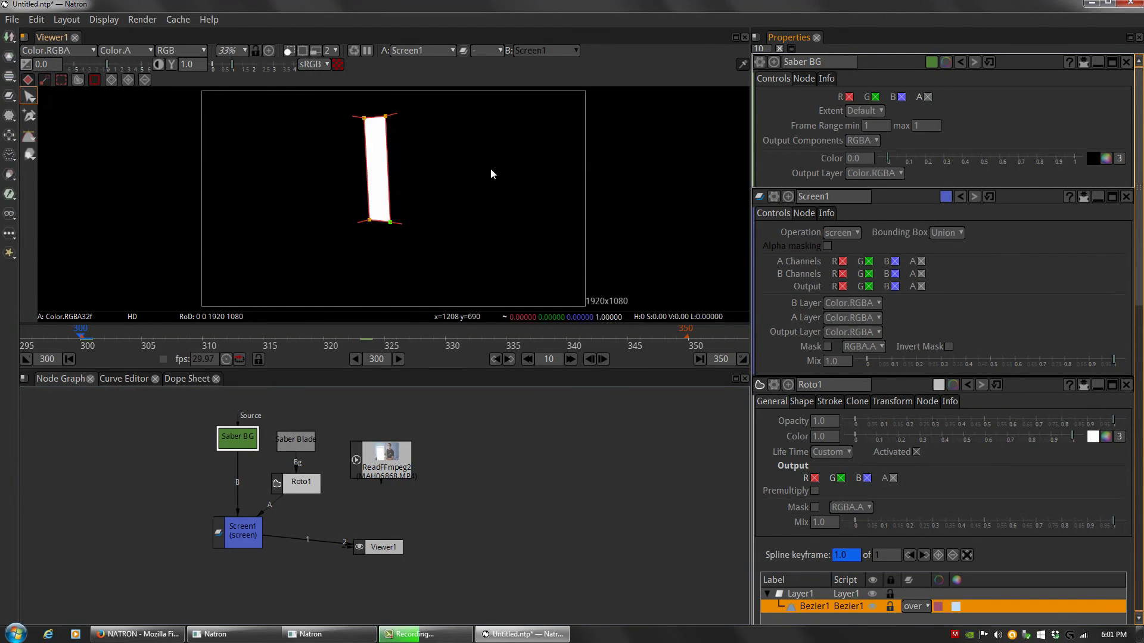
{"action": "left_click", "coordinate": [927, 97]}
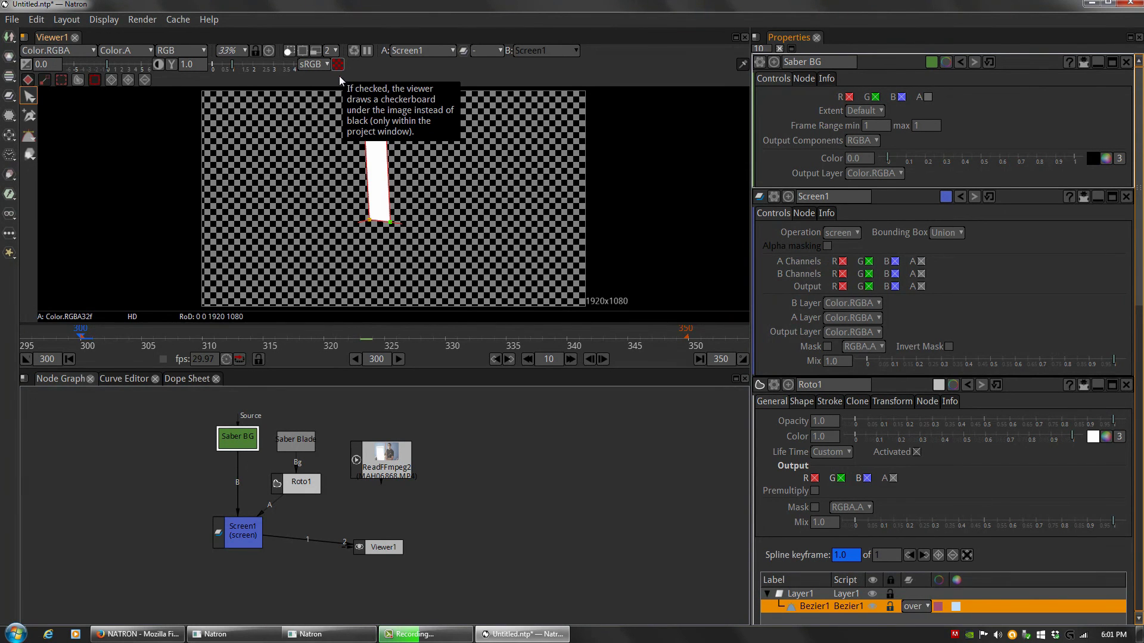
{"action": "left_click", "coordinate": [928, 97]}
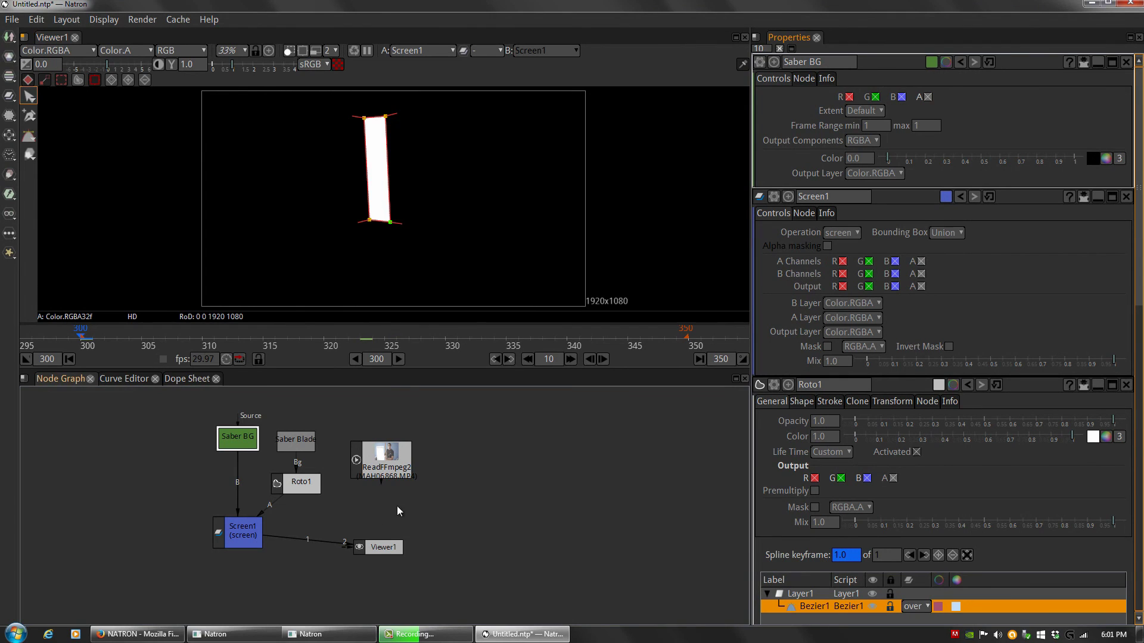
- Widen the blade by pulling its top-left corner outward, then bring up Roto1's properties
{"action": "left_click_drag", "start_coordinate": [384, 547], "coordinate": [400, 577]}
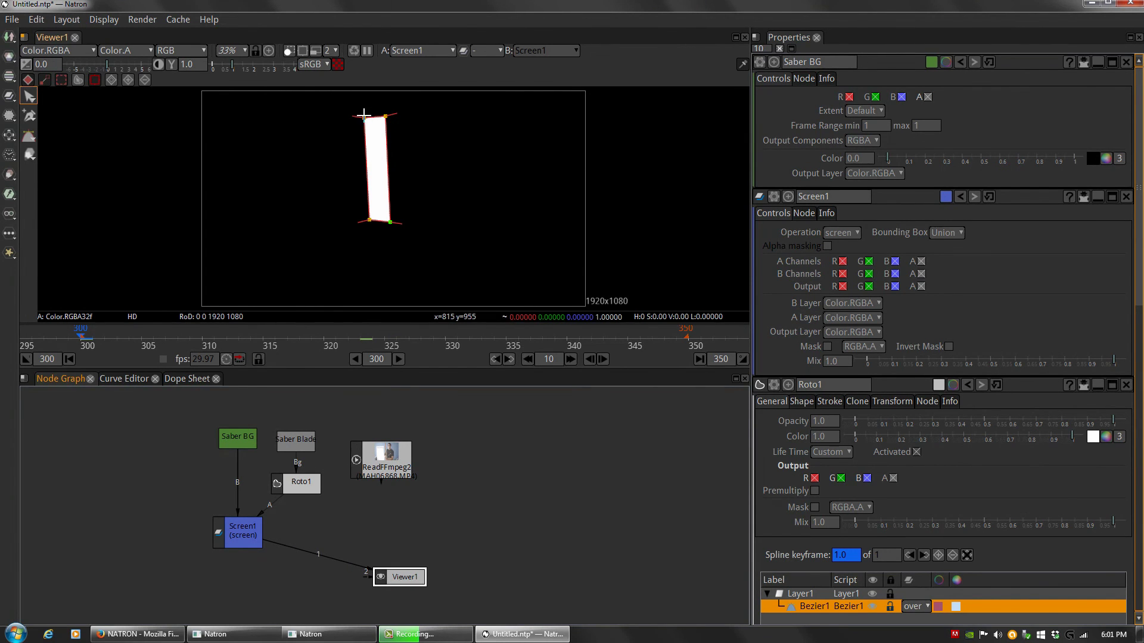
{"action": "left_click_drag", "start_coordinate": [364, 116], "coordinate": [340, 113]}
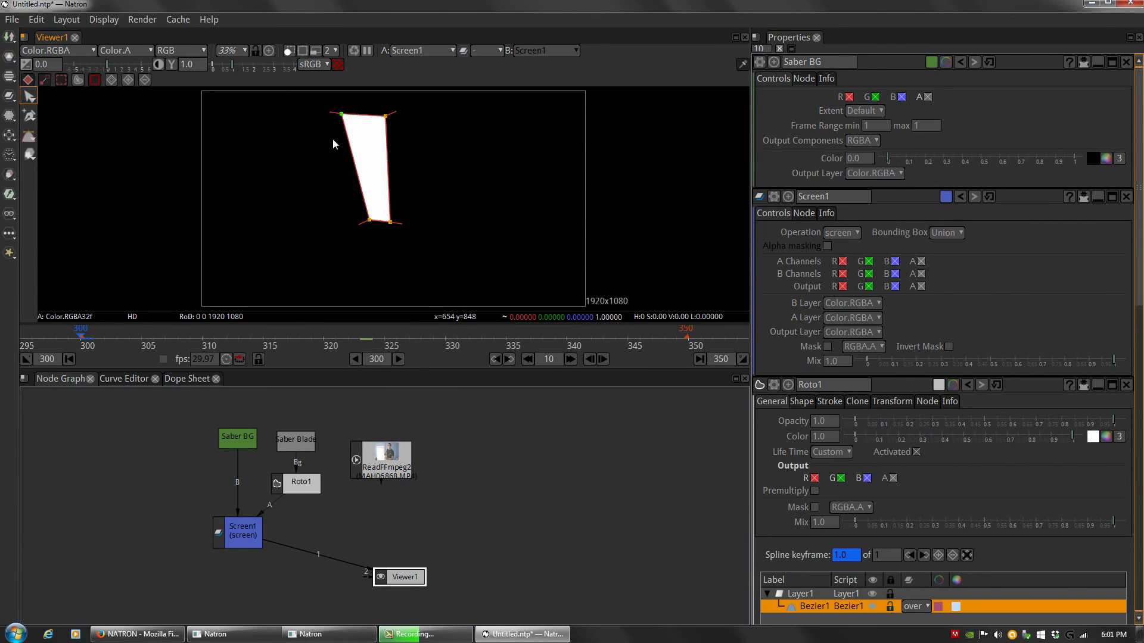
{"action": "scroll", "coordinate": [333, 138], "scroll_direction": "up", "scroll_amount": 10}
{"action": "left_click_drag", "start_coordinate": [377, 219], "coordinate": [434, 289]}
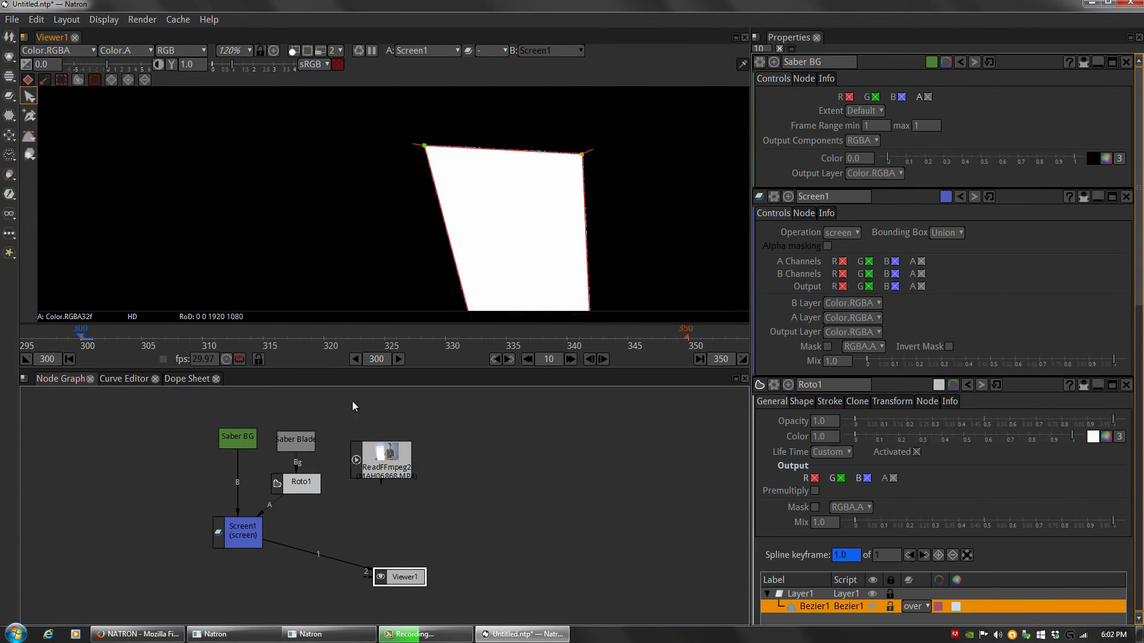
{"action": "left_click", "coordinate": [301, 488]}
{"action": "double_click", "coordinate": [301, 487]}
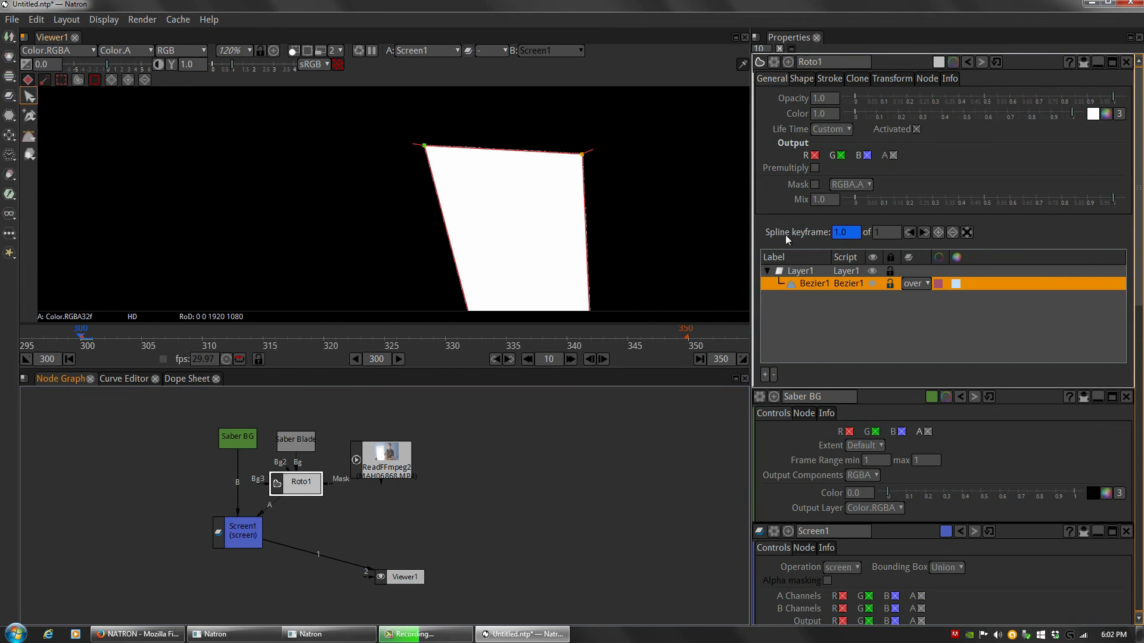
- Set the blade shape's feather value to 1
{"action": "left_click", "coordinate": [805, 80]}
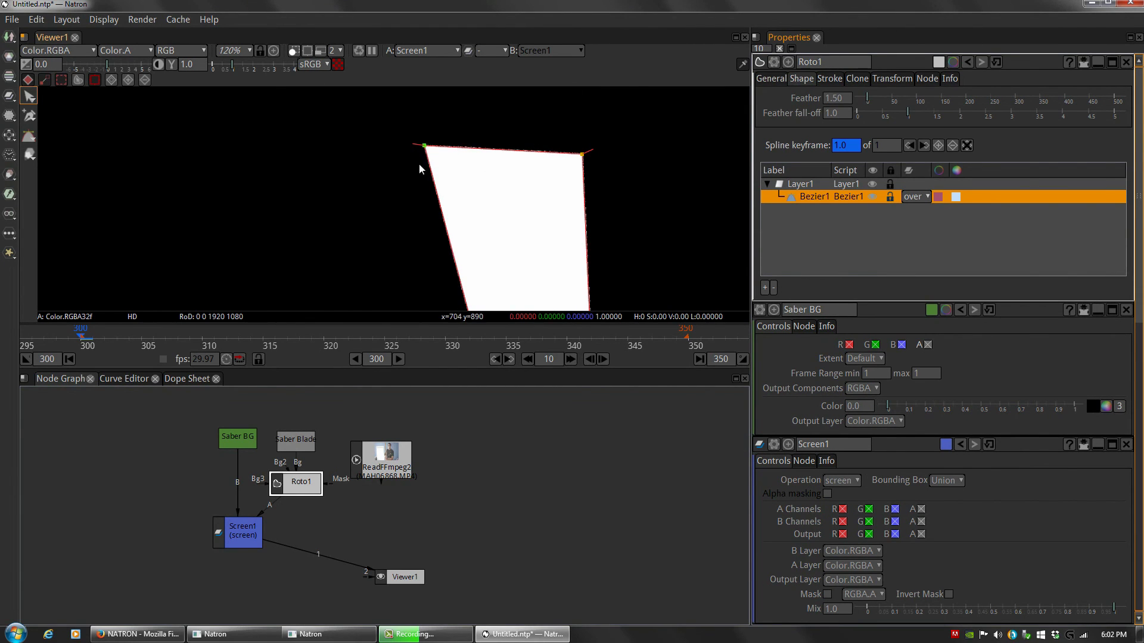
{"action": "left_click", "coordinate": [874, 98]}
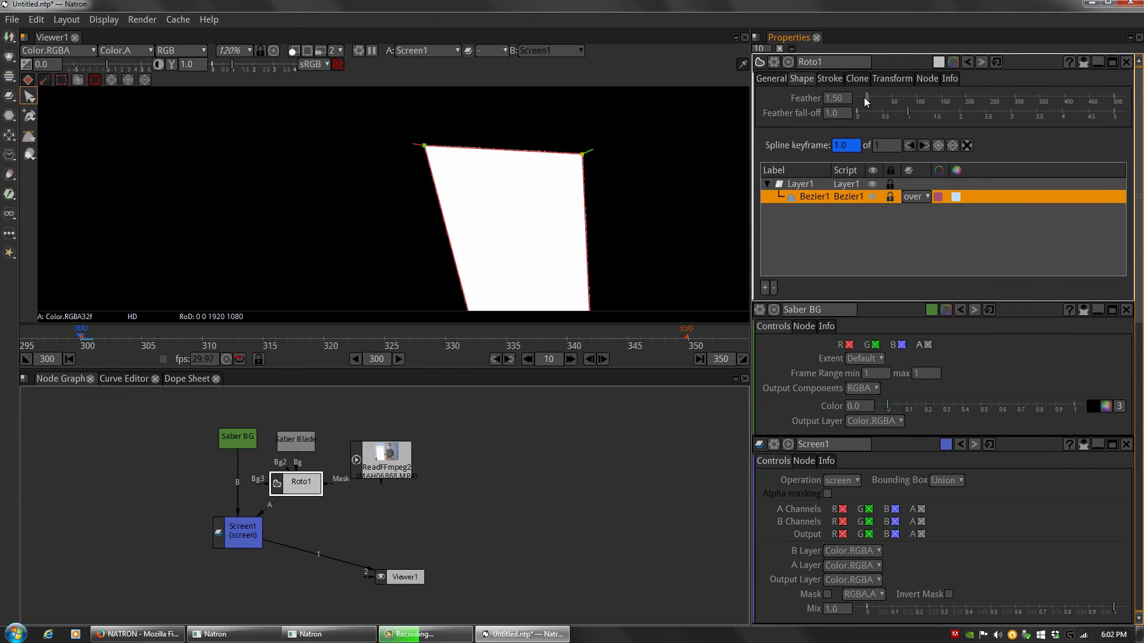
{"action": "left_click_drag", "start_coordinate": [884, 98], "coordinate": [856, 99]}
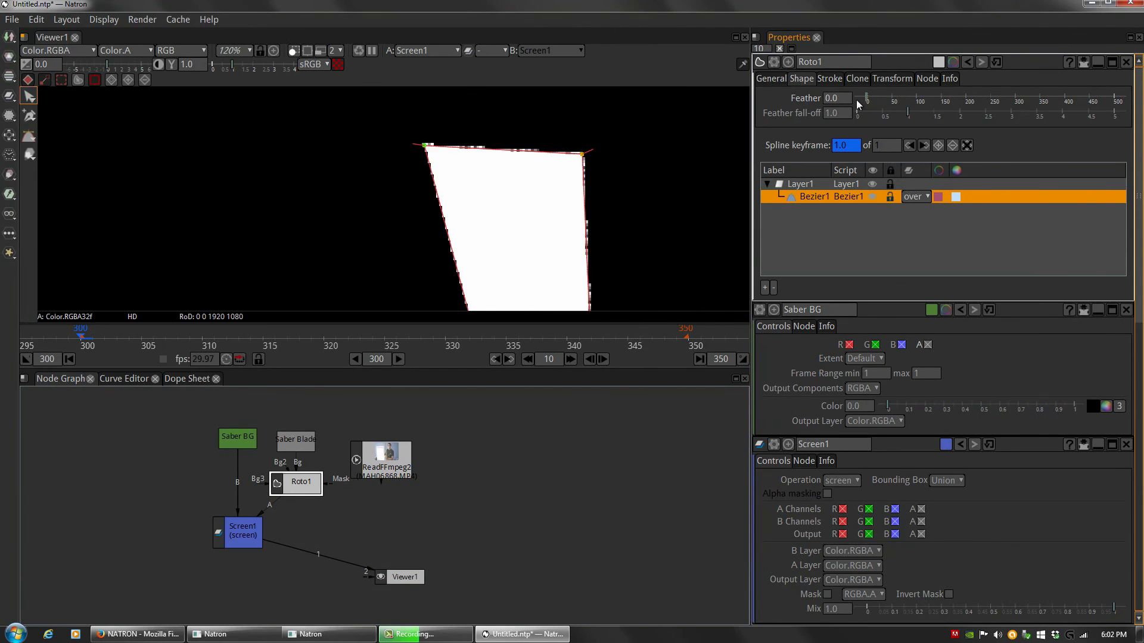
{"action": "type", "text": "1"}
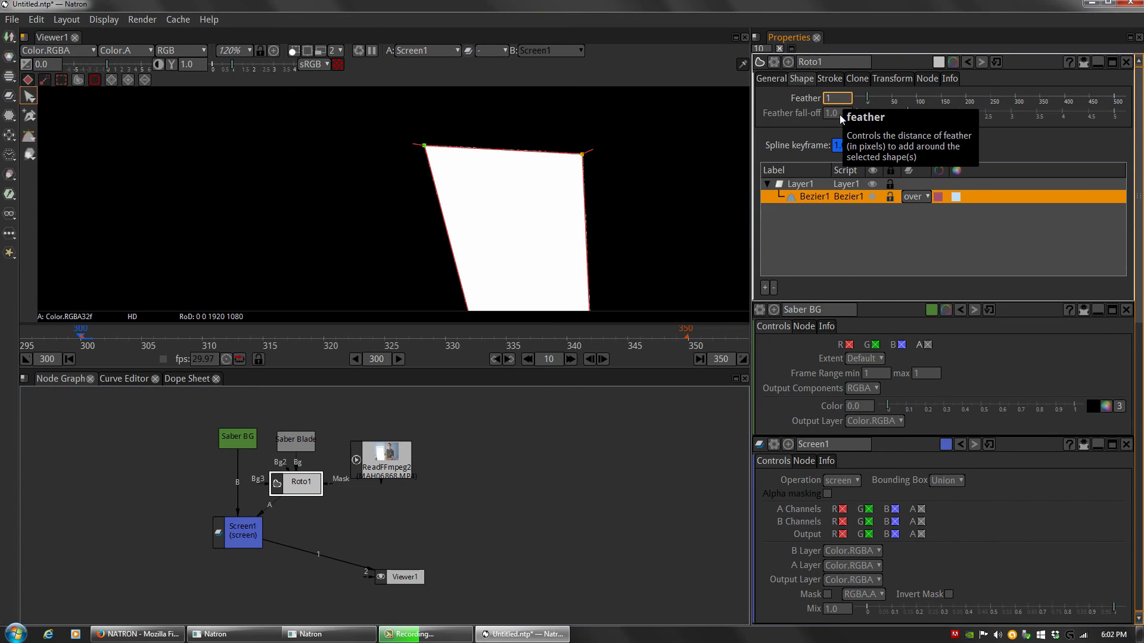
{"action": "key", "text": "Return"}
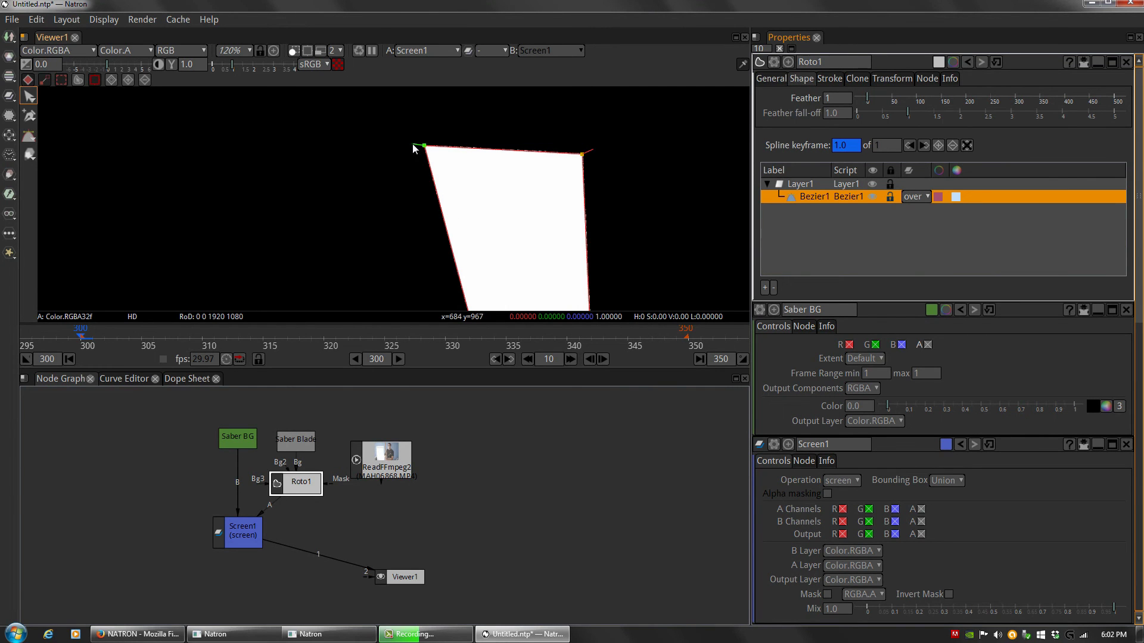
- Reposition the blade's top-left vertex and pull its feather handle out from that corner
{"action": "left_click_drag", "start_coordinate": [421, 148], "coordinate": [265, 129]}
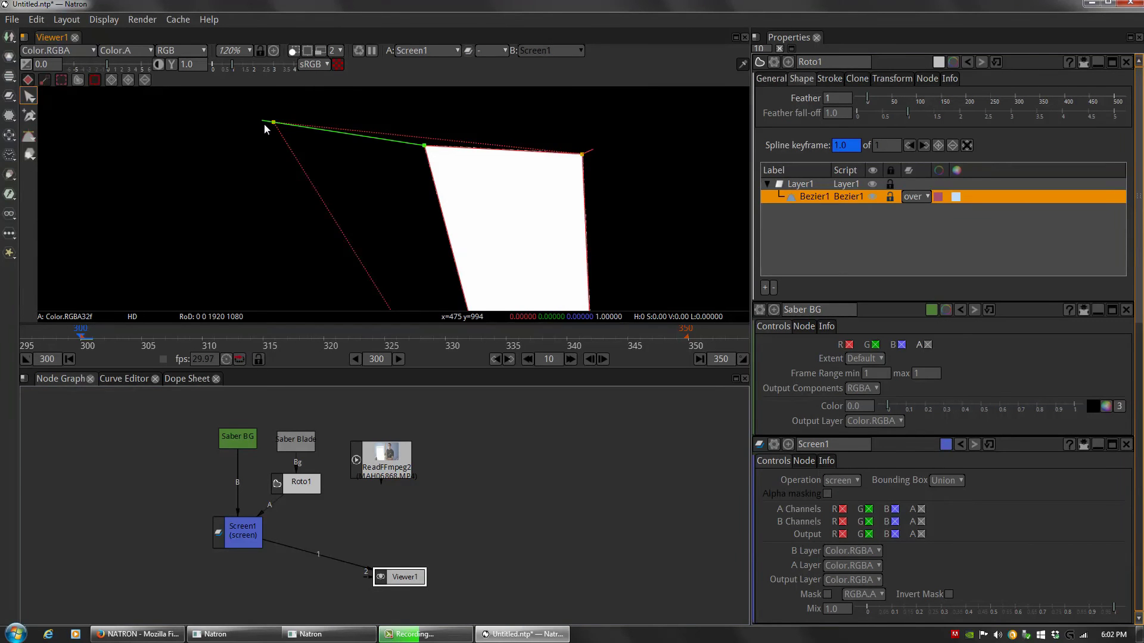
{"action": "left_click_drag", "start_coordinate": [265, 130], "coordinate": [245, 119]}
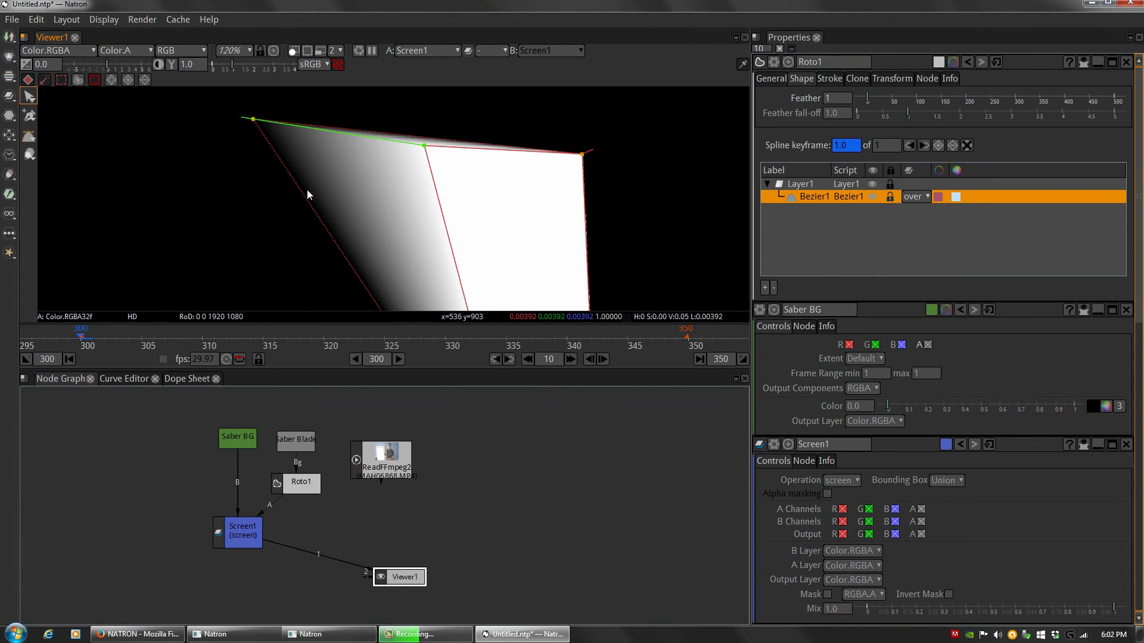
{"action": "mouse_move", "coordinate": [308, 207]}
{"action": "left_mouse_down"}
{"action": "mouse_move", "coordinate": [256, 228]}
{"action": "mouse_move", "coordinate": [305, 208]}
{"action": "mouse_move", "coordinate": [317, 188]}
{"action": "left_mouse_up"}
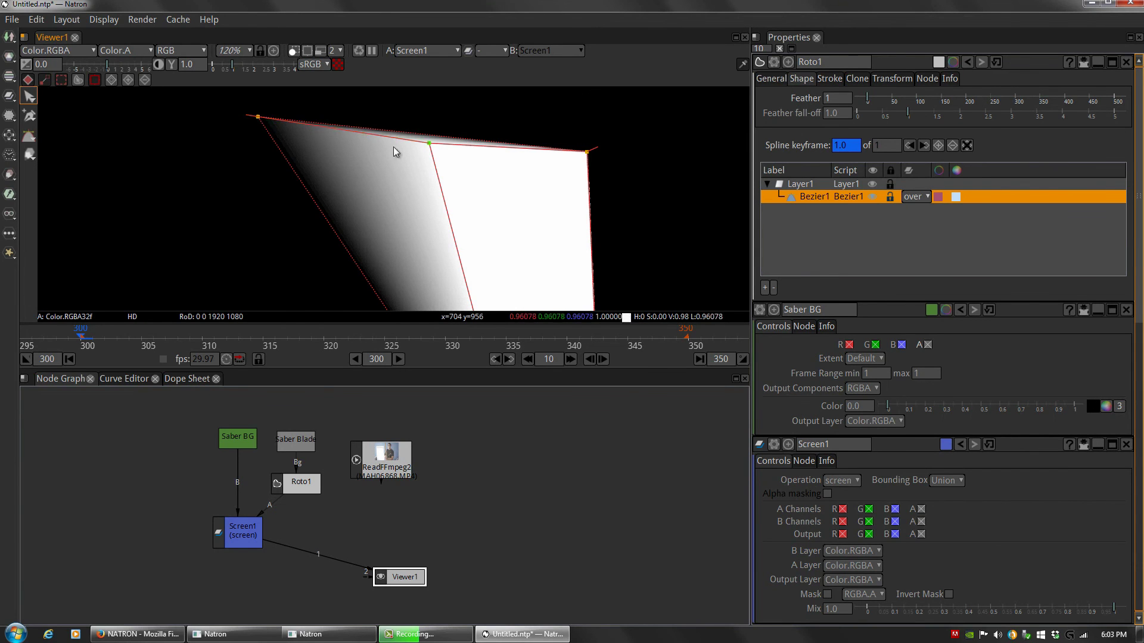
{"action": "left_click_drag", "start_coordinate": [256, 115], "coordinate": [376, 86]}
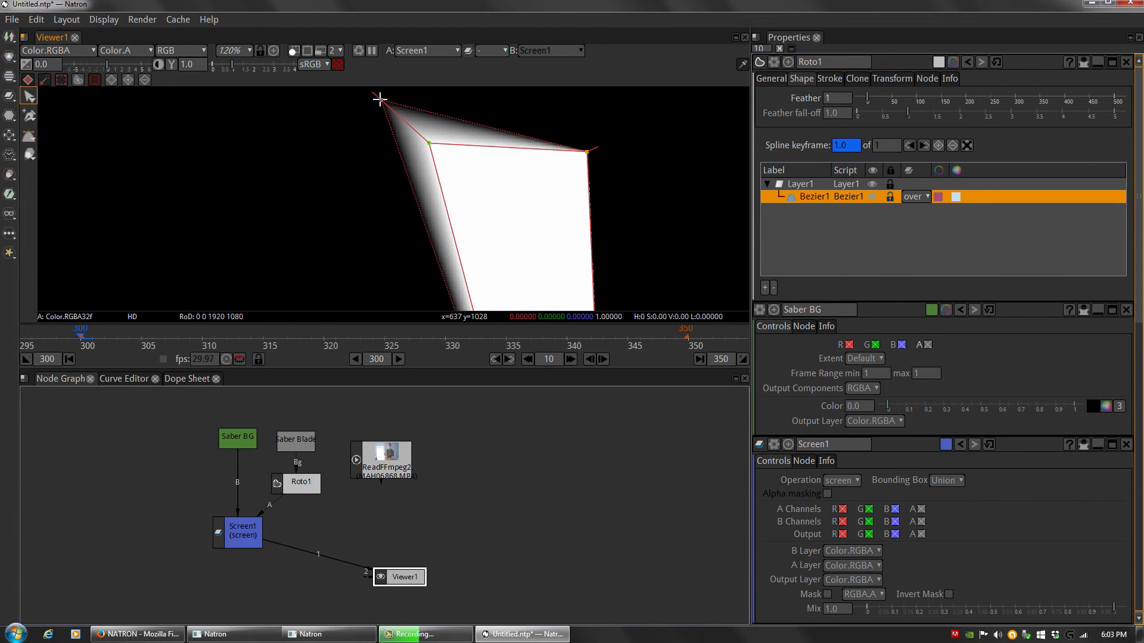
{"action": "left_click_drag", "start_coordinate": [392, 117], "coordinate": [438, 164]}
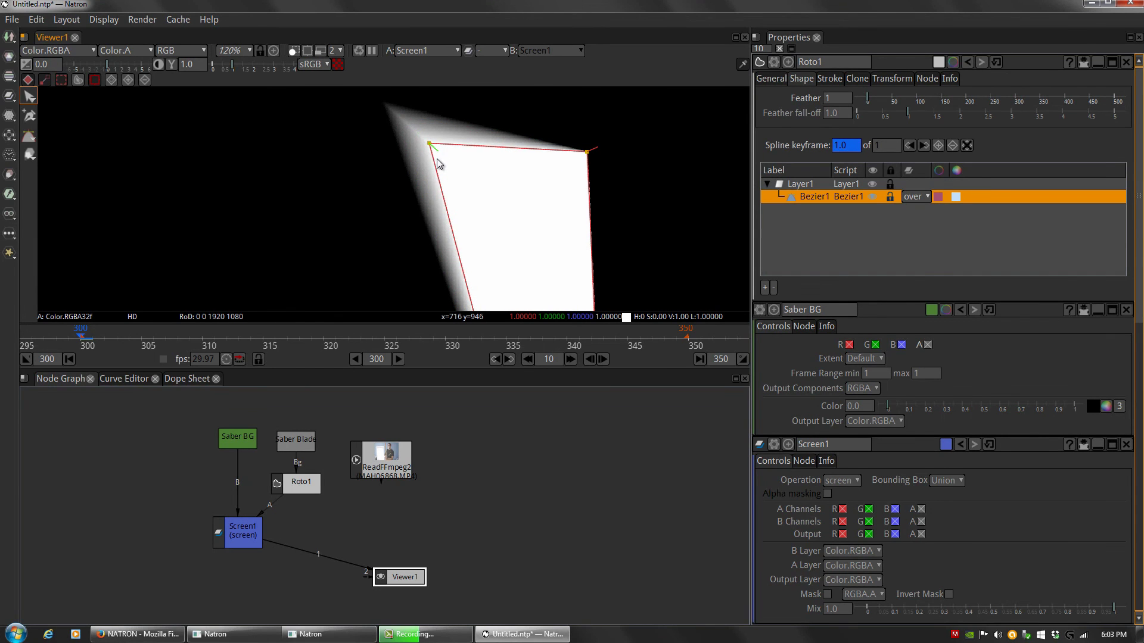
{"action": "left_click_drag", "start_coordinate": [431, 147], "coordinate": [390, 105]}
- Remove the feather from the top-left point, undoing an accidental point deletion
{"action": "right_click", "coordinate": [389, 105]}
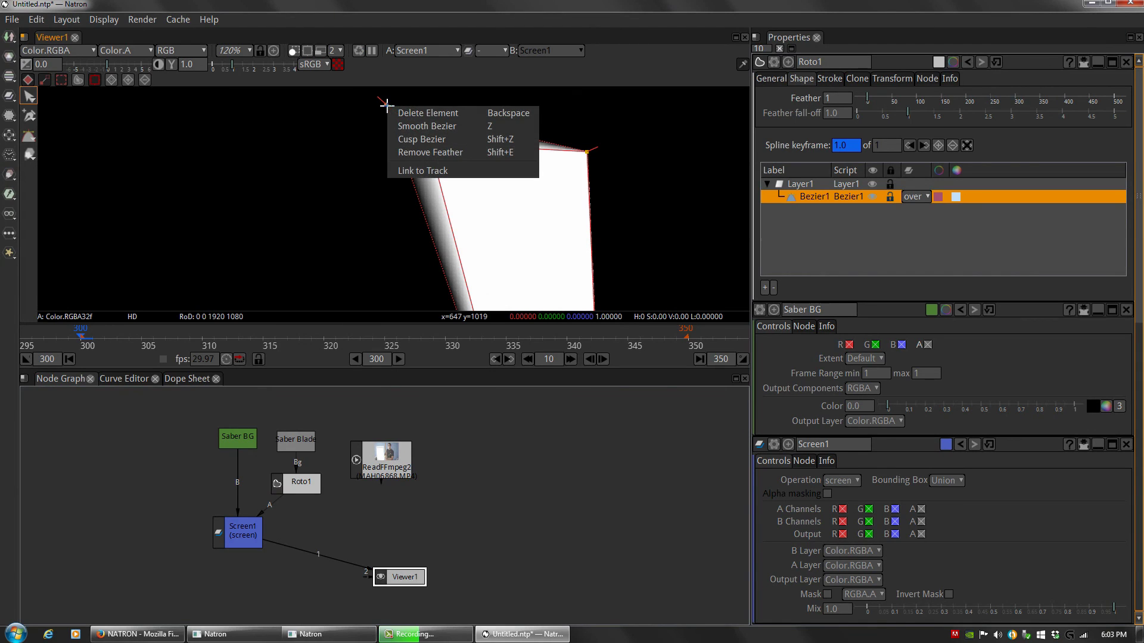
{"action": "left_click", "coordinate": [383, 120]}
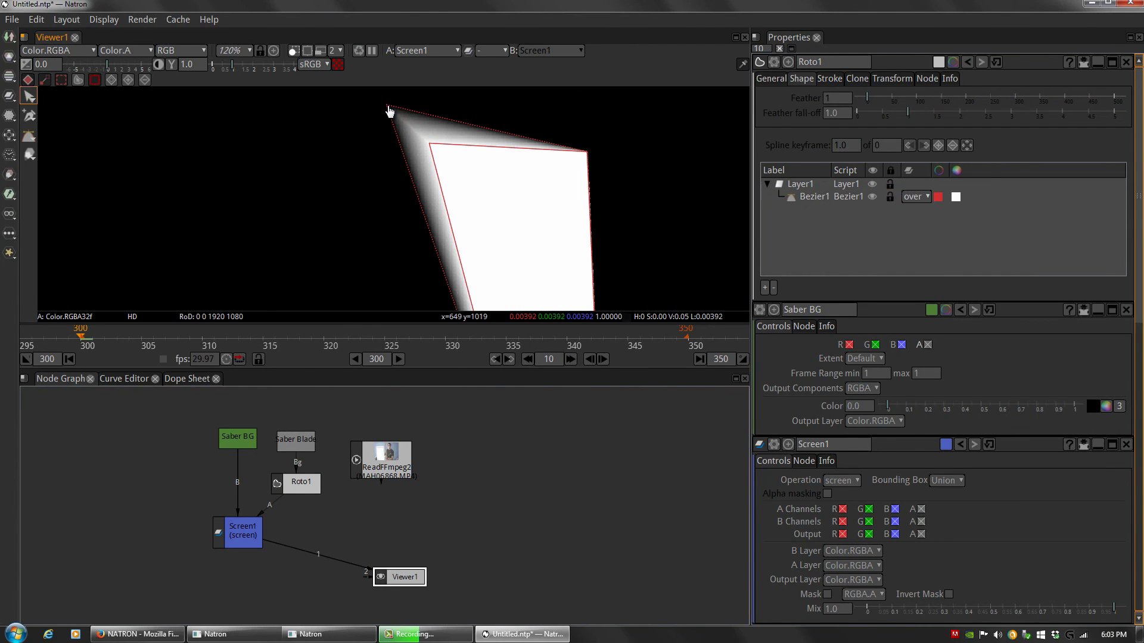
{"action": "left_click", "coordinate": [388, 108]}
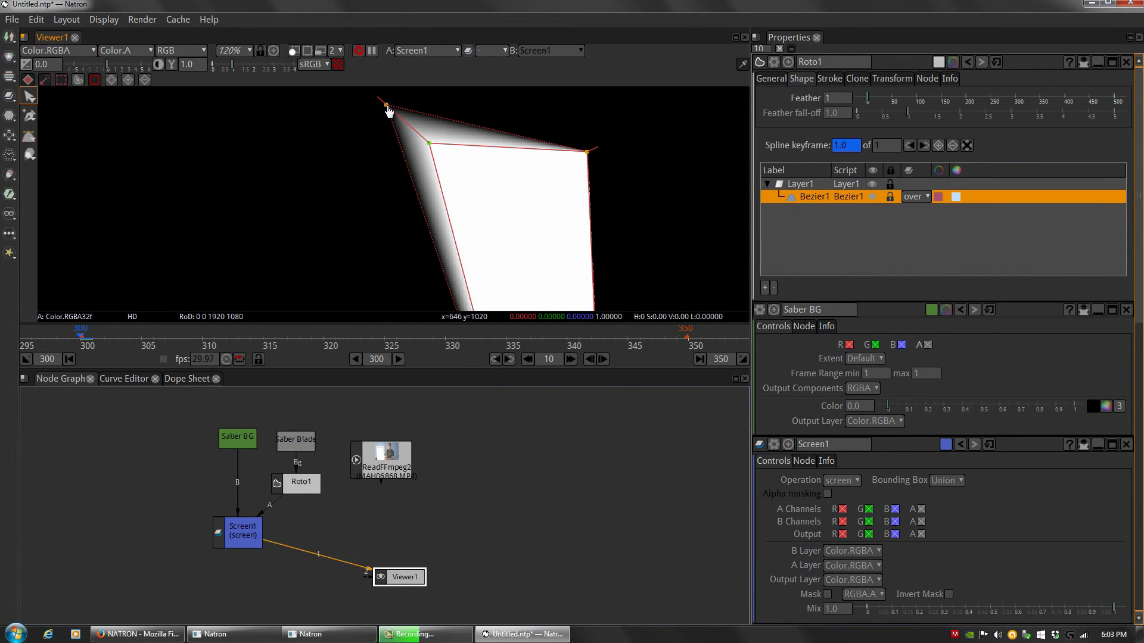
{"action": "key", "text": "Delete"}
{"action": "key", "text": "ctrl+z"}
{"action": "right_click", "coordinate": [386, 105]}
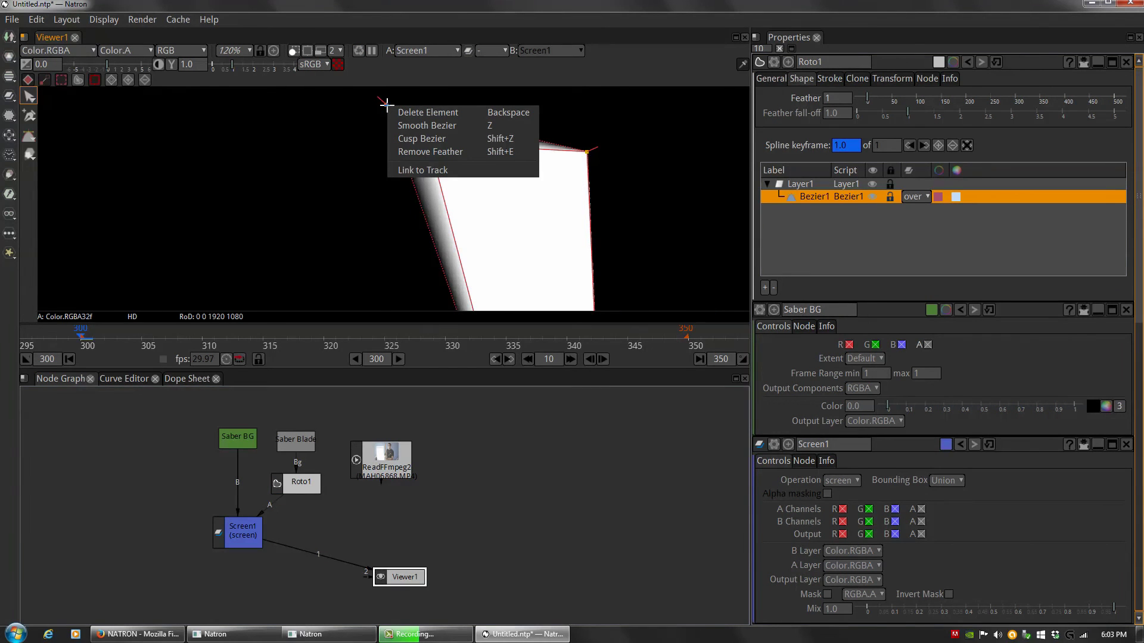
{"action": "left_click", "coordinate": [437, 153]}
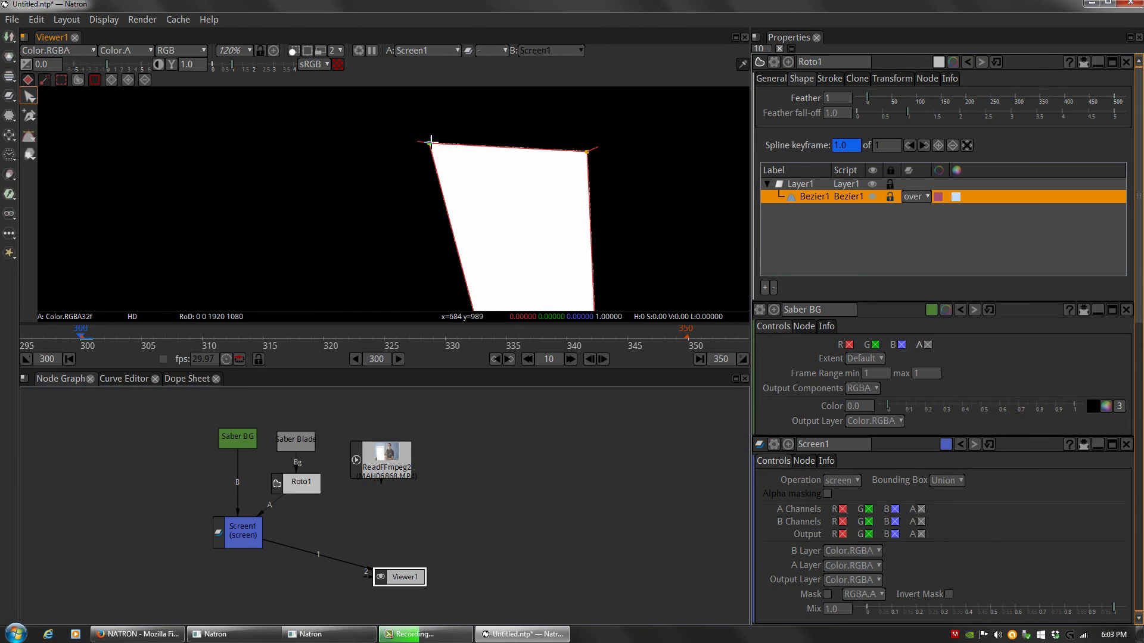
- Shift the blade shape up and left into place, then zoom the viewer out
{"action": "left_click_drag", "start_coordinate": [466, 222], "coordinate": [441, 191]}
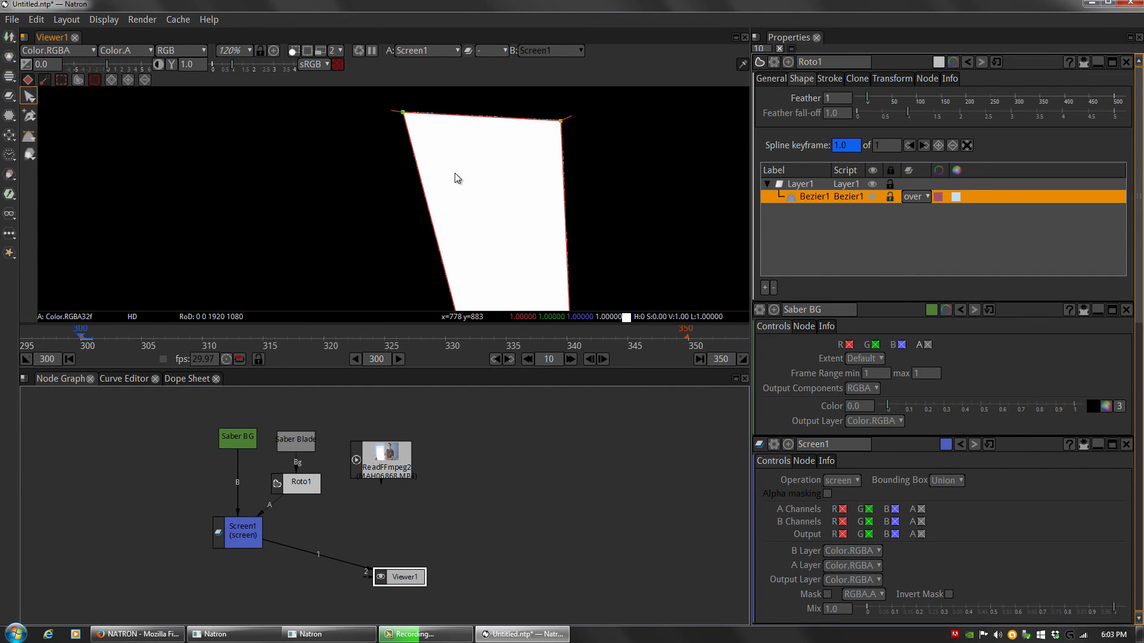
{"action": "left_click_drag", "start_coordinate": [456, 173], "coordinate": [469, 216]}
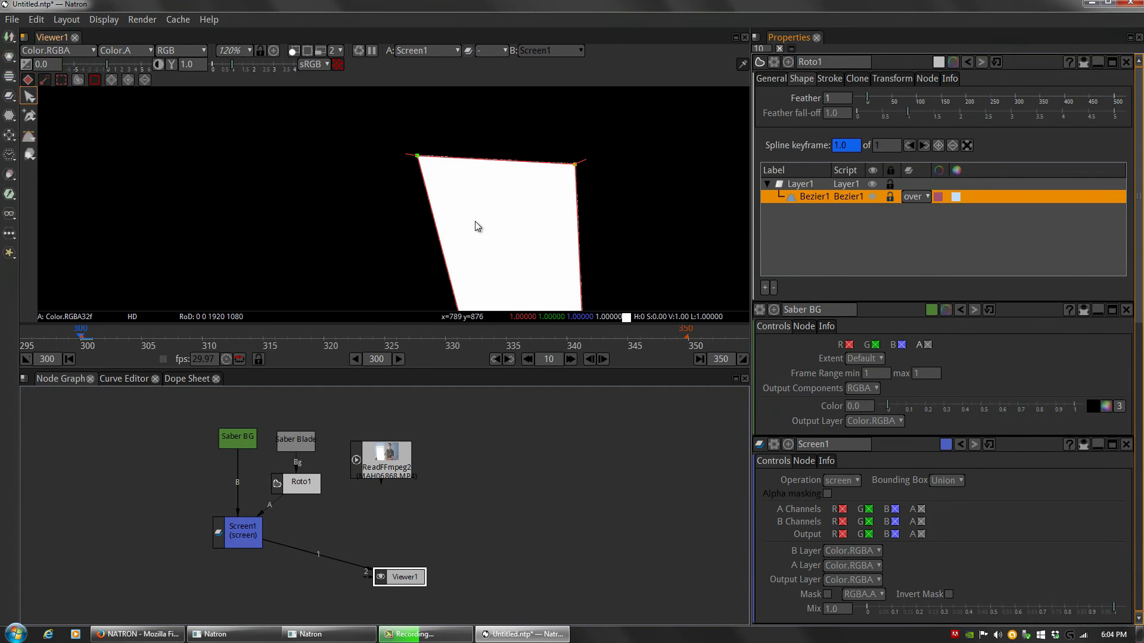
{"action": "left_click_drag", "start_coordinate": [423, 248], "coordinate": [395, 169]}
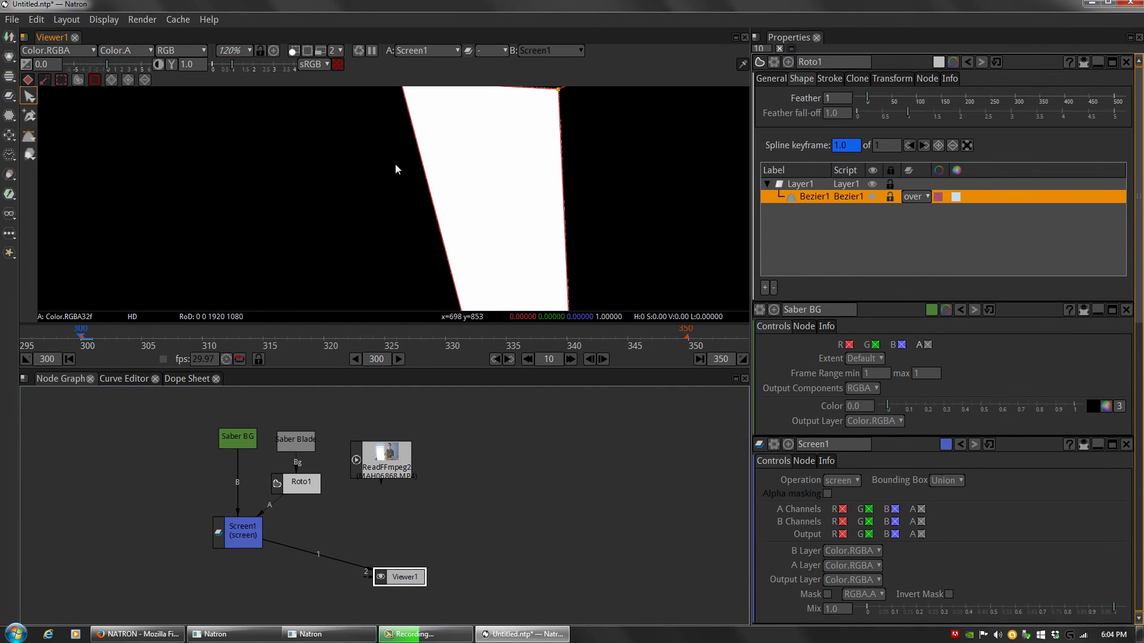
{"action": "scroll", "coordinate": [480, 191], "scroll_direction": "down", "scroll_amount": 8}
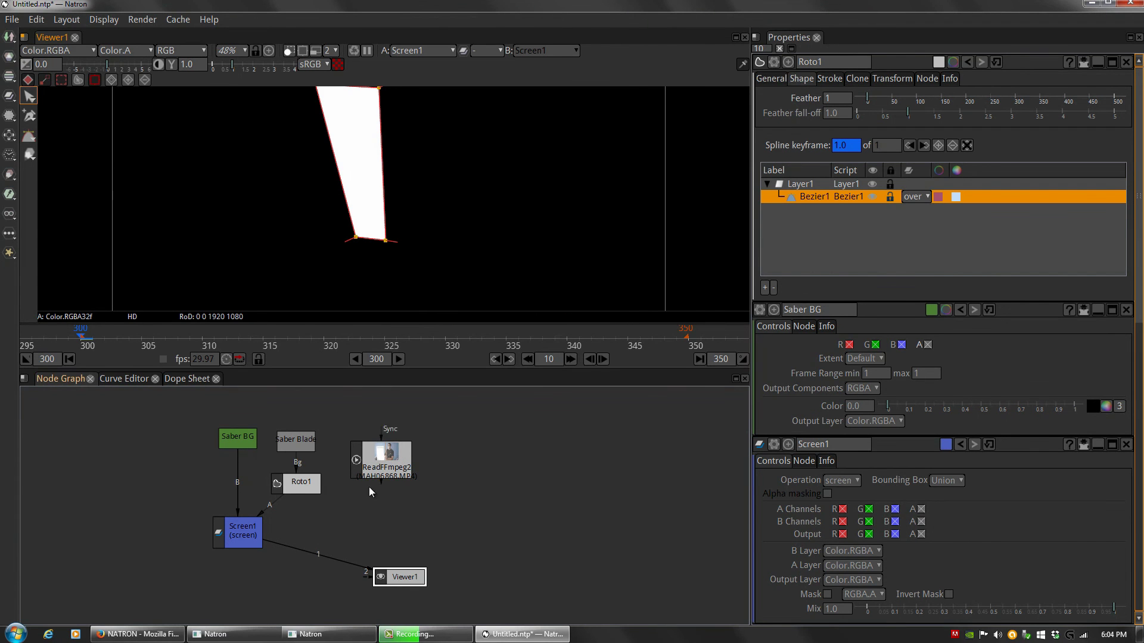
{"action": "key", "text": "1"}
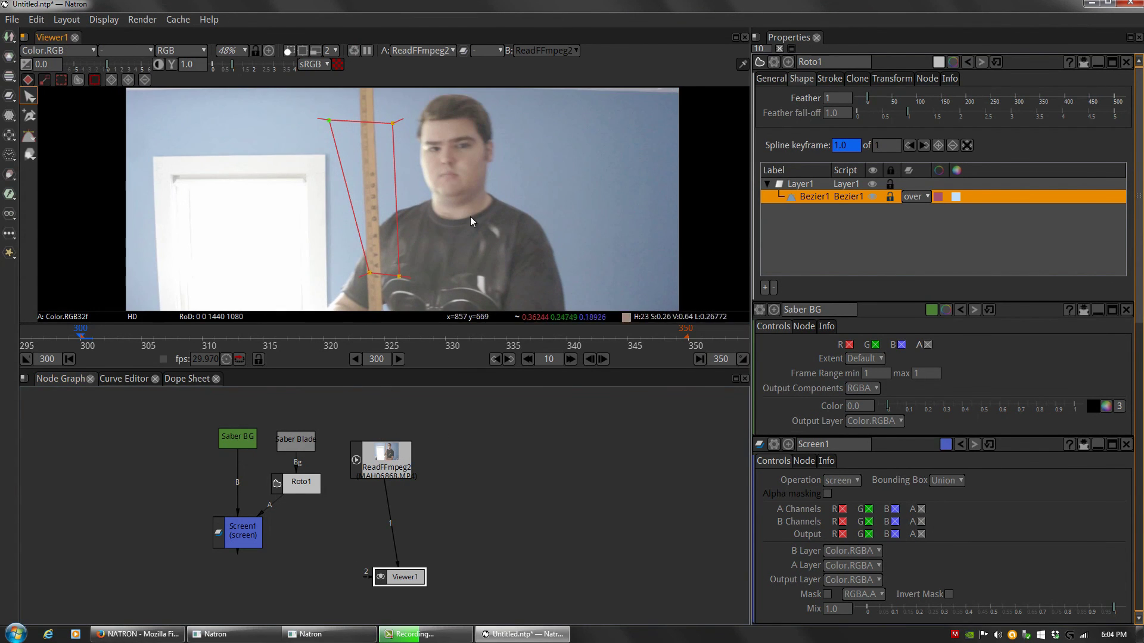
{"action": "left_click_drag", "start_coordinate": [470, 273], "coordinate": [438, 153]}
{"action": "scroll", "coordinate": [438, 153], "scroll_direction": "up", "scroll_amount": 6}
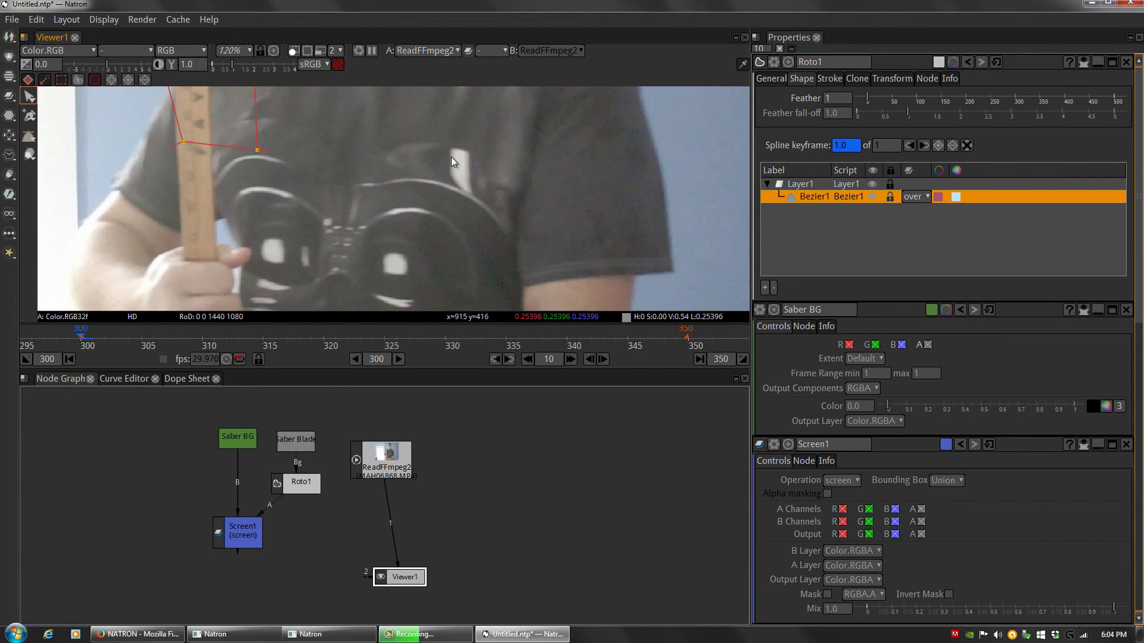
{"action": "left_click_drag", "start_coordinate": [439, 145], "coordinate": [434, 274]}
{"action": "left_click_drag", "start_coordinate": [428, 212], "coordinate": [459, 238]}
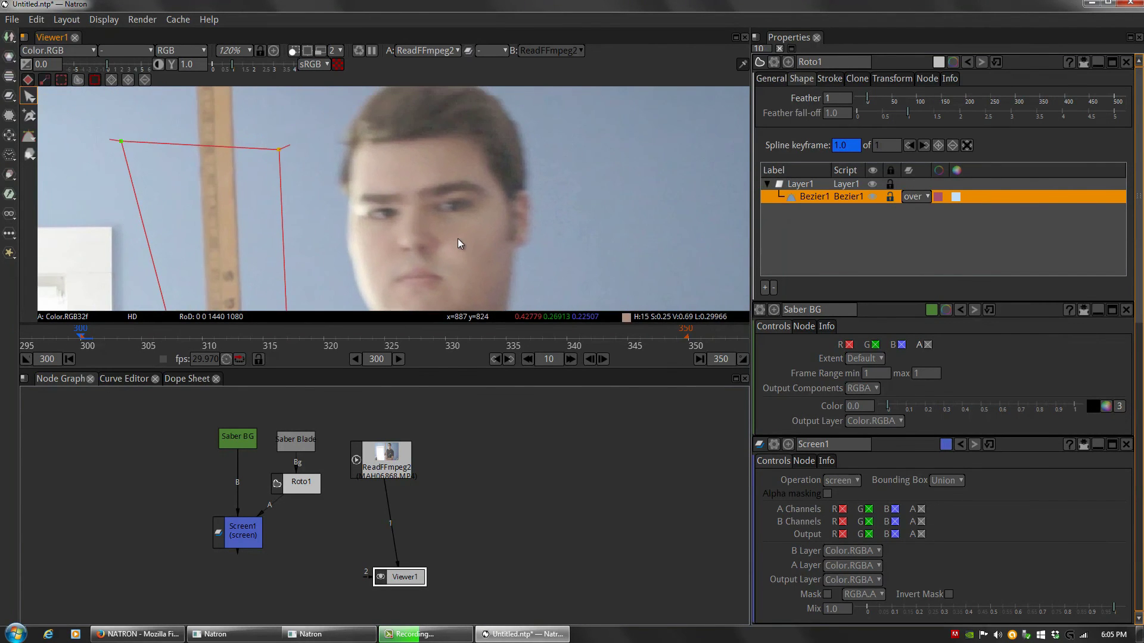
{"action": "scroll", "coordinate": [473, 245], "scroll_direction": "down", "scroll_amount": 8}
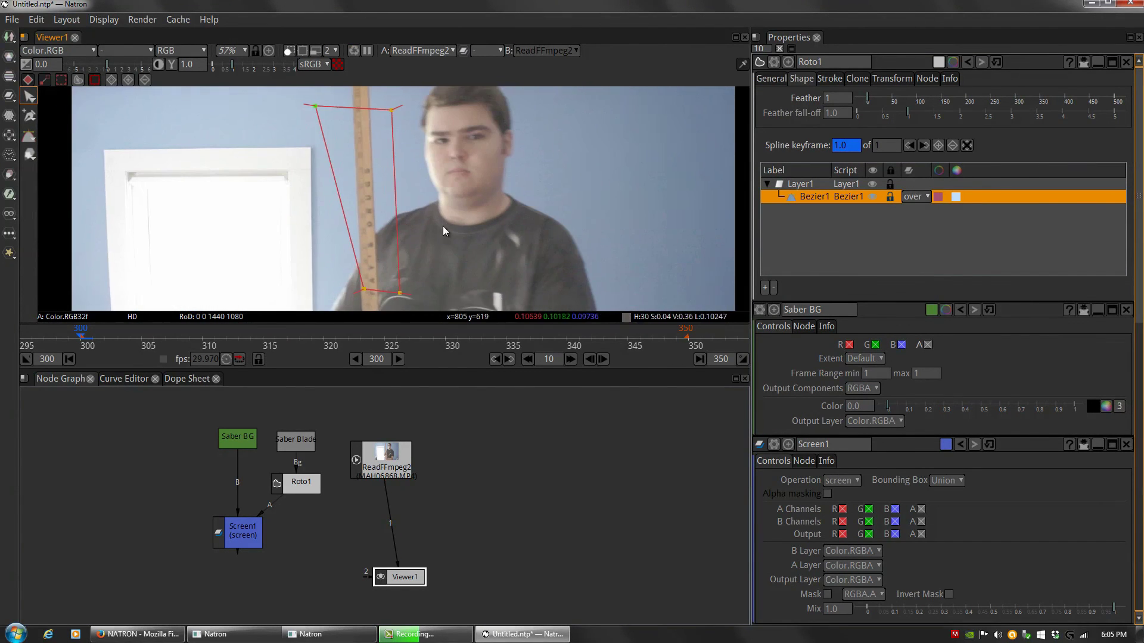
{"action": "scroll", "coordinate": [435, 216], "scroll_direction": "up", "scroll_amount": 1}
{"action": "left_click", "coordinate": [249, 543]}
{"action": "key", "text": "1"}
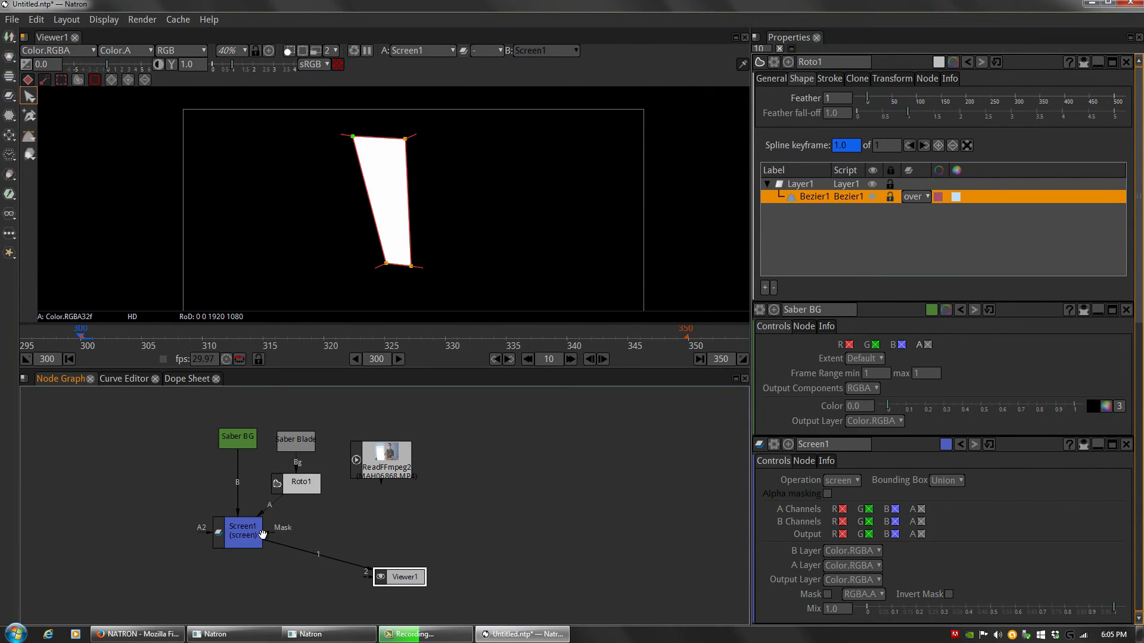
- Arrange Screen1 beside Roto1, Saber BG left of Screen1, and reposition ReadFFmpeg2
{"action": "left_click_drag", "start_coordinate": [258, 539], "coordinate": [288, 523]}
{"action": "left_click_drag", "start_coordinate": [237, 440], "coordinate": [226, 526]}
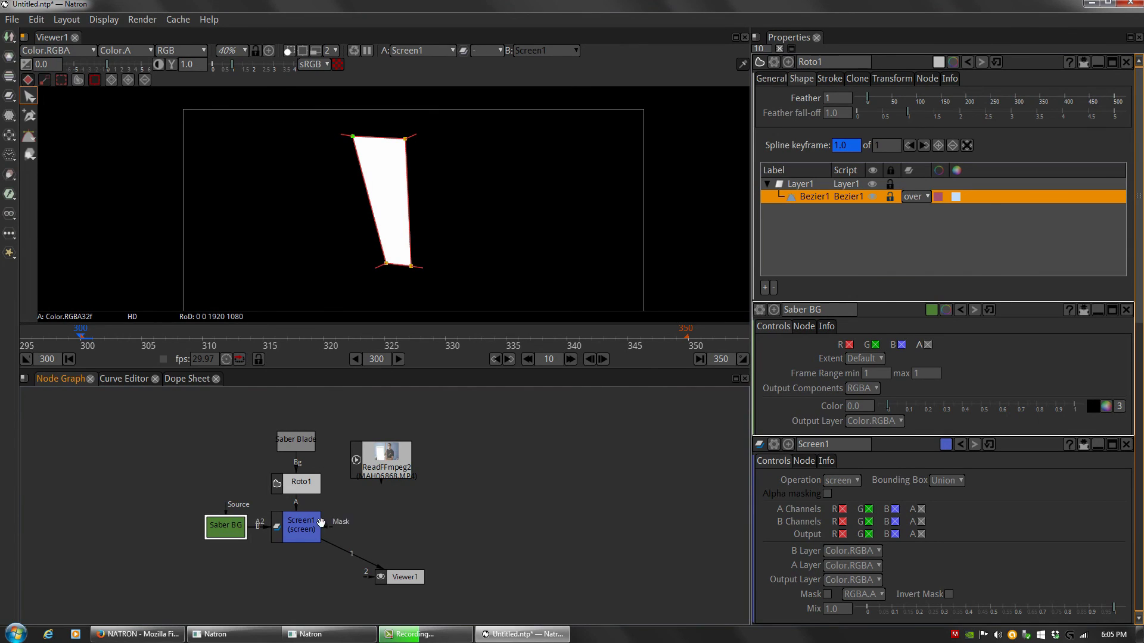
{"action": "mouse_move", "coordinate": [377, 462]}
{"action": "left_mouse_down"}
{"action": "mouse_move", "coordinate": [448, 455]}
{"action": "mouse_move", "coordinate": [431, 462]}
{"action": "mouse_move", "coordinate": [391, 448]}
{"action": "left_mouse_up"}
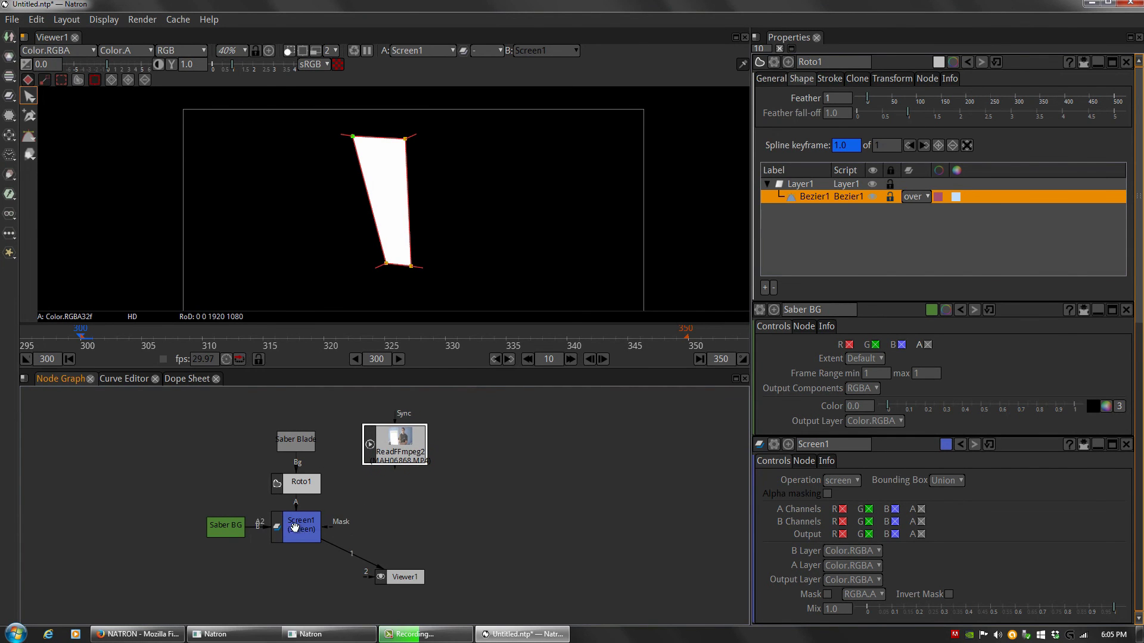
- Add a Screen merge node, Screen2, below ReadFFmpeg2 in the graph
{"action": "right_click", "coordinate": [382, 508]}
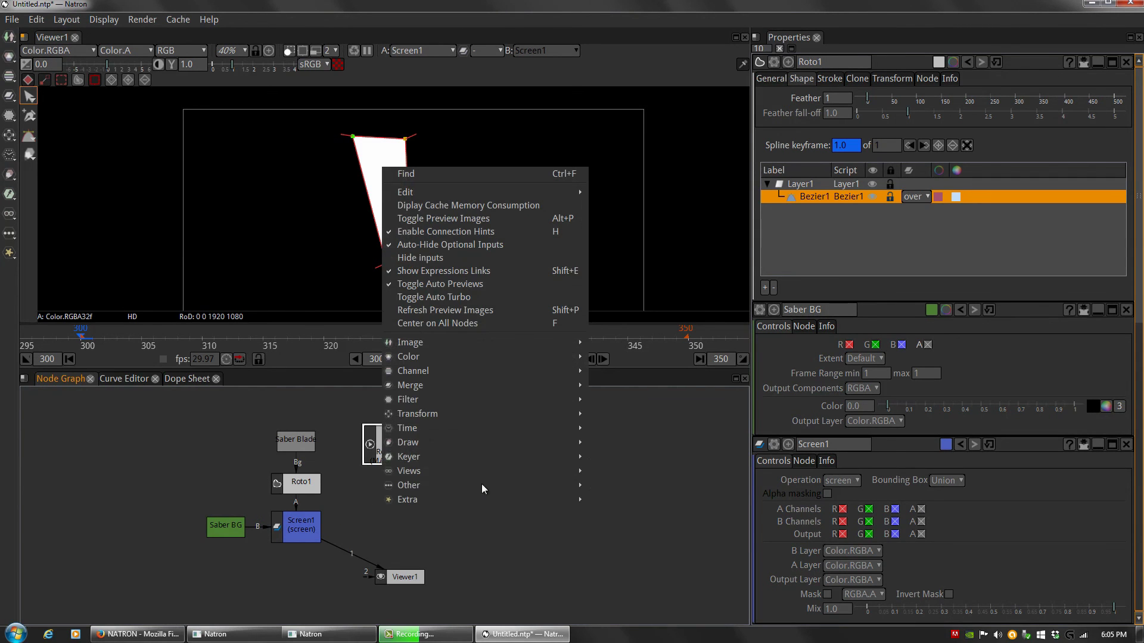
{"action": "mouse_move", "coordinate": [549, 353]}
{"action": "mouse_move", "coordinate": [551, 386]}
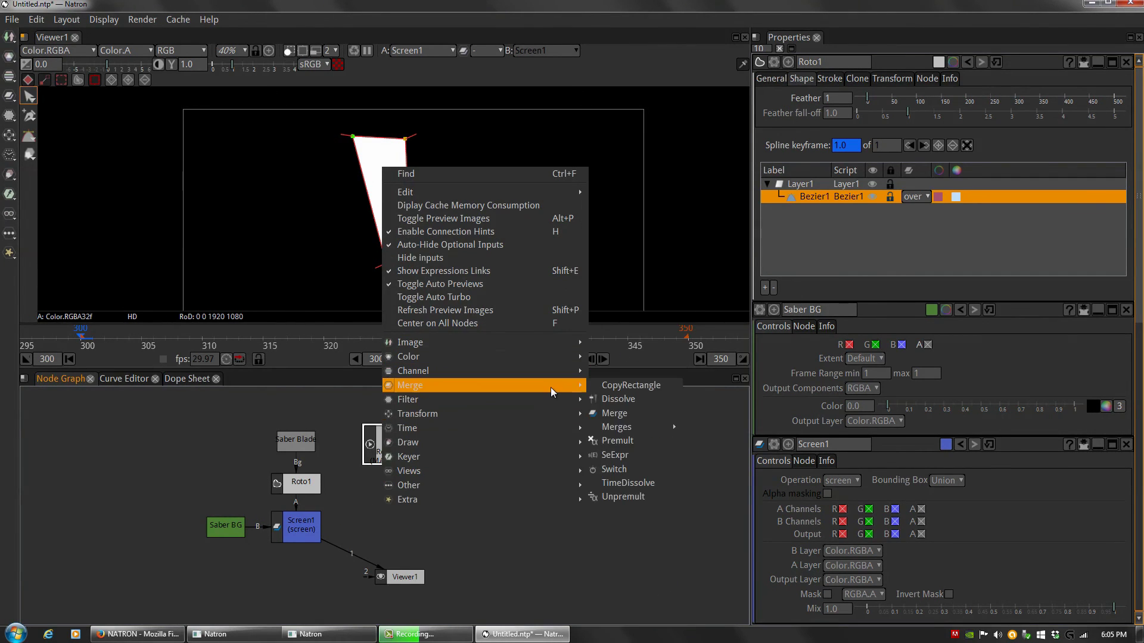
{"action": "mouse_move", "coordinate": [642, 424]}
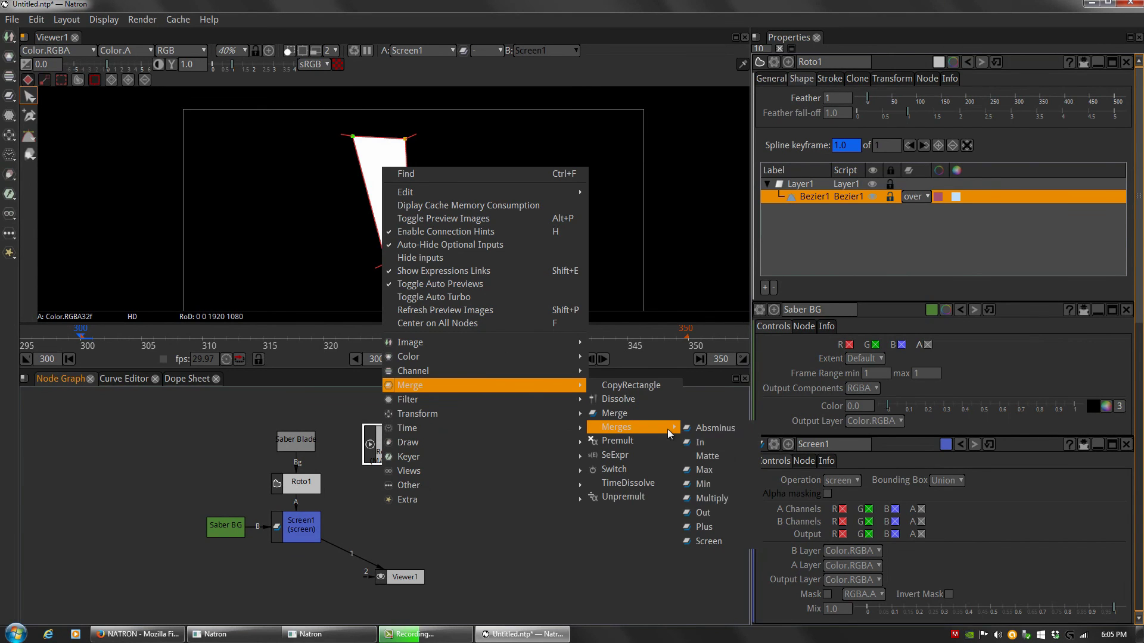
{"action": "left_click", "coordinate": [709, 540]}
{"action": "left_click_drag", "start_coordinate": [395, 495], "coordinate": [395, 523]}
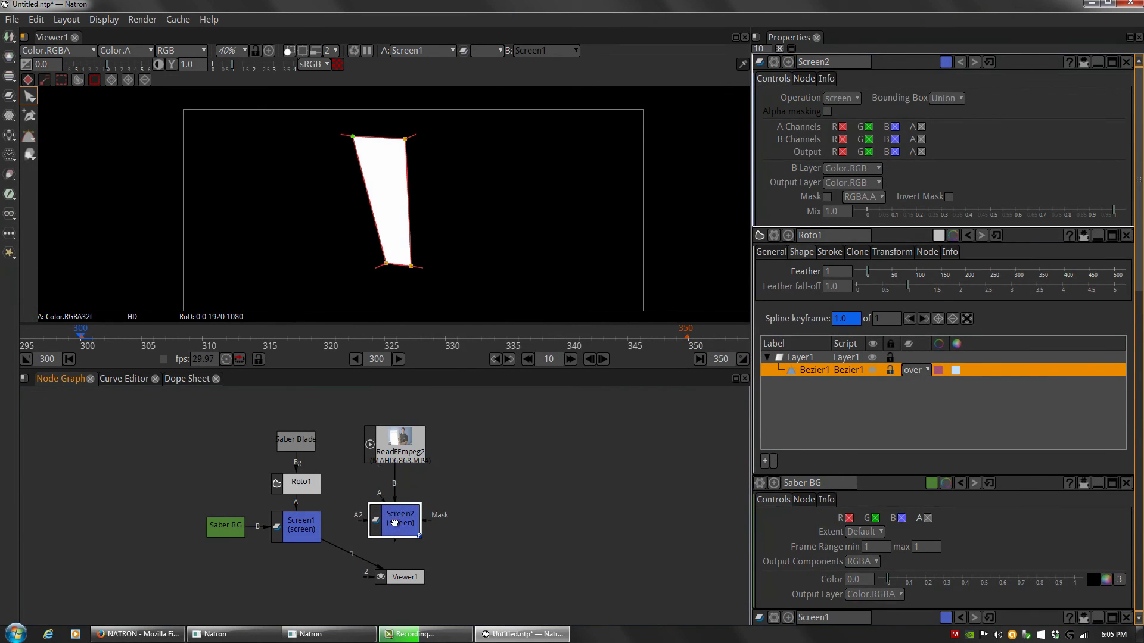
- Connect Screen1's output to Screen2's A input and dismiss the pixel aspect warning
{"action": "left_click", "coordinate": [404, 446]}
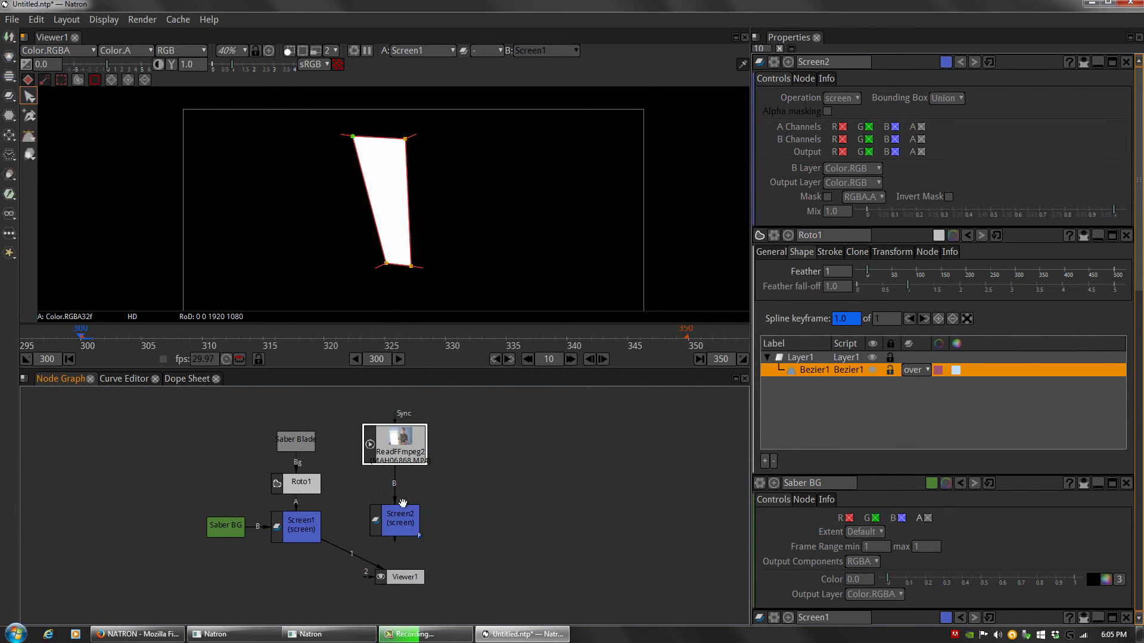
{"action": "left_click_drag", "start_coordinate": [379, 496], "coordinate": [305, 532]}
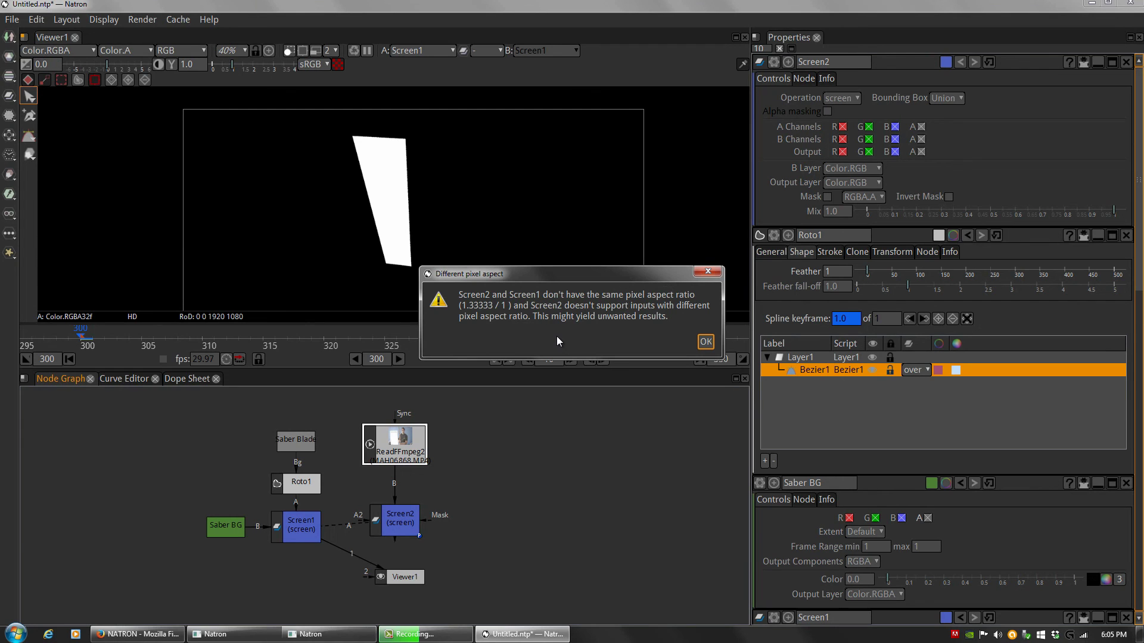
{"action": "left_click", "coordinate": [706, 343]}
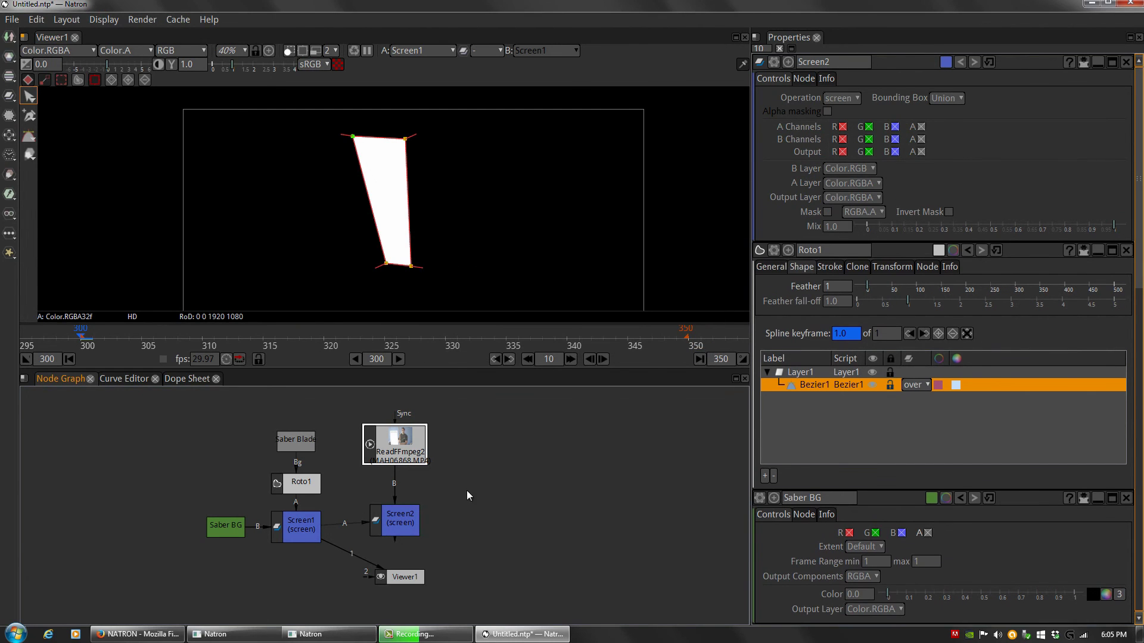
{"action": "left_click_drag", "start_coordinate": [396, 522], "coordinate": [395, 528]}
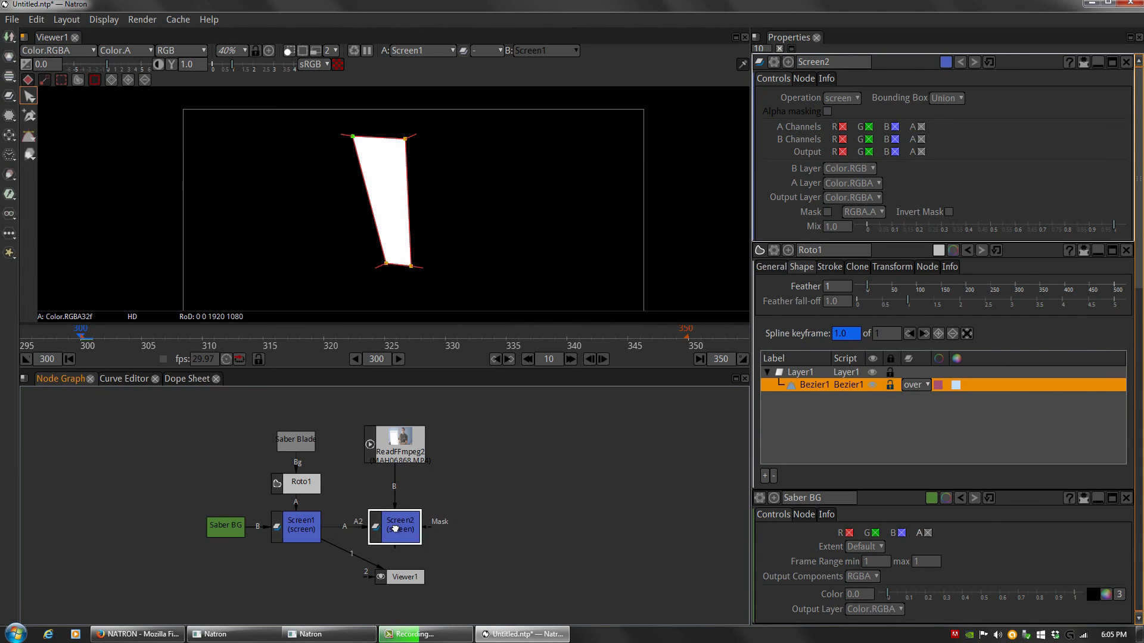
{"action": "left_click", "coordinate": [310, 528]}
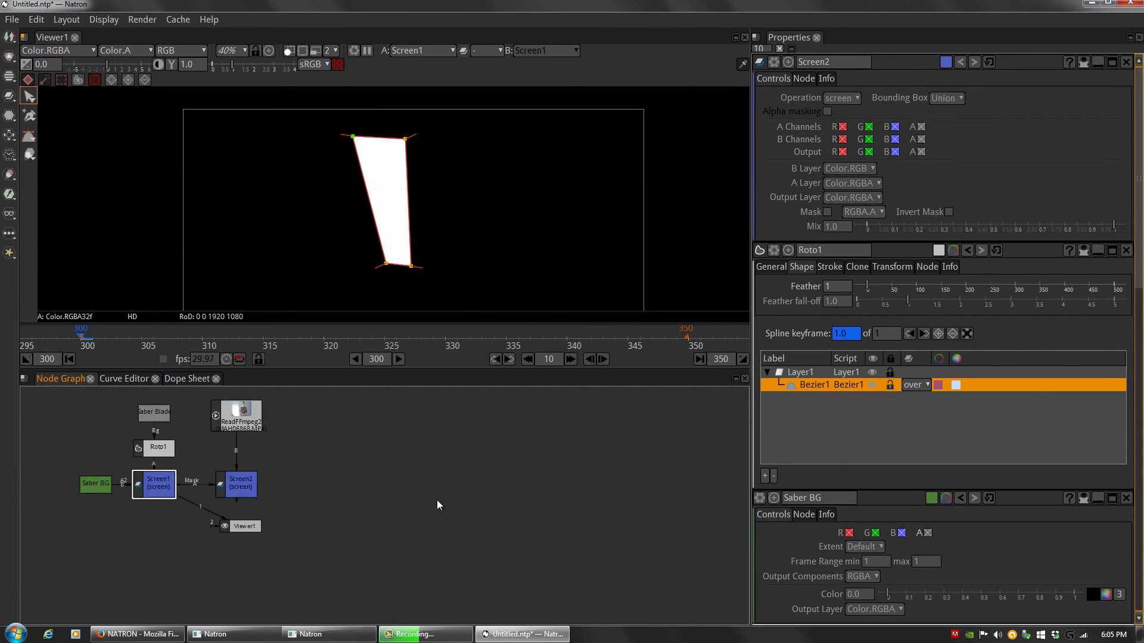
- Browse the Node Graph's right-click menu without adding anything, then pan the graph left
{"action": "scroll", "coordinate": [301, 496], "scroll_direction": "down", "scroll_amount": 2}
{"action": "scroll", "coordinate": [310, 501], "scroll_direction": "up", "scroll_amount": 4}
{"action": "right_click", "coordinate": [337, 523]}
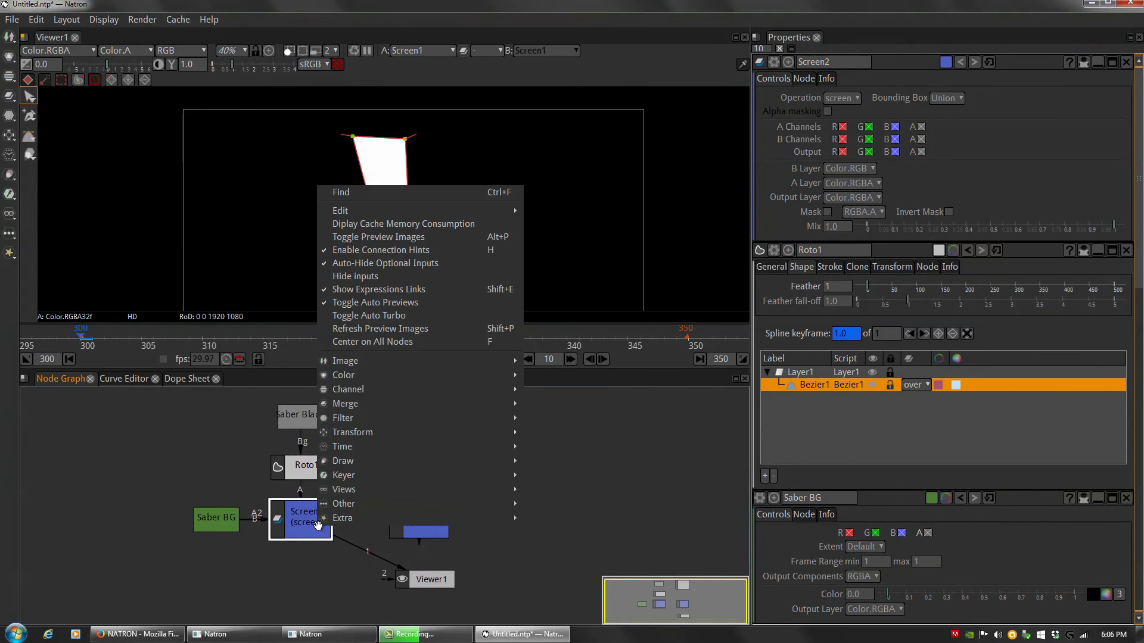
{"action": "mouse_move", "coordinate": [428, 361]}
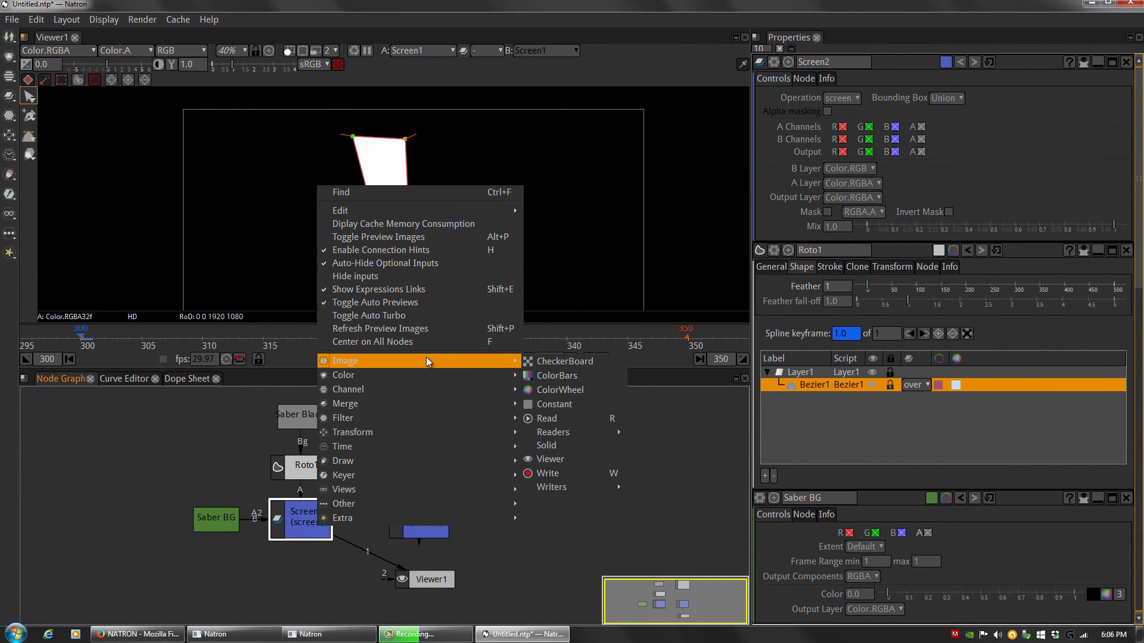
{"action": "mouse_move", "coordinate": [351, 211]}
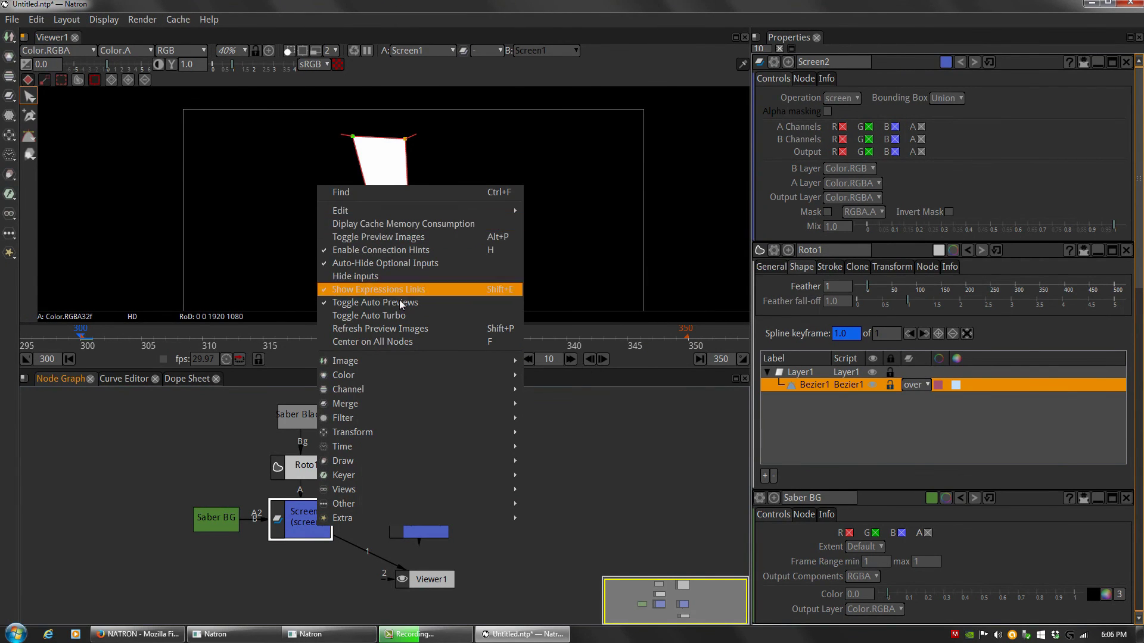
{"action": "mouse_move", "coordinate": [402, 216]}
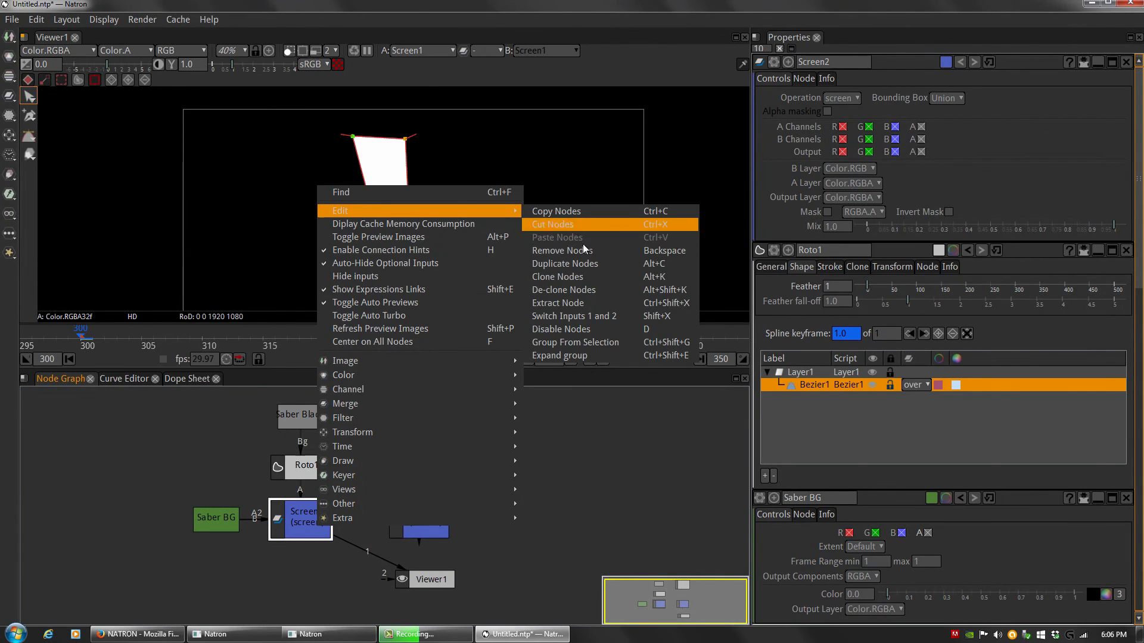
{"action": "left_click", "coordinate": [568, 409]}
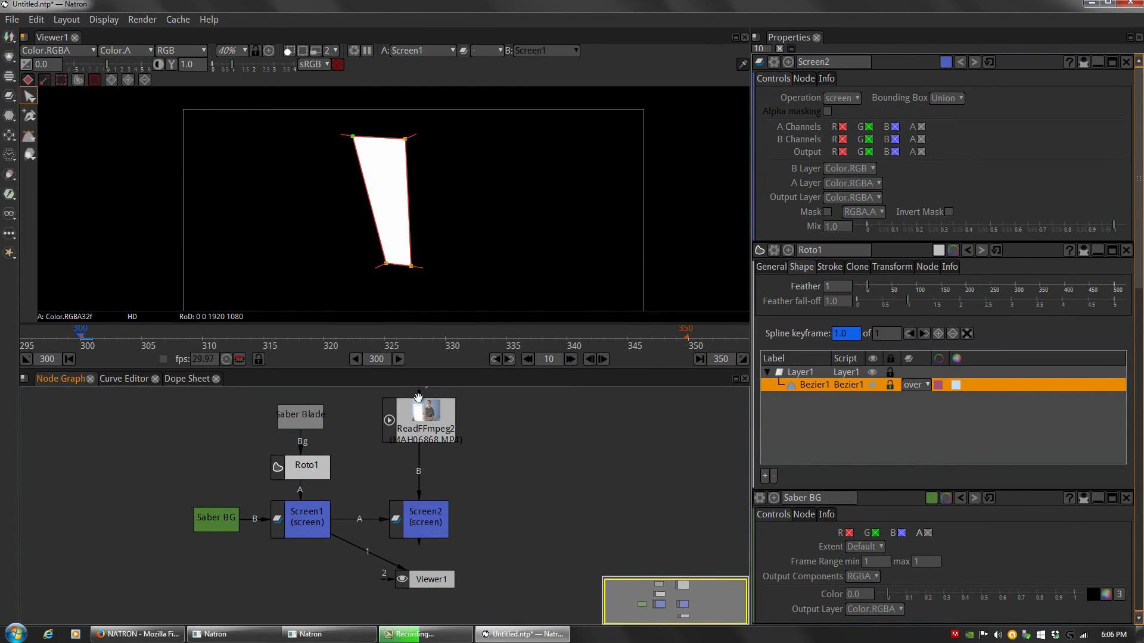
{"action": "left_click_drag", "start_coordinate": [494, 496], "coordinate": [454, 491]}
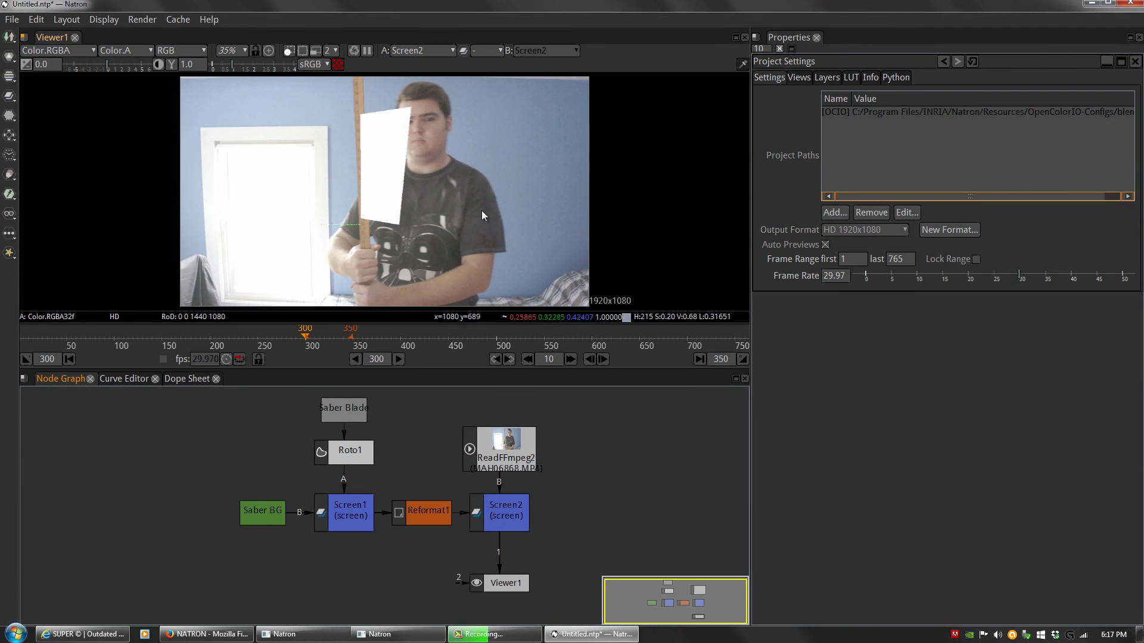
- Open Reformat1 and Roto1 settings, then slide the blade's top-left corner along the ruler
{"action": "left_click", "coordinate": [430, 519]}
{"action": "double_click", "coordinate": [428, 516]}
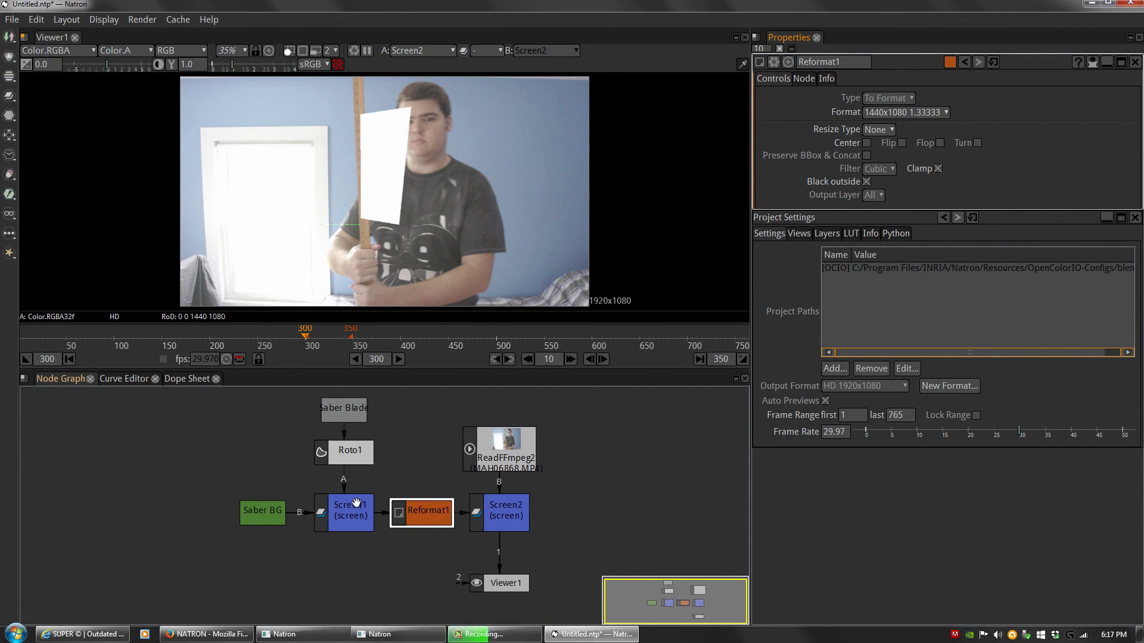
{"action": "double_click", "coordinate": [341, 459]}
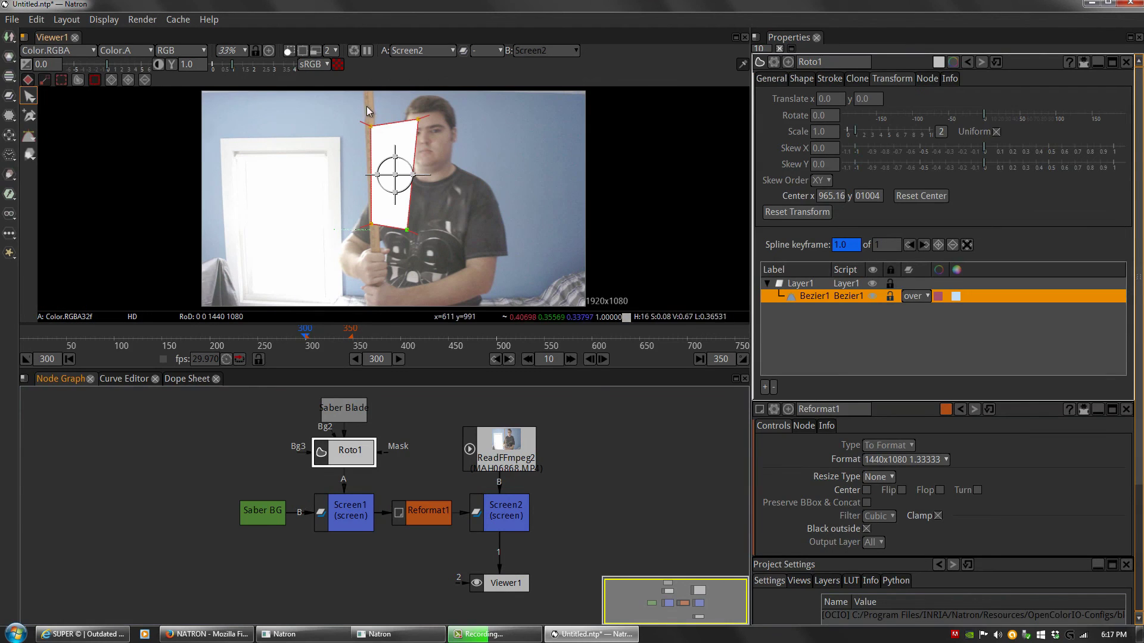
{"action": "left_click_drag", "start_coordinate": [369, 126], "coordinate": [393, 125]}
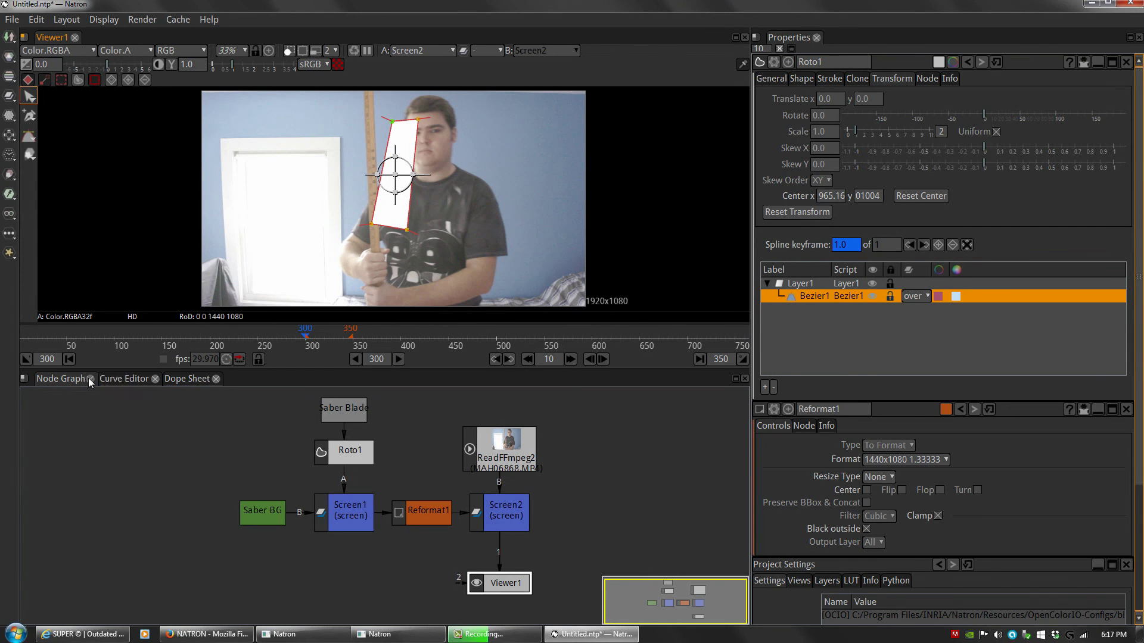
{"action": "left_click", "coordinate": [134, 381]}
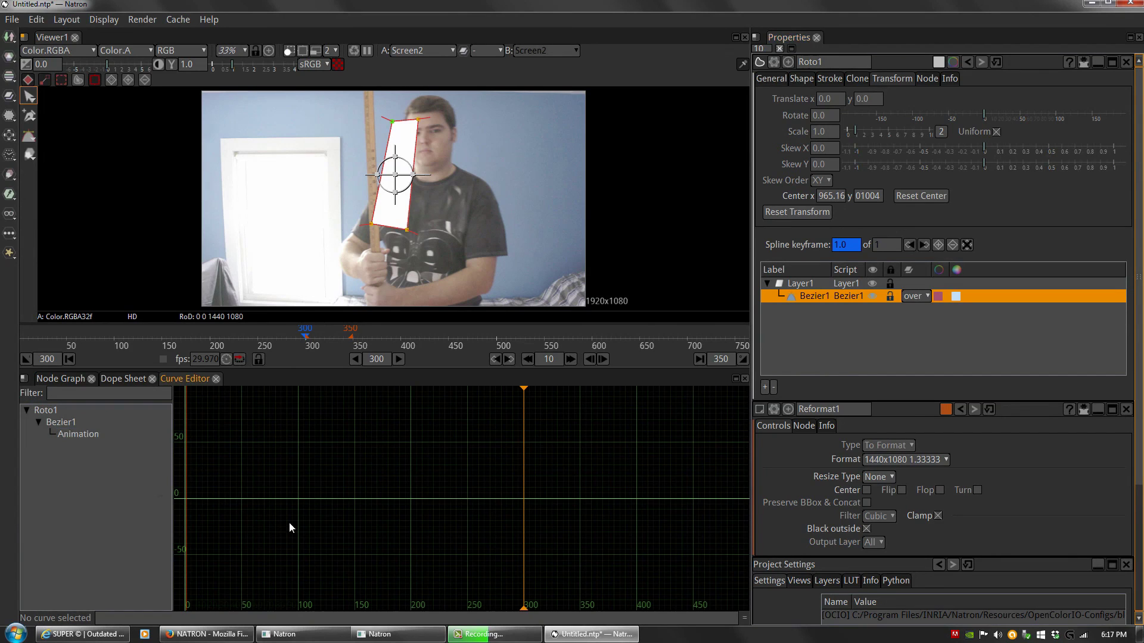
{"action": "scroll", "coordinate": [331, 503], "scroll_direction": "down", "scroll_amount": 2}
{"action": "left_click", "coordinate": [93, 434]}
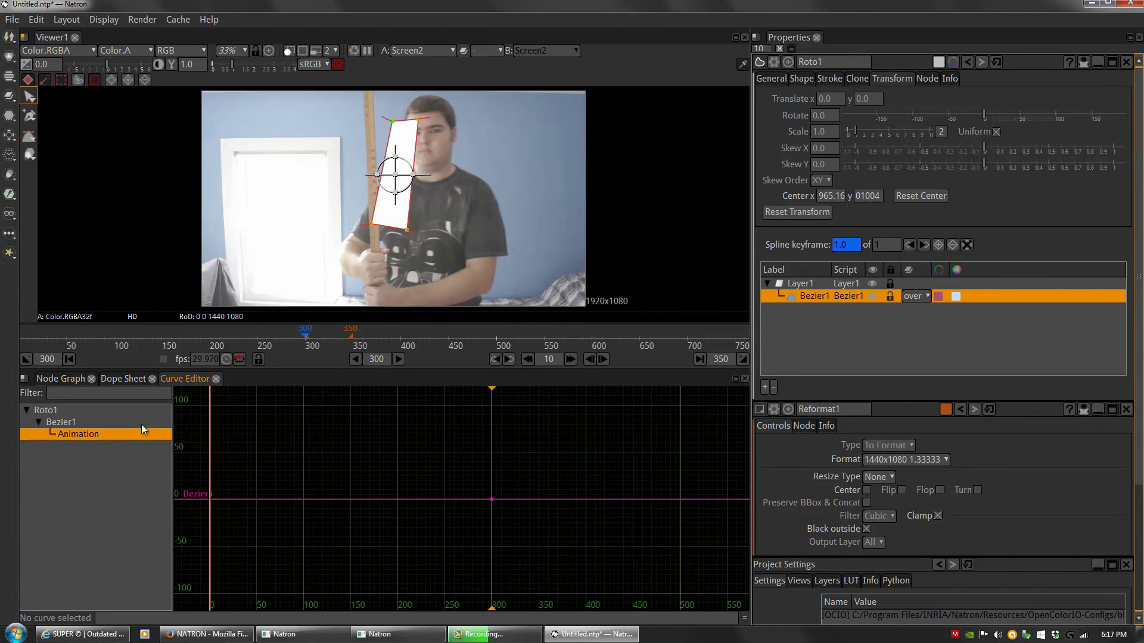
{"action": "left_click", "coordinate": [131, 382]}
{"action": "left_click", "coordinate": [180, 380]}
{"action": "left_click", "coordinate": [118, 383]}
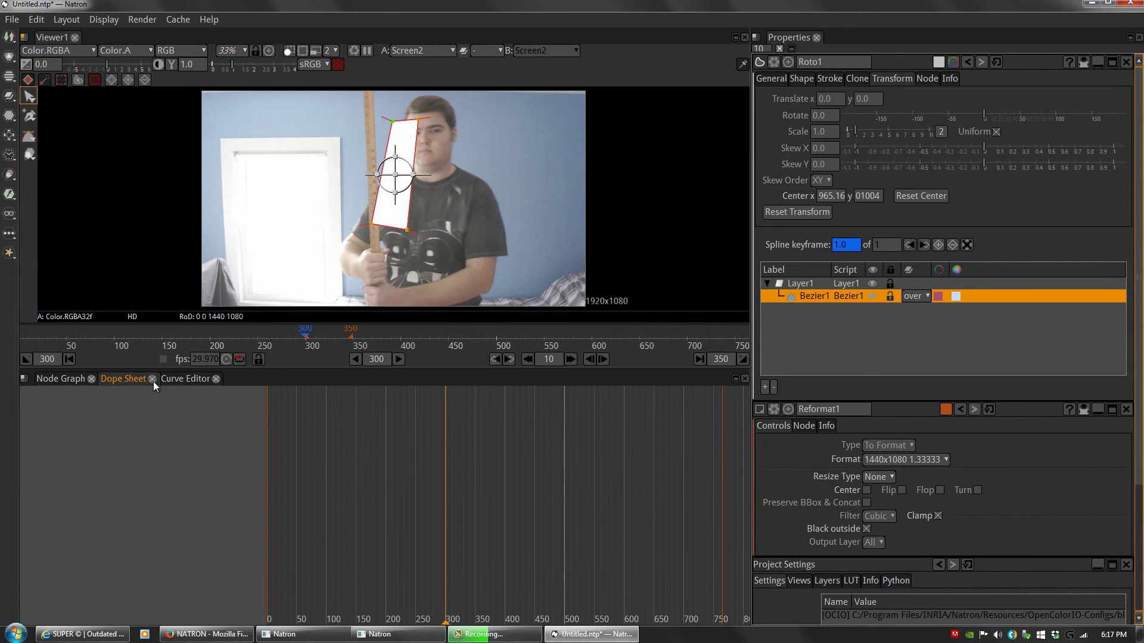
{"action": "left_click", "coordinate": [198, 381]}
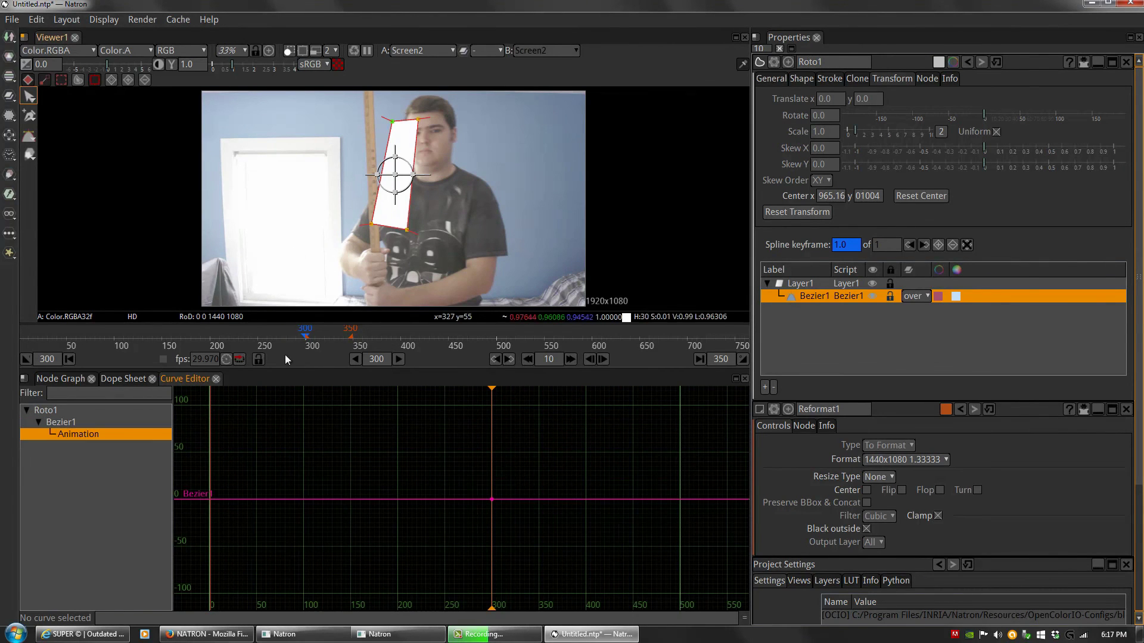
{"action": "left_click", "coordinate": [75, 381]}
{"action": "left_click", "coordinate": [360, 452]}
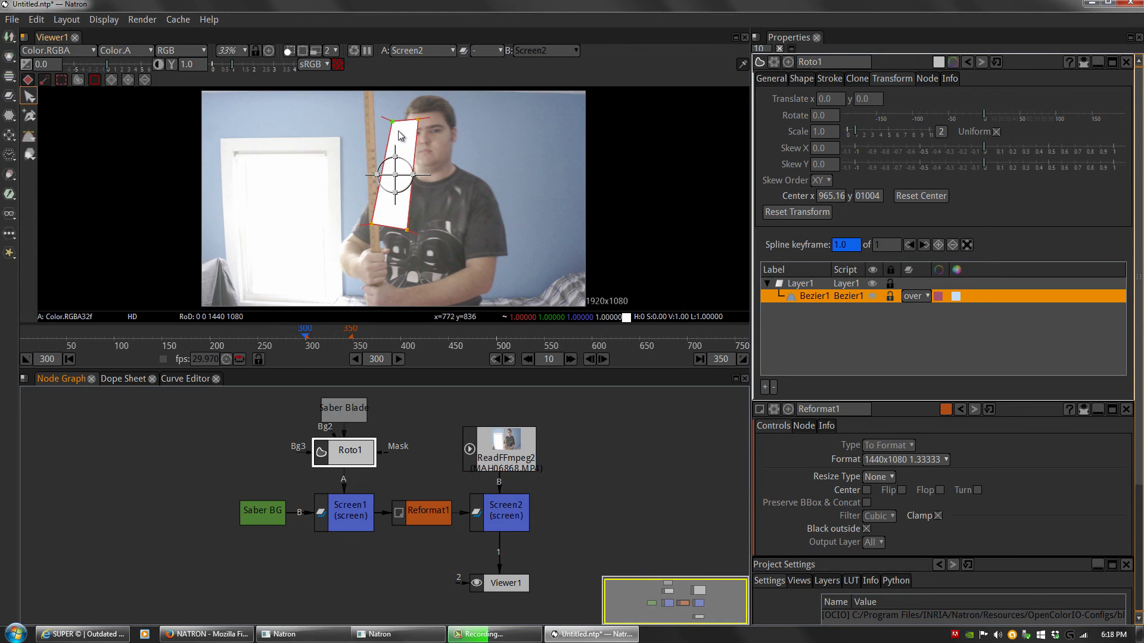
- Preview lower Roto1 opacities, settle the blade at 0.944 opacity, and show the dope sheet
{"action": "left_click", "coordinate": [771, 78]}
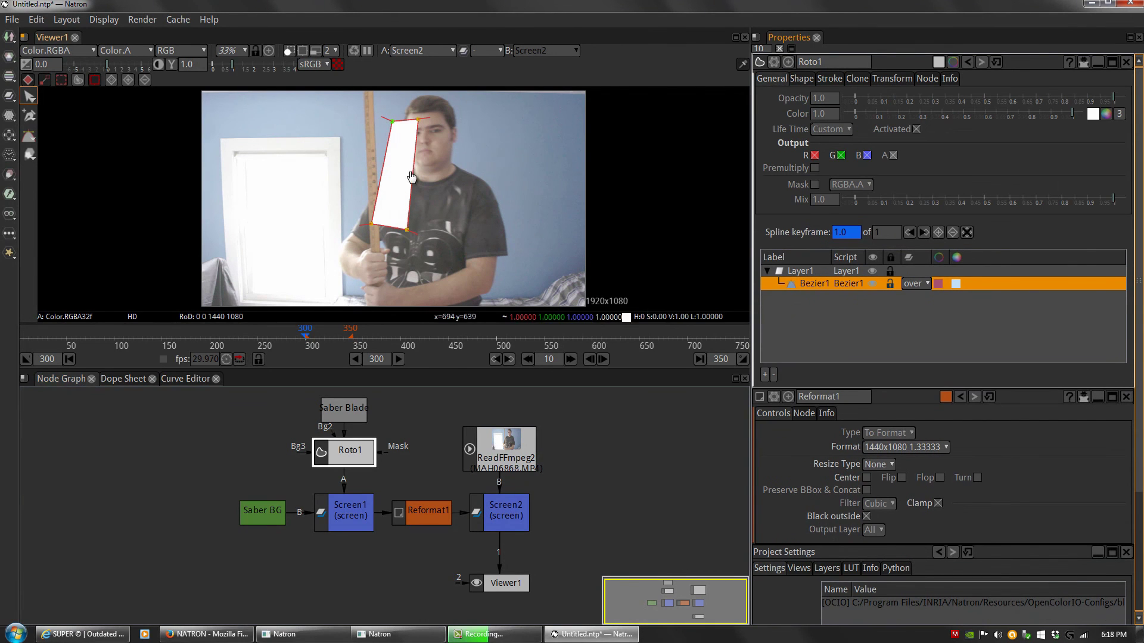
{"action": "left_click_drag", "start_coordinate": [1111, 100], "coordinate": [858, 107]}
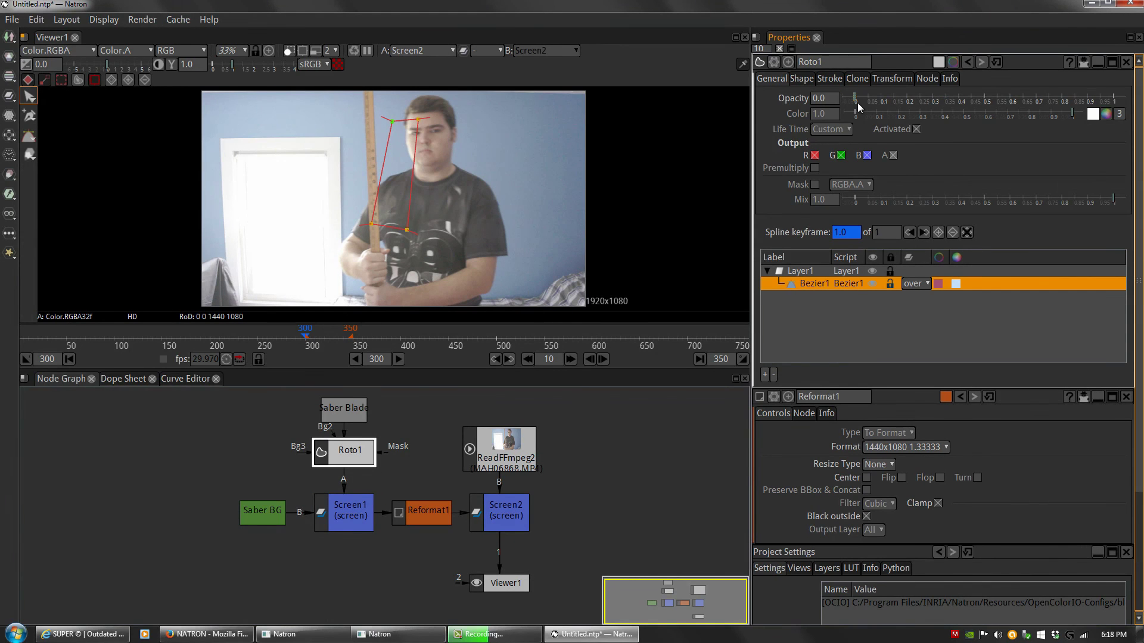
{"action": "left_click_drag", "start_coordinate": [951, 104], "coordinate": [854, 97]}
{"action": "left_click_drag", "start_coordinate": [856, 103], "coordinate": [1100, 100]}
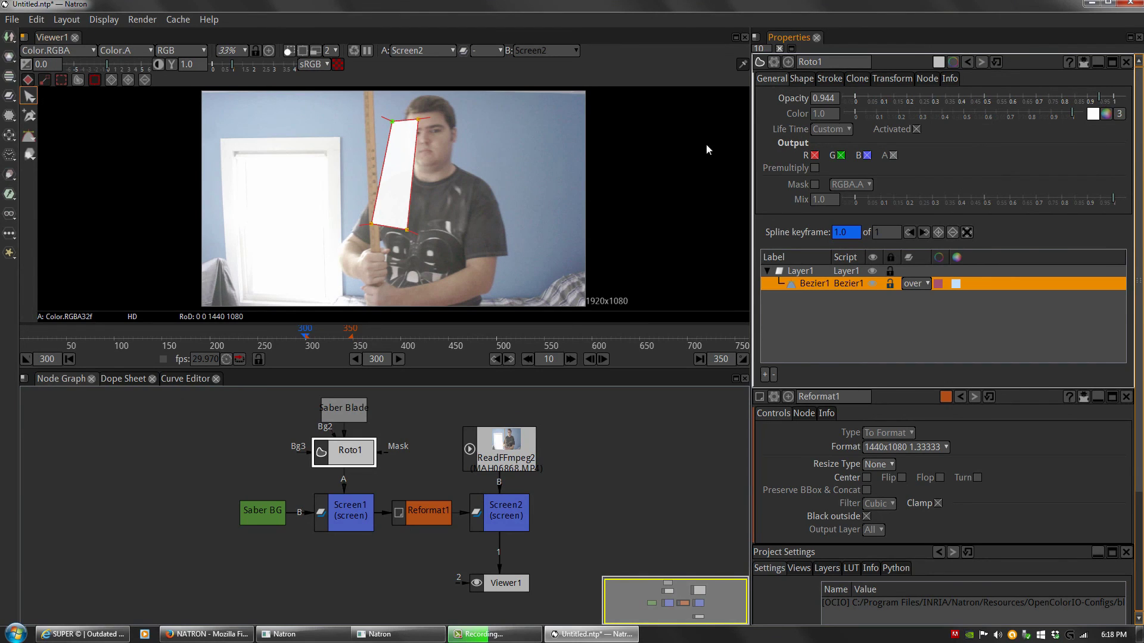
{"action": "left_click", "coordinate": [123, 378]}
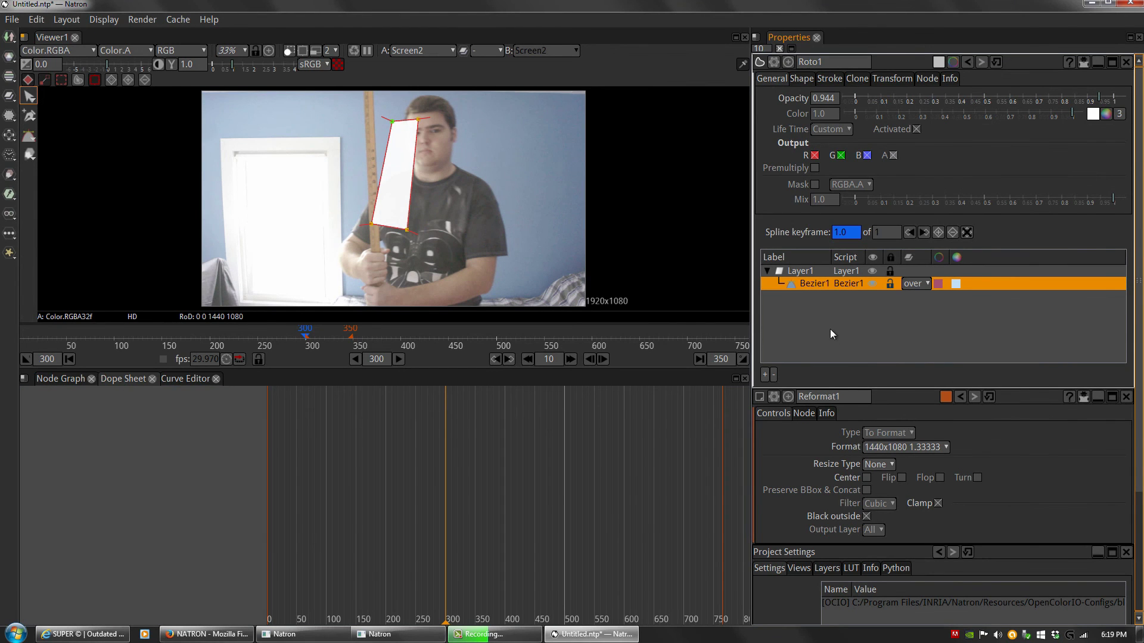
- Keyframe Bezier1's 0.944 opacity and display its Opacity curve in the curve editor
{"action": "left_click", "coordinate": [185, 379]}
{"action": "mouse_move", "coordinate": [185, 381]}
{"action": "left_mouse_down"}
{"action": "mouse_move", "coordinate": [136, 385]}
{"action": "mouse_move", "coordinate": [189, 382]}
{"action": "left_mouse_up"}
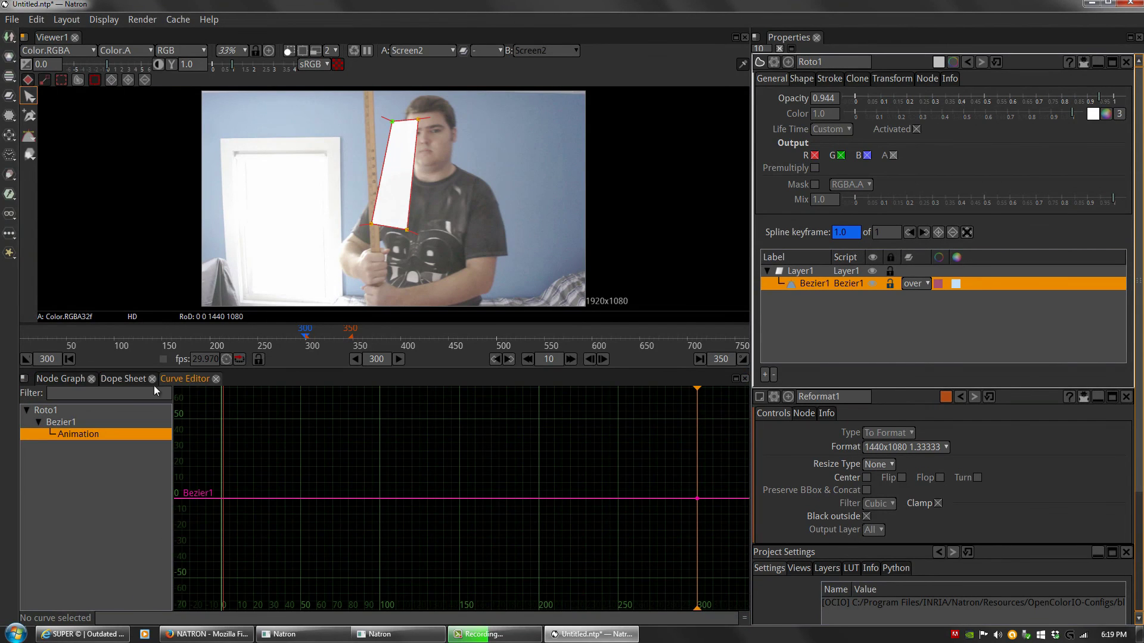
{"action": "left_click", "coordinate": [818, 99]}
{"action": "right_click", "coordinate": [814, 101]}
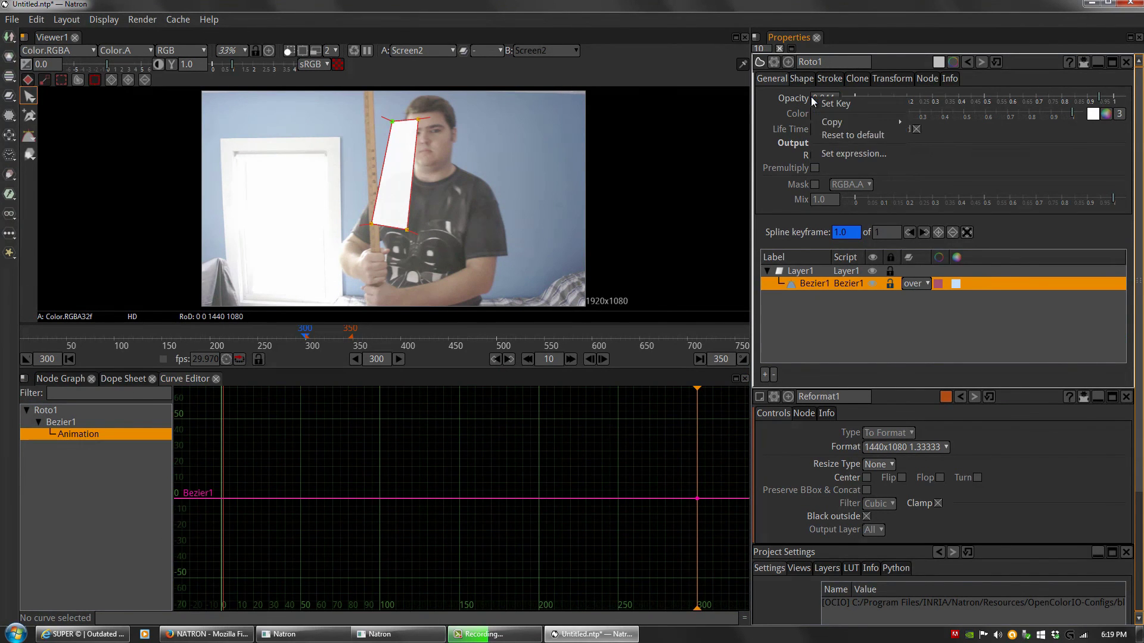
{"action": "left_click", "coordinate": [837, 106]}
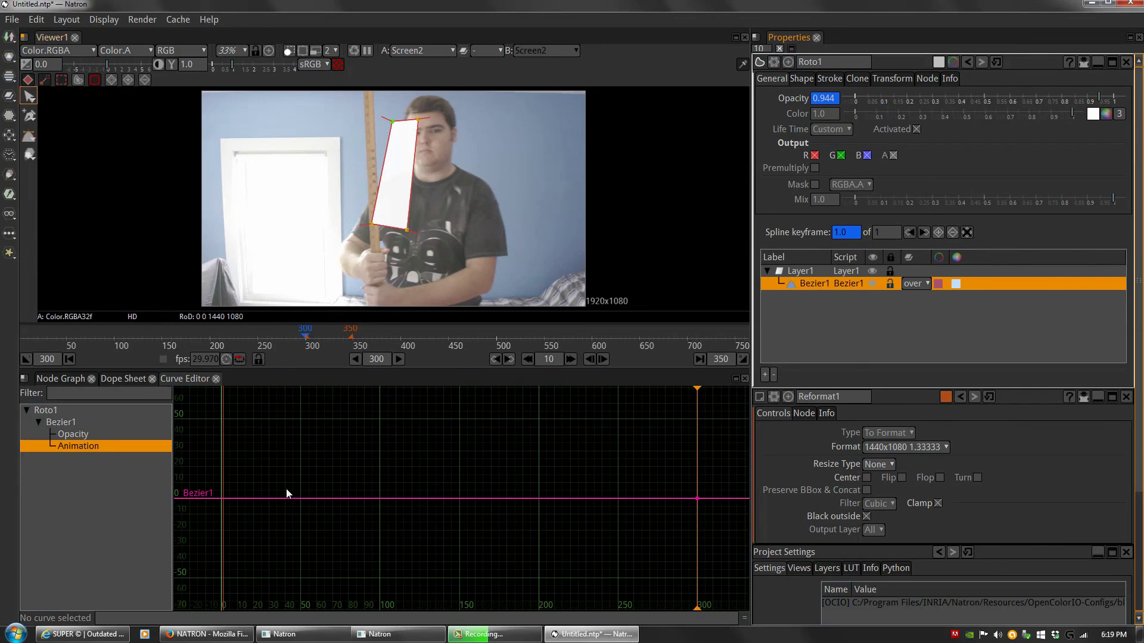
{"action": "left_click", "coordinate": [71, 439]}
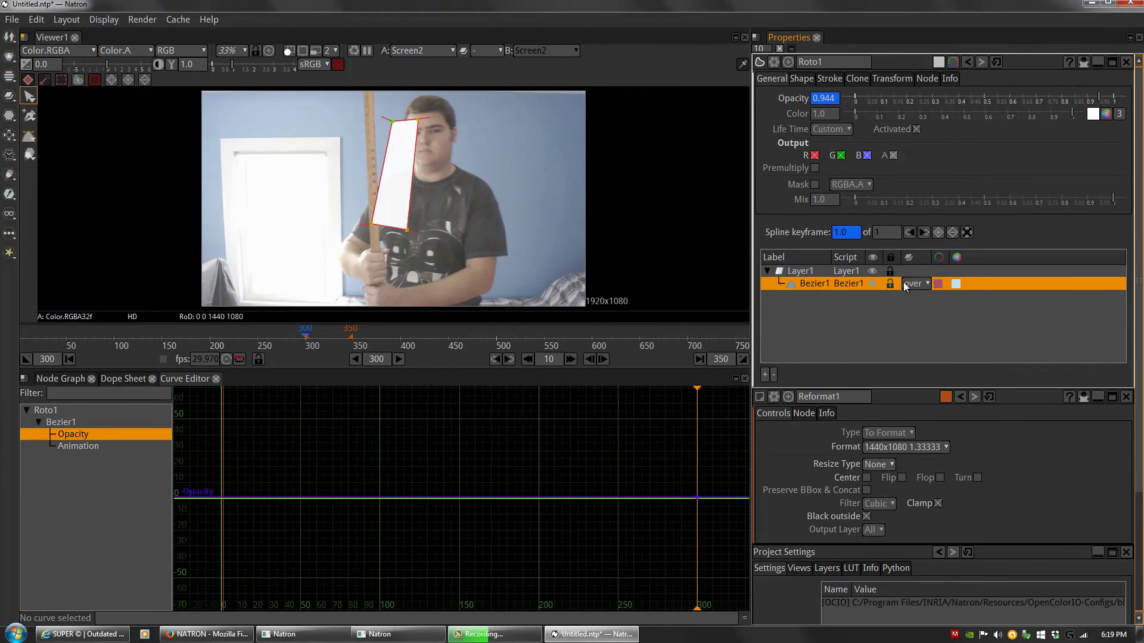
- Drop the blade opacity to 0.0 and pull the top-left and bottom-right corners onto the ruler
{"action": "left_click_drag", "start_coordinate": [1101, 101], "coordinate": [843, 107]}
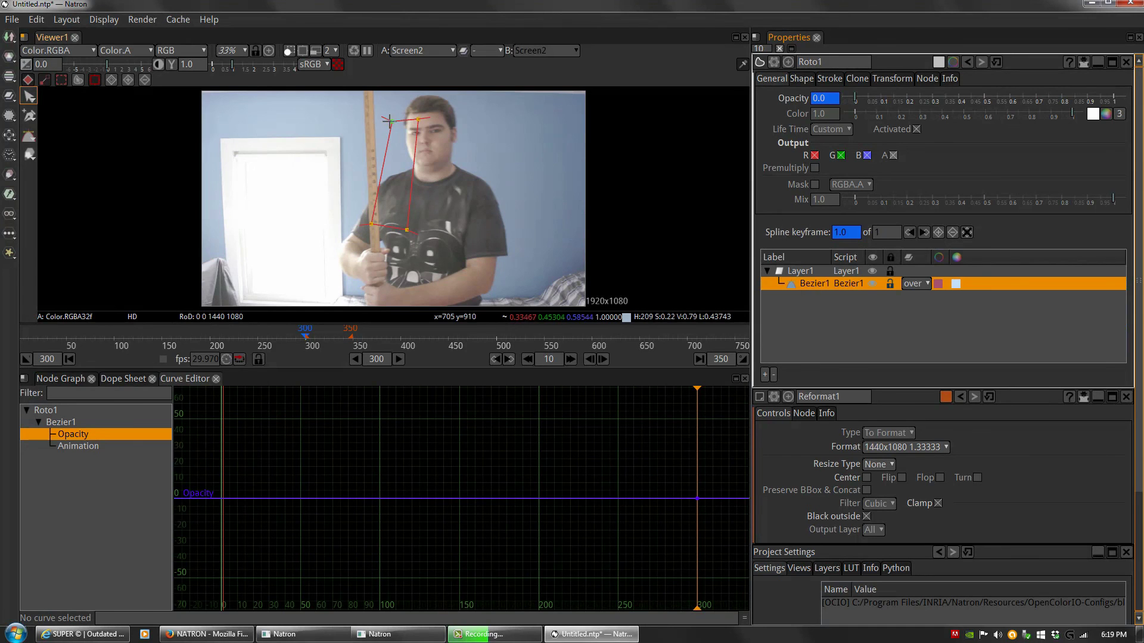
{"action": "mouse_move", "coordinate": [391, 119]}
{"action": "left_mouse_down"}
{"action": "mouse_move", "coordinate": [364, 117]}
{"action": "mouse_move", "coordinate": [375, 115]}
{"action": "left_mouse_up"}
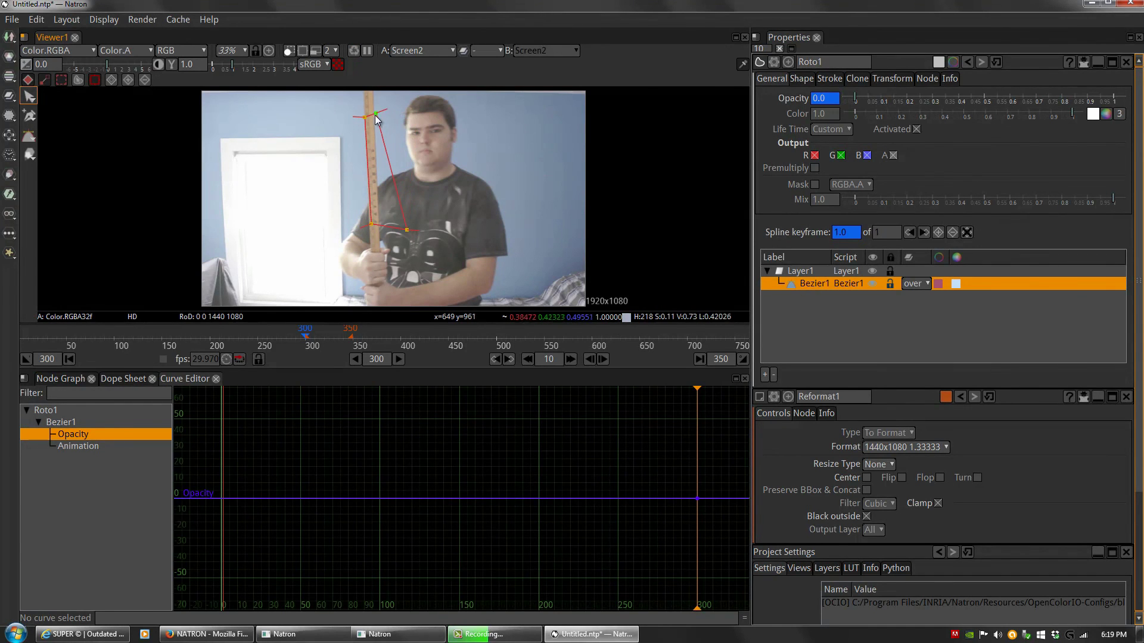
{"action": "left_click_drag", "start_coordinate": [408, 229], "coordinate": [370, 245]}
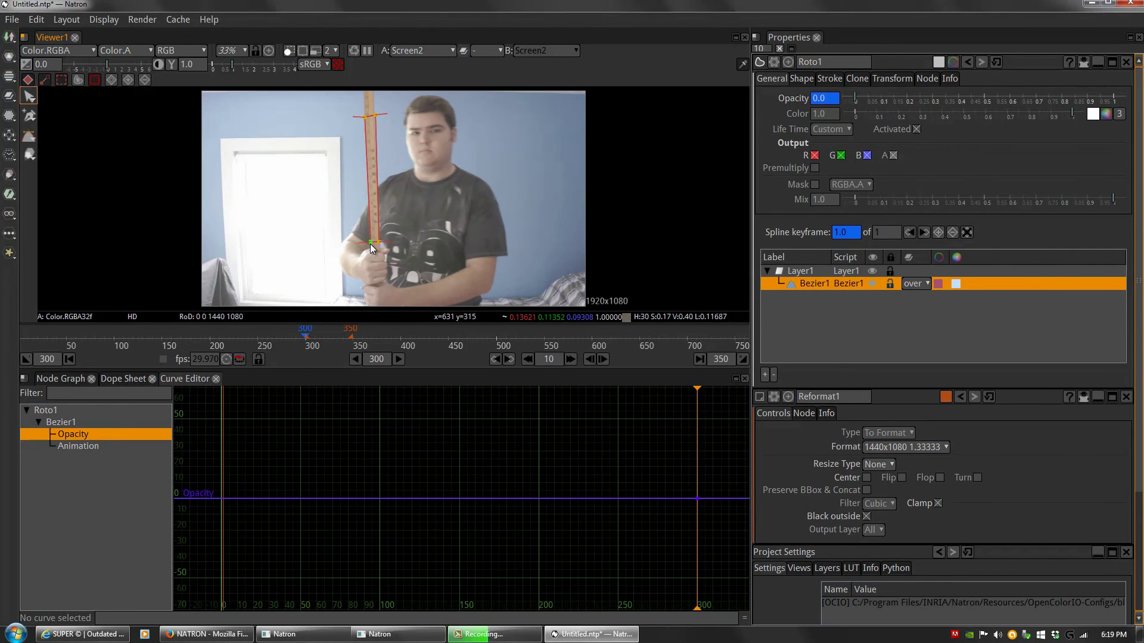
{"action": "scroll", "coordinate": [367, 245], "scroll_direction": "up", "scroll_amount": 5}
{"action": "scroll", "coordinate": [366, 244], "scroll_direction": "up", "scroll_amount": 5}
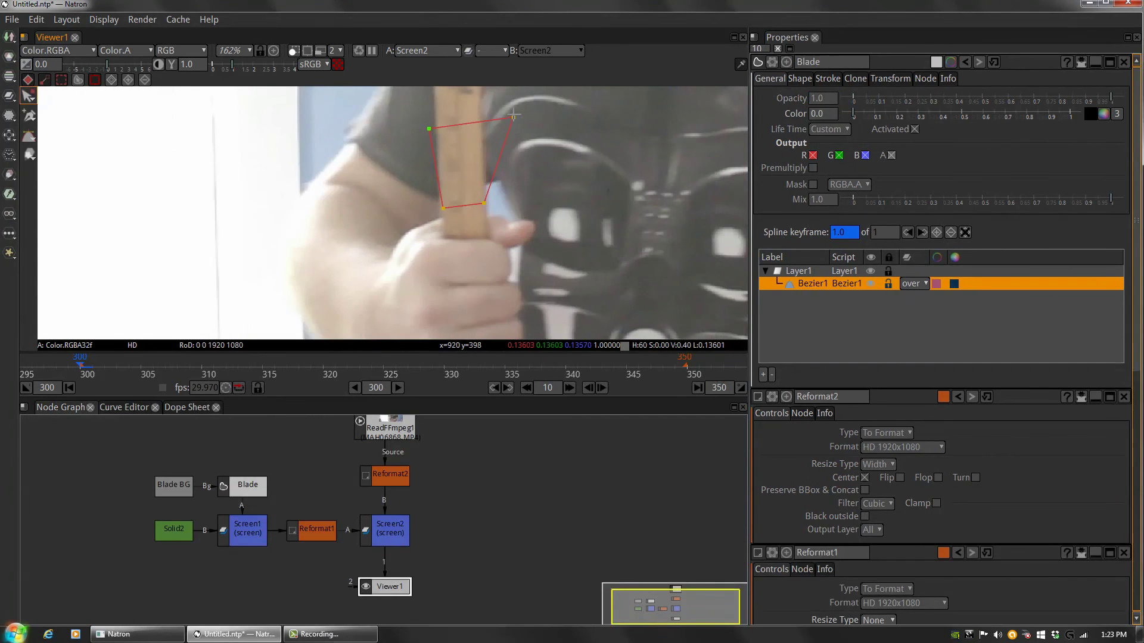
- Move the top-right and top-left corners down onto the ruler, then select both bottom points
{"action": "left_click_drag", "start_coordinate": [513, 118], "coordinate": [485, 185]}
{"action": "left_click_drag", "start_coordinate": [430, 128], "coordinate": [444, 189]}
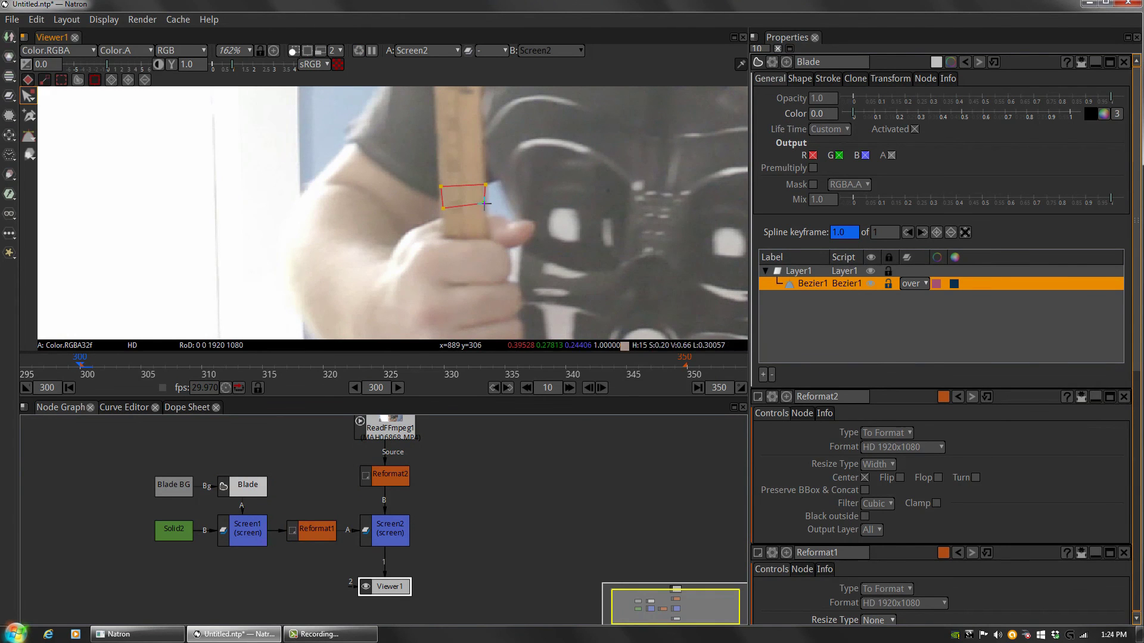
{"action": "left_click_drag", "start_coordinate": [485, 184], "coordinate": [485, 184]}
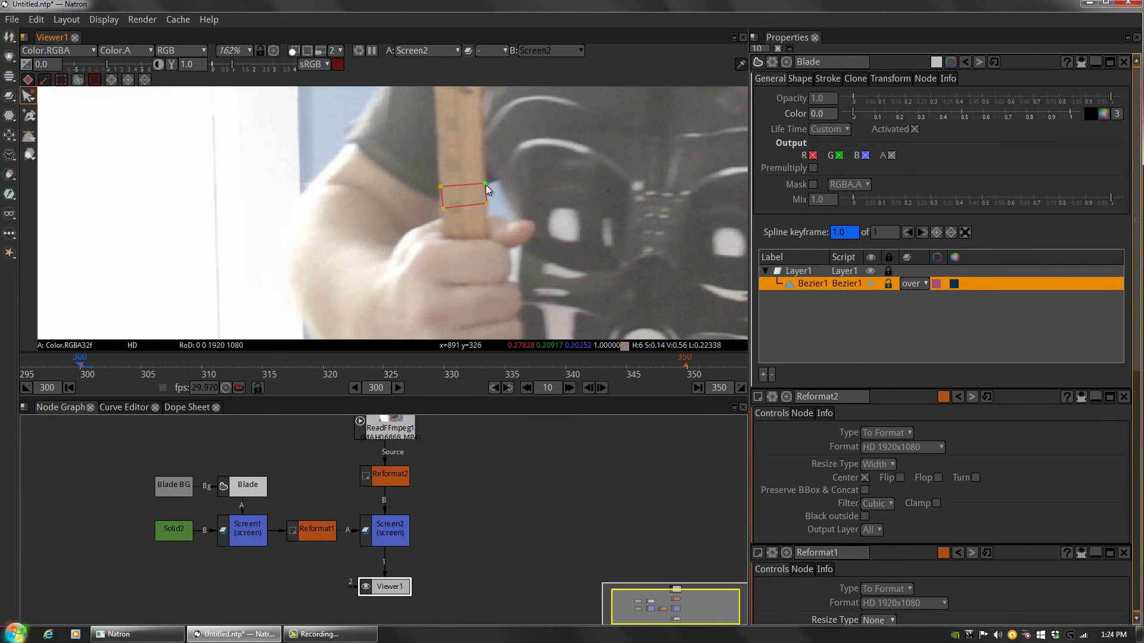
{"action": "left_click", "coordinate": [443, 209]}
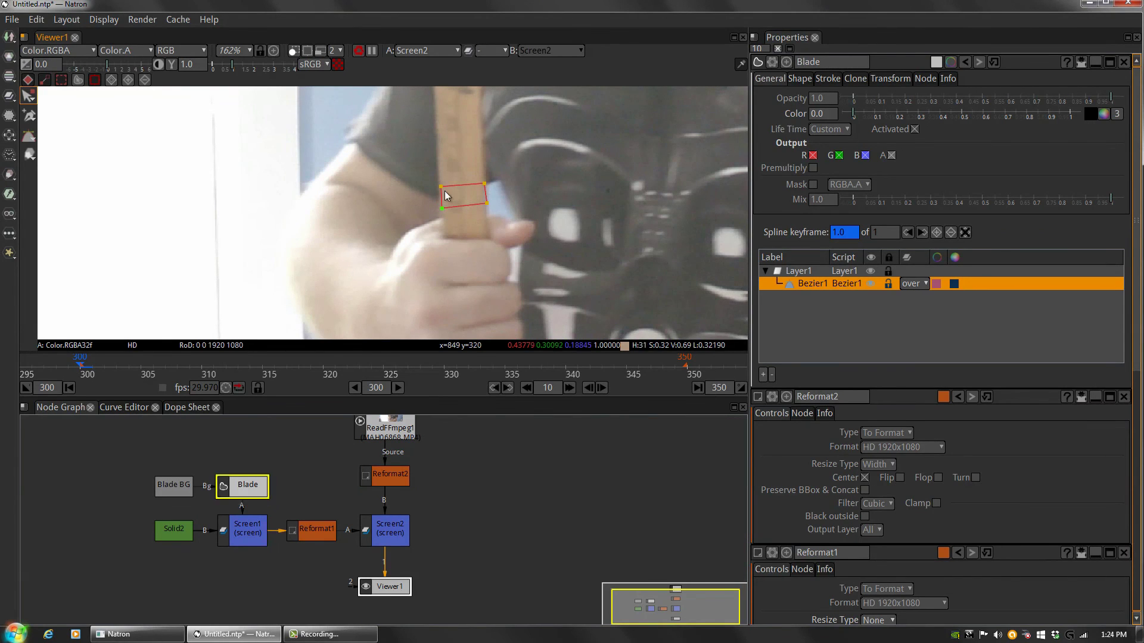
{"action": "left_click", "coordinate": [488, 205]}
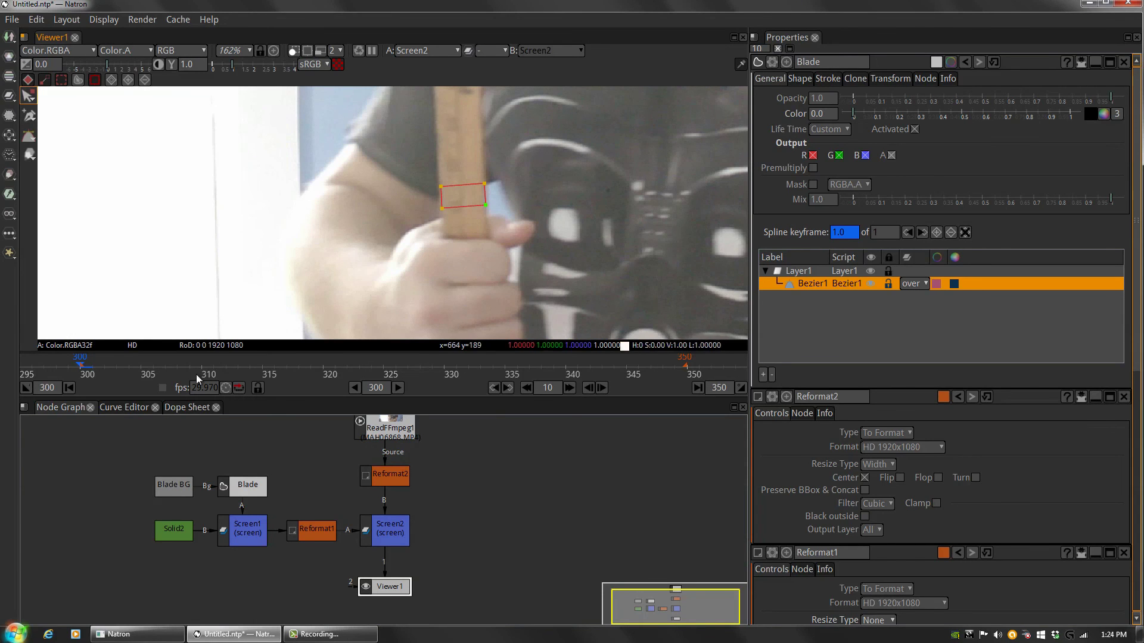
- Show the Blade > Bezier1 animation curve in the Curve Editor and frame its frame-300 keyframe
{"action": "left_click", "coordinate": [123, 408]}
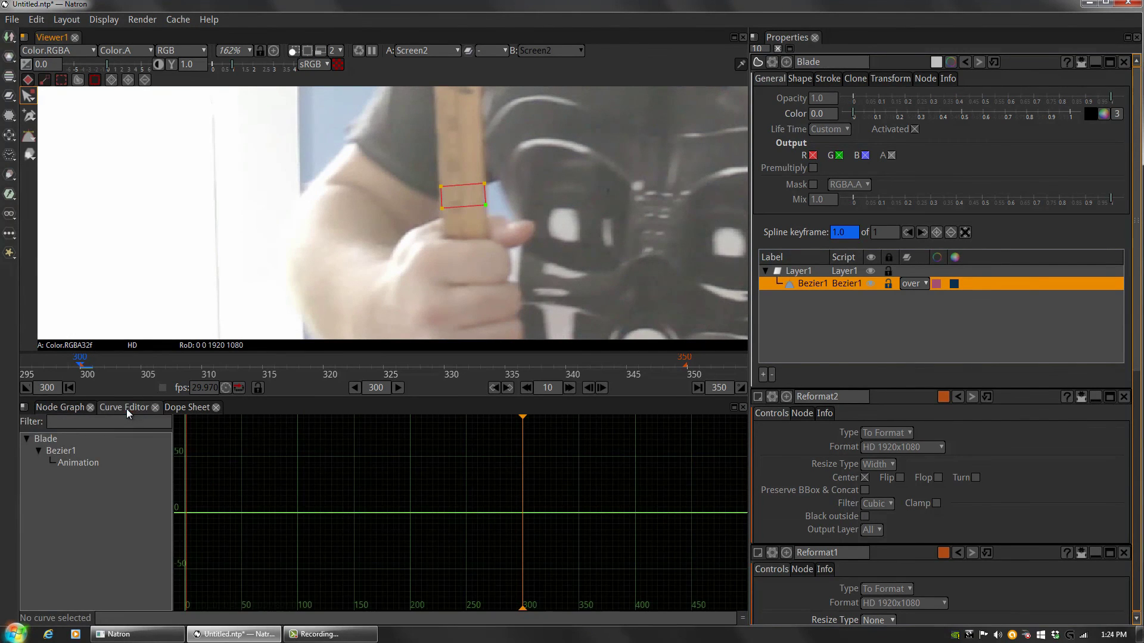
{"action": "left_click", "coordinate": [77, 451]}
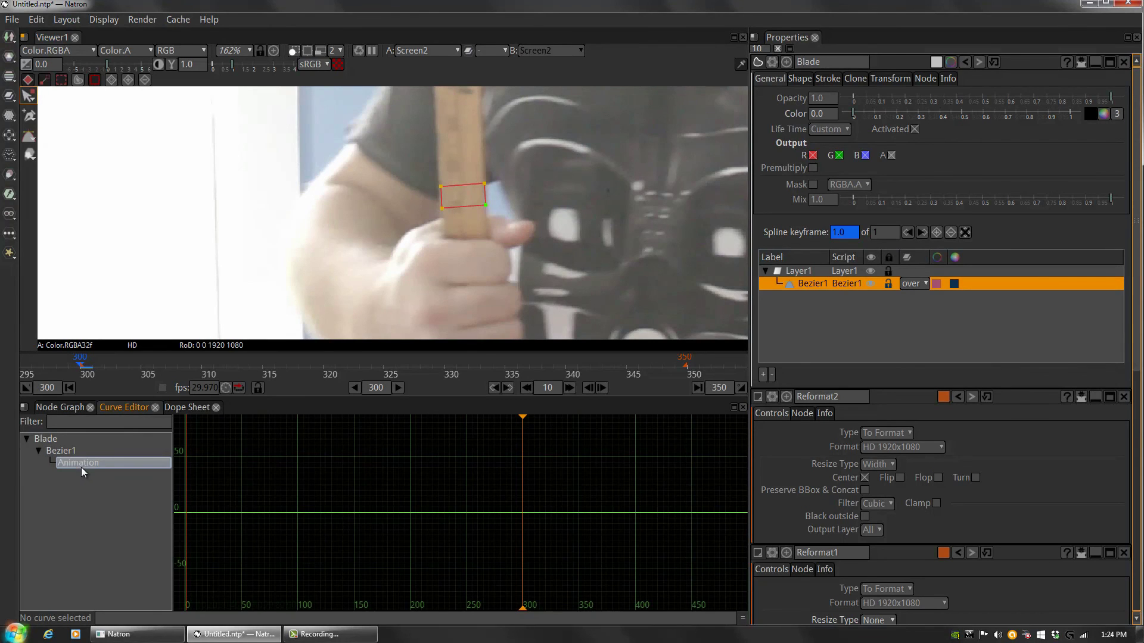
{"action": "left_click", "coordinate": [82, 464]}
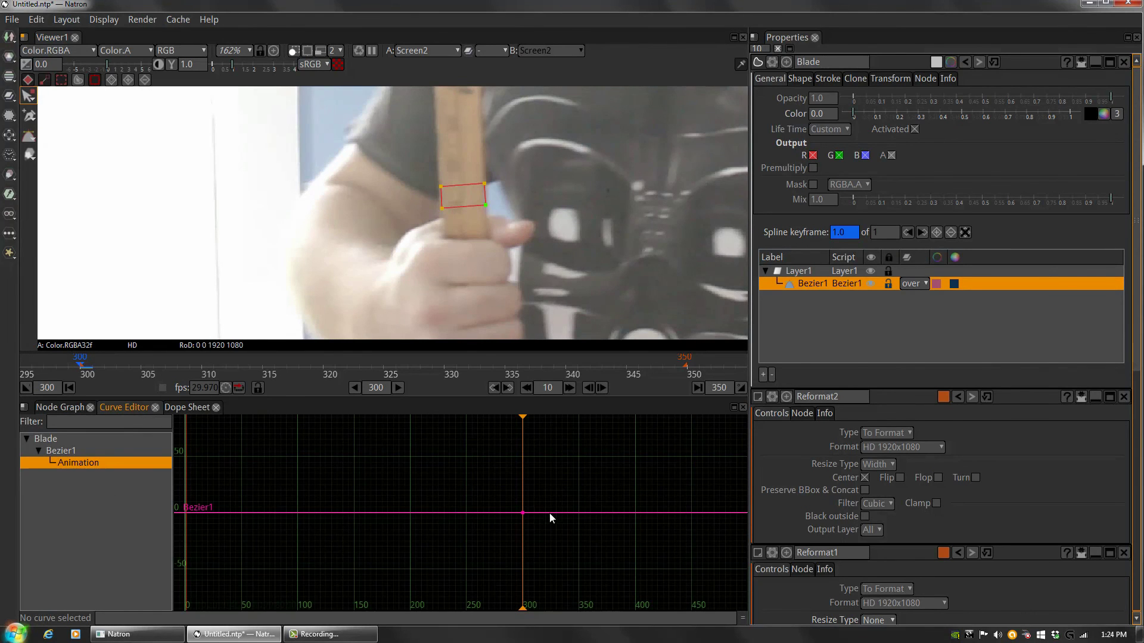
{"action": "scroll", "coordinate": [509, 513], "scroll_direction": "up", "scroll_amount": 5}
{"action": "left_click_drag", "start_coordinate": [551, 541], "coordinate": [357, 518]}
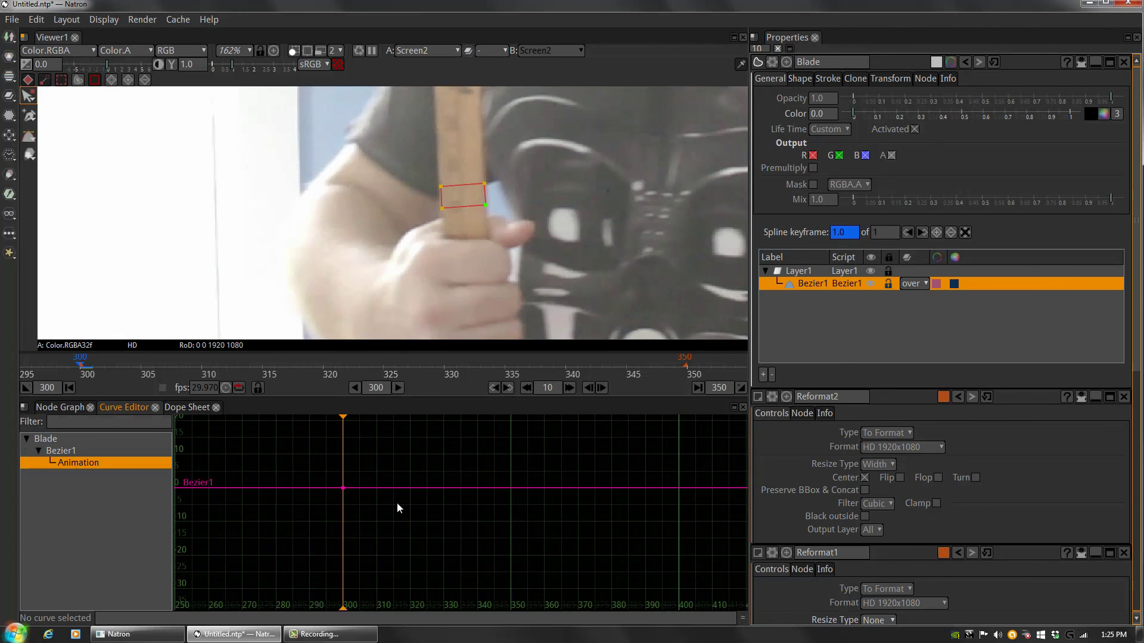
{"action": "left_click_drag", "start_coordinate": [373, 503], "coordinate": [424, 531]}
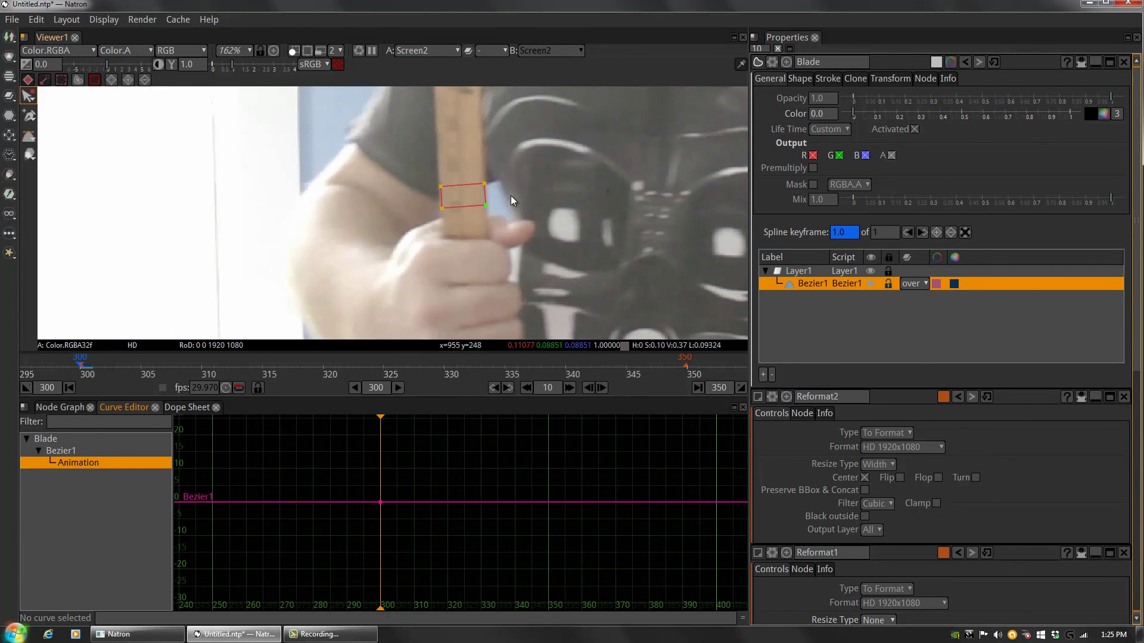
- Flip between frames 300 and 301 to compare how far the ruler moves
{"action": "key", "text": "Right"}
{"action": "key", "text": "Left"}
{"action": "key", "text": "Right"}
{"action": "key", "text": "Left"}
{"action": "key", "text": "Right"}
{"action": "key", "text": "Left"}
{"action": "key", "text": "Right"}
{"action": "key", "text": "Right"}
{"action": "key", "text": "Left"}
{"action": "key", "text": "Left"}
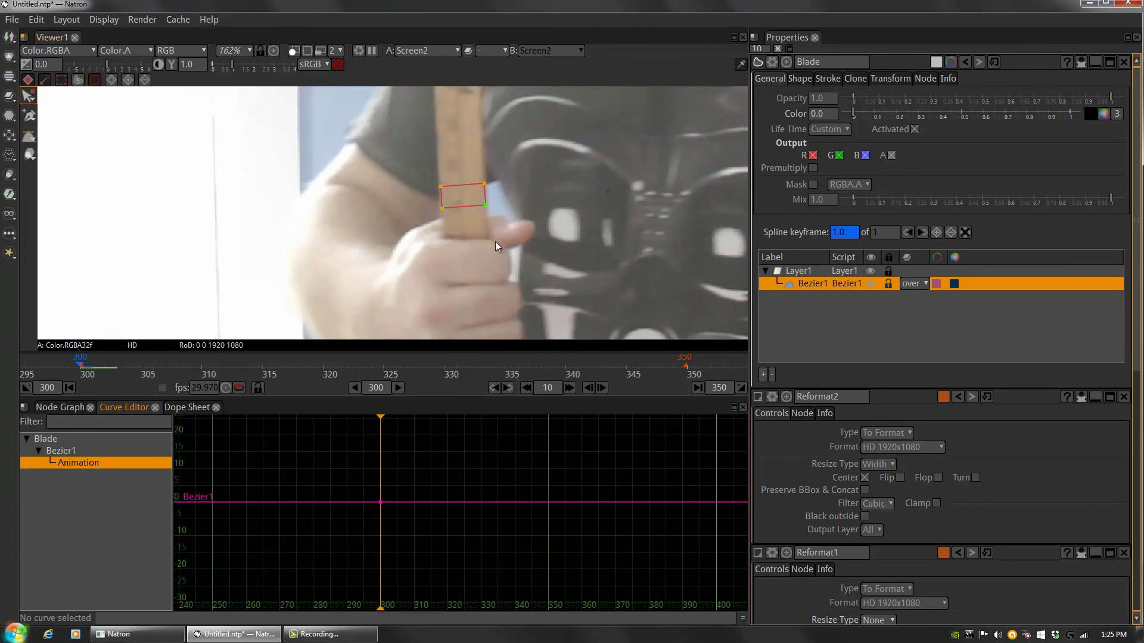
{"action": "key", "text": "Right"}
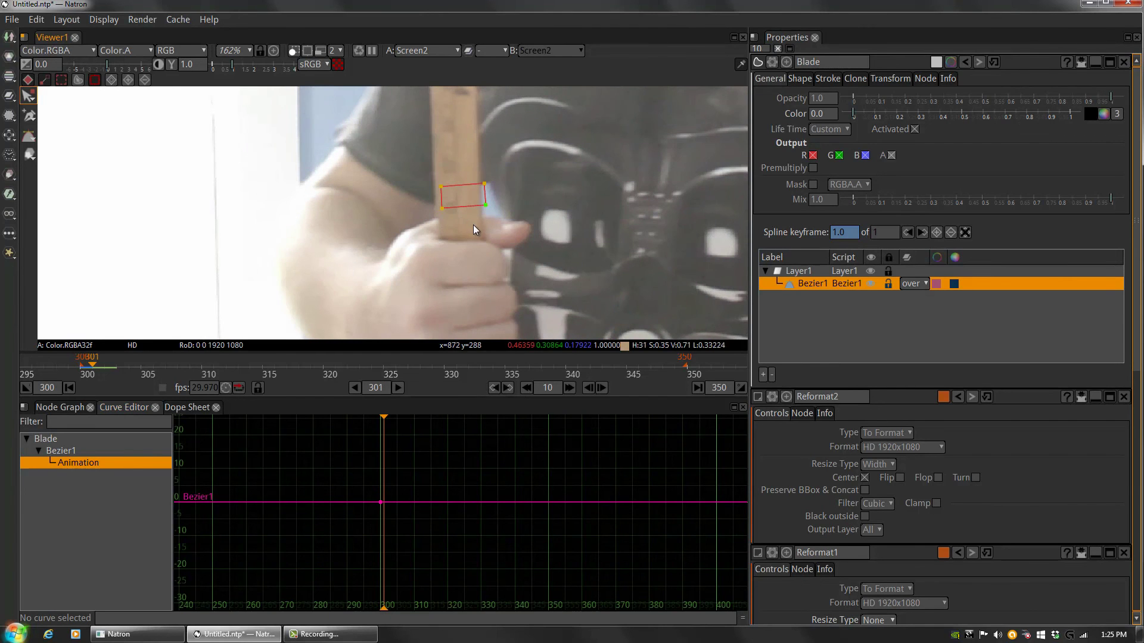
{"action": "key", "text": "Left"}
{"action": "key", "text": "Right"}
{"action": "key", "text": "Left"}
{"action": "key", "text": "Right"}
{"action": "key", "text": "Left"}
{"action": "key", "text": "Right"}
- At frame 301, nudge the Blade rectangle down onto the ruler and check it against frame 300
{"action": "left_click_drag", "start_coordinate": [457, 187], "coordinate": [462, 185]}
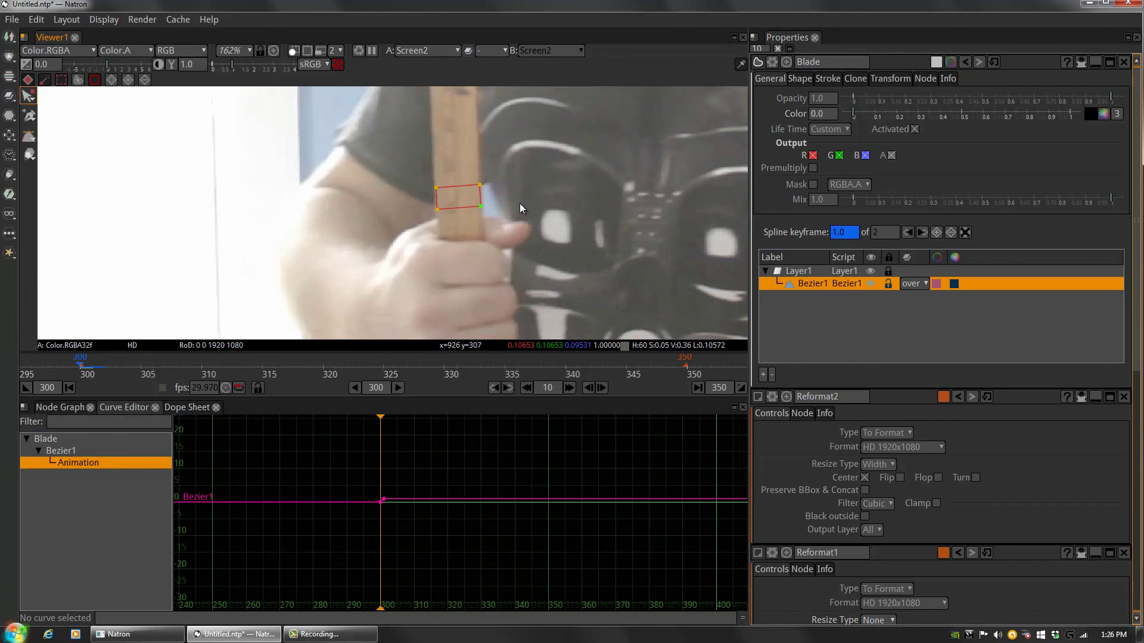
{"action": "key", "text": "Left"}
{"action": "key", "text": "Right"}
{"action": "scroll", "coordinate": [396, 500], "scroll_direction": "up", "scroll_amount": 5}
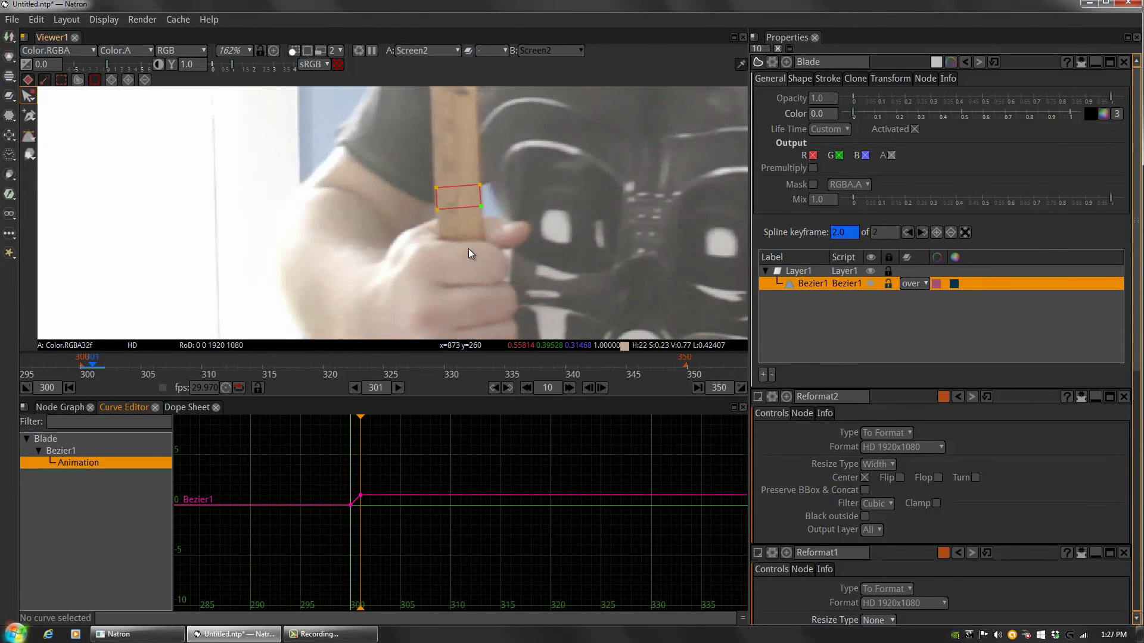
{"action": "key", "text": "Left"}
{"action": "key", "text": "Right"}
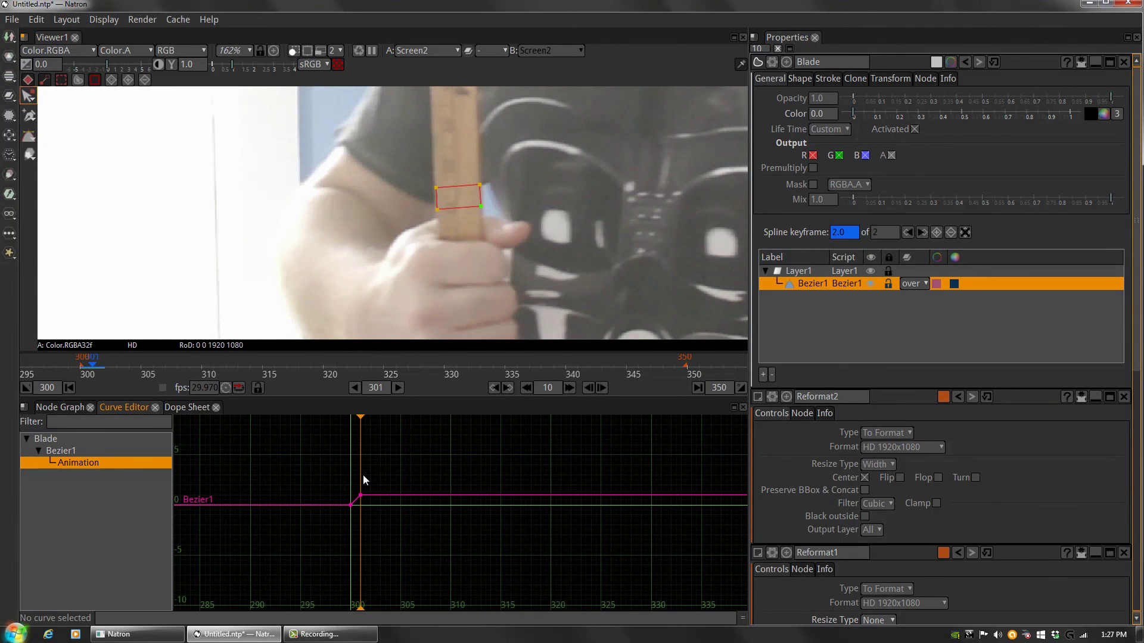
{"action": "key", "text": "Left"}
{"action": "key", "text": "Right"}
{"action": "key", "text": "Left"}
{"action": "key", "text": "Right"}
{"action": "key", "text": "Left"}
{"action": "key", "text": "Right"}
{"action": "key", "text": "Left"}
{"action": "key", "text": "Right"}
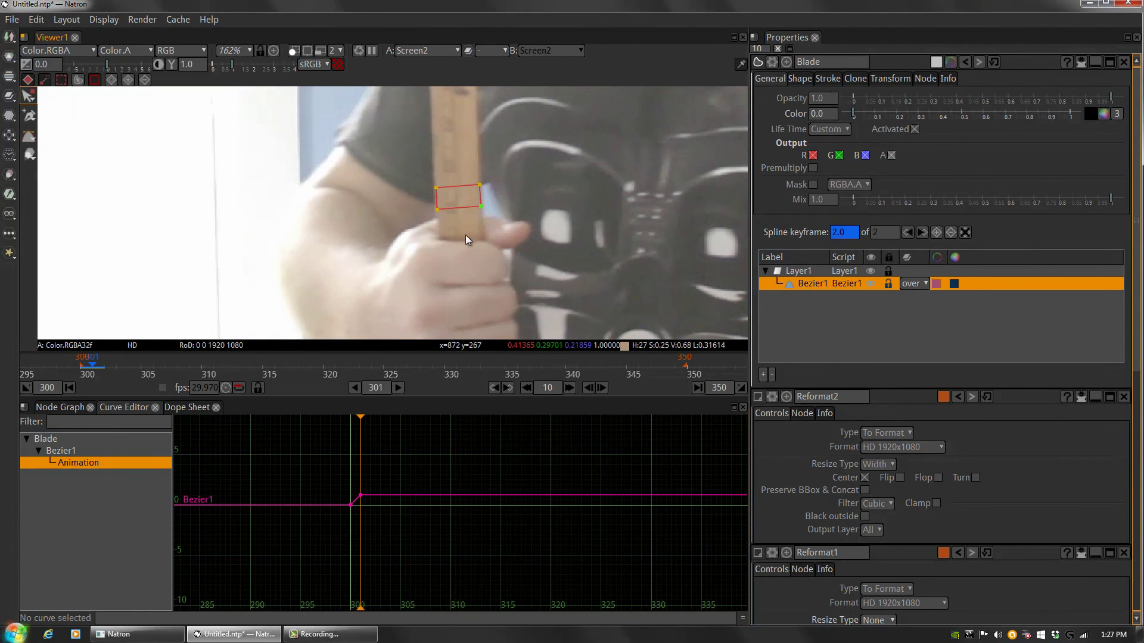
- Zoom out to see more of the ruler, then play from frame 301 to frame 306
{"action": "scroll", "coordinate": [367, 261], "scroll_direction": "down", "scroll_amount": 5}
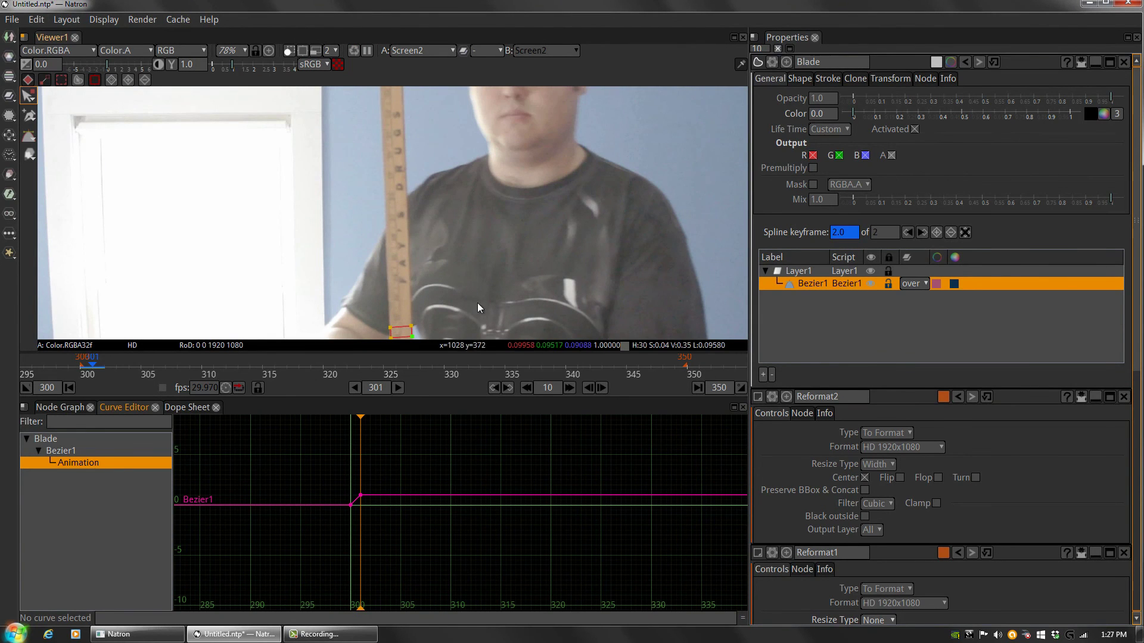
{"action": "left_click_drag", "start_coordinate": [478, 303], "coordinate": [466, 230]}
{"action": "key", "text": "Left"}
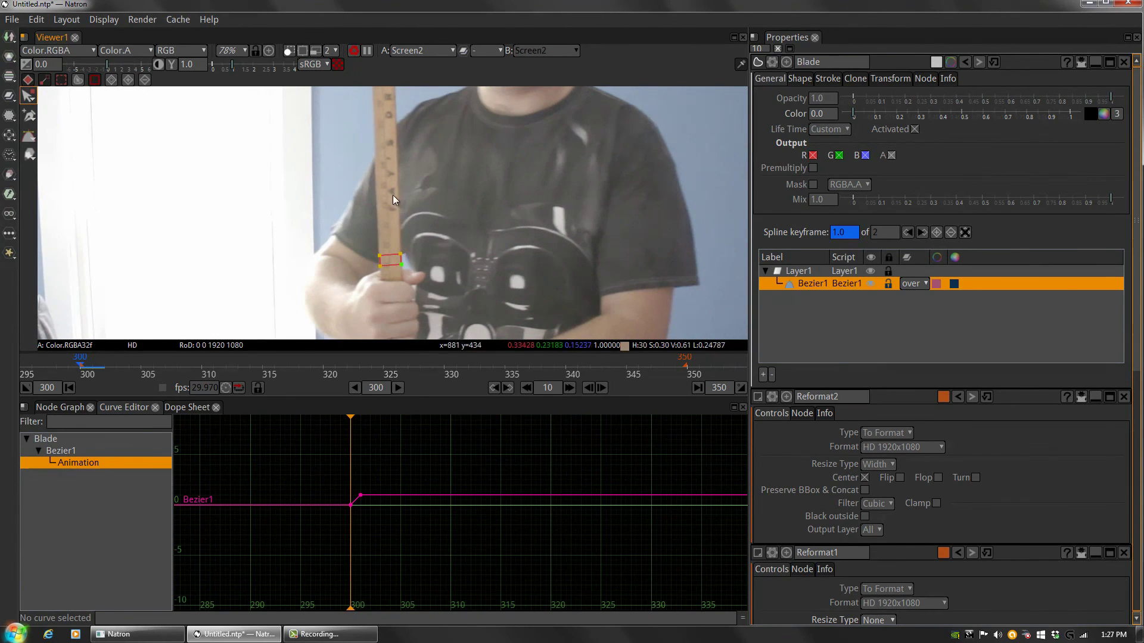
{"action": "key", "text": "Right"}
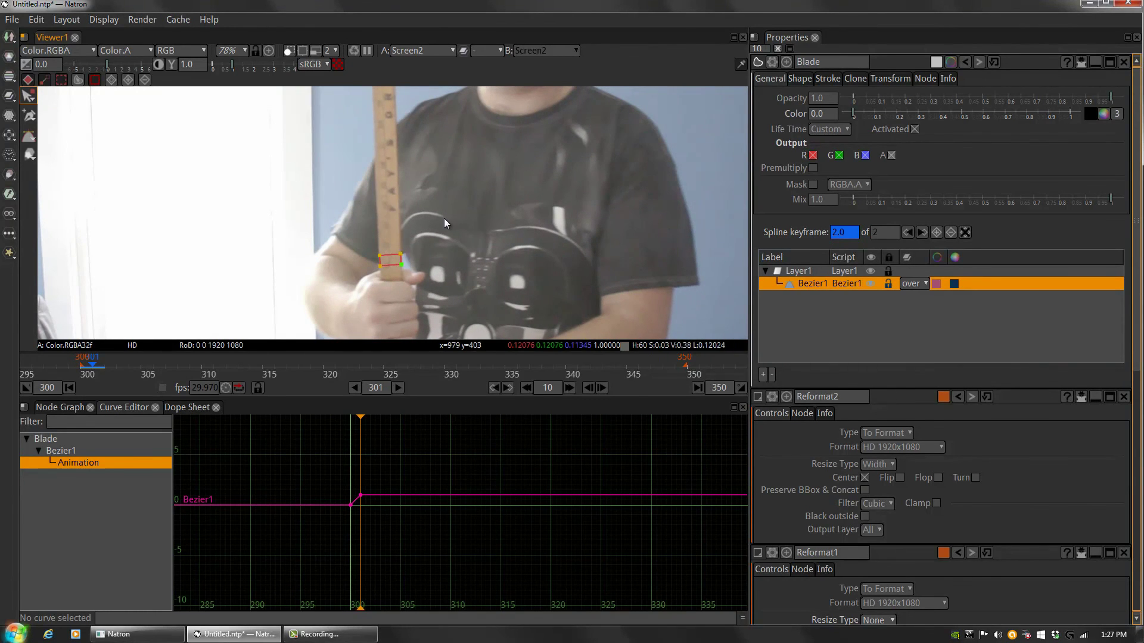
{"action": "scroll", "coordinate": [441, 154], "scroll_direction": "down", "scroll_amount": 1}
{"action": "scroll", "coordinate": [429, 239], "scroll_direction": "down", "scroll_amount": 1}
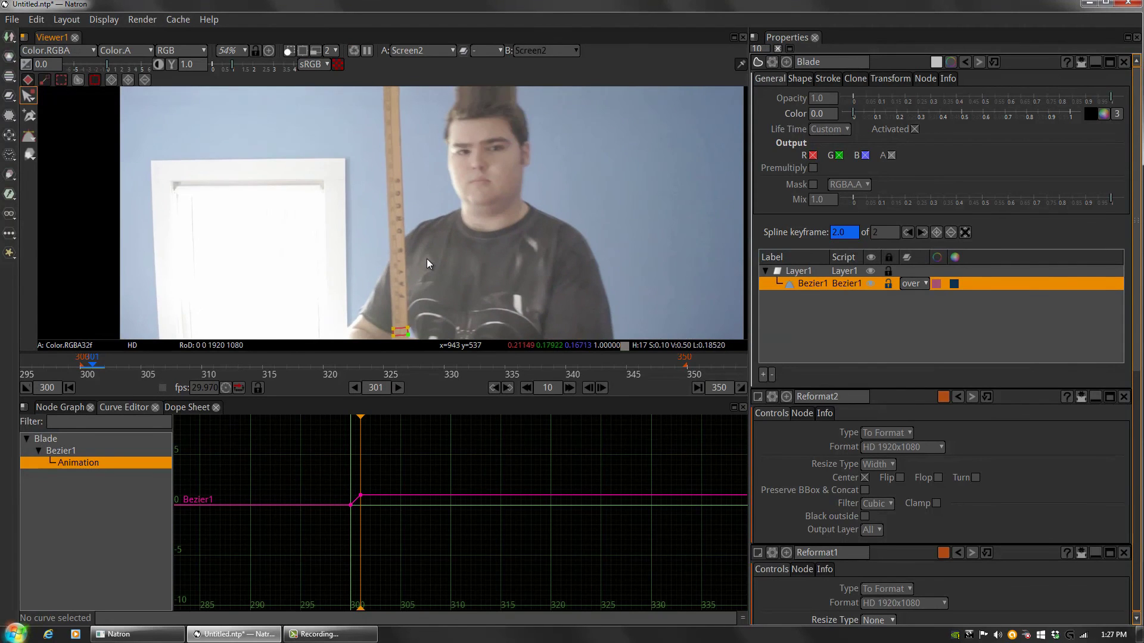
{"action": "scroll", "coordinate": [427, 256], "scroll_direction": "down", "scroll_amount": 1}
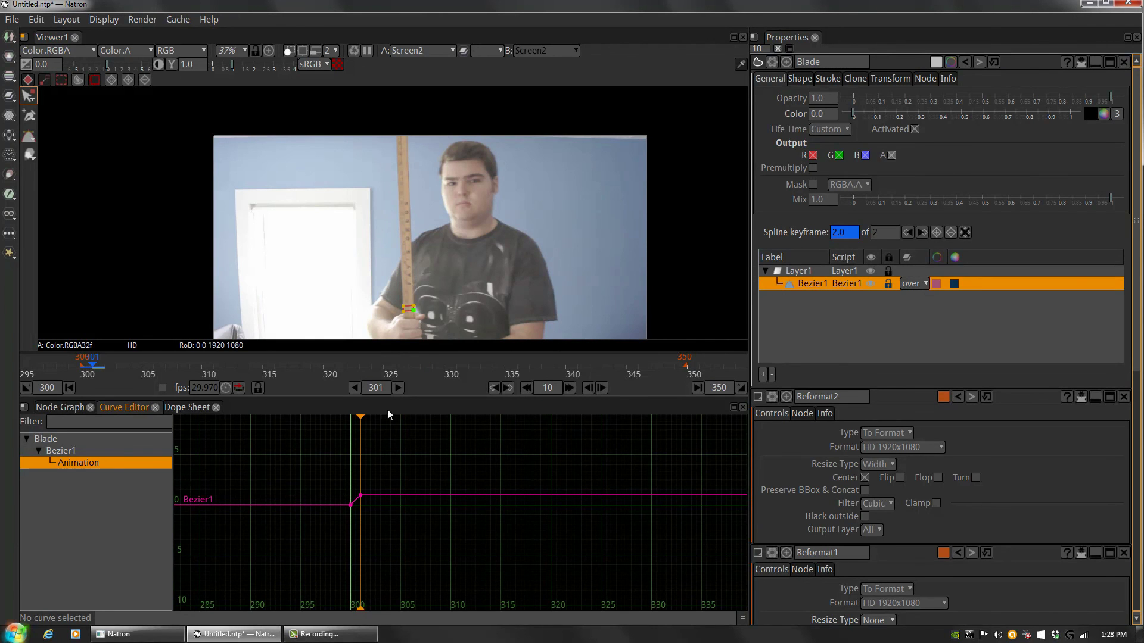
{"action": "key", "text": "l"}
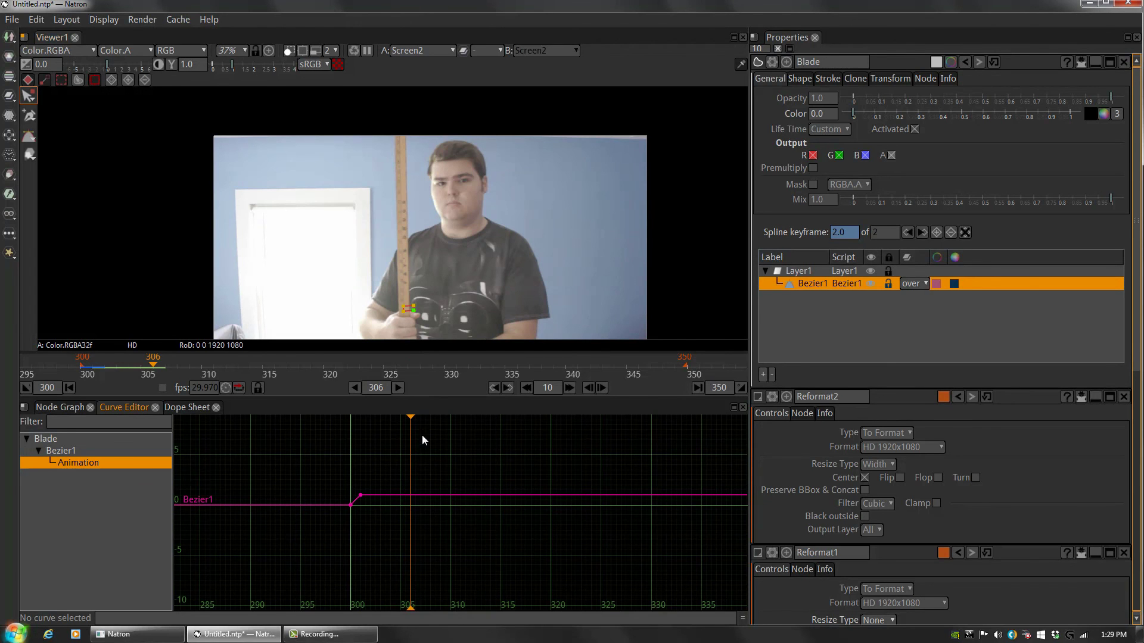
- At frame 306, shift the Blade rectangle left onto the moved ruler
{"action": "scroll", "coordinate": [388, 319], "scroll_direction": "up", "scroll_amount": 4}
{"action": "scroll", "coordinate": [388, 321], "scroll_direction": "up", "scroll_amount": 2}
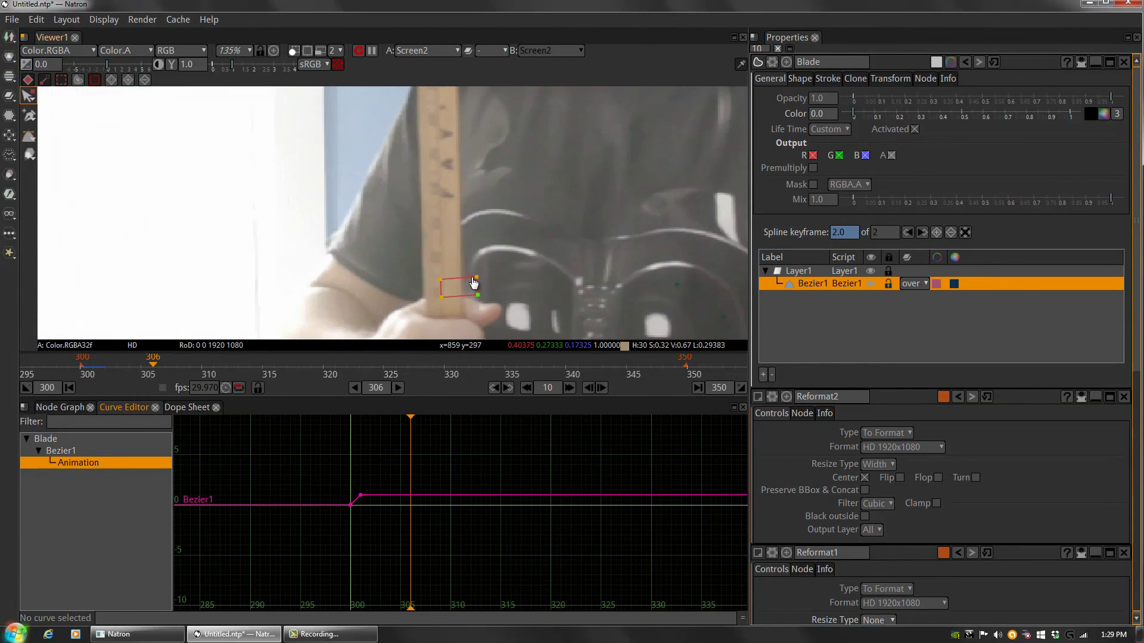
{"action": "scroll", "coordinate": [458, 285], "scroll_direction": "up", "scroll_amount": 3}
{"action": "left_click_drag", "start_coordinate": [449, 281], "coordinate": [413, 277]}
{"action": "left_click_drag", "start_coordinate": [481, 290], "coordinate": [502, 190]}
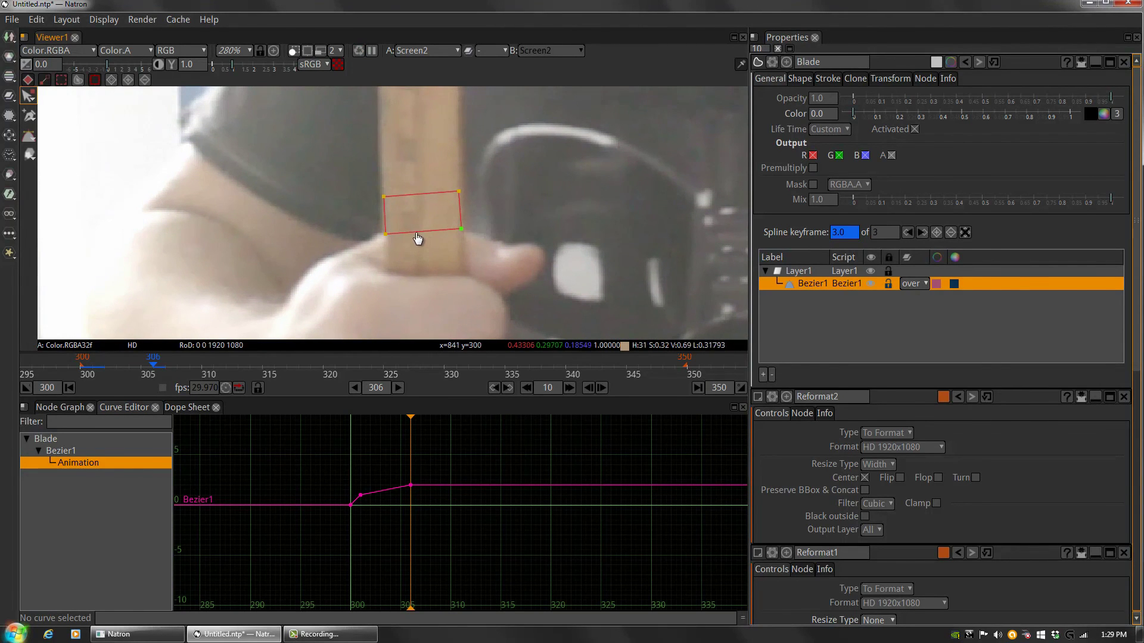
{"action": "left_click_drag", "start_coordinate": [422, 231], "coordinate": [423, 229]}
- Stretch the shape's top points up the ruler into a tall, level strip
{"action": "scroll", "coordinate": [457, 239], "scroll_direction": "down", "scroll_amount": 8}
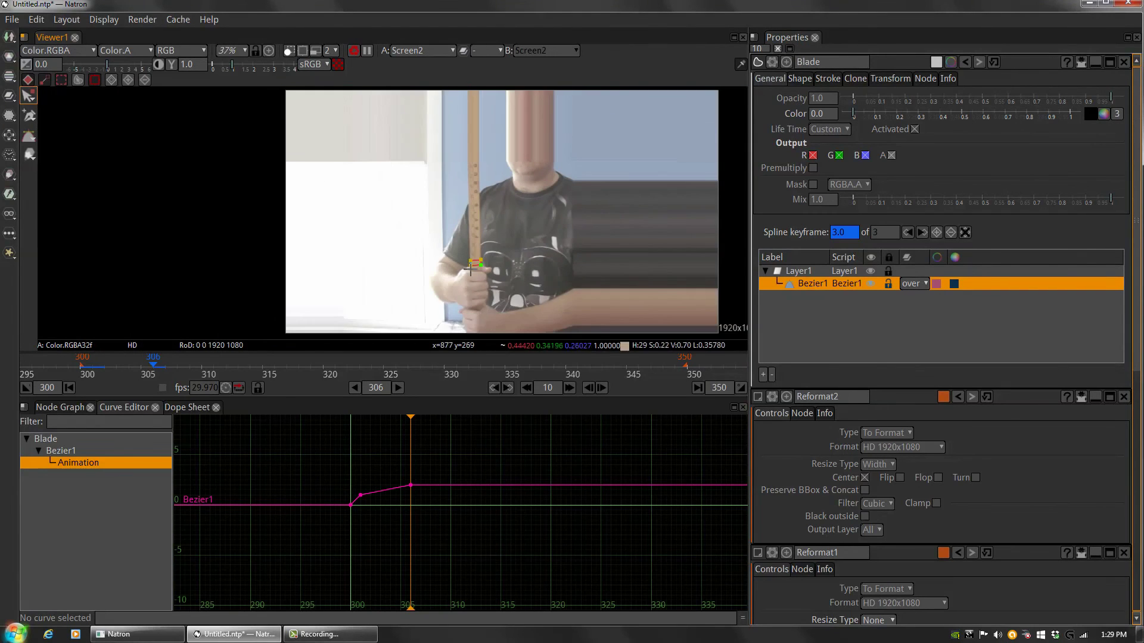
{"action": "scroll", "coordinate": [524, 237], "scroll_direction": "down", "scroll_amount": 2}
{"action": "left_click_drag", "start_coordinate": [450, 315], "coordinate": [449, 198]}
{"action": "scroll", "coordinate": [437, 227], "scroll_direction": "up", "scroll_amount": 5}
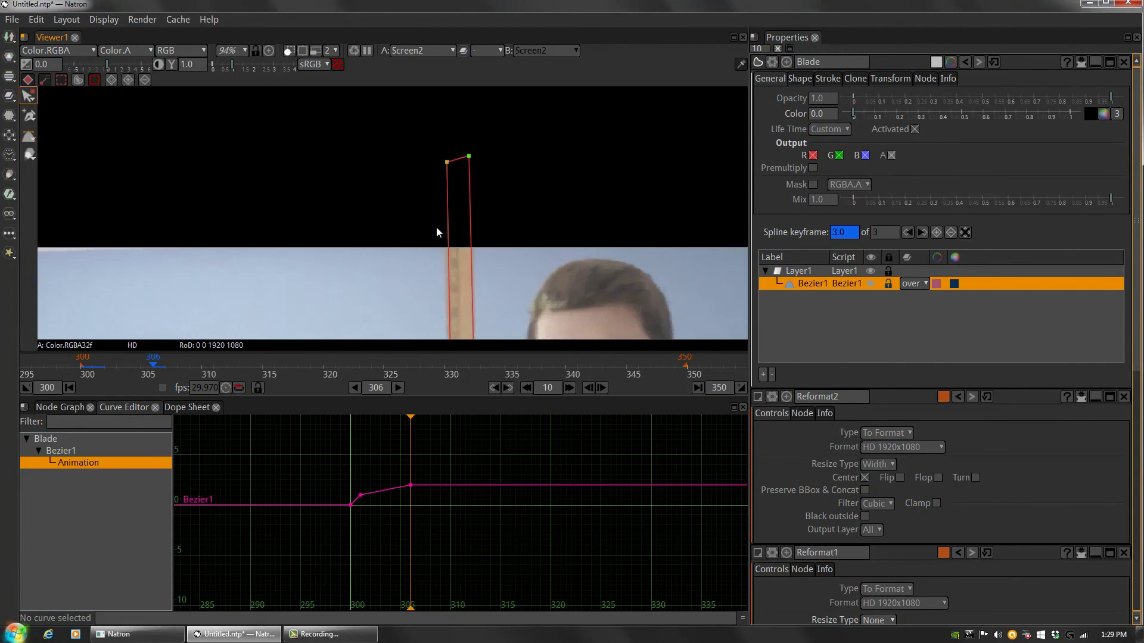
{"action": "left_click_drag", "start_coordinate": [449, 117], "coordinate": [449, 111]}
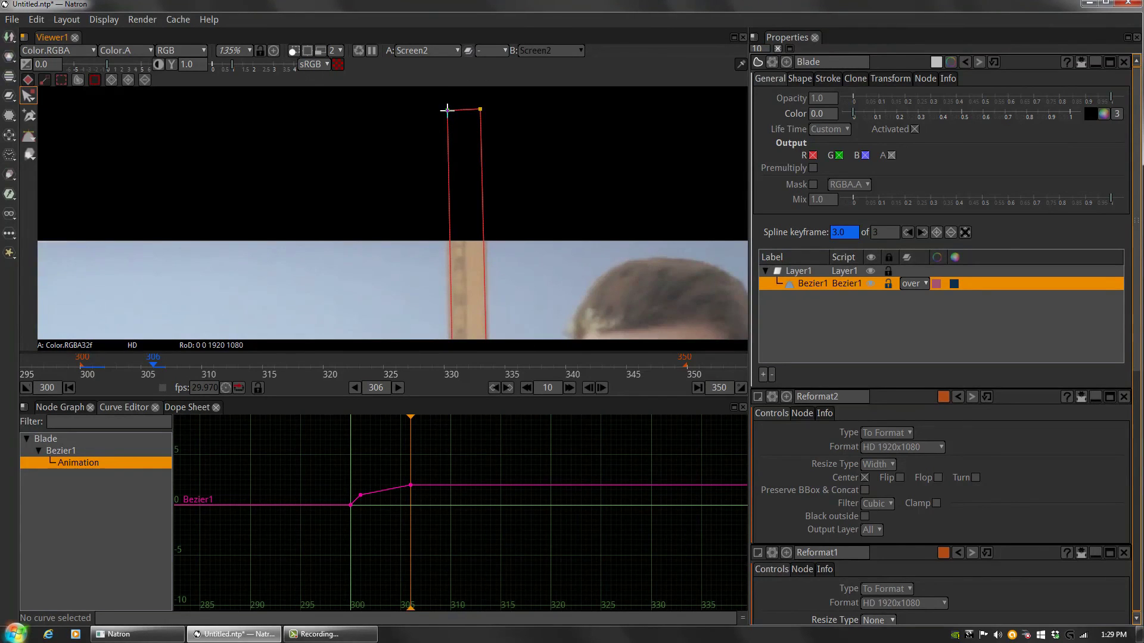
{"action": "left_click_drag", "start_coordinate": [548, 212], "coordinate": [516, 182]}
{"action": "scroll", "coordinate": [505, 191], "scroll_direction": "down", "scroll_amount": 2}
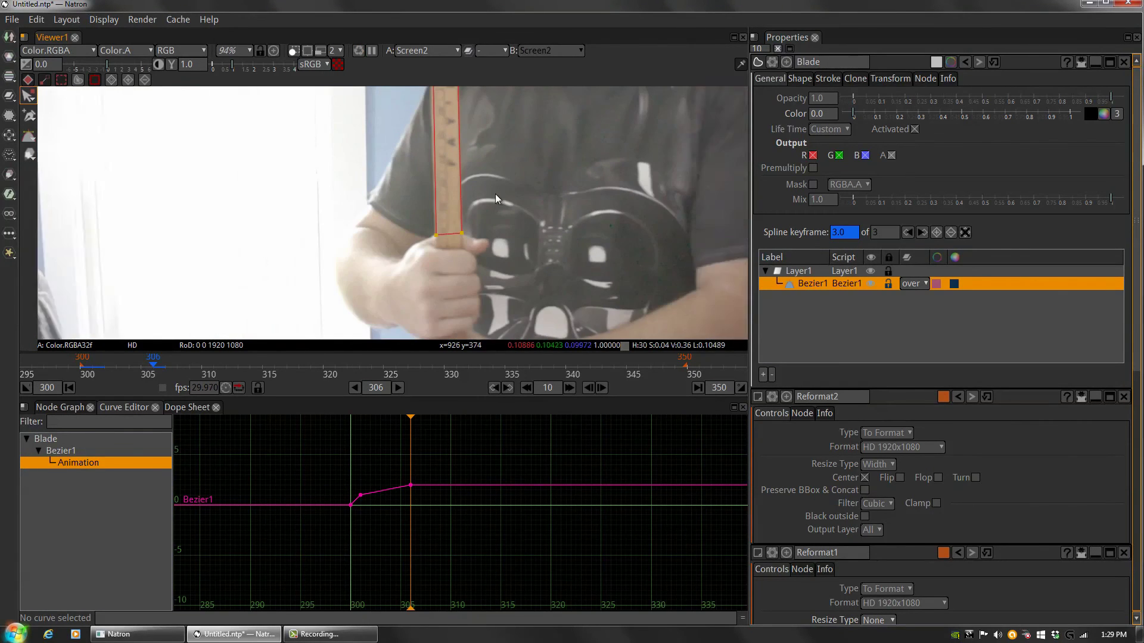
{"action": "scroll", "coordinate": [496, 184], "scroll_direction": "up", "scroll_amount": 2}
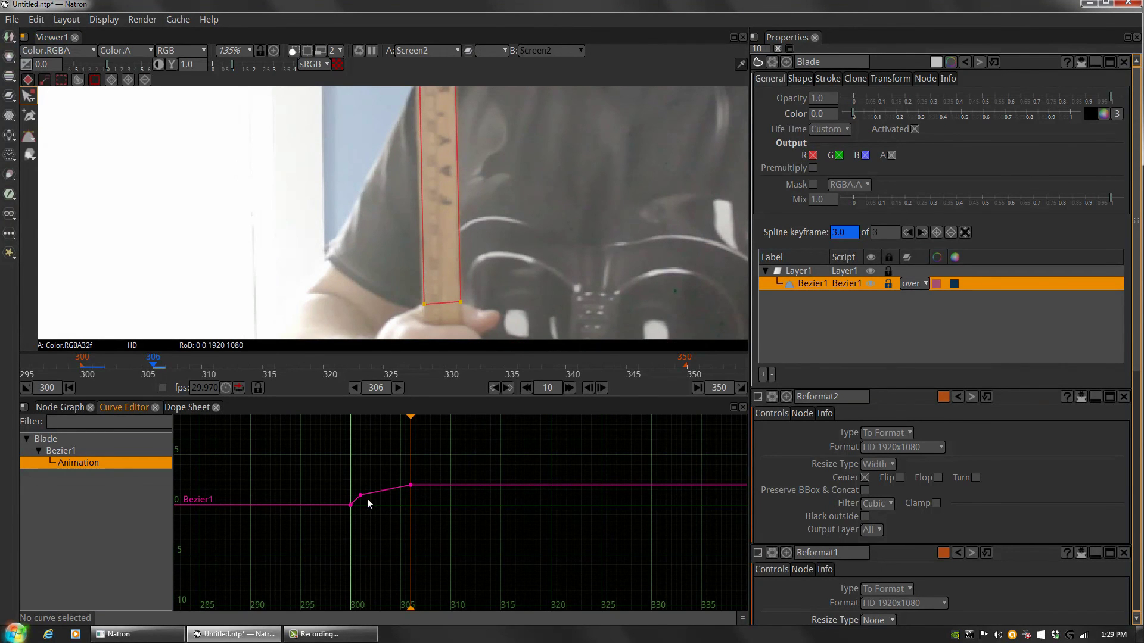
- Go back to frame 303 and move the strip's top-left corner onto the ruler's edge
{"action": "left_click_drag", "start_coordinate": [401, 474], "coordinate": [389, 492]}
{"action": "key", "text": "Right"}
{"action": "key", "text": "Right"}
{"action": "key", "text": "Right"}
{"action": "key", "text": "Left"}
{"action": "key", "text": "Left"}
{"action": "key", "text": "Left"}
{"action": "key", "text": "Left"}
{"action": "key", "text": "Left"}
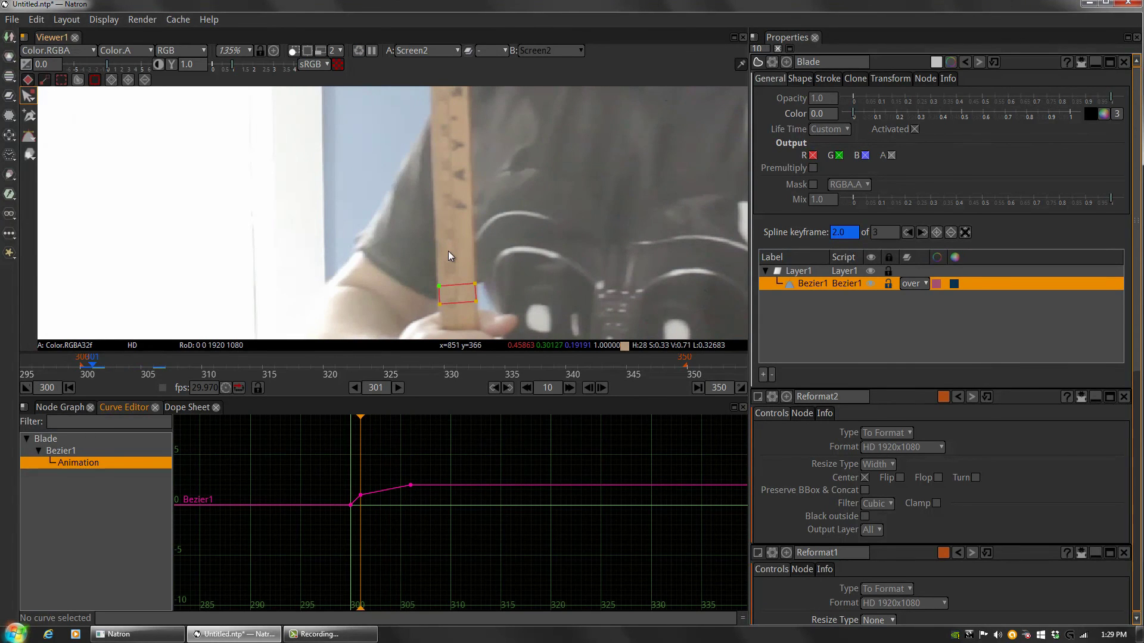
{"action": "key", "text": "Right"}
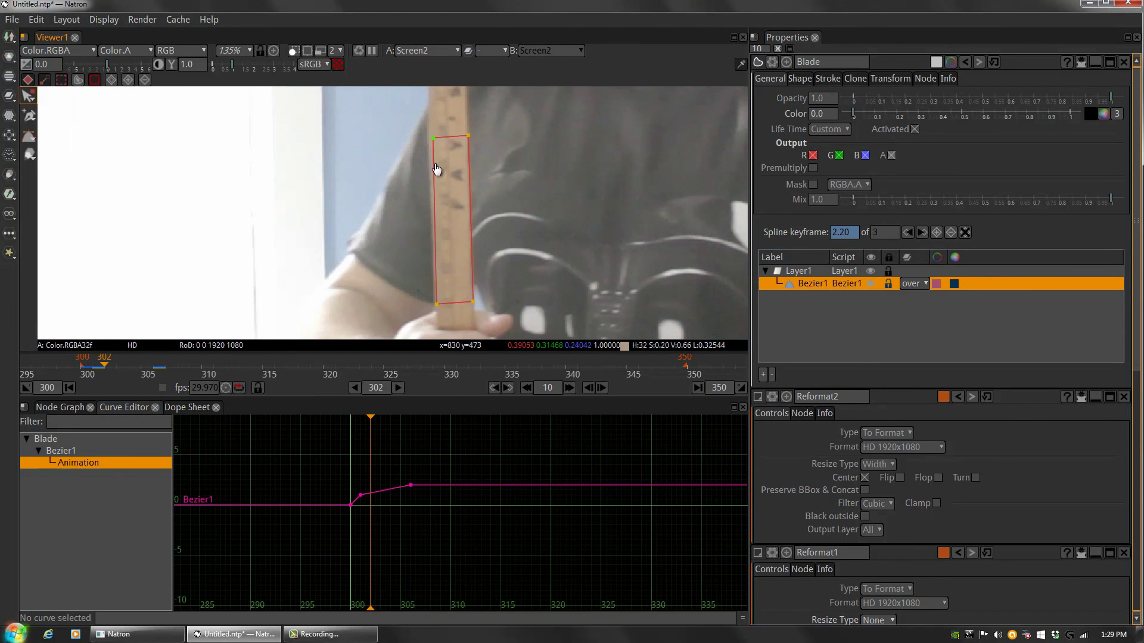
{"action": "key", "text": "Right"}
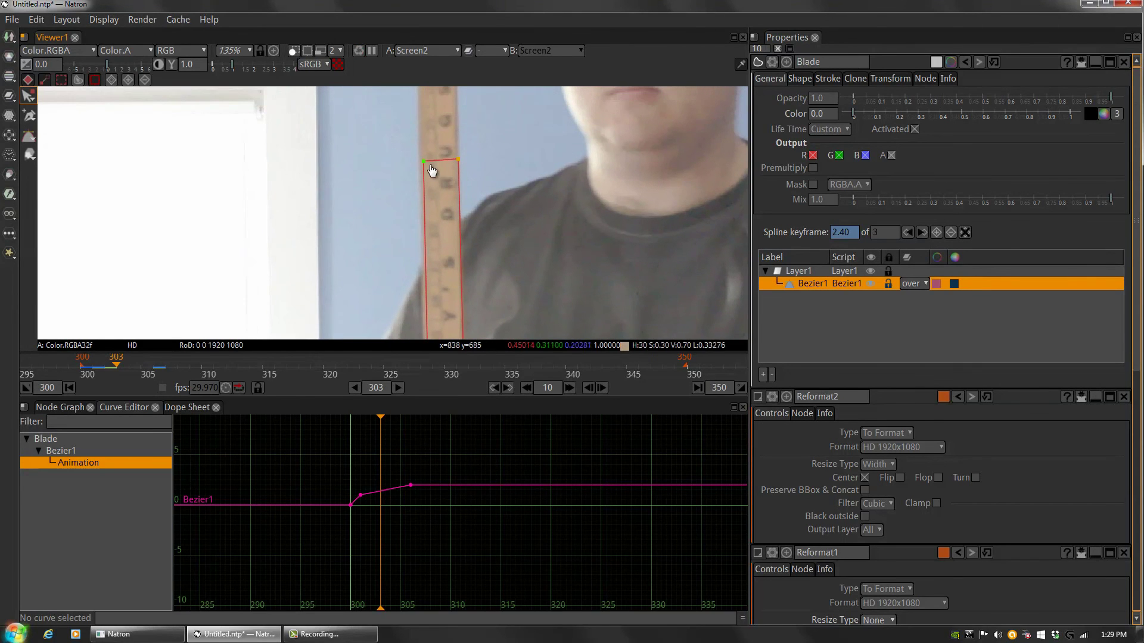
{"action": "left_click_drag", "start_coordinate": [425, 161], "coordinate": [456, 159]}
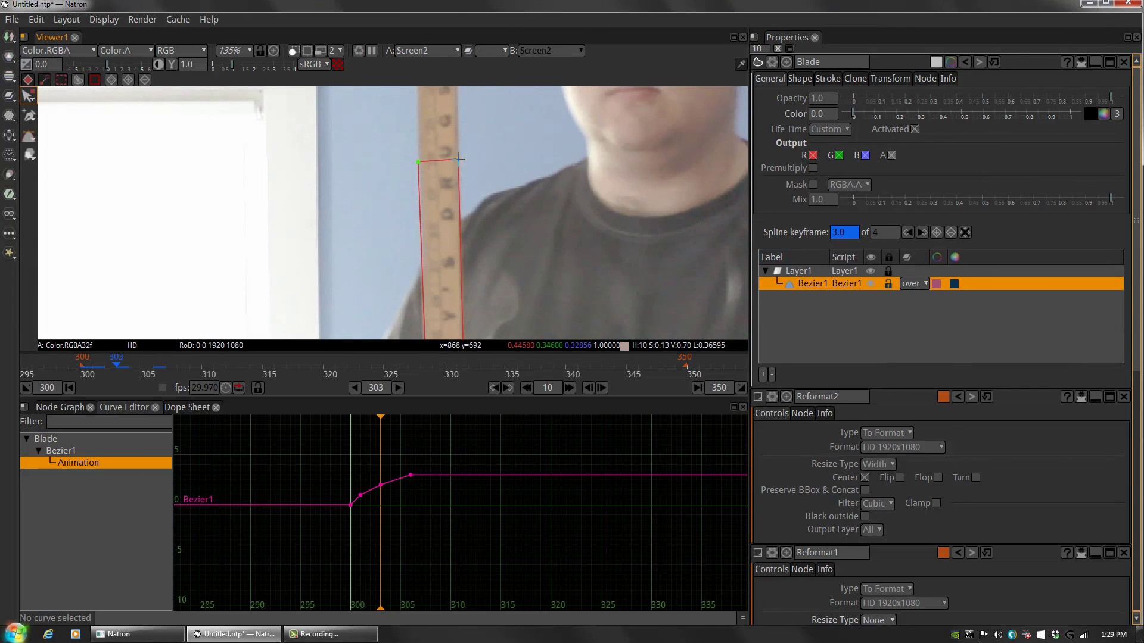
{"action": "left_click", "coordinate": [420, 163]}
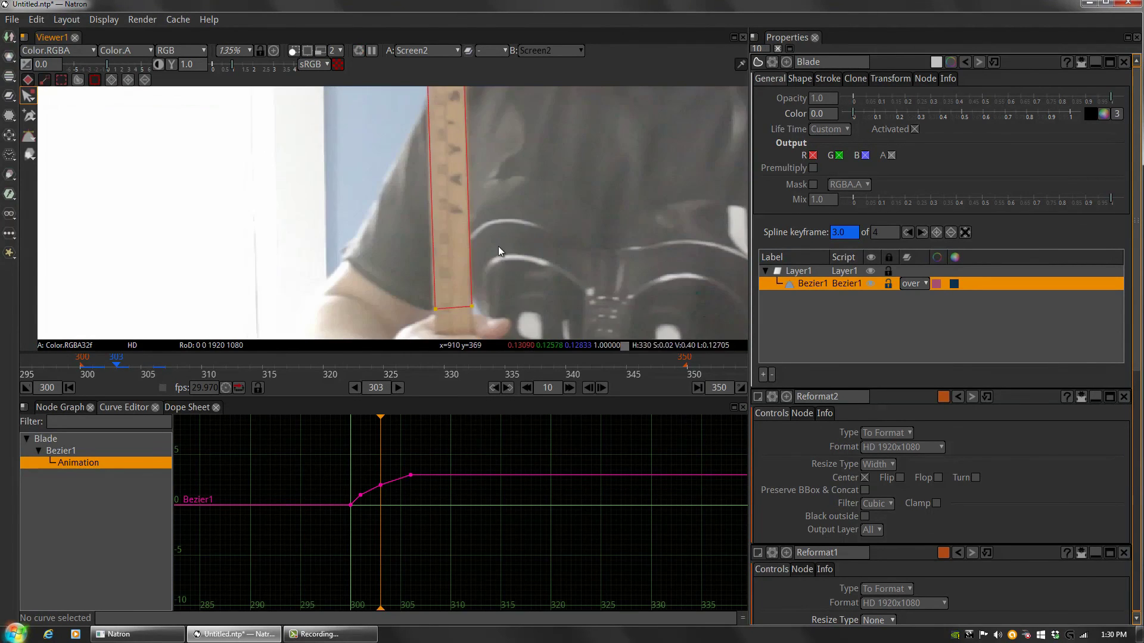
- Step through frames 304–306 and back, zooming onto the ruler's bottom to inspect the blade's lower edge
{"action": "key", "text": "Right"}
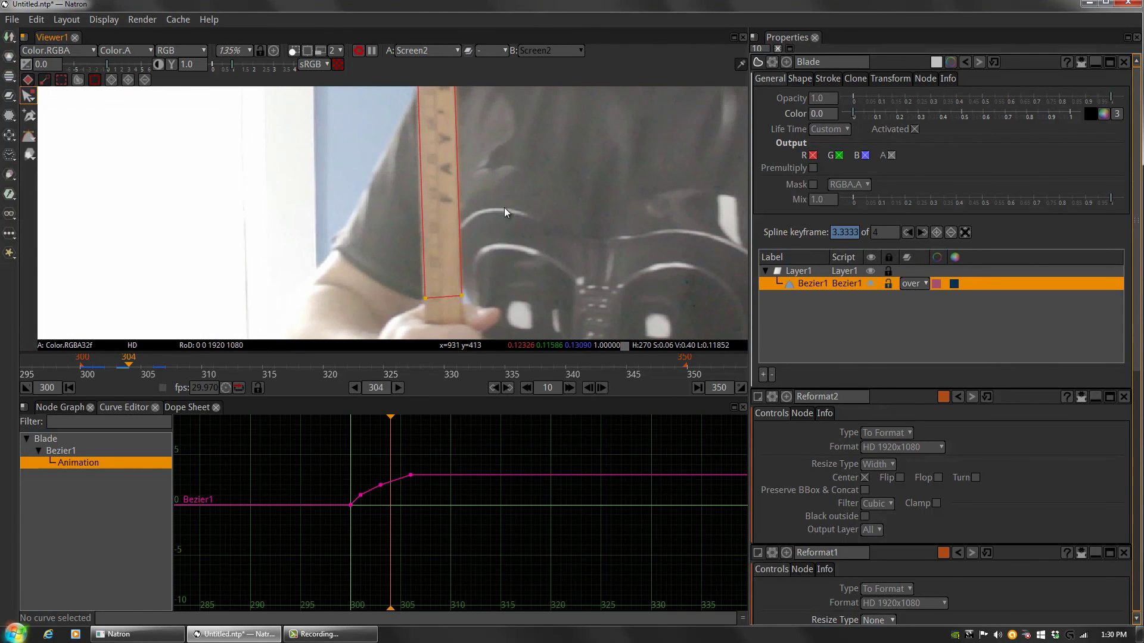
{"action": "key", "text": "Right"}
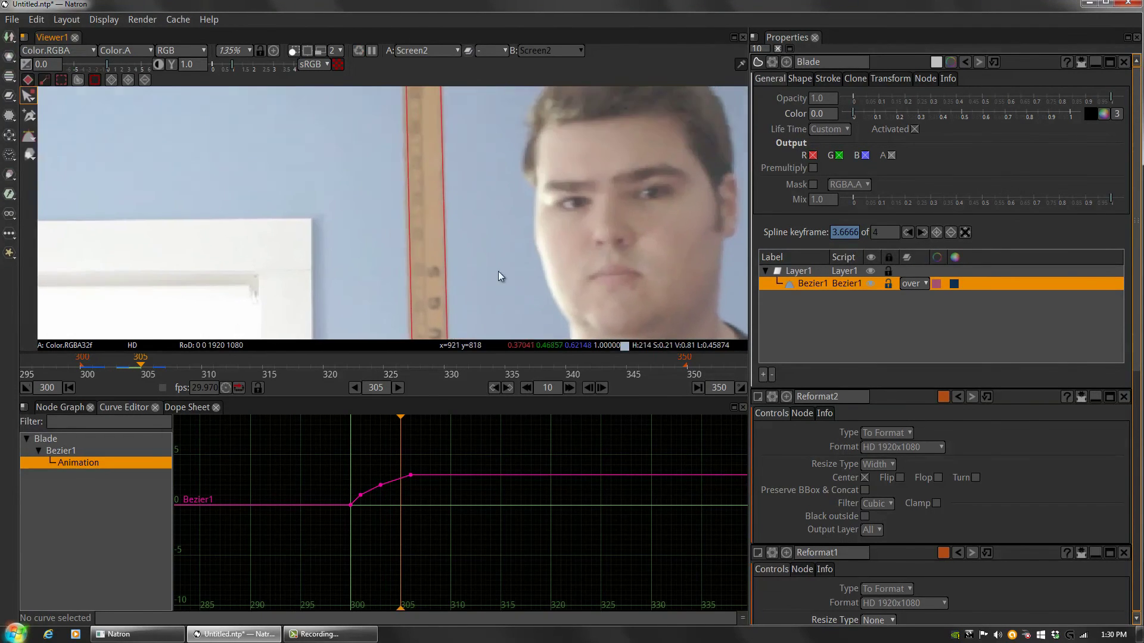
{"action": "key", "text": "Right"}
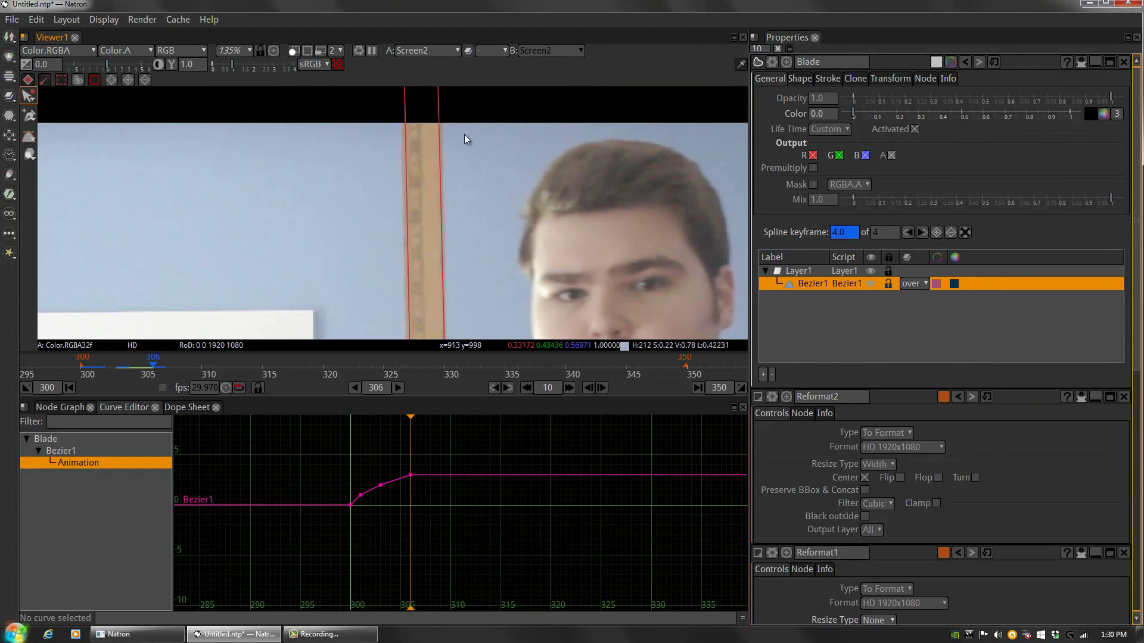
{"action": "scroll", "coordinate": [460, 266], "scroll_direction": "down", "scroll_amount": 3}
{"action": "scroll", "coordinate": [459, 266], "scroll_direction": "down", "scroll_amount": 2}
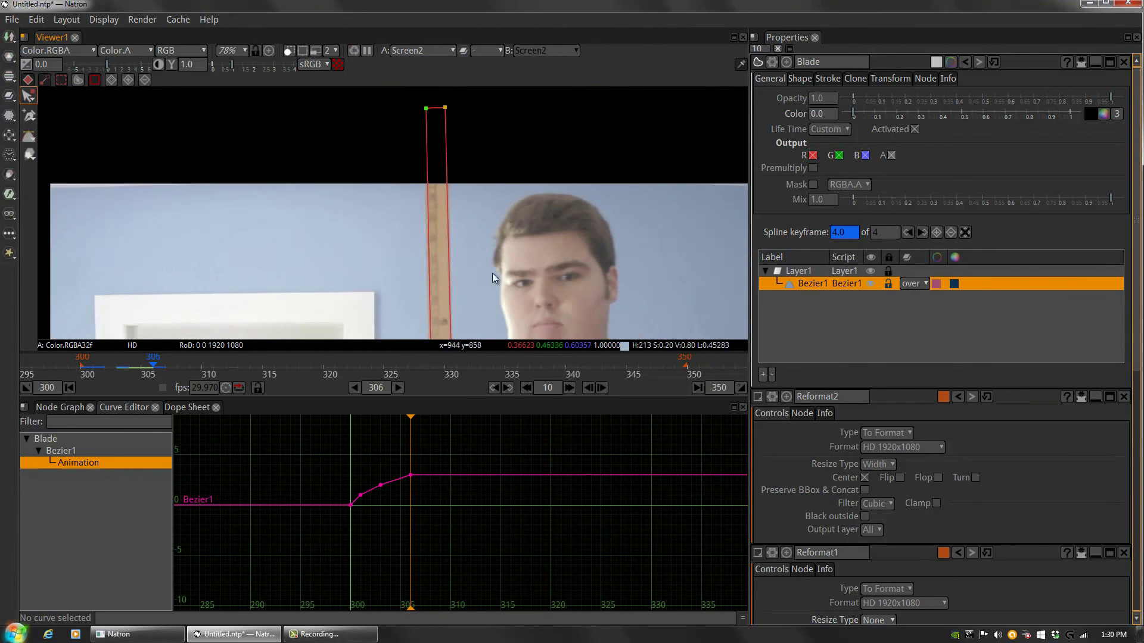
{"action": "left_click_drag", "start_coordinate": [492, 273], "coordinate": [499, 167]}
{"action": "scroll", "coordinate": [525, 256], "scroll_direction": "down", "scroll_amount": 6}
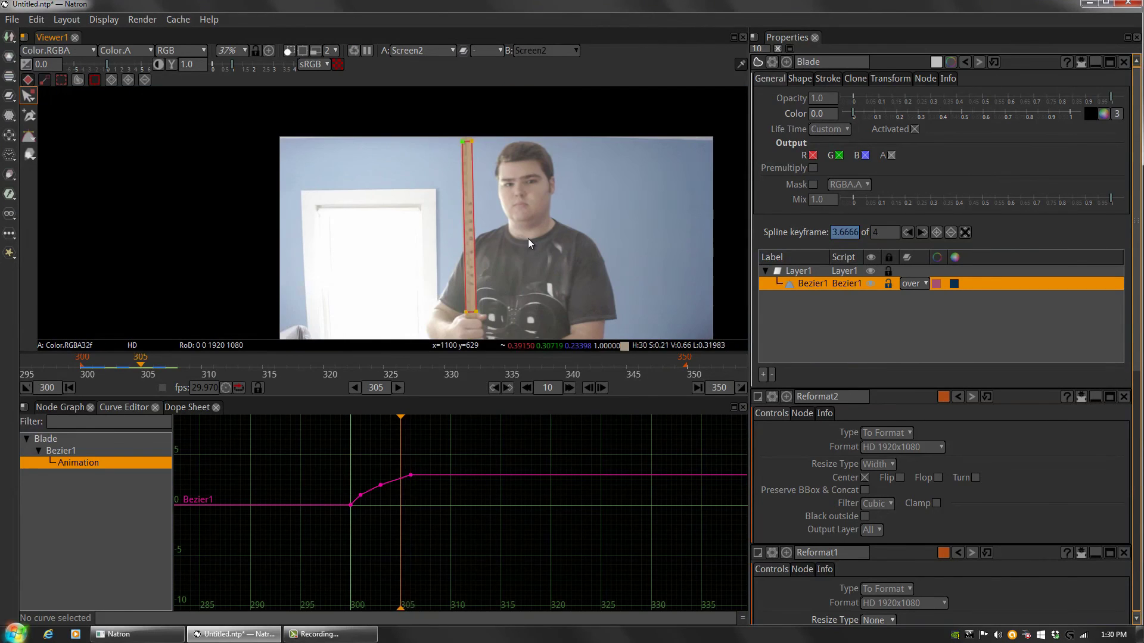
{"action": "key", "text": "Left"}
{"action": "key", "text": "Left"}
{"action": "key", "text": "Left"}
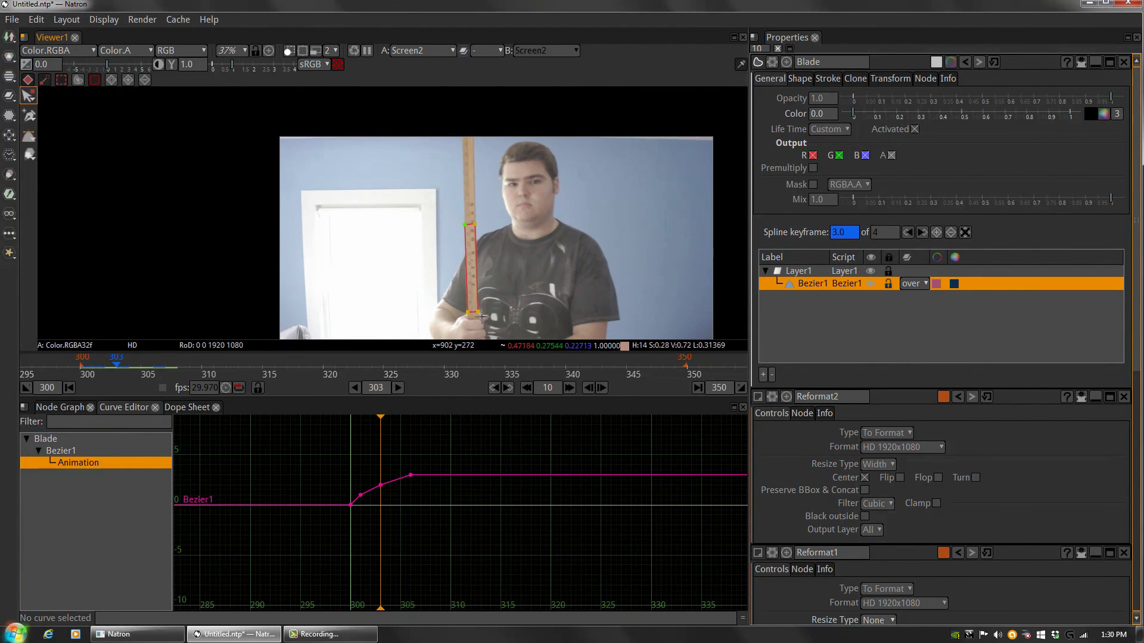
{"action": "scroll", "coordinate": [470, 322], "scroll_direction": "up", "scroll_amount": 10}
- Raise the blade's bottom-left corner and lower the bottom-right so its lower edge sits level
{"action": "key", "text": "Left"}
{"action": "key", "text": "Left"}
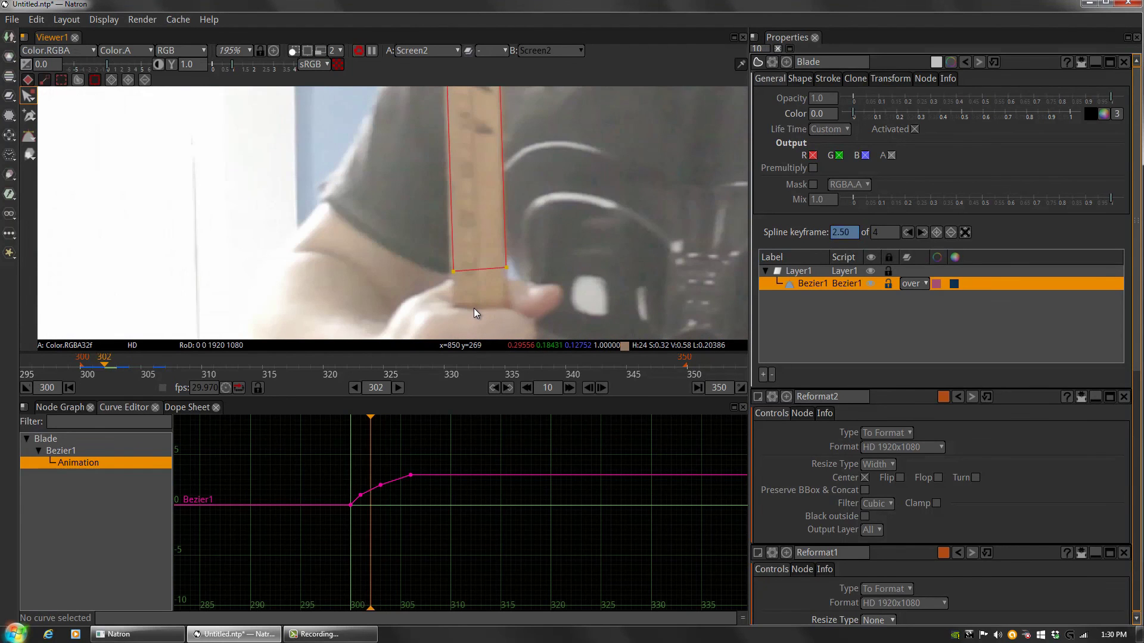
{"action": "key", "text": "Right"}
{"action": "key", "text": "Right"}
{"action": "key", "text": "Right"}
{"action": "key", "text": "Right"}
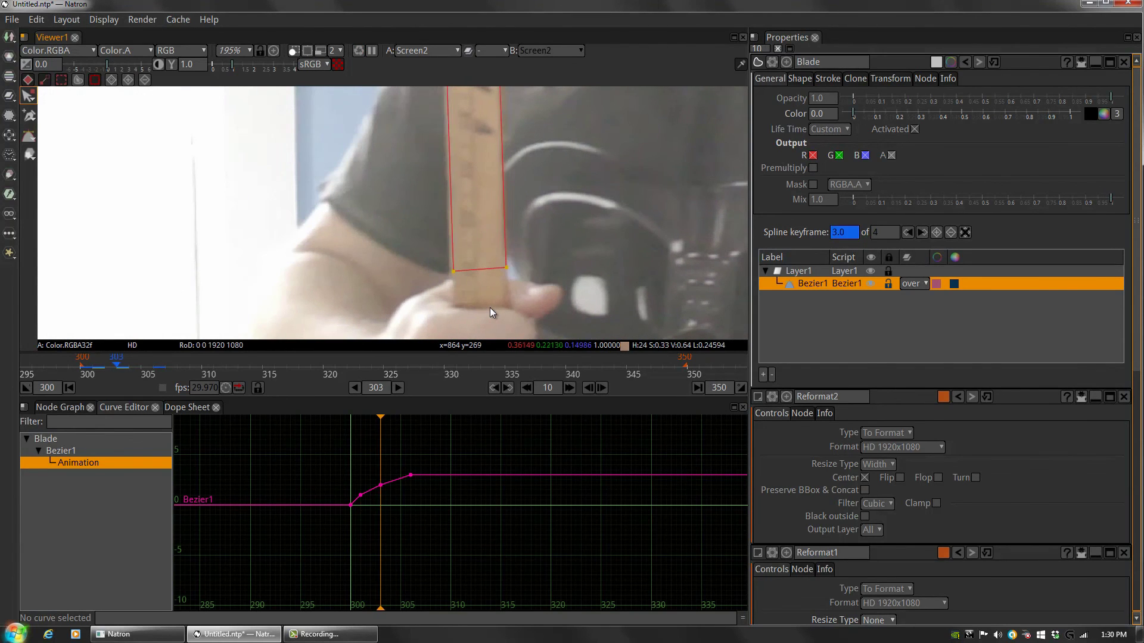
{"action": "key", "text": "Right"}
{"action": "mouse_move", "coordinate": [446, 272]}
{"action": "left_mouse_down"}
{"action": "mouse_move", "coordinate": [440, 260]}
{"action": "mouse_move", "coordinate": [494, 256]}
{"action": "left_mouse_up"}
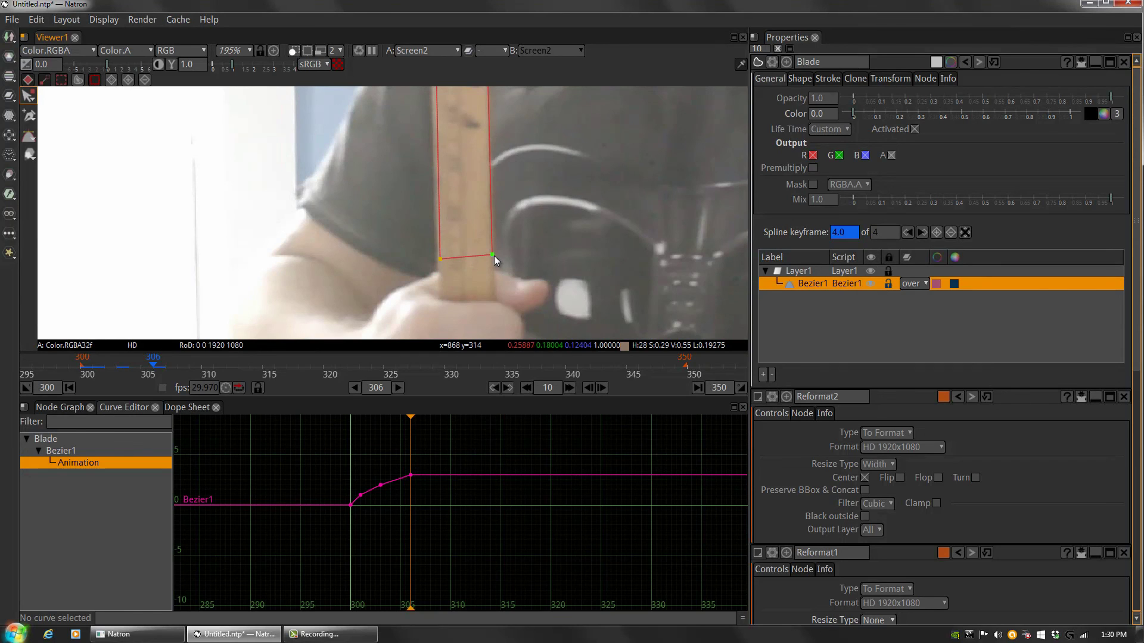
{"action": "left_click_drag", "start_coordinate": [493, 255], "coordinate": [493, 259]}
- Scrub frames 300–305 to check the strip's motion, reframing the ruler and hand in view
{"action": "key", "text": "Left"}
{"action": "key", "text": "Left"}
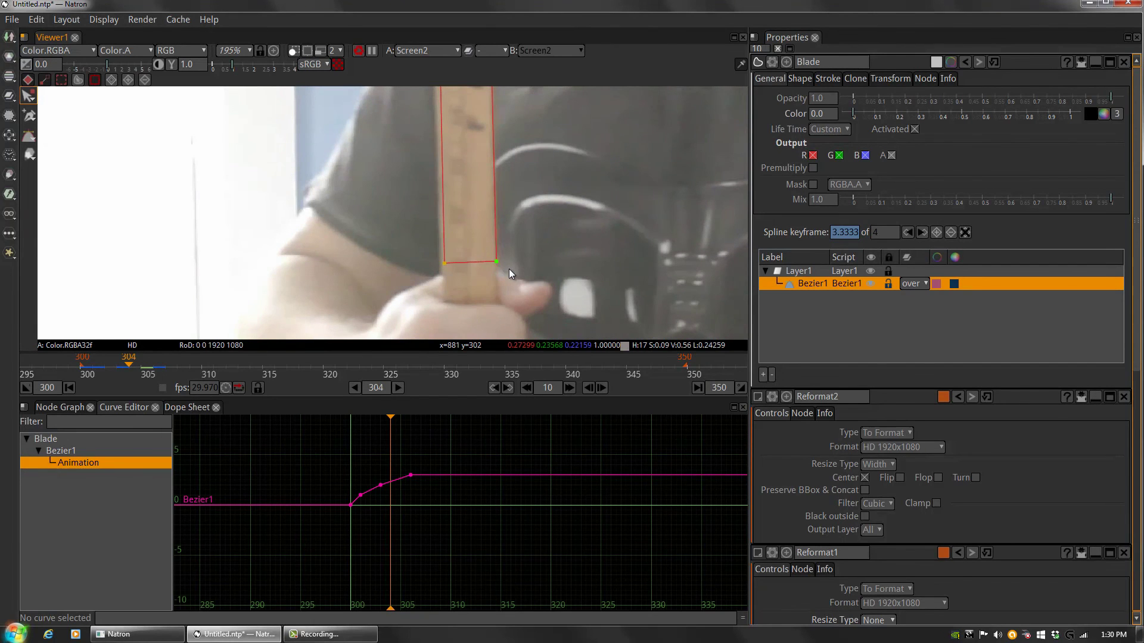
{"action": "key", "text": "Left"}
{"action": "key", "text": "Left"}
{"action": "key", "text": "Left"}
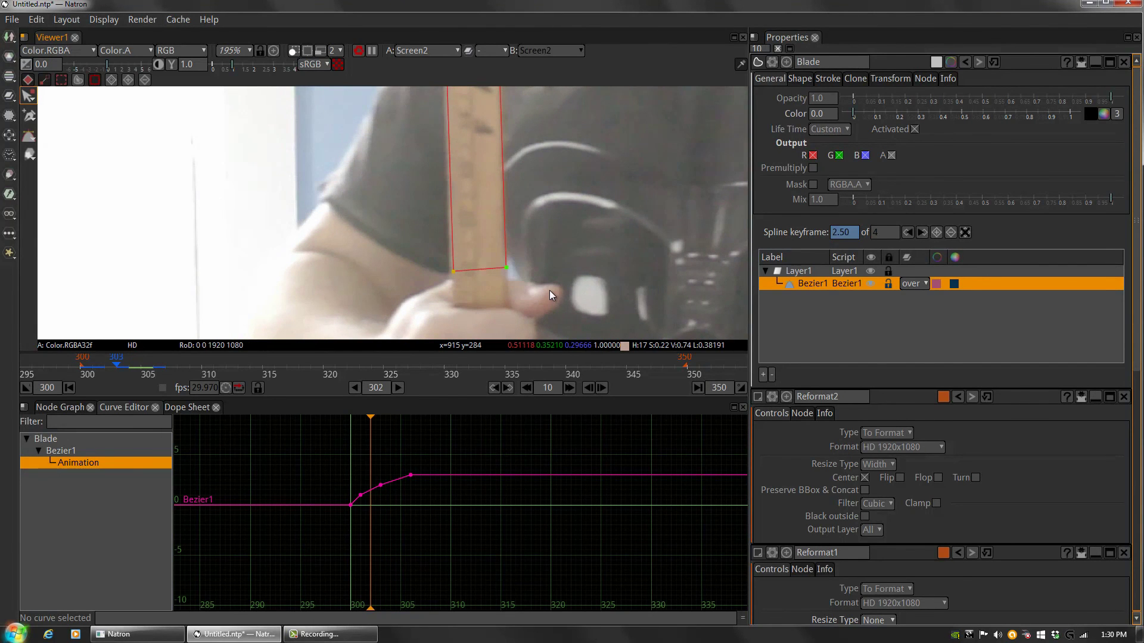
{"action": "key", "text": "Right"}
{"action": "key", "text": "Right"}
{"action": "key", "text": "Right"}
{"action": "key", "text": "Right"}
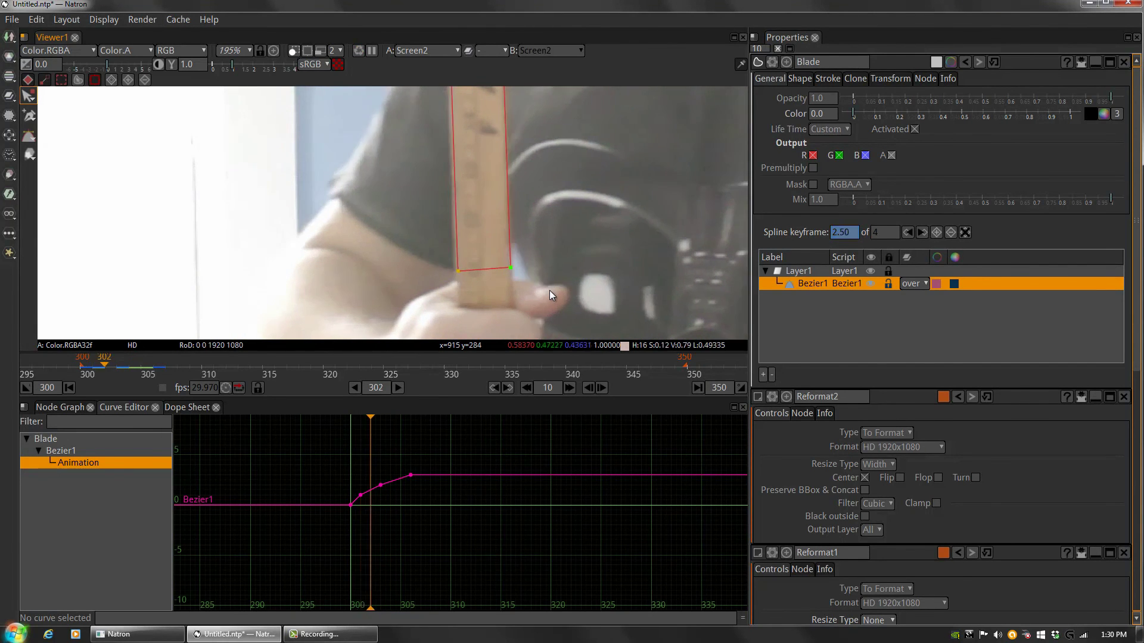
{"action": "key", "text": "Left"}
{"action": "key", "text": "Left"}
{"action": "key", "text": "Left"}
{"action": "key", "text": "Left"}
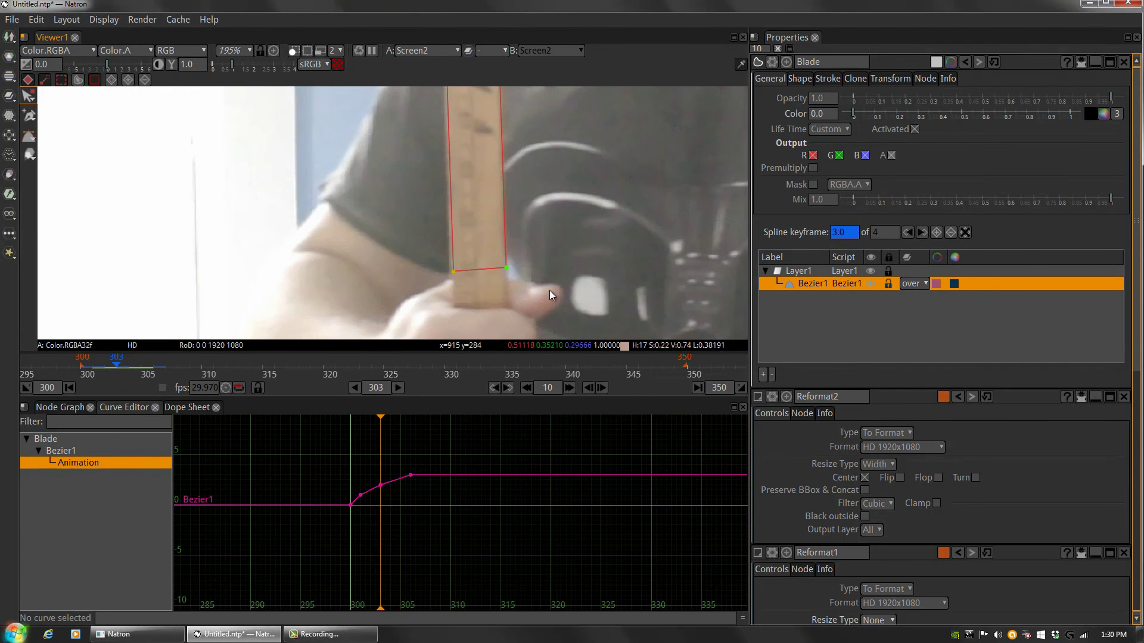
{"action": "key", "text": "Left"}
{"action": "key", "text": "Right"}
{"action": "key", "text": "Left"}
{"action": "key", "text": "Left"}
{"action": "key", "text": "Right"}
{"action": "key", "text": "Right"}
{"action": "key", "text": "Right"}
{"action": "key", "text": "Right"}
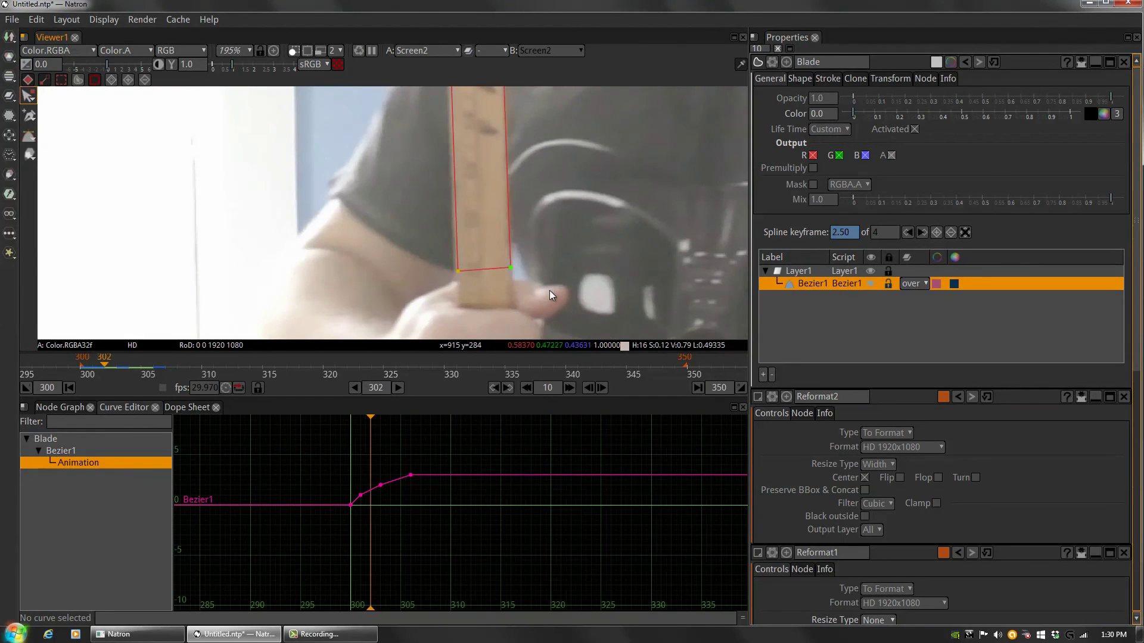
{"action": "scroll", "coordinate": [528, 238], "scroll_direction": "down", "scroll_amount": 3}
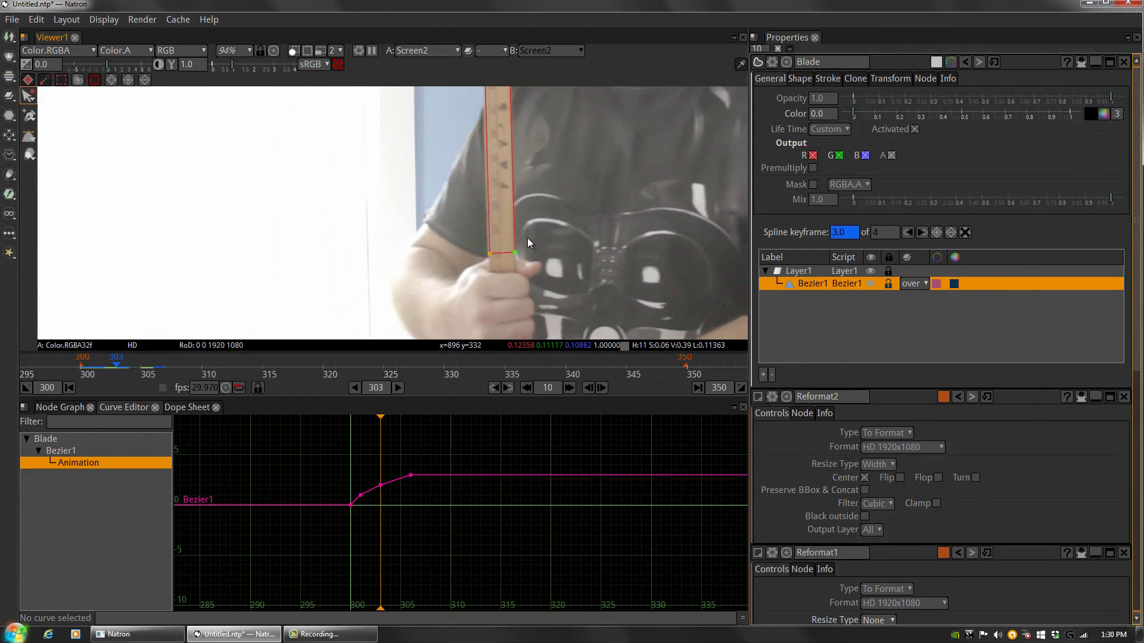
{"action": "key", "text": "Right"}
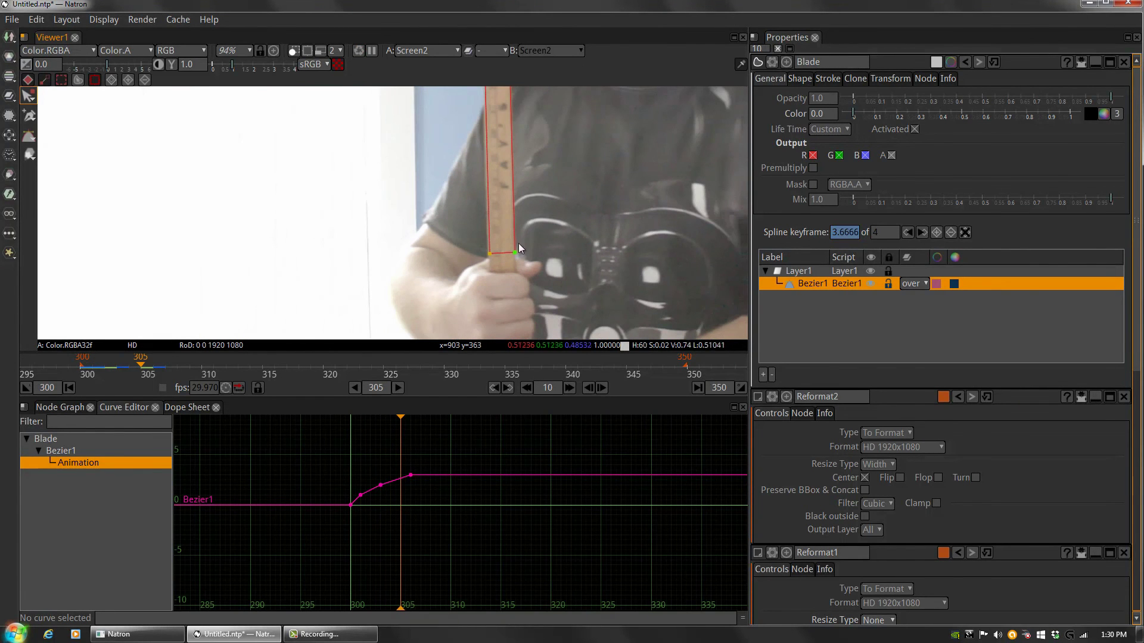
{"action": "left_click_drag", "start_coordinate": [528, 255], "coordinate": [505, 263]}
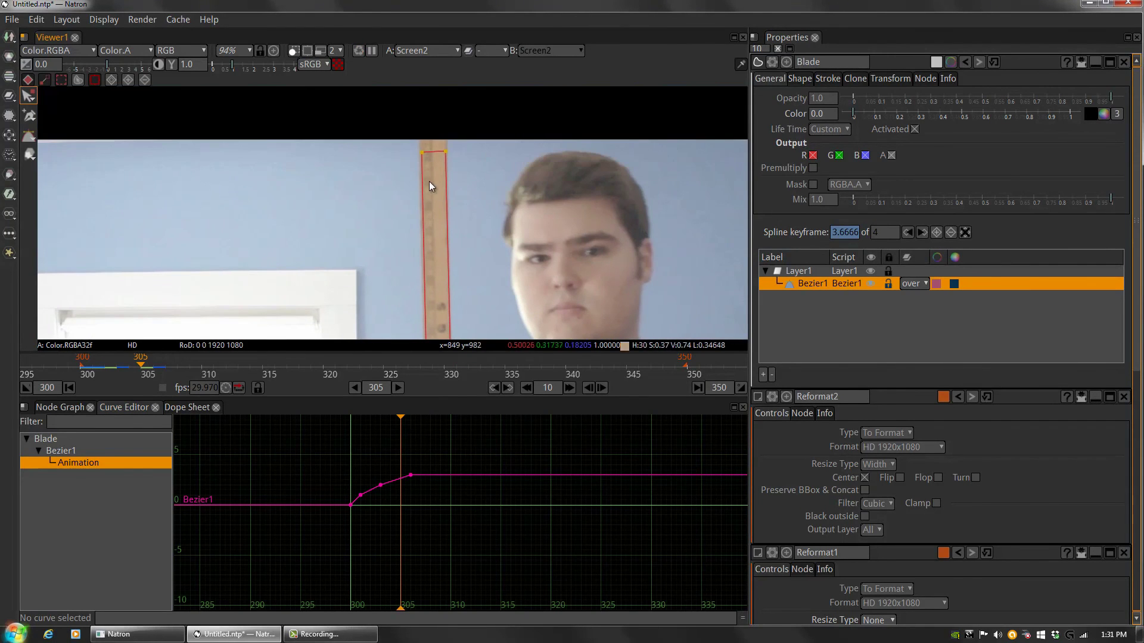
{"action": "left_click_drag", "start_coordinate": [524, 300], "coordinate": [552, 170]}
{"action": "scroll", "coordinate": [506, 235], "scroll_direction": "down", "scroll_amount": 5}
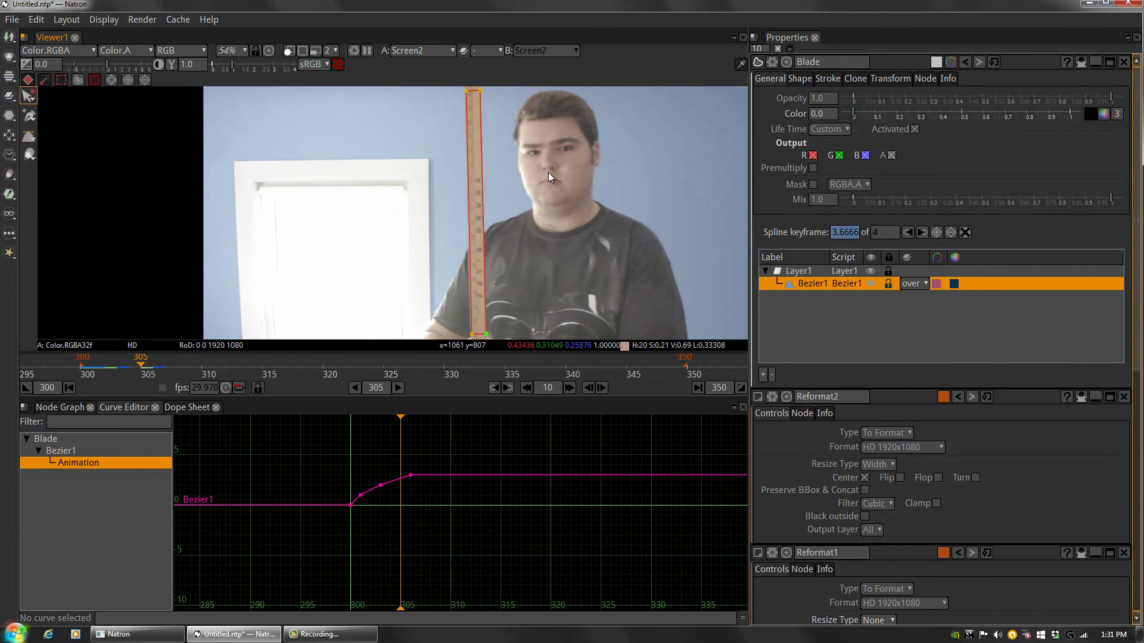
{"action": "left_click_drag", "start_coordinate": [523, 248], "coordinate": [506, 230]}
- Step forward from frame 306 to 312, then settle back on frame 310
{"action": "key", "text": "Right"}
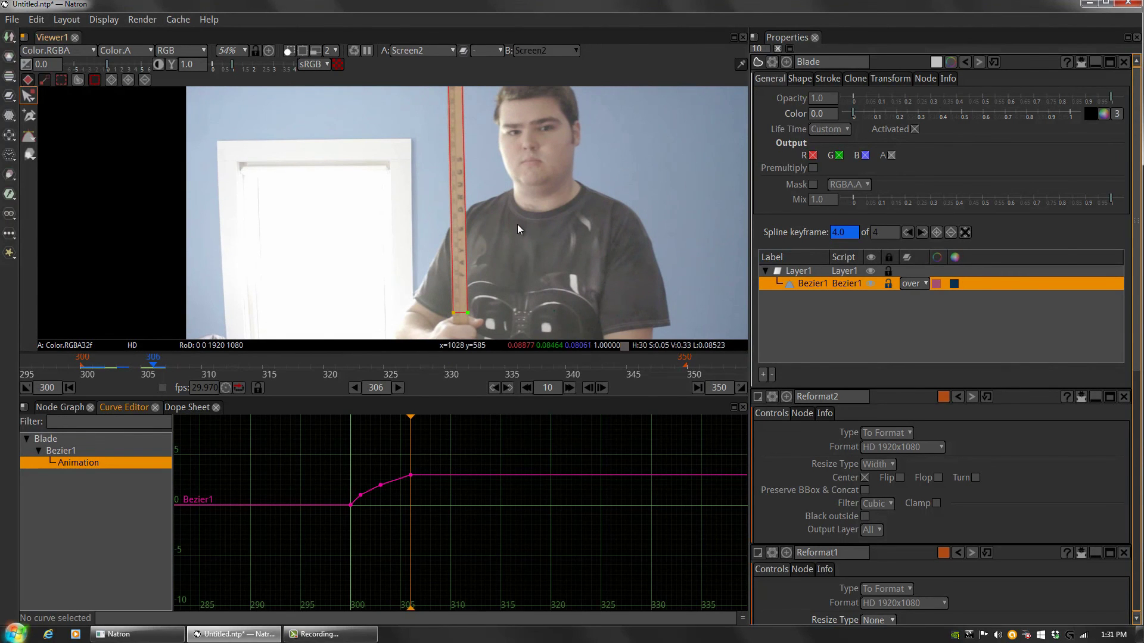
{"action": "key", "text": "Right"}
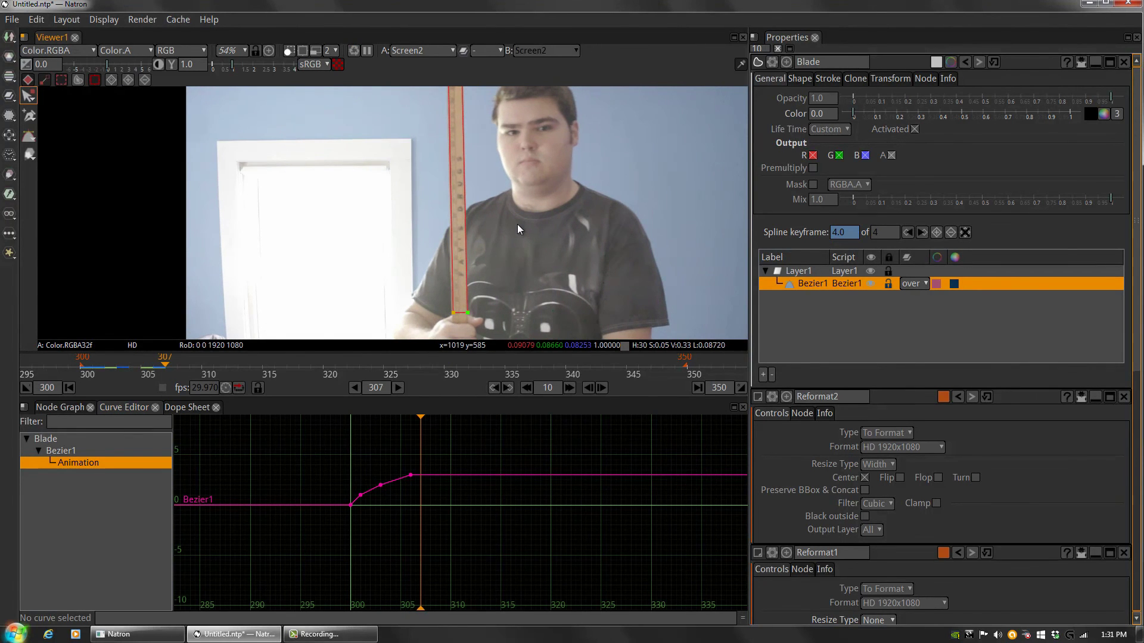
{"action": "key", "text": "Right"}
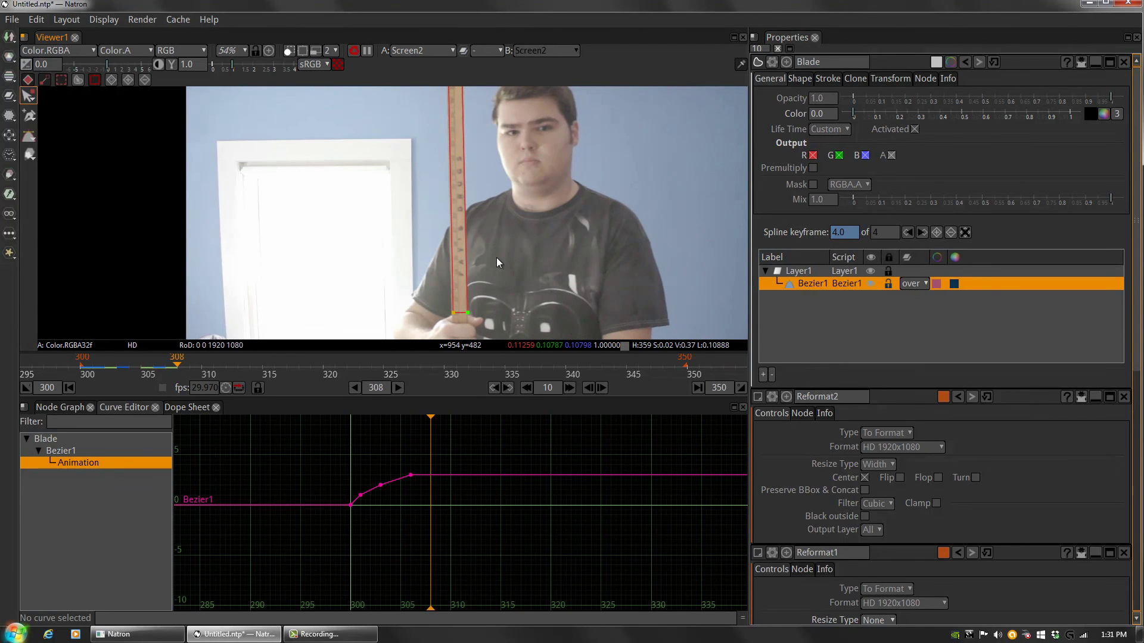
{"action": "key", "text": "Right"}
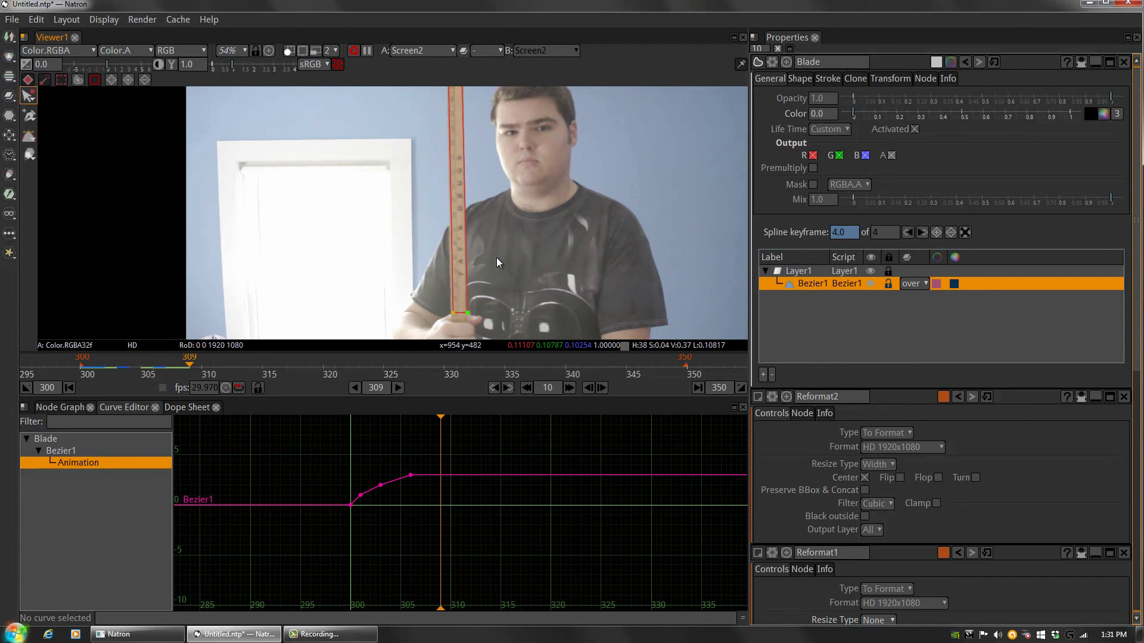
{"action": "key", "text": "Right"}
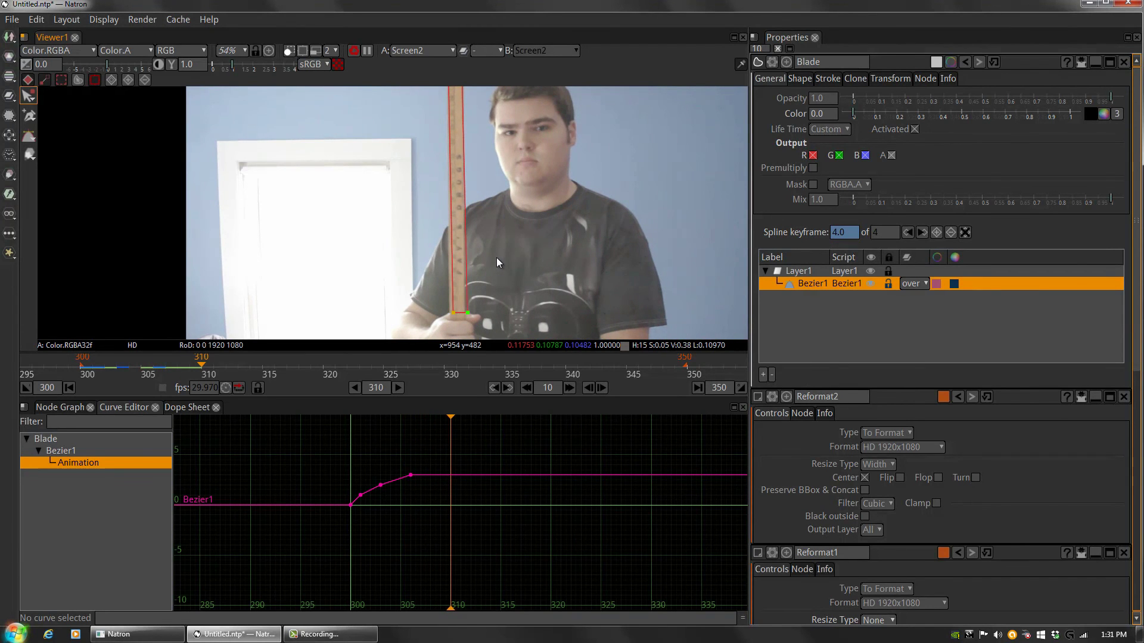
{"action": "key", "text": "Right"}
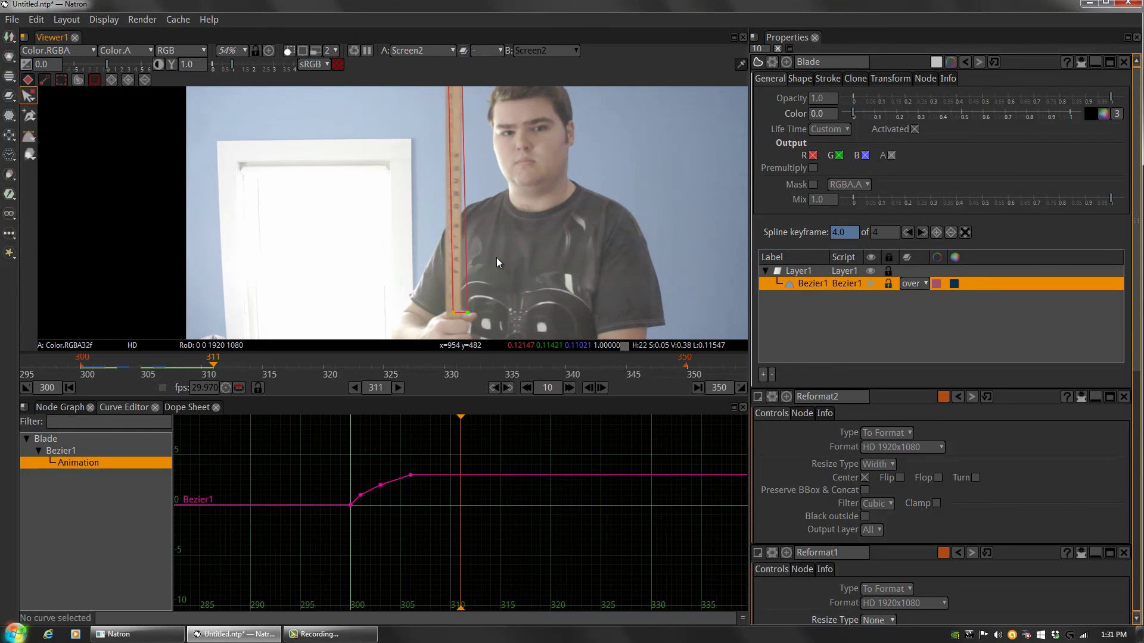
{"action": "key", "text": "Right"}
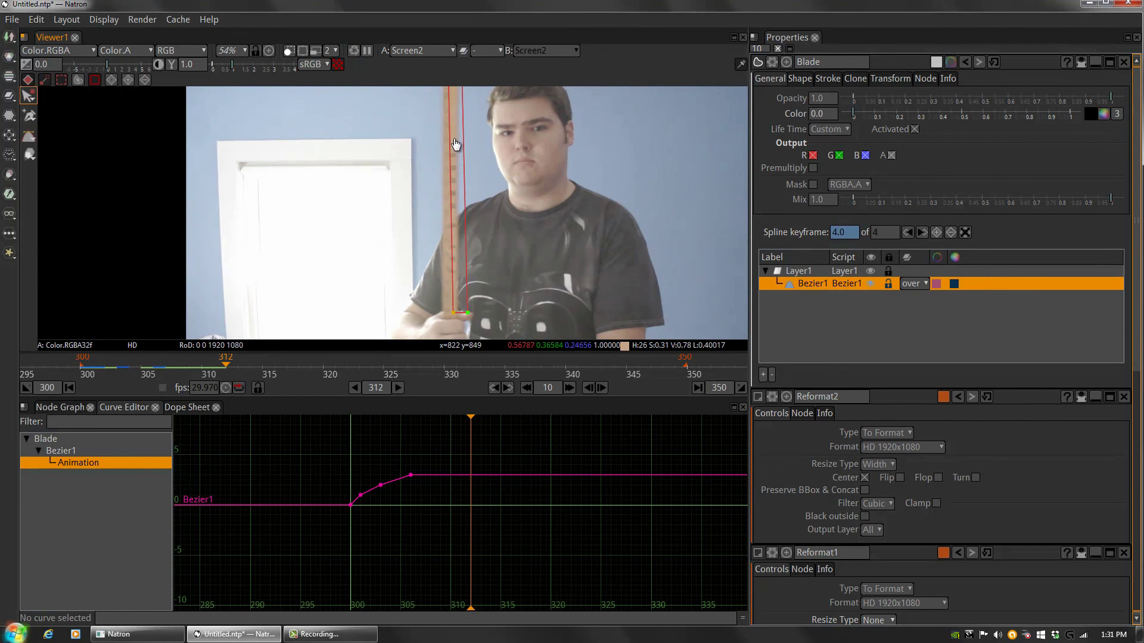
{"action": "key", "text": "Left"}
{"action": "key", "text": "Left"}
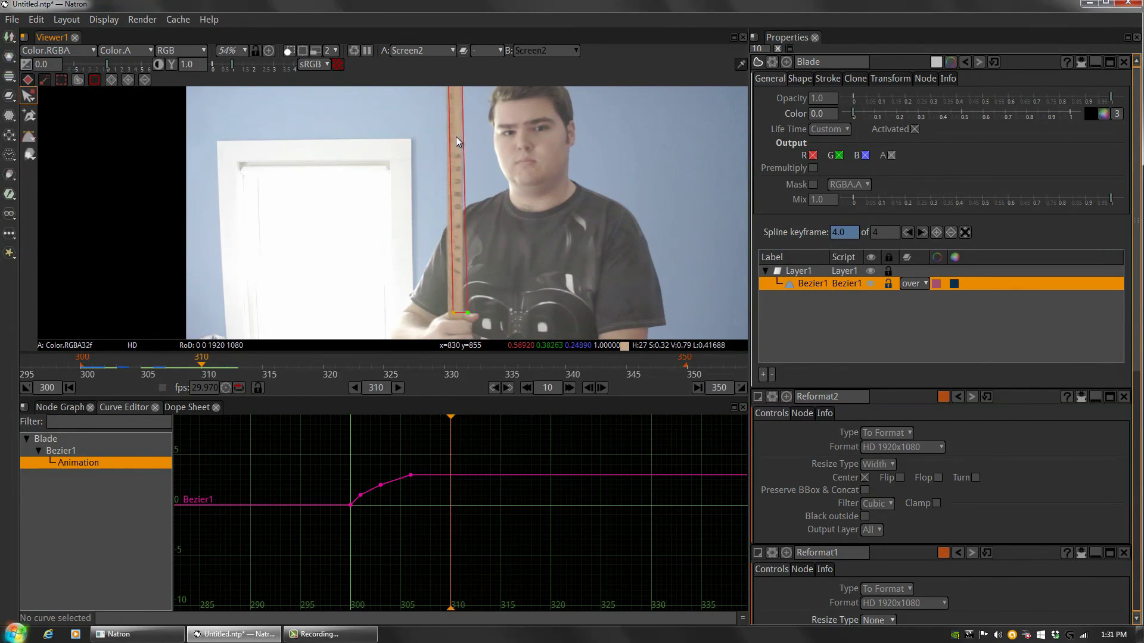
{"action": "key", "text": "Right"}
{"action": "key", "text": "Left"}
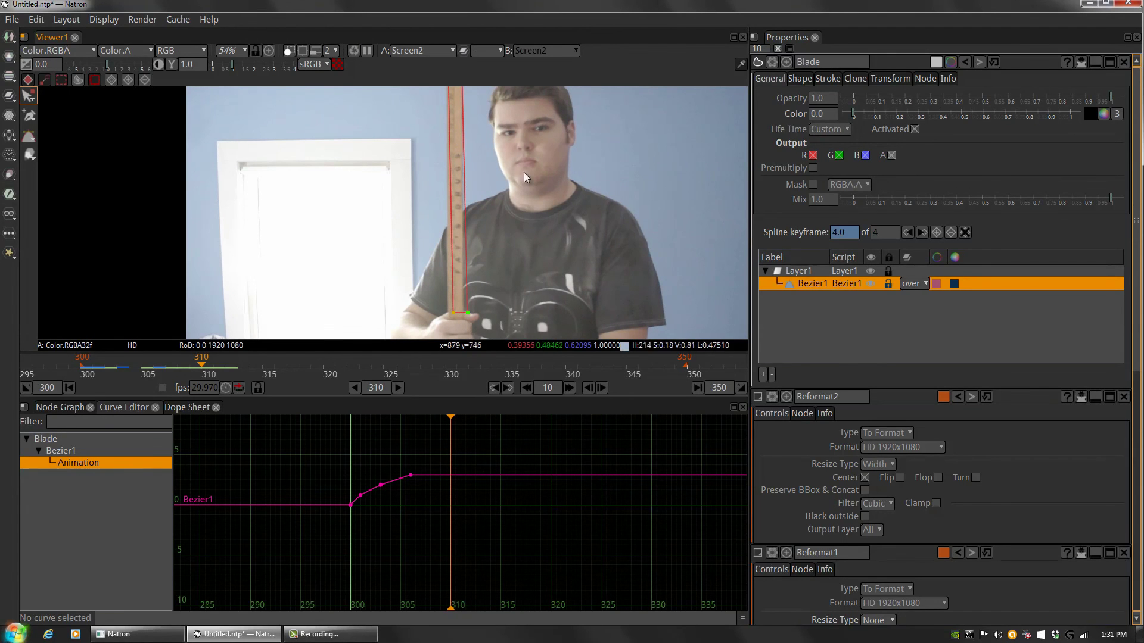
- At frame 310, pull the blade's lower-left corner left onto the ruler
{"action": "left_click_drag", "start_coordinate": [503, 178], "coordinate": [505, 134]}
{"action": "scroll", "coordinate": [499, 181], "scroll_direction": "up", "scroll_amount": 6}
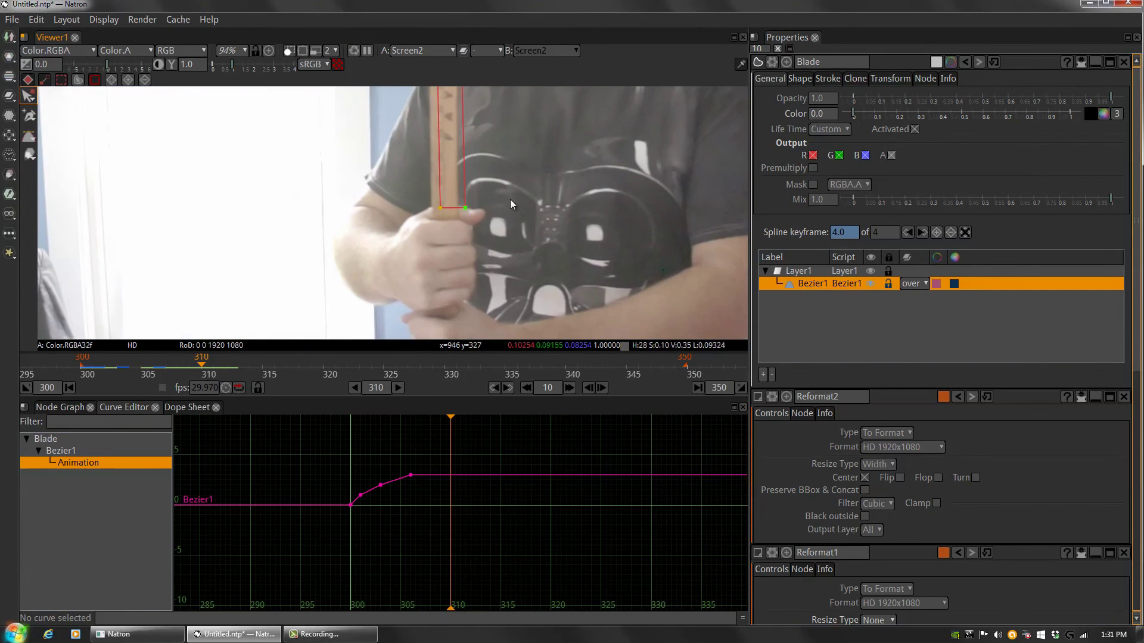
{"action": "mouse_move", "coordinate": [441, 212]}
{"action": "left_mouse_down"}
{"action": "mouse_move", "coordinate": [431, 210]}
{"action": "mouse_move", "coordinate": [461, 212]}
{"action": "mouse_move", "coordinate": [435, 210]}
{"action": "left_mouse_up"}
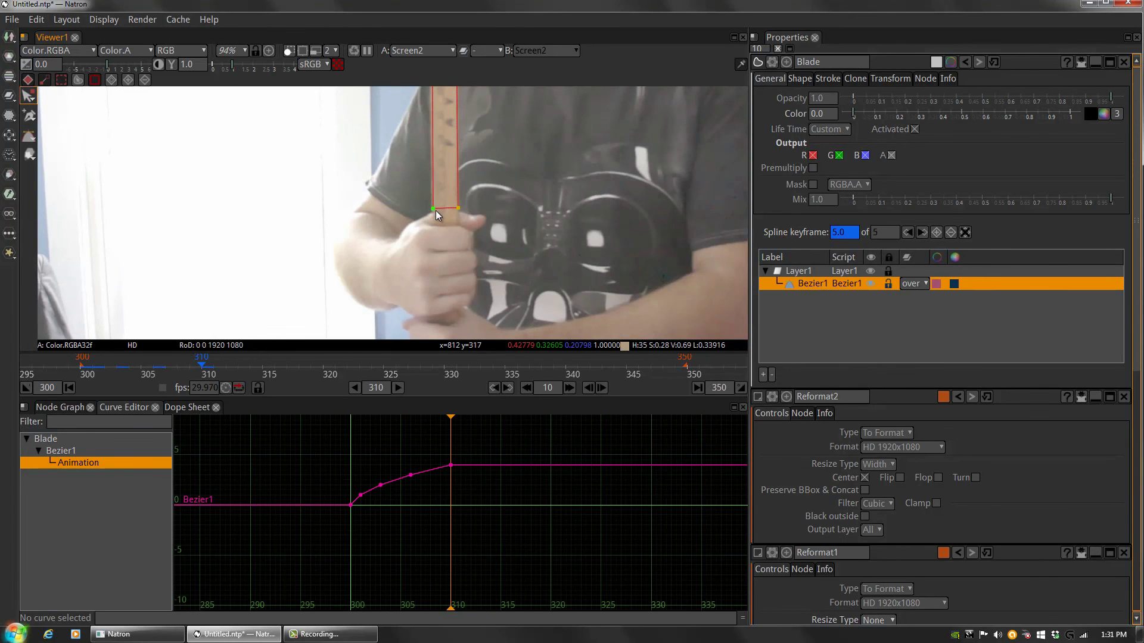
{"action": "scroll", "coordinate": [446, 231], "scroll_direction": "up", "scroll_amount": 4}
{"action": "left_click_drag", "start_coordinate": [534, 210], "coordinate": [532, 262]}
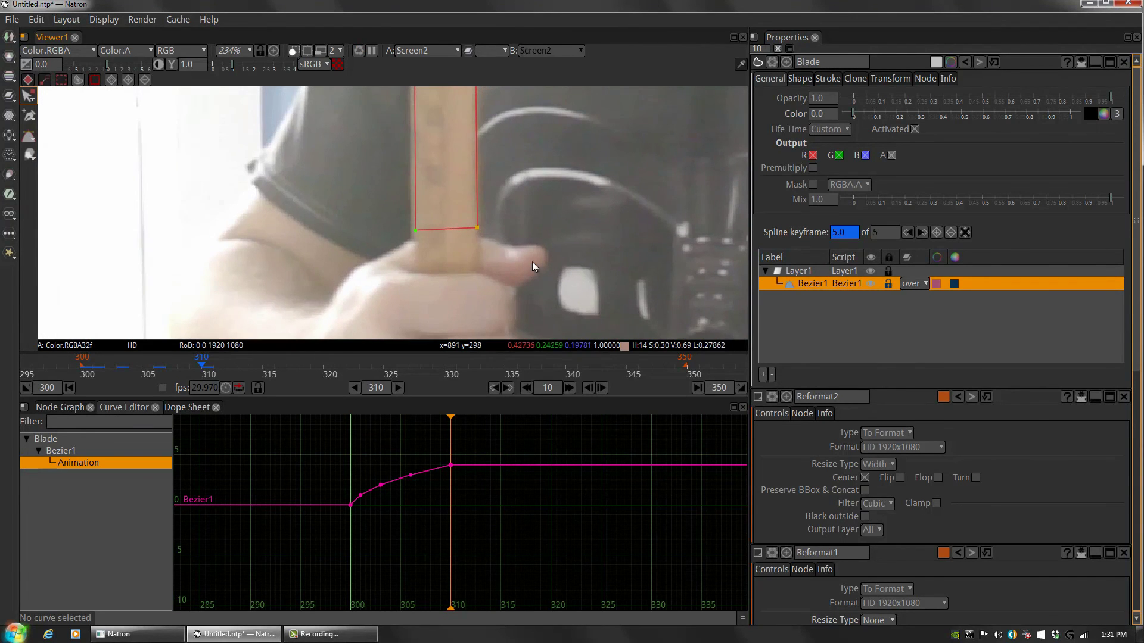
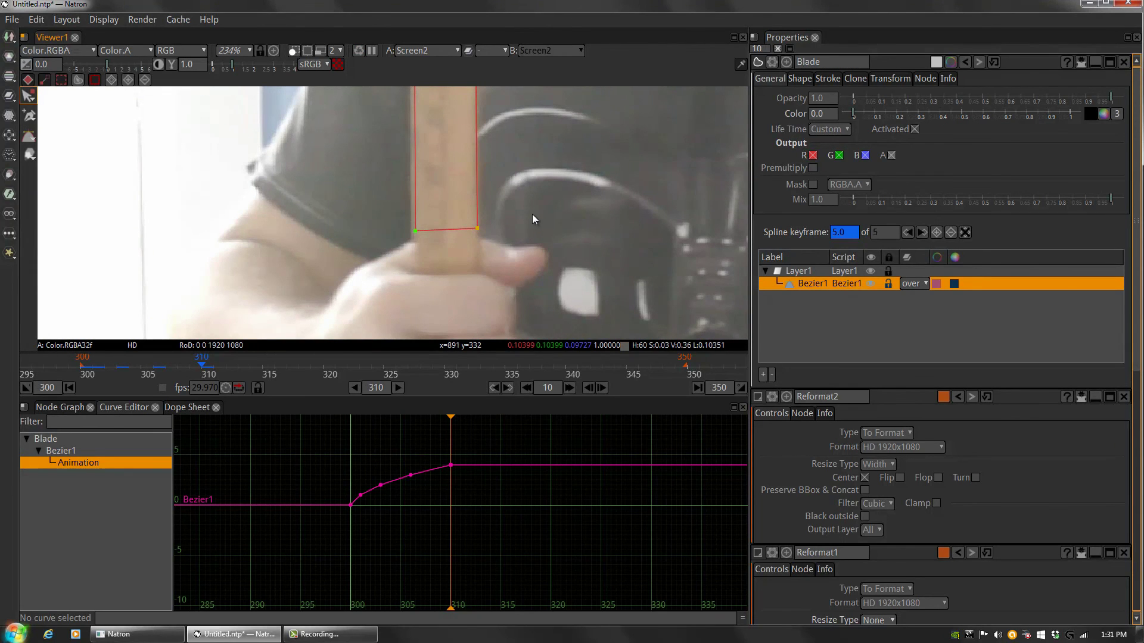
- Scrub frames 306–310 to check how the Blade shape tracks the stick
{"action": "key", "text": "Left"}
{"action": "key", "text": "Left"}
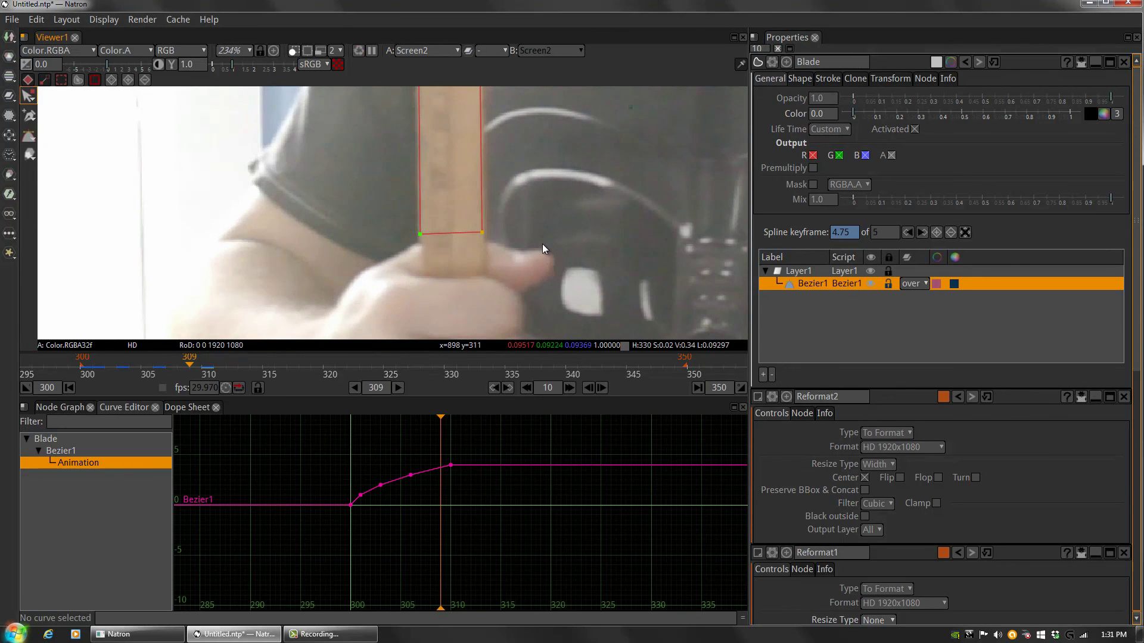
{"action": "key", "text": "Left"}
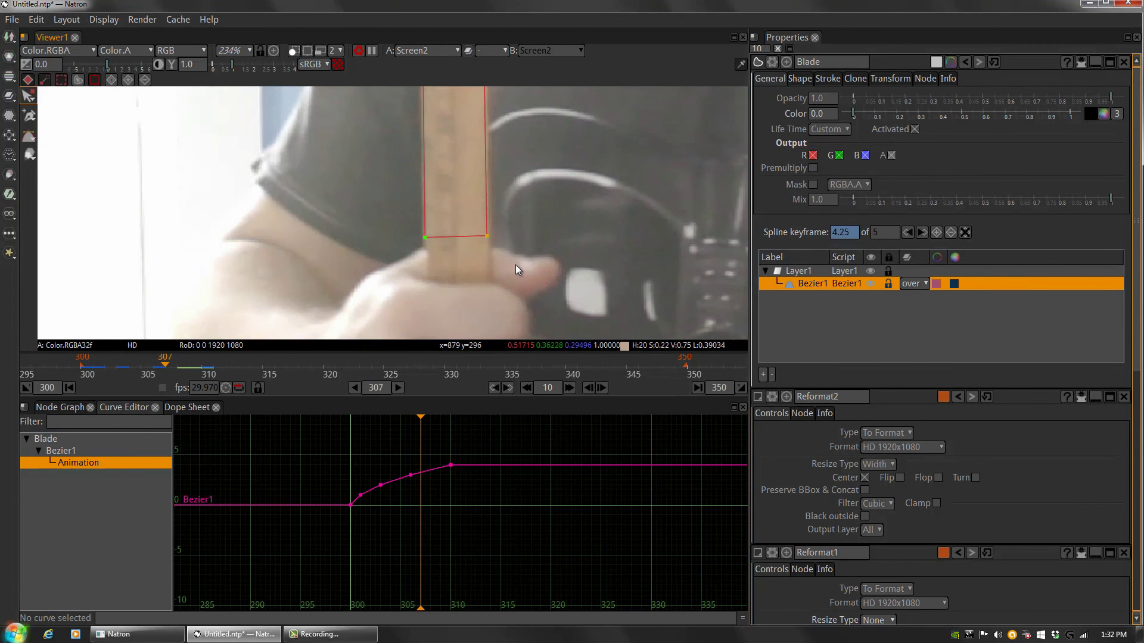
{"action": "key", "text": "Left"}
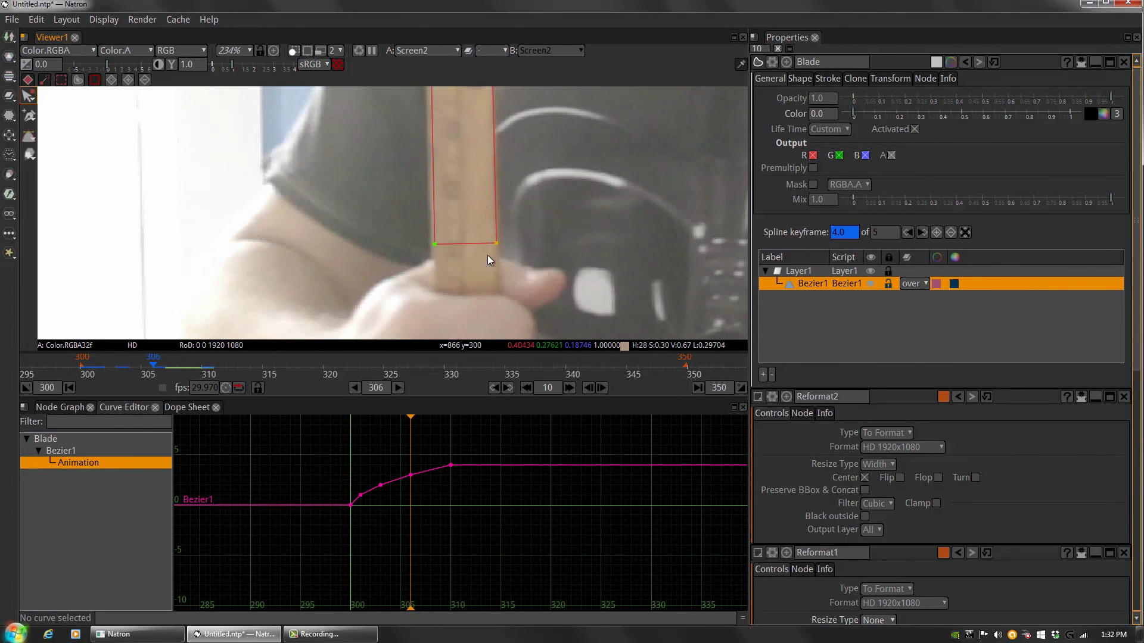
{"action": "key", "text": "Right"}
{"action": "key", "text": "Right"}
{"action": "key", "text": "Right"}
{"action": "key", "text": "Right"}
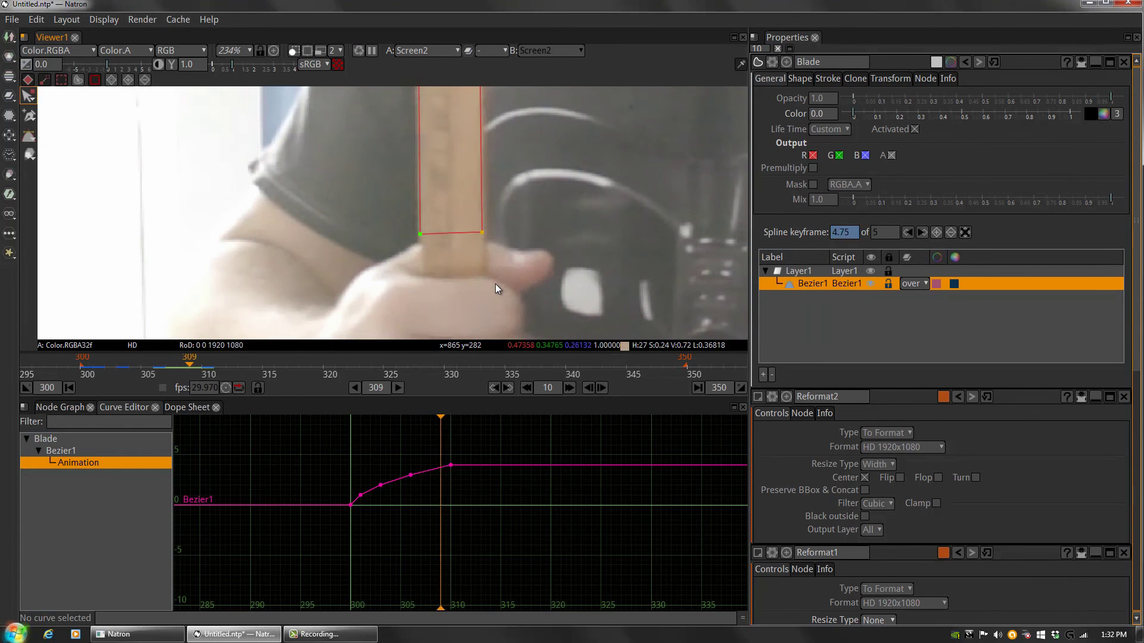
{"action": "key", "text": "Left"}
{"action": "key", "text": "Left"}
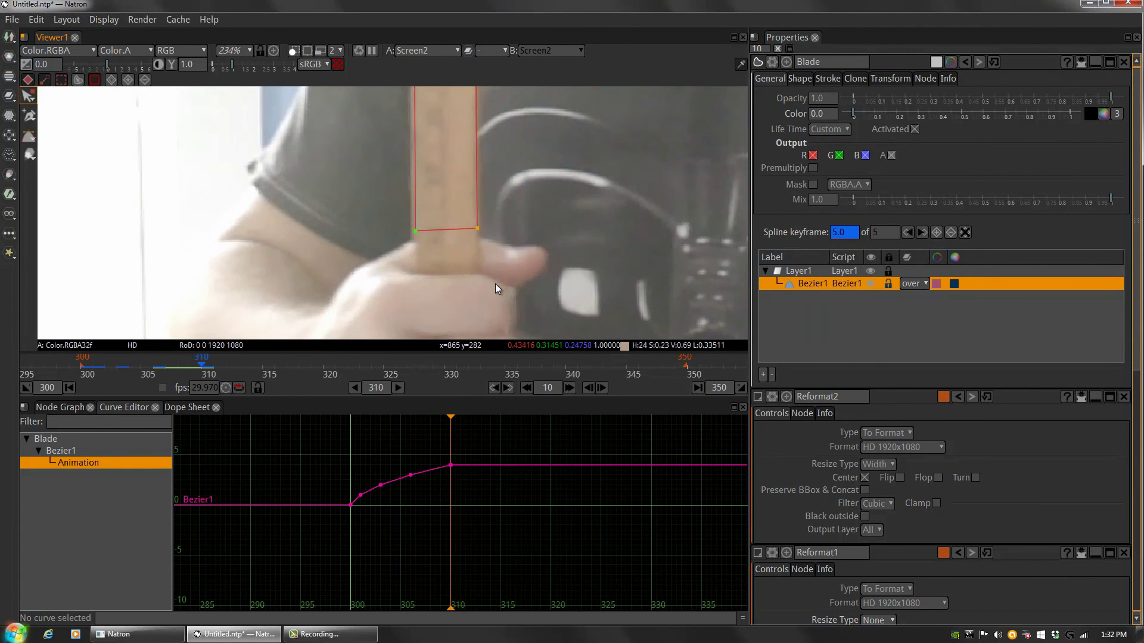
{"action": "key", "text": "Right"}
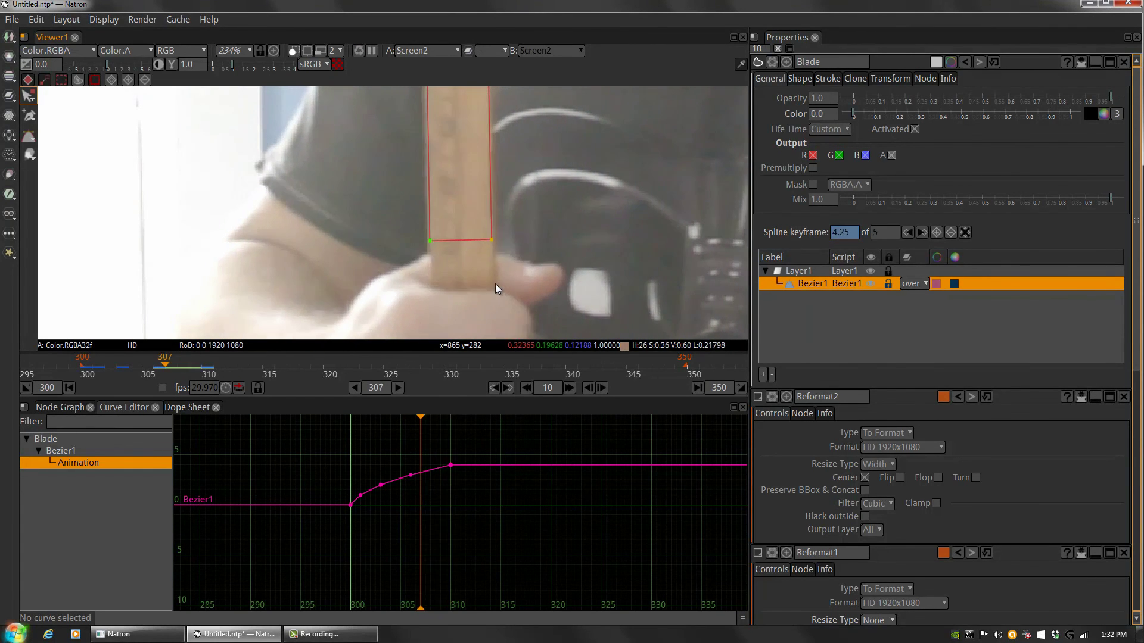
{"action": "key", "text": "Right"}
- At frame 310, raise the bottom-left point to tilt the lower edge, then recheck frames 307–310
{"action": "left_click_drag", "start_coordinate": [415, 231], "coordinate": [478, 217]}
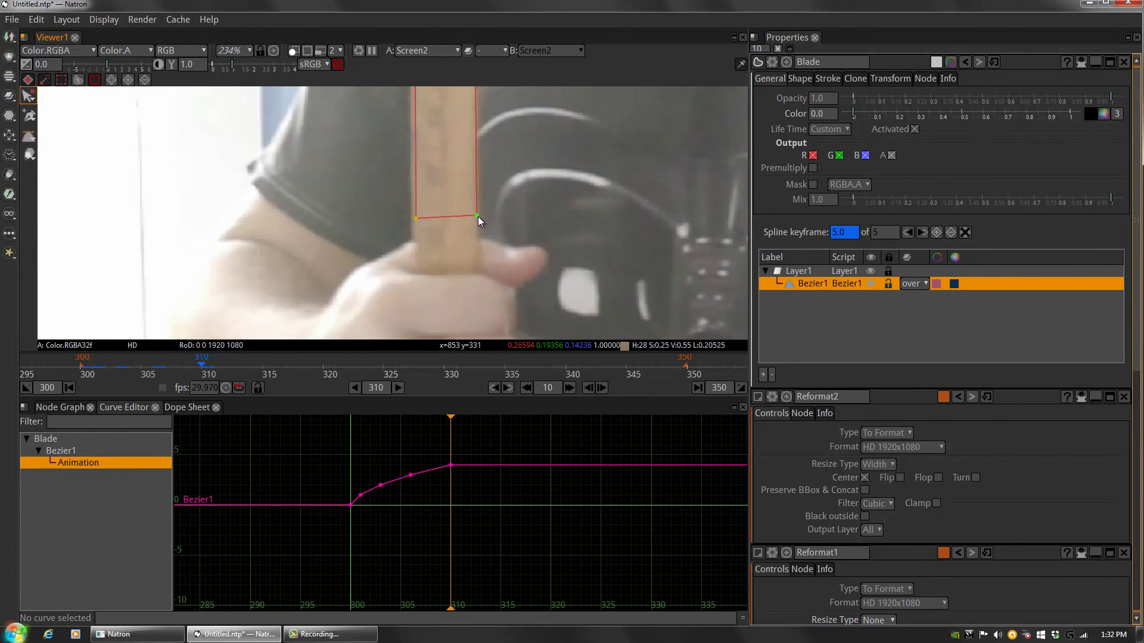
{"action": "key", "text": "Left"}
{"action": "key", "text": "Left"}
{"action": "key", "text": "Left"}
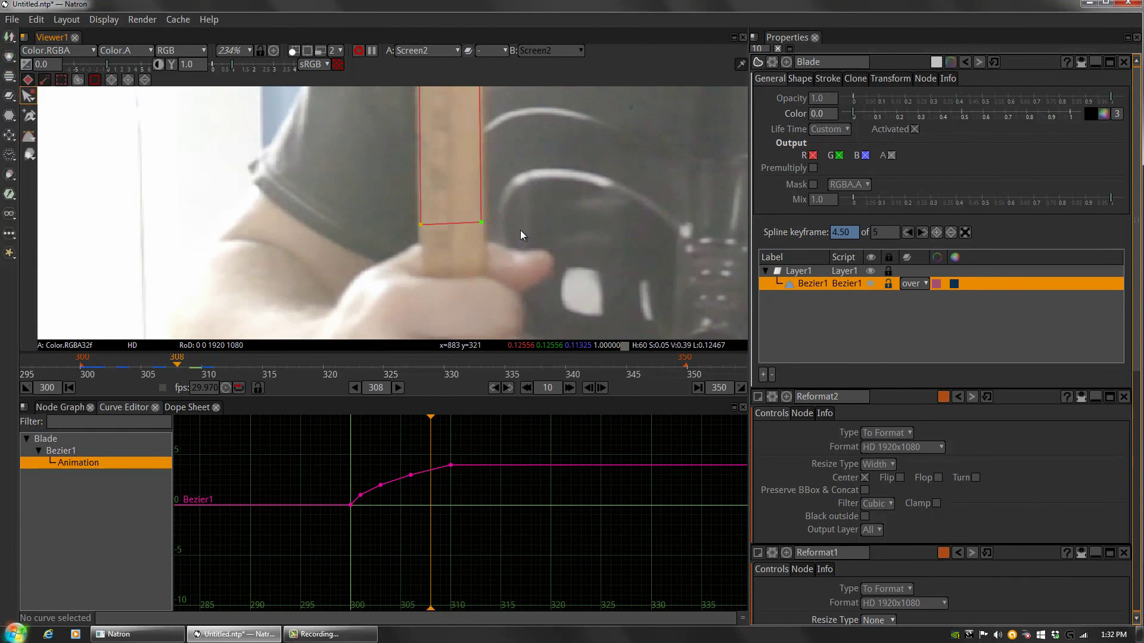
{"action": "scroll", "coordinate": [520, 230], "scroll_direction": "up", "scroll_amount": 5}
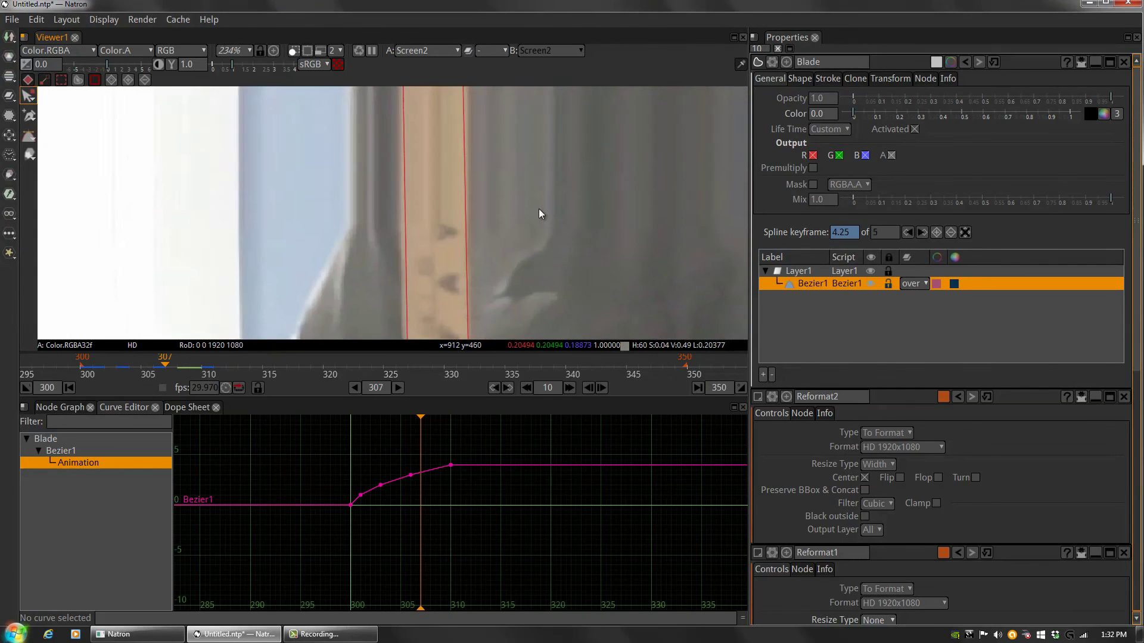
{"action": "scroll", "coordinate": [562, 179], "scroll_direction": "down", "scroll_amount": 8}
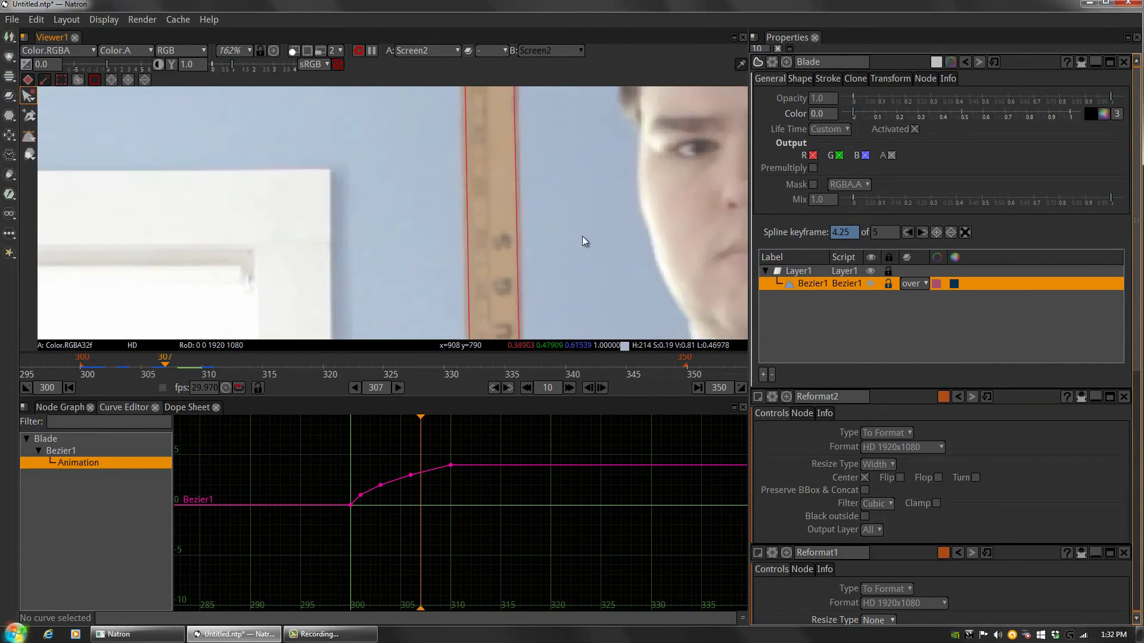
{"action": "scroll", "coordinate": [517, 246], "scroll_direction": "down", "scroll_amount": 2}
{"action": "scroll", "coordinate": [531, 261], "scroll_direction": "up", "scroll_amount": 4}
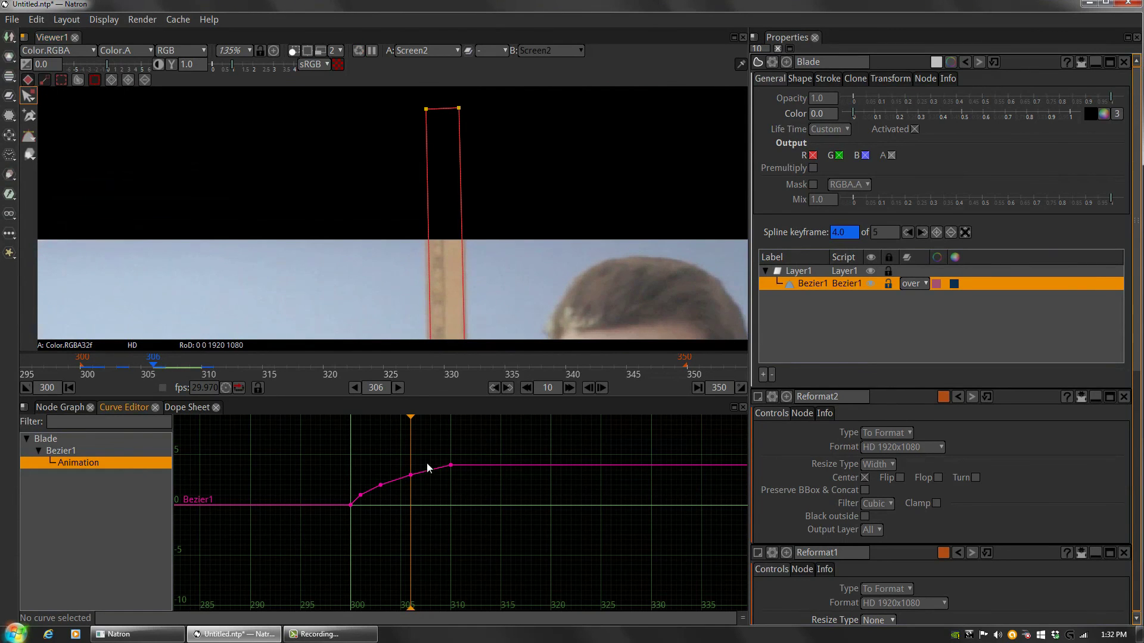
{"action": "key", "text": "l"}
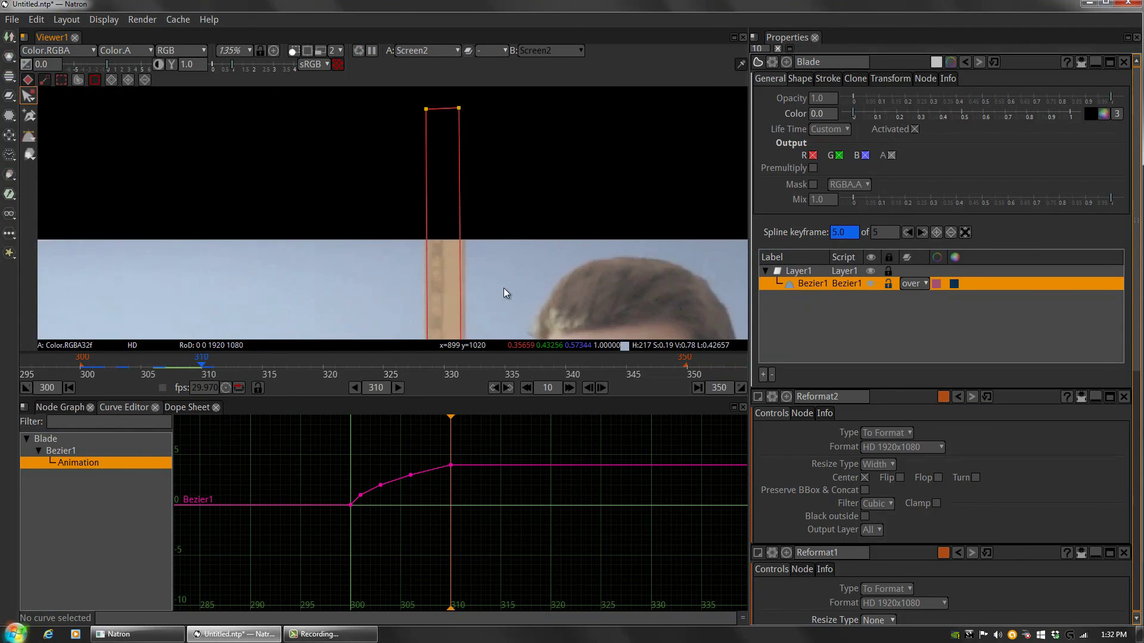
{"action": "key", "text": "Right"}
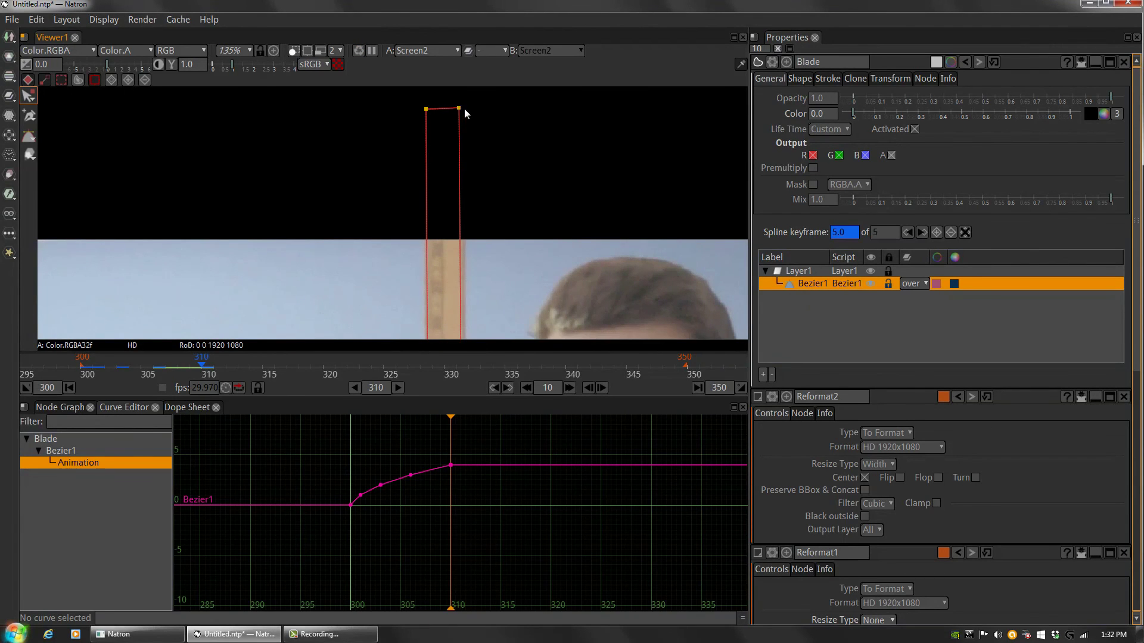
- At frame 310, shift the top corners onto the stick and flip between frames 307–310 to compare
{"action": "left_click_drag", "start_coordinate": [458, 106], "coordinate": [428, 109]}
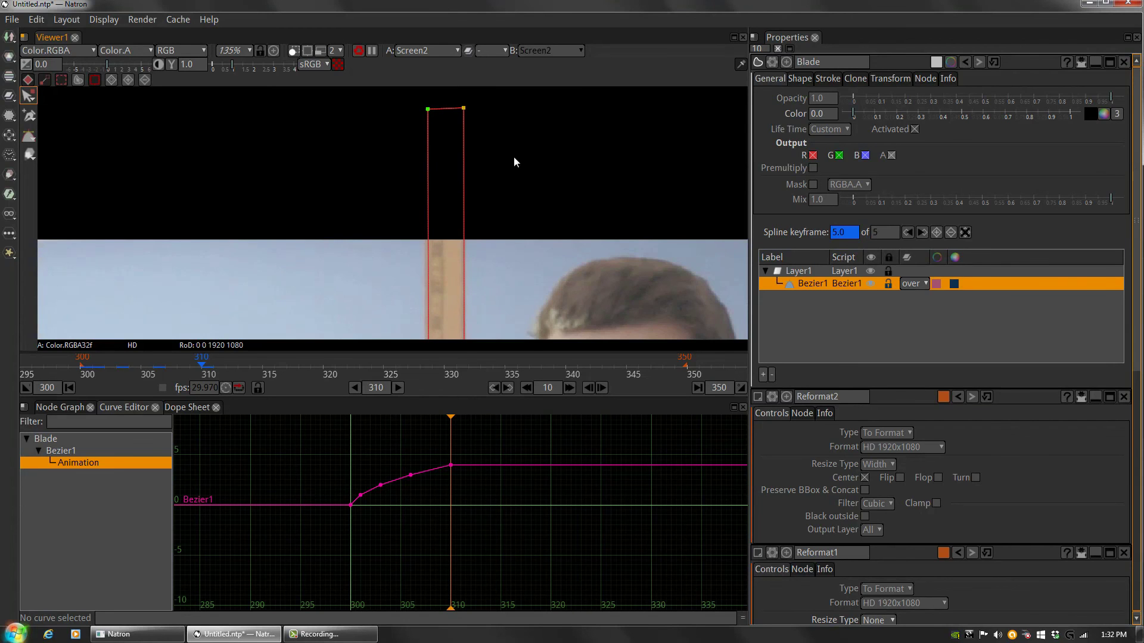
{"action": "key", "text": "Left"}
{"action": "key", "text": "Left"}
{"action": "key", "text": "Left"}
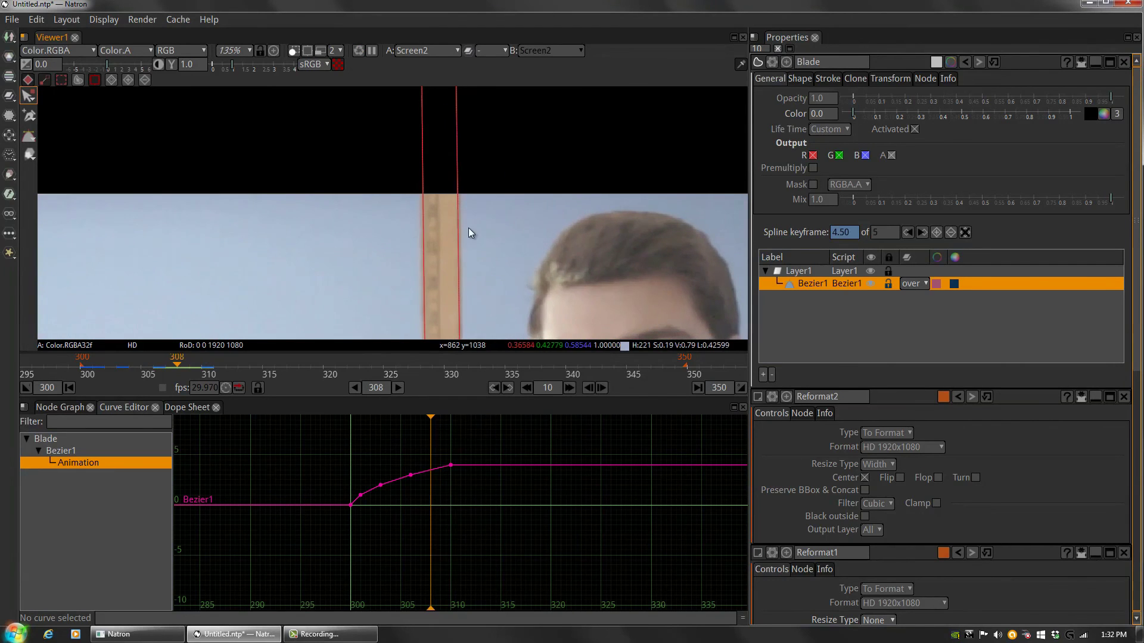
{"action": "key", "text": "Right"}
{"action": "key", "text": "Right"}
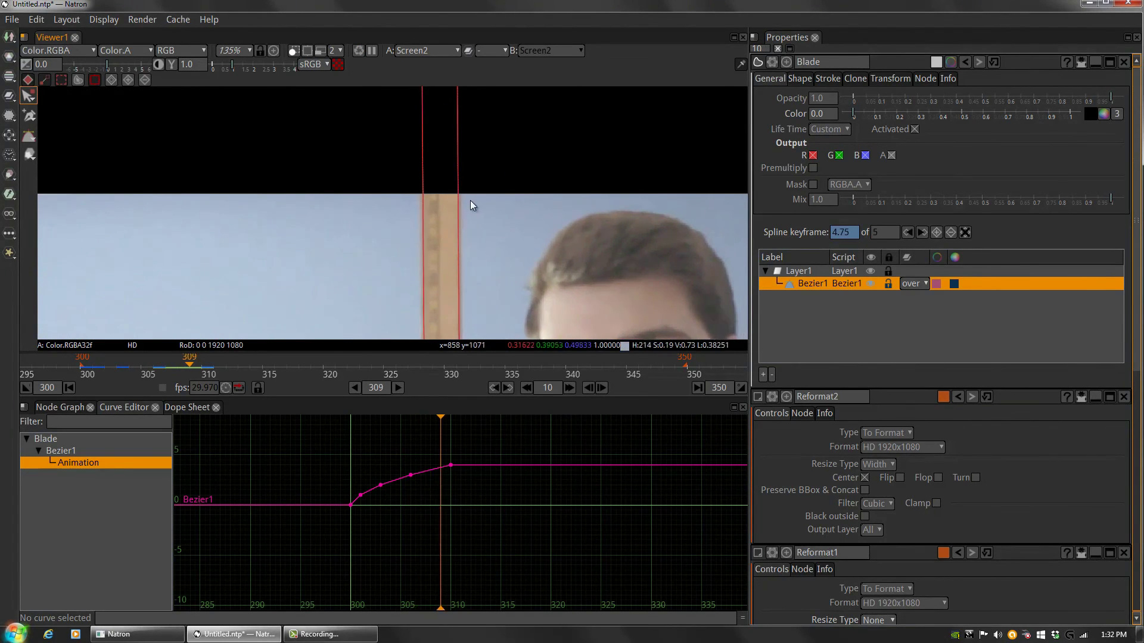
{"action": "key", "text": "Right"}
{"action": "key", "text": "Left"}
{"action": "key", "text": "Right"}
{"action": "key", "text": "Left"}
{"action": "key", "text": "Right"}
{"action": "key", "text": "Left"}
{"action": "key", "text": "Right"}
{"action": "key", "text": "Left"}
{"action": "key", "text": "Right"}
{"action": "key", "text": "Left"}
{"action": "key", "text": "Right"}
{"action": "key", "text": "Left"}
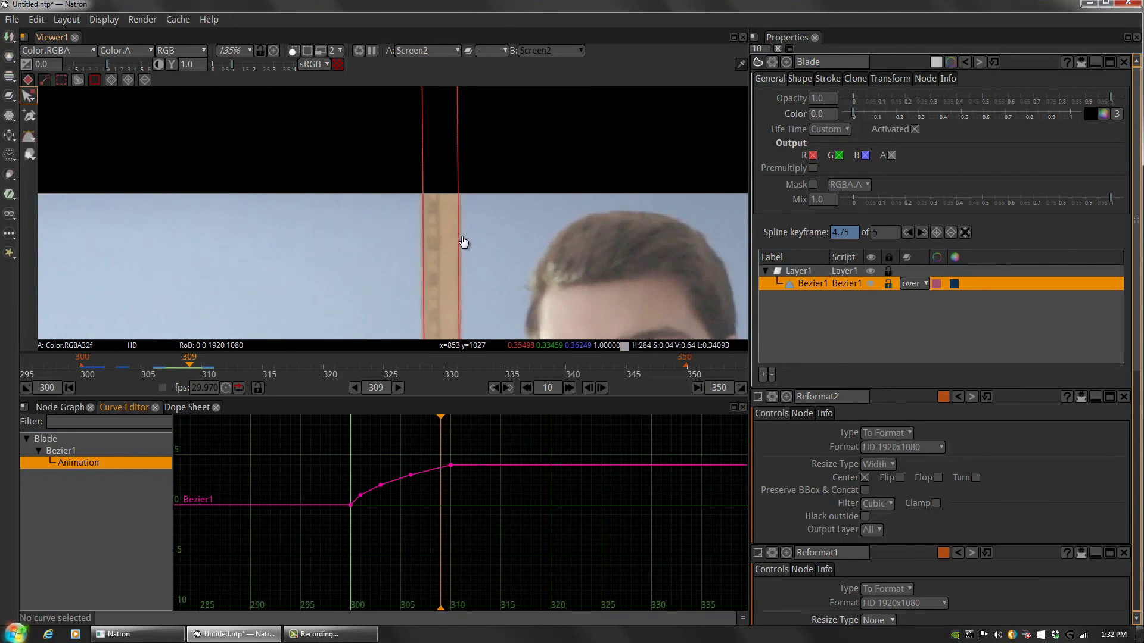
- Add a shape keyframe at frame 309, then adjust the top-right point at frame 310
{"action": "left_click", "coordinate": [936, 232]}
{"action": "key", "text": "Right"}
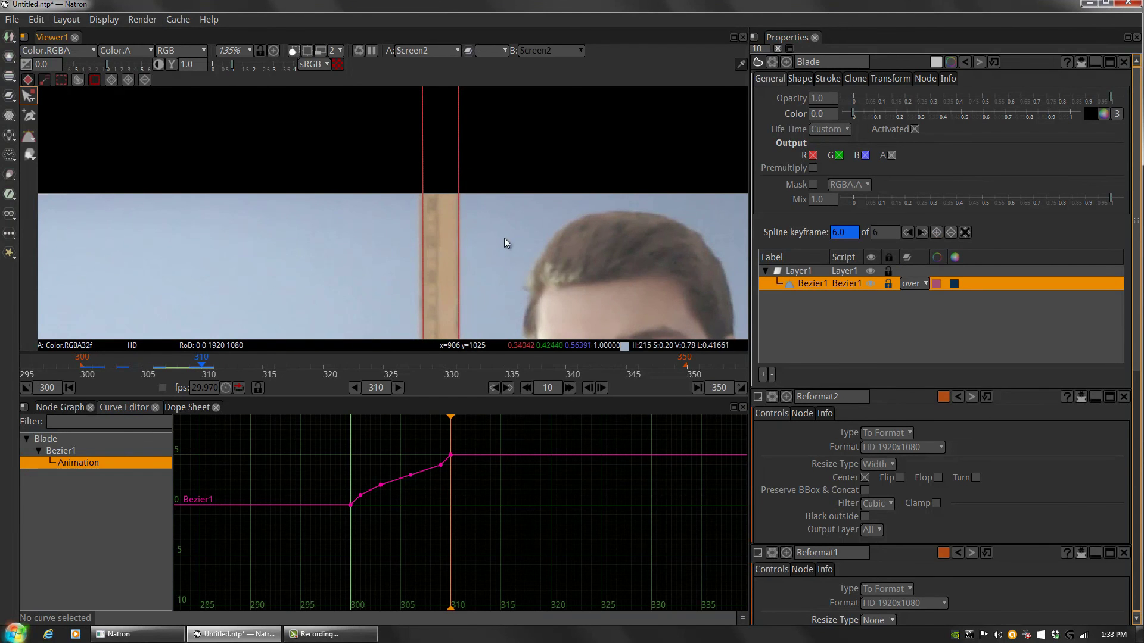
{"action": "left_click_drag", "start_coordinate": [462, 123], "coordinate": [460, 124]}
{"action": "left_click_drag", "start_coordinate": [519, 303], "coordinate": [535, 101]}
{"action": "key", "text": "Left"}
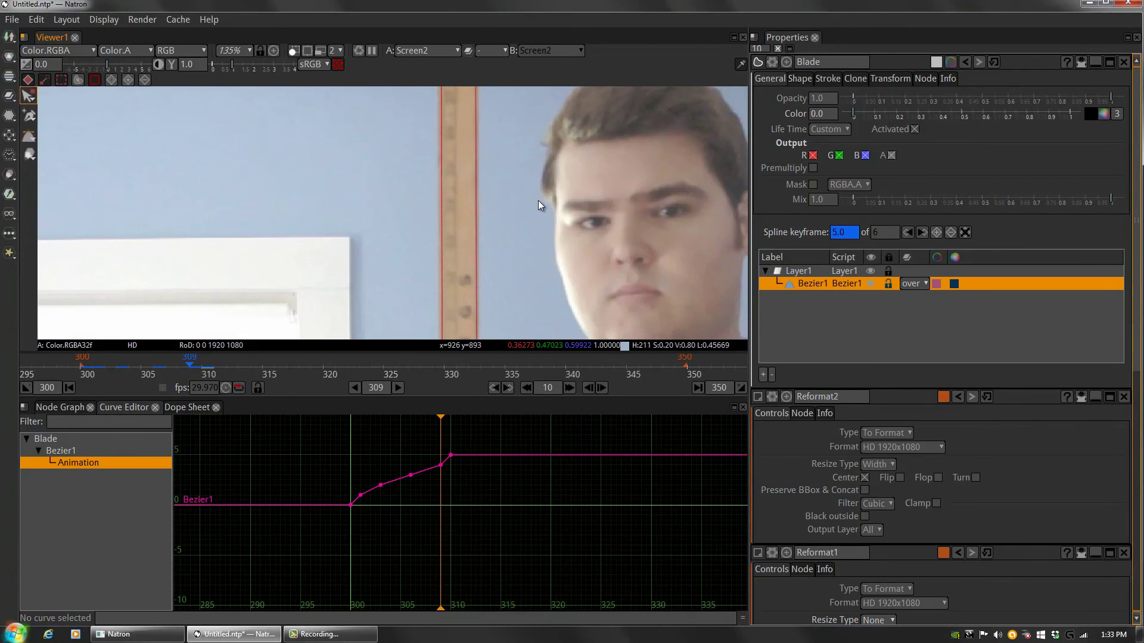
{"action": "left_click_drag", "start_coordinate": [540, 180], "coordinate": [525, 267]}
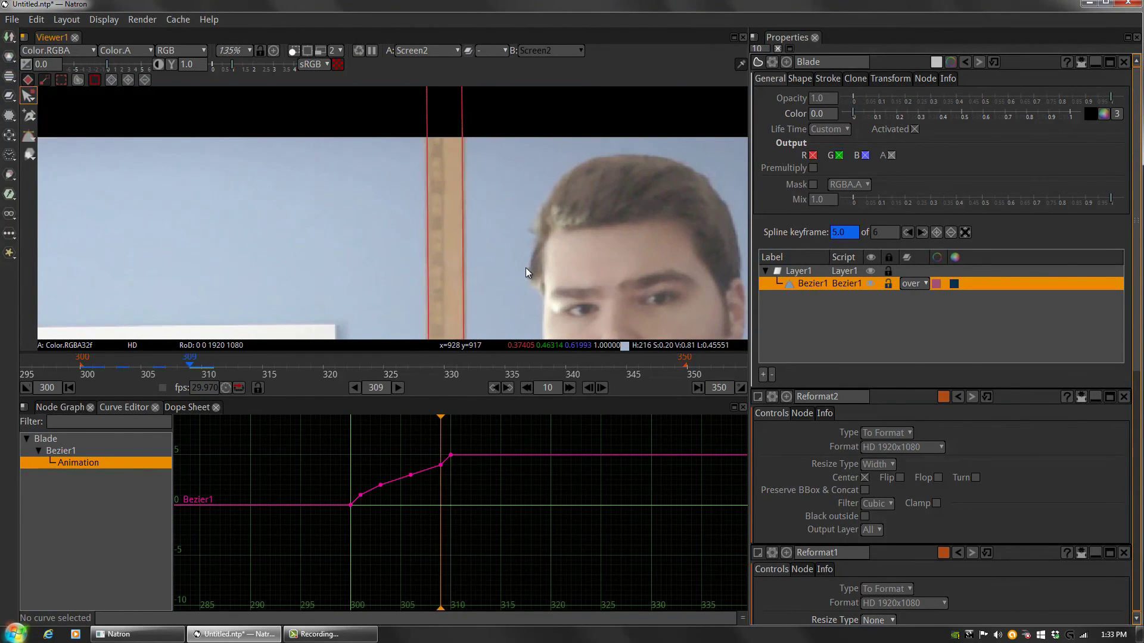
{"action": "key", "text": "Right"}
{"action": "left_click_drag", "start_coordinate": [507, 198], "coordinate": [526, 296]}
{"action": "key", "text": "Left"}
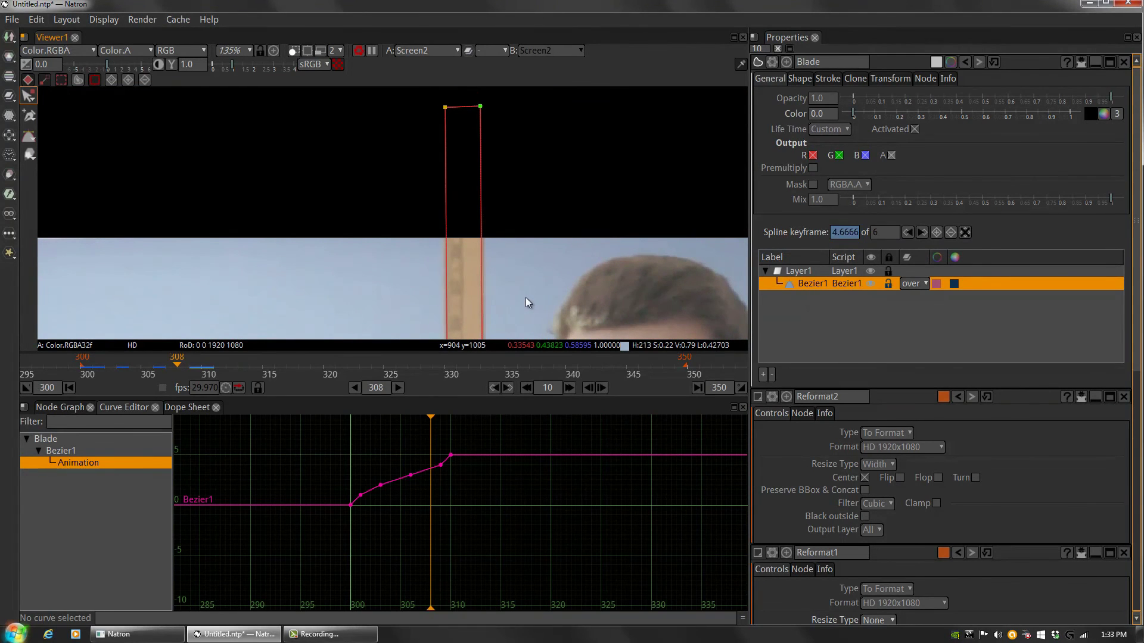
{"action": "key", "text": "Right"}
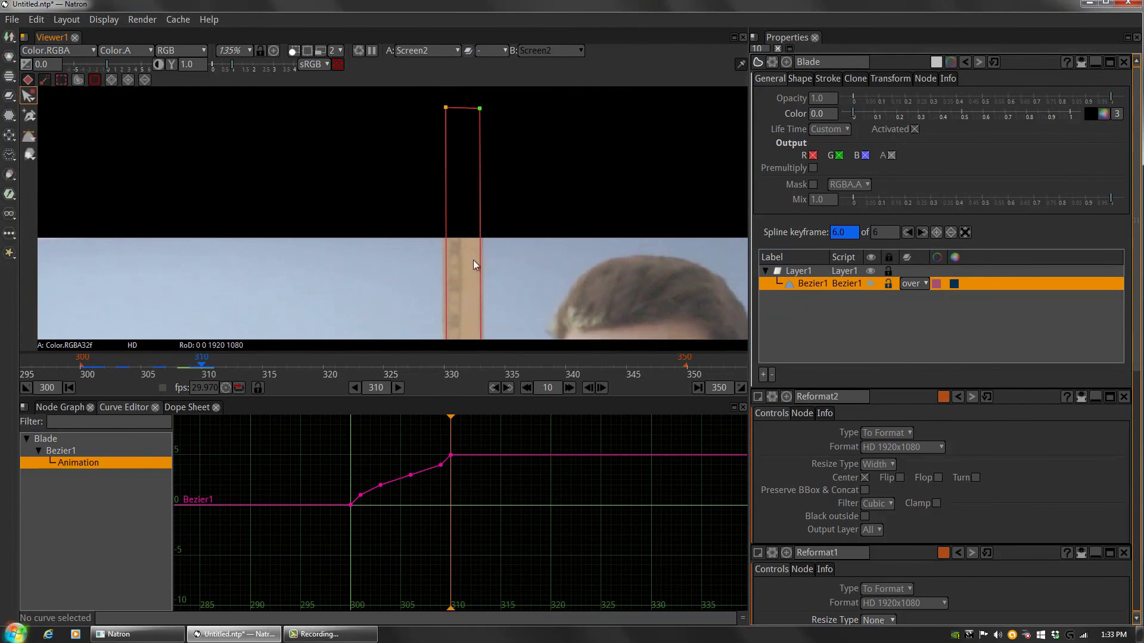
- Nudge the top-left point left at frame 310, then scrub ahead toward frame 313
{"action": "left_click_drag", "start_coordinate": [445, 107], "coordinate": [442, 107]}
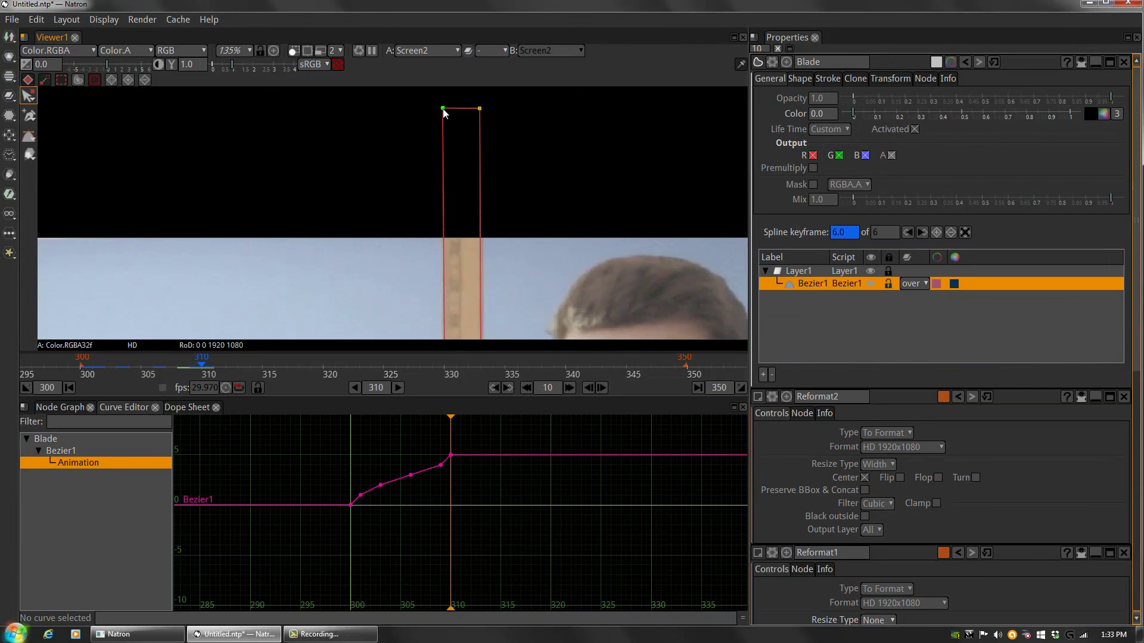
{"action": "left_click_drag", "start_coordinate": [542, 272], "coordinate": [538, 154]}
{"action": "key", "text": "Left"}
{"action": "key", "text": "Left"}
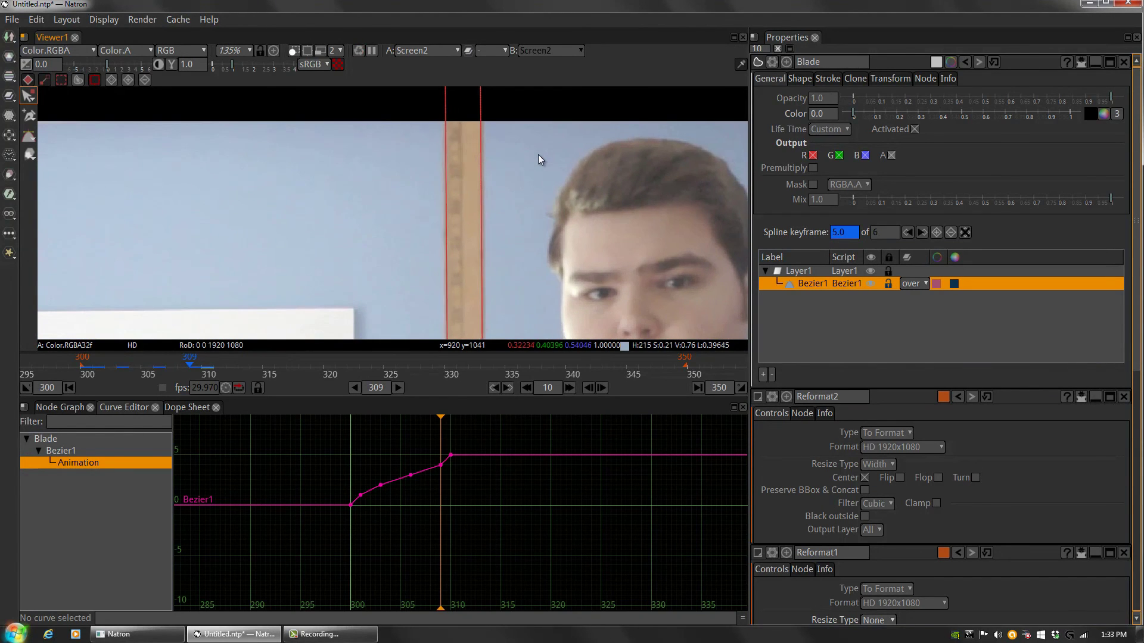
{"action": "key", "text": "Right"}
{"action": "key", "text": "Right"}
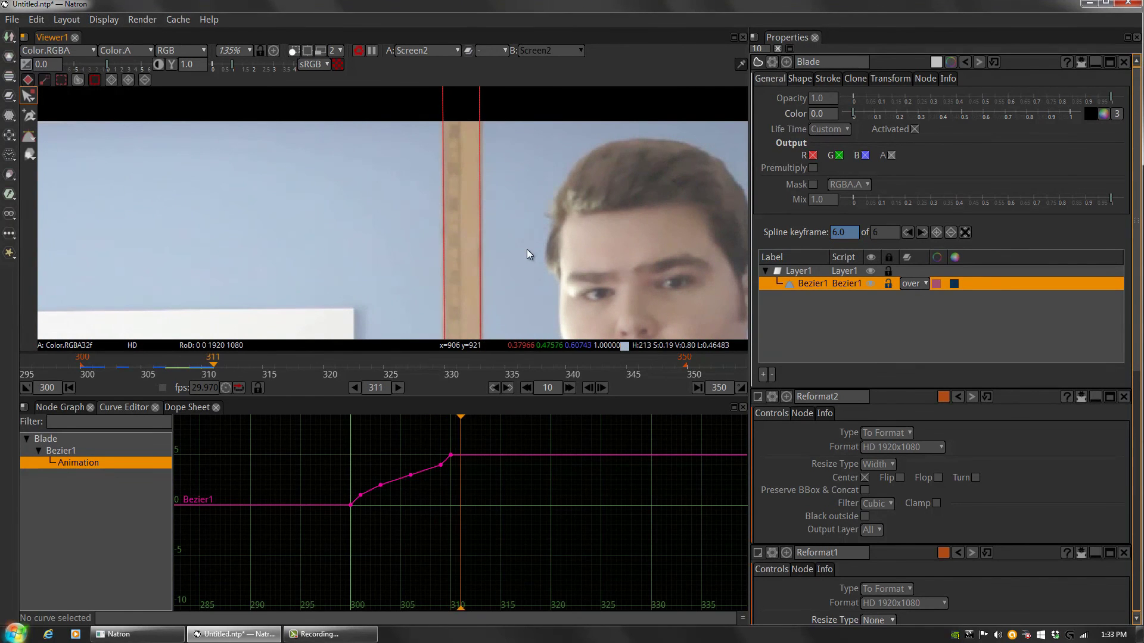
{"action": "scroll", "coordinate": [530, 280], "scroll_direction": "down", "scroll_amount": 7}
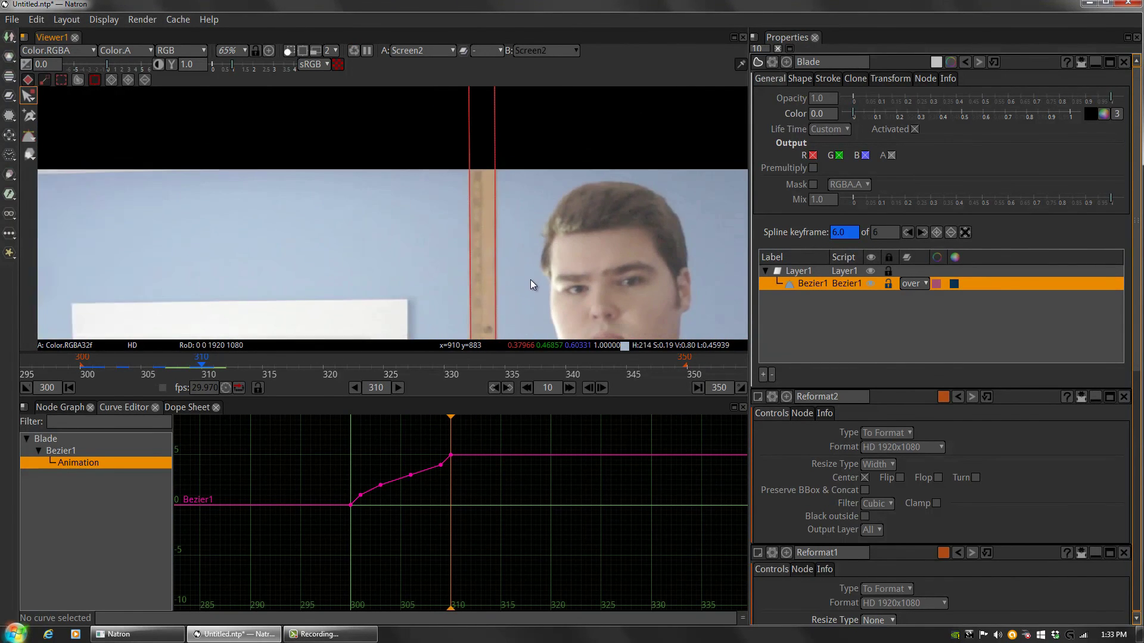
{"action": "scroll", "coordinate": [516, 206], "scroll_direction": "down", "scroll_amount": 4}
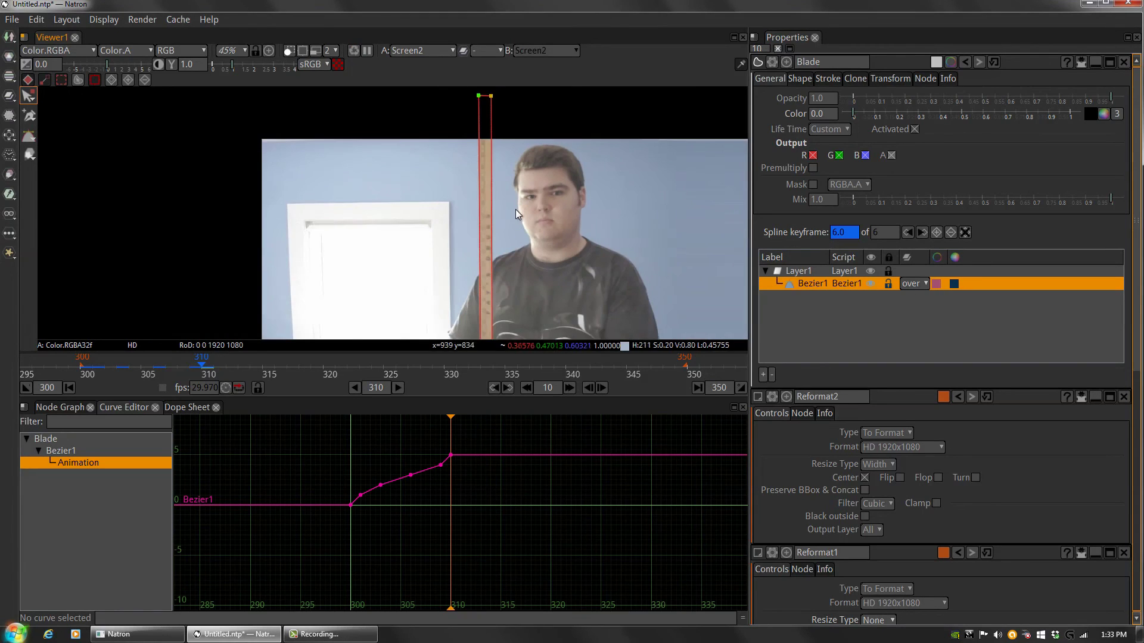
{"action": "scroll", "coordinate": [539, 212], "scroll_direction": "up", "scroll_amount": 2}
{"action": "scroll", "coordinate": [452, 125], "scroll_direction": "down", "scroll_amount": 2}
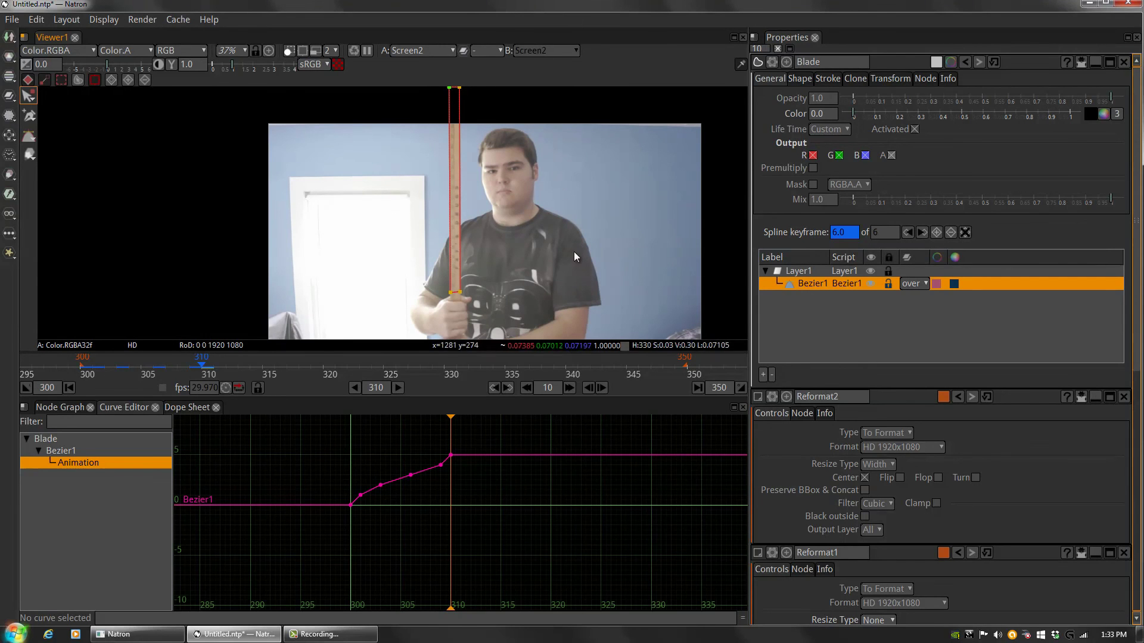
{"action": "key", "text": "Right"}
{"action": "key", "text": "Right"}
{"action": "key", "text": "Right"}
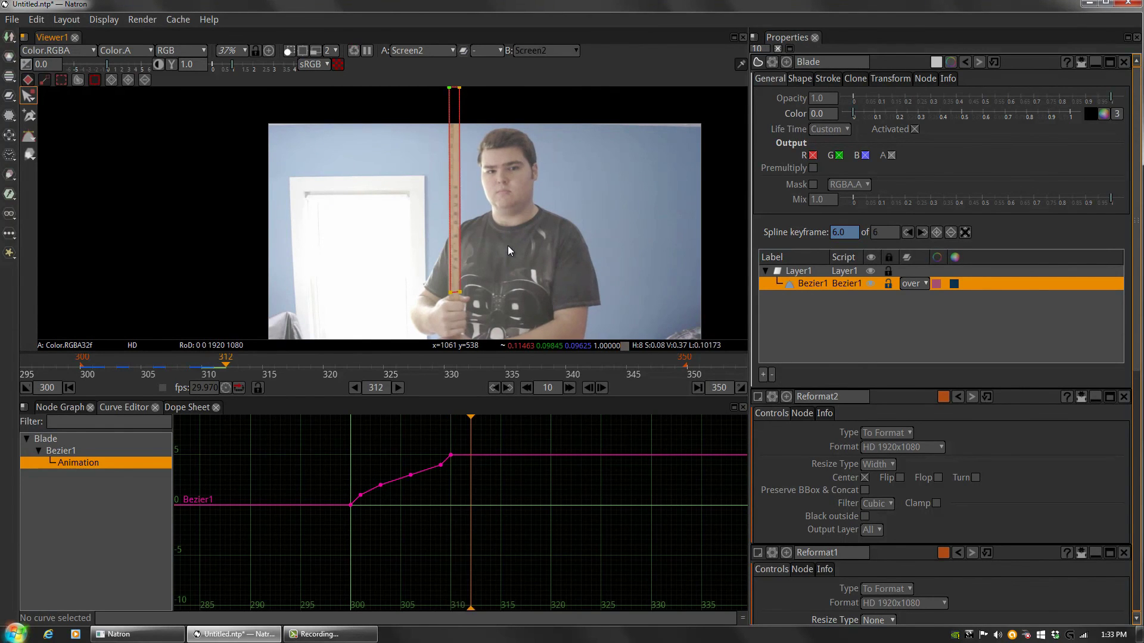
{"action": "key", "text": "Right"}
{"action": "key", "text": "Left"}
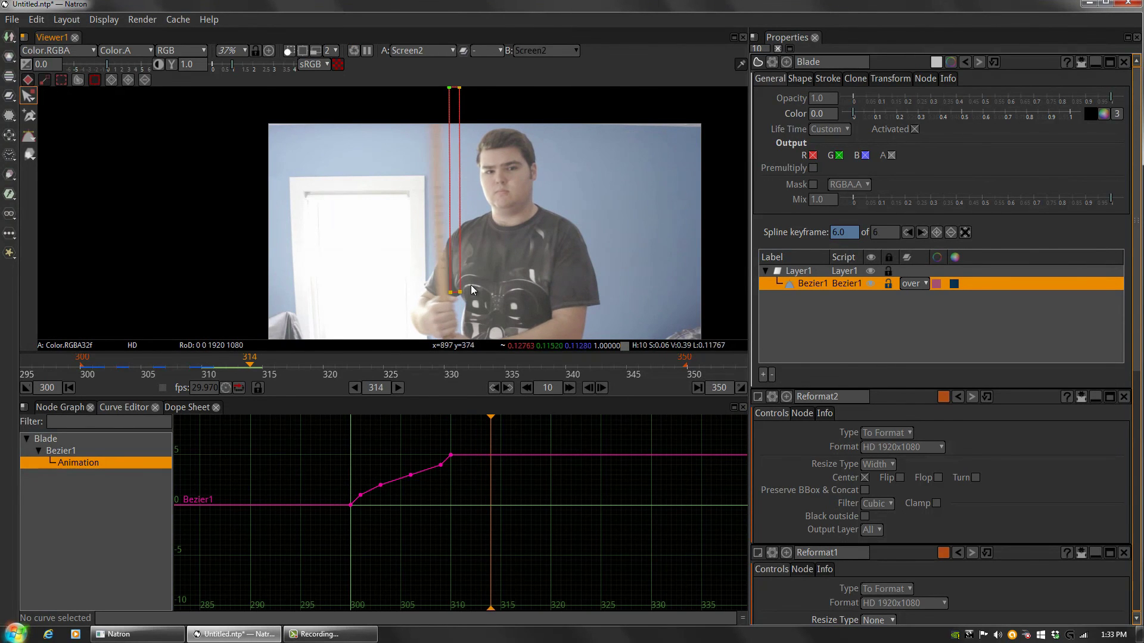
- At frame 313, move the bottom-left and bottom-right corners onto the stick's edges
{"action": "scroll", "coordinate": [458, 292], "scroll_direction": "up", "scroll_amount": 10}
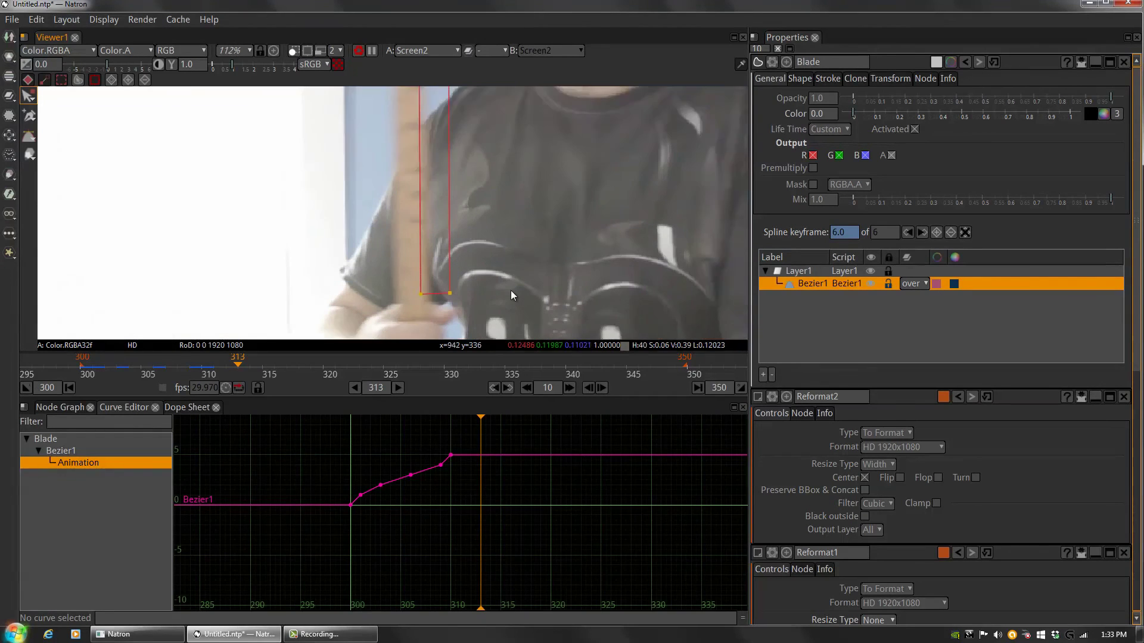
{"action": "key", "text": "Left"}
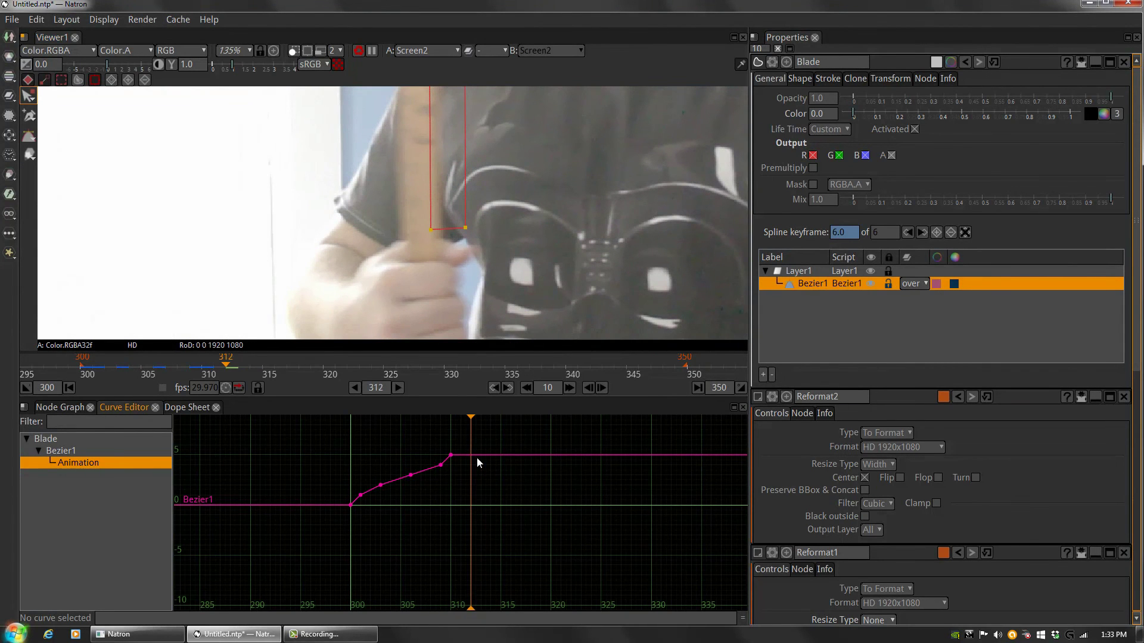
{"action": "key", "text": "Right"}
{"action": "left_click_drag", "start_coordinate": [430, 230], "coordinate": [403, 238]}
{"action": "left_click", "coordinate": [465, 228]}
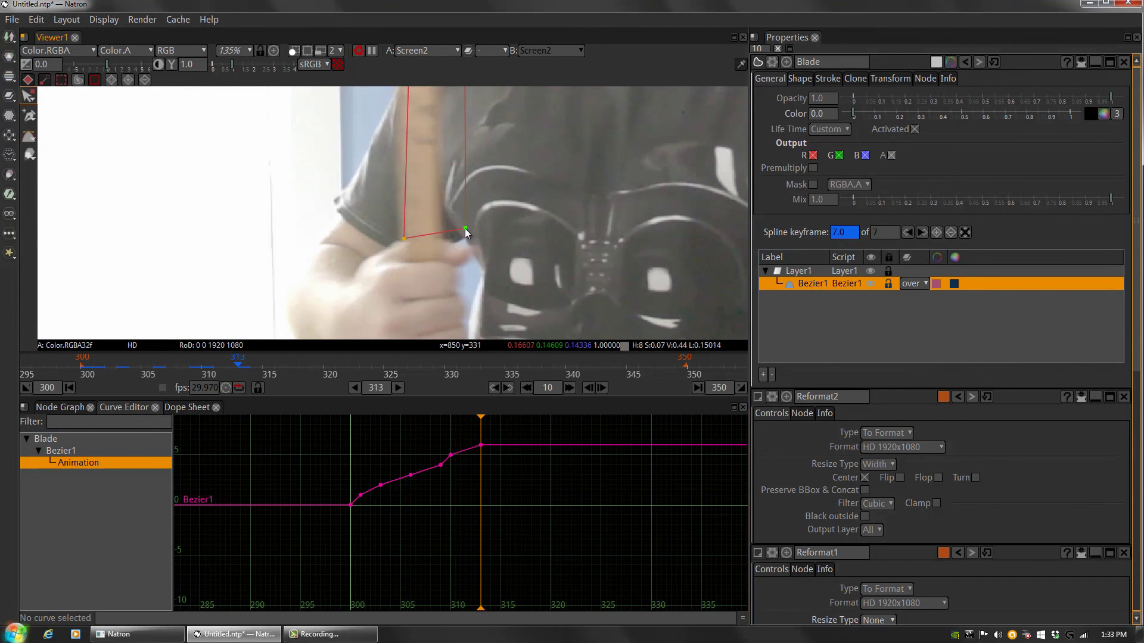
{"action": "mouse_move", "coordinate": [530, 241]}
{"action": "left_mouse_down"}
{"action": "mouse_move", "coordinate": [517, 322]}
{"action": "mouse_move", "coordinate": [501, 278]}
{"action": "mouse_move", "coordinate": [522, 250]}
{"action": "left_mouse_up"}
{"action": "left_click_drag", "start_coordinate": [463, 216], "coordinate": [442, 217]}
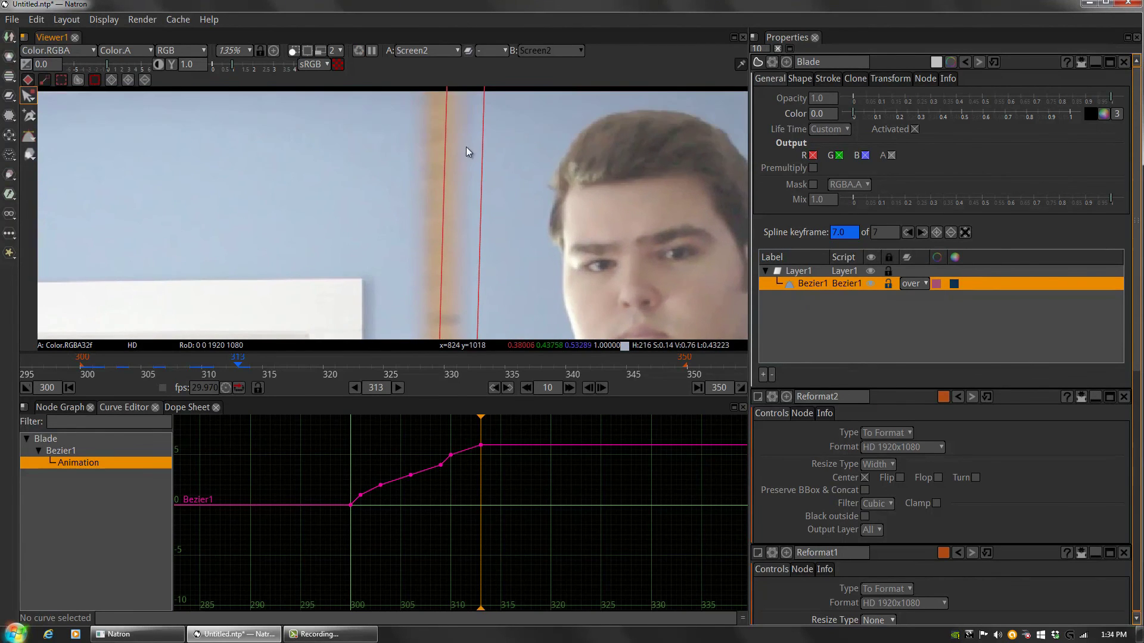
- Pull the top-left and top-right points left to line up with the stick
{"action": "left_click_drag", "start_coordinate": [450, 103], "coordinate": [433, 103]}
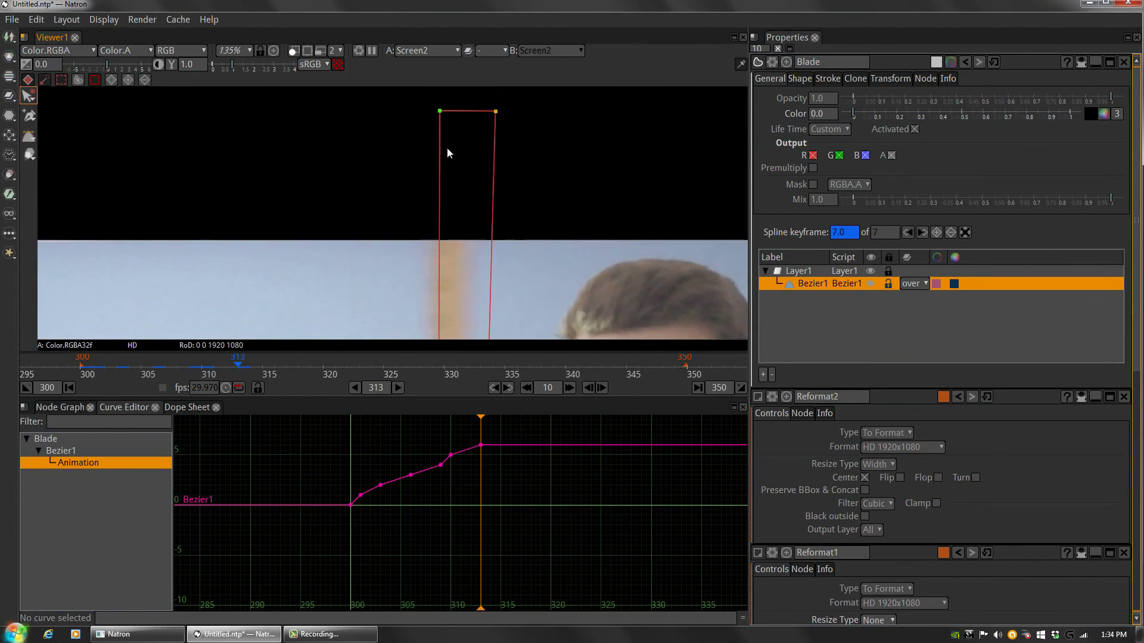
{"action": "left_click_drag", "start_coordinate": [439, 112], "coordinate": [431, 112]}
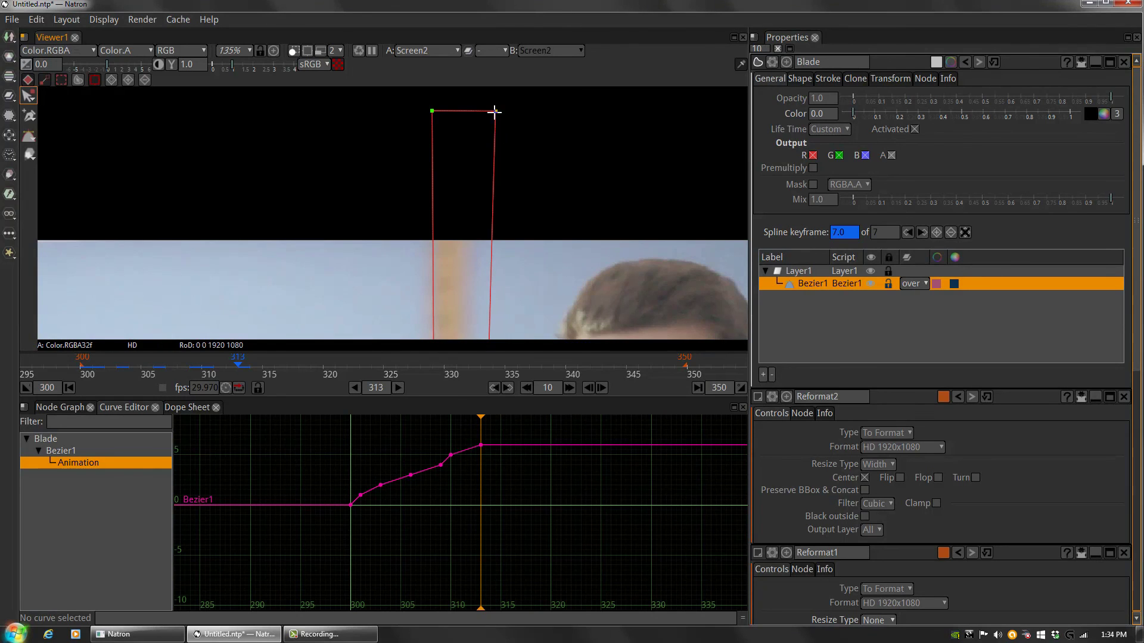
{"action": "left_click_drag", "start_coordinate": [496, 110], "coordinate": [471, 113]}
{"action": "scroll", "coordinate": [507, 125], "scroll_direction": "down", "scroll_amount": 5}
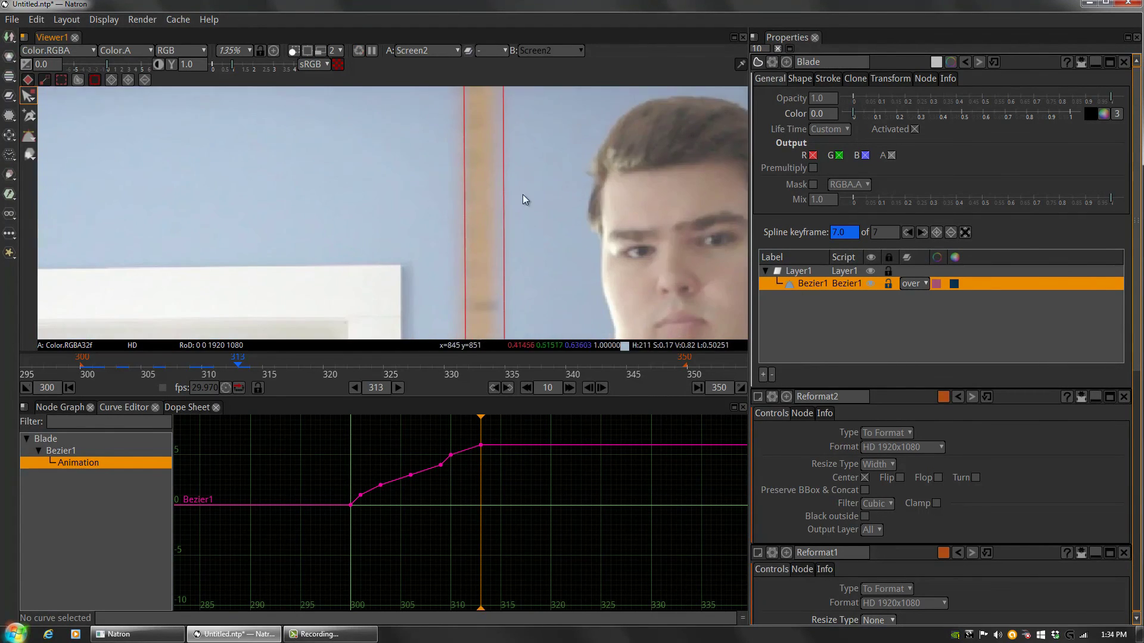
{"action": "left_click_drag", "start_coordinate": [525, 160], "coordinate": [503, 323]}
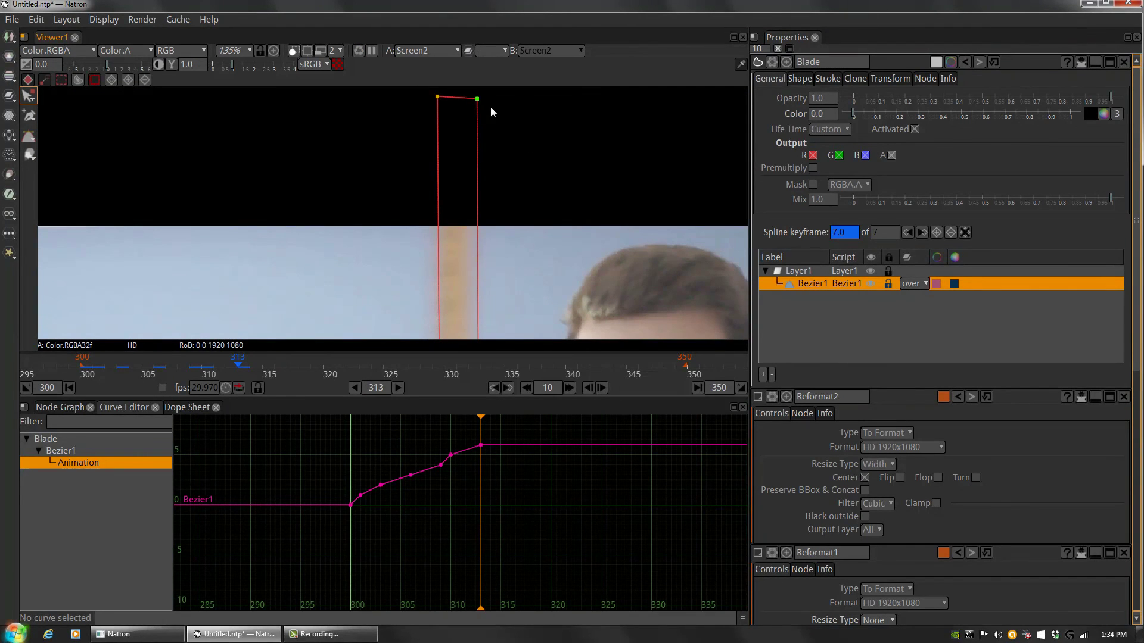
{"action": "left_click_drag", "start_coordinate": [477, 99], "coordinate": [477, 99]}
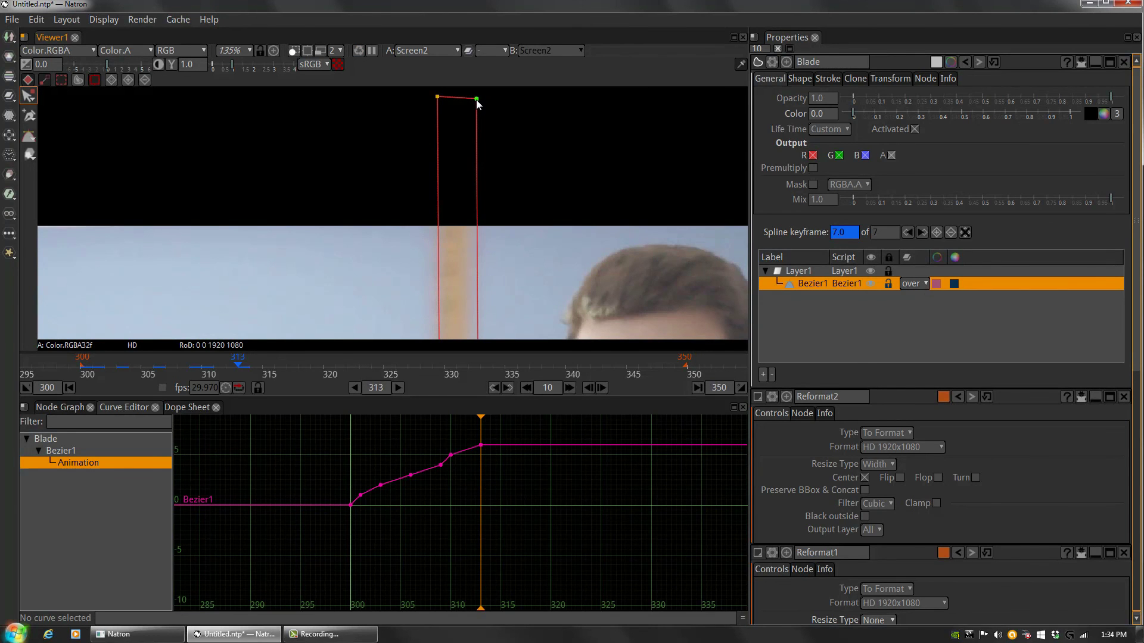
- Slant the left edge using the top-left point and widen the top slightly at the right corner
{"action": "left_click_drag", "start_coordinate": [490, 259], "coordinate": [496, 148]}
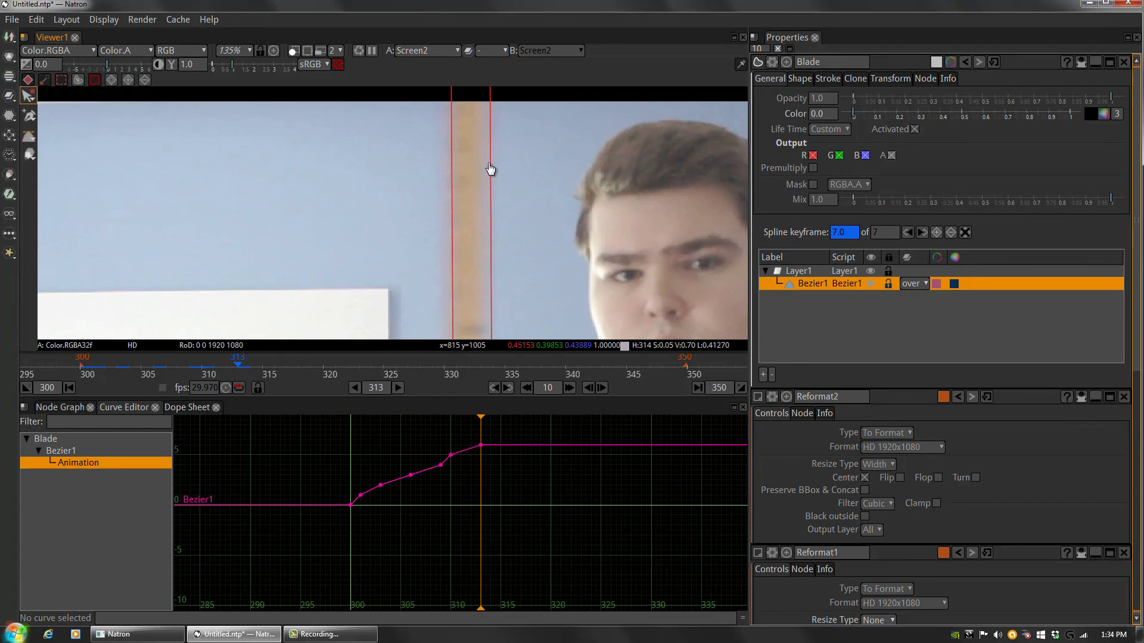
{"action": "left_click_drag", "start_coordinate": [481, 231], "coordinate": [472, 117]}
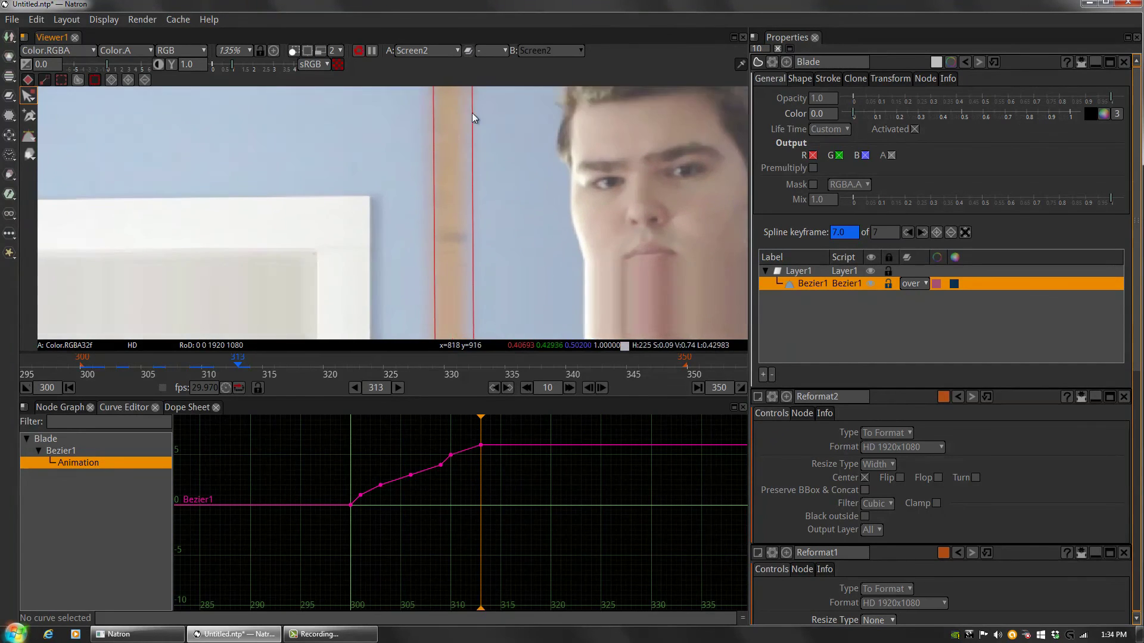
{"action": "mouse_move", "coordinate": [505, 270]}
{"action": "left_mouse_down"}
{"action": "mouse_move", "coordinate": [516, 117]}
{"action": "mouse_move", "coordinate": [506, 255]}
{"action": "left_mouse_up"}
{"action": "scroll", "coordinate": [499, 252], "scroll_direction": "down", "scroll_amount": 3}
{"action": "left_click_drag", "start_coordinate": [461, 124], "coordinate": [455, 125]}
{"action": "left_click_drag", "start_coordinate": [527, 261], "coordinate": [508, 219]}
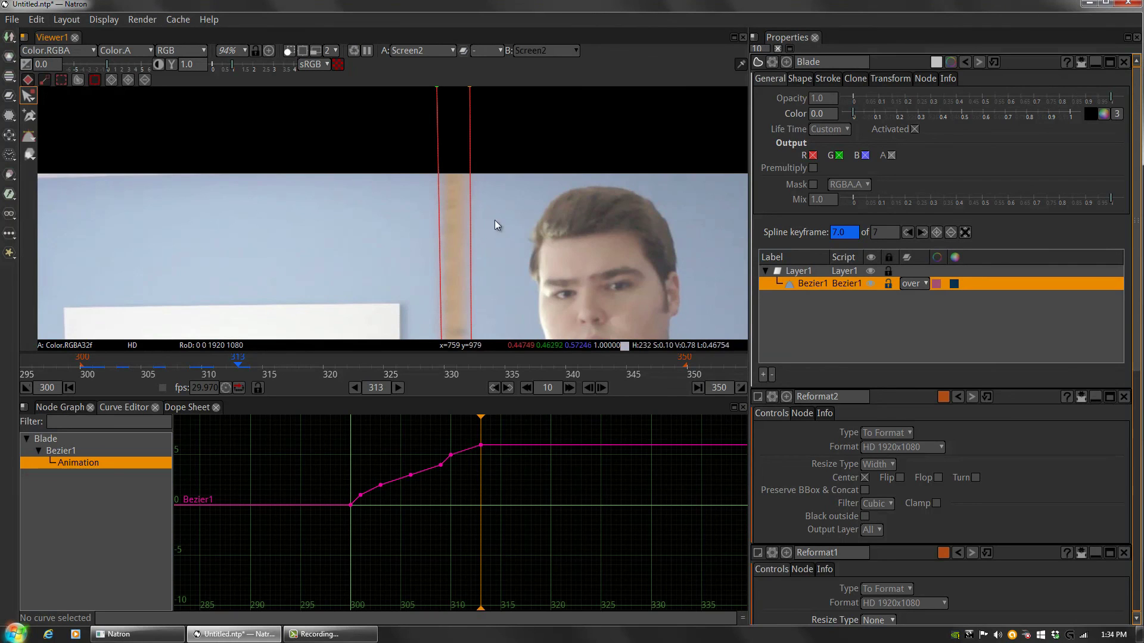
{"action": "mouse_move", "coordinate": [495, 288]}
{"action": "left_mouse_down"}
{"action": "mouse_move", "coordinate": [513, 224]}
{"action": "mouse_move", "coordinate": [513, 142]}
{"action": "mouse_move", "coordinate": [505, 281]}
{"action": "mouse_move", "coordinate": [504, 271]}
{"action": "left_mouse_up"}
{"action": "mouse_move", "coordinate": [454, 190]}
{"action": "left_mouse_down"}
{"action": "mouse_move", "coordinate": [513, 302]}
{"action": "mouse_move", "coordinate": [523, 188]}
{"action": "mouse_move", "coordinate": [499, 221]}
{"action": "mouse_move", "coordinate": [460, 205]}
{"action": "left_mouse_up"}
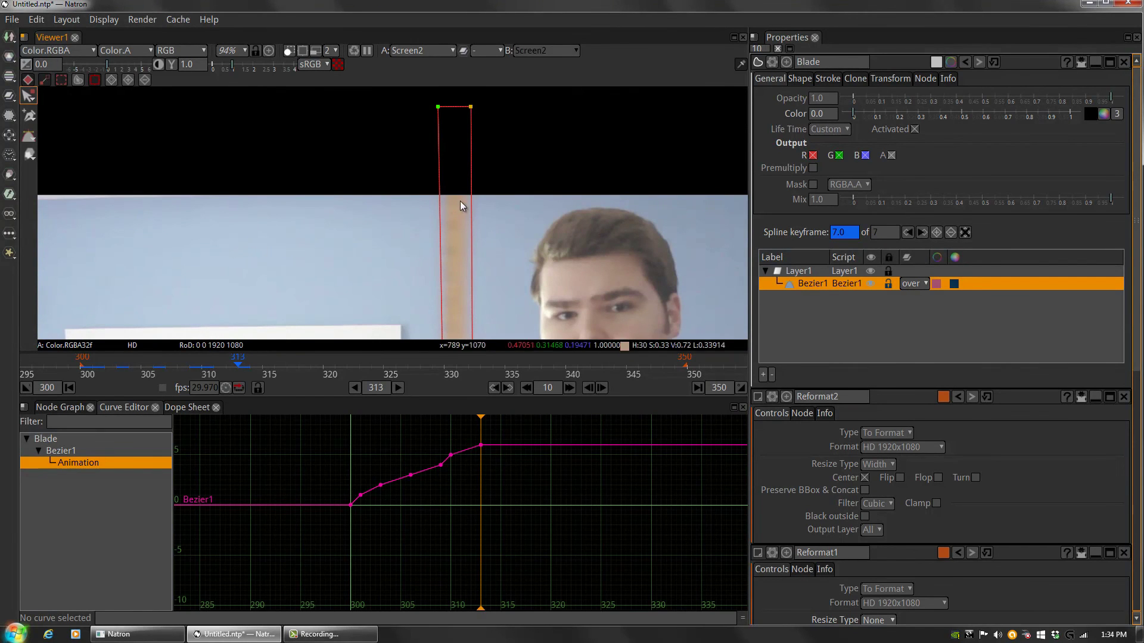
{"action": "left_click_drag", "start_coordinate": [471, 106], "coordinate": [473, 107]}
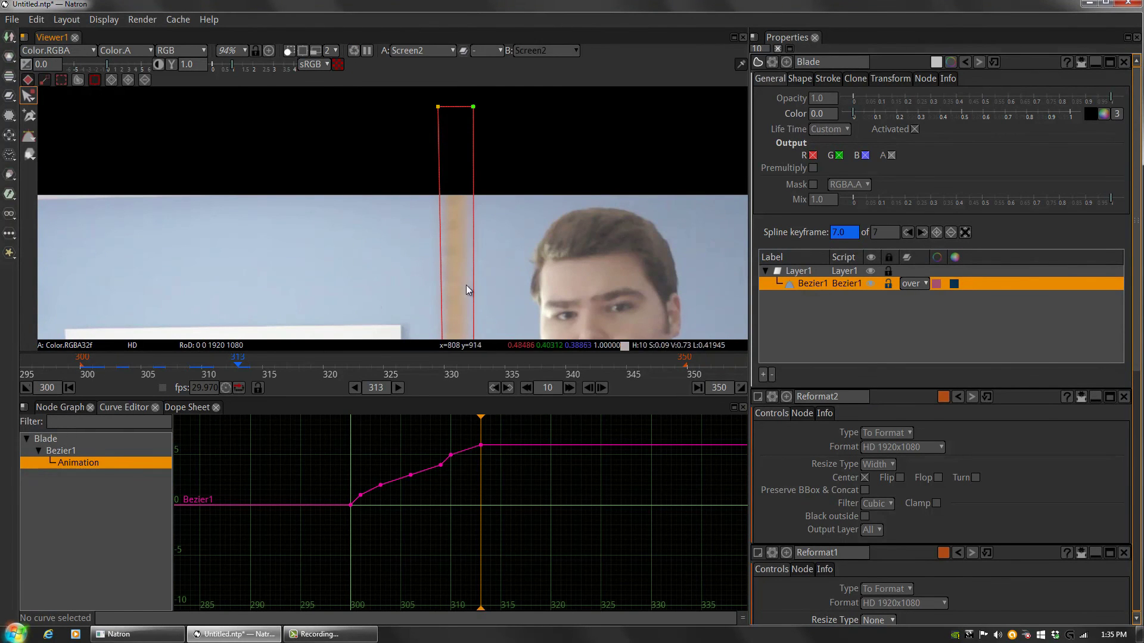
{"action": "left_click_drag", "start_coordinate": [504, 288], "coordinate": [498, 258]}
{"action": "left_click_drag", "start_coordinate": [458, 169], "coordinate": [457, 158]}
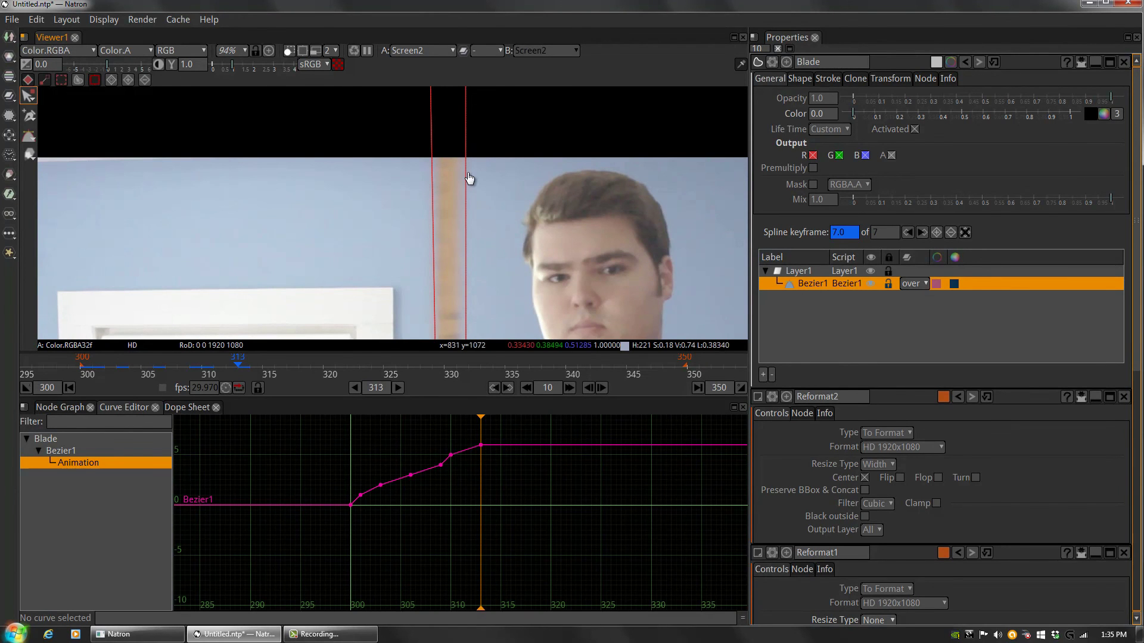
- Compare frames 311–313 and settle on frame 312
{"action": "key", "text": "Left"}
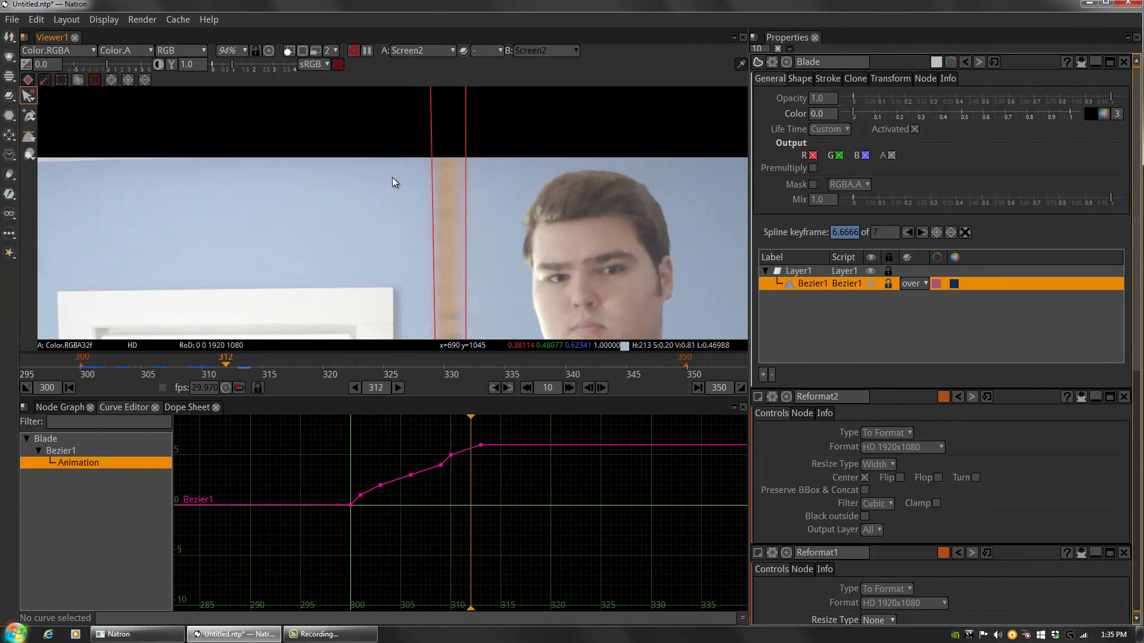
{"action": "scroll", "coordinate": [503, 256], "scroll_direction": "down", "scroll_amount": 4}
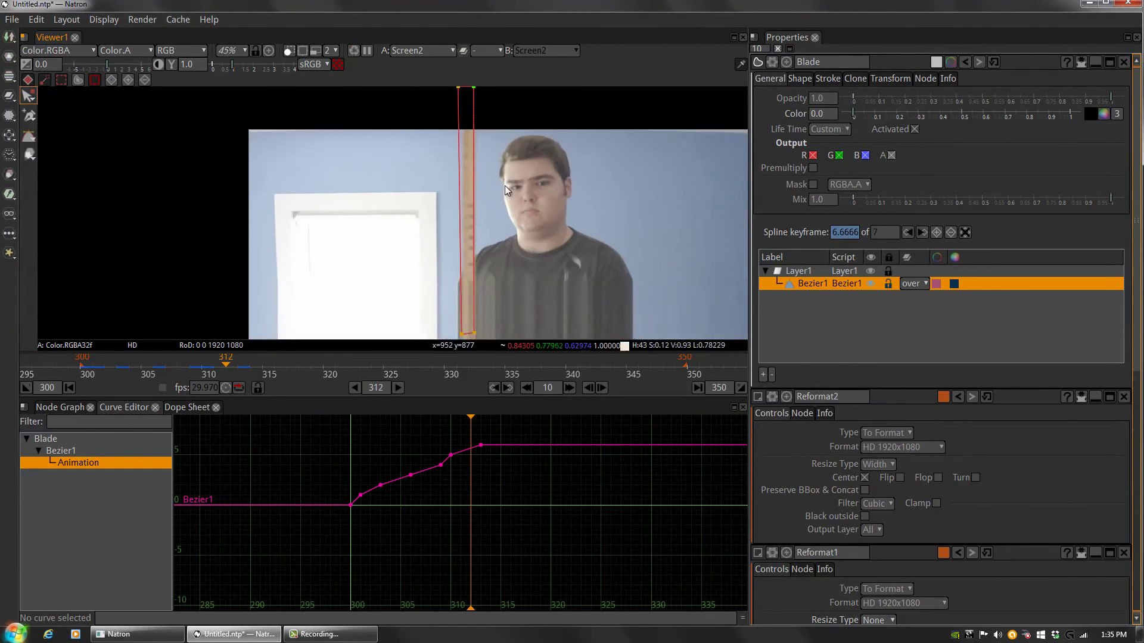
{"action": "key", "text": "Left"}
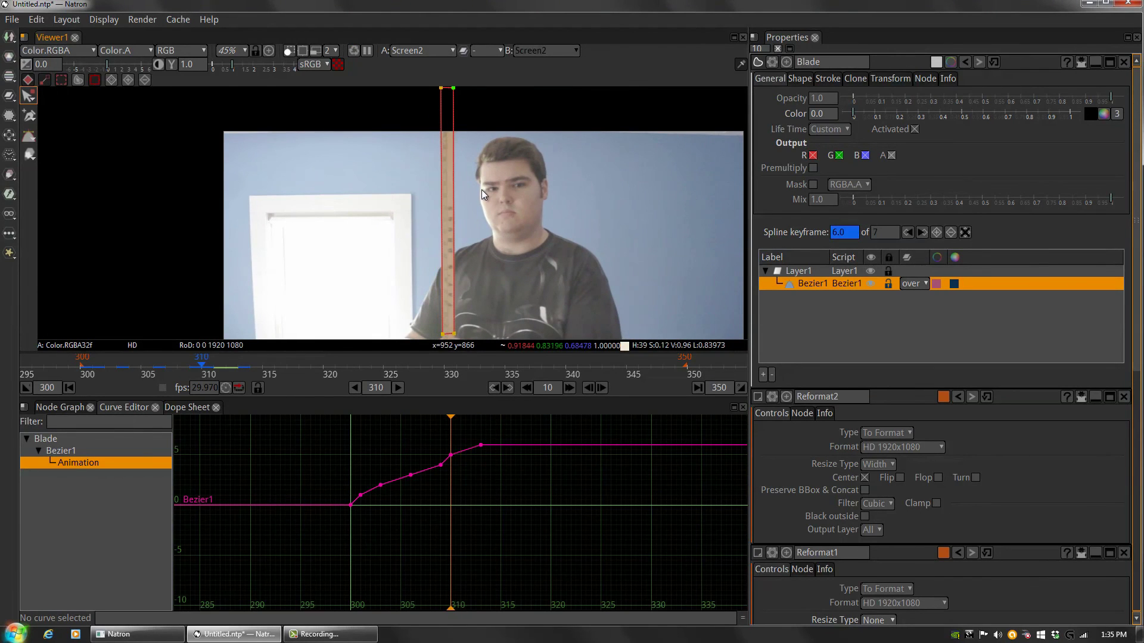
{"action": "key", "text": "Right"}
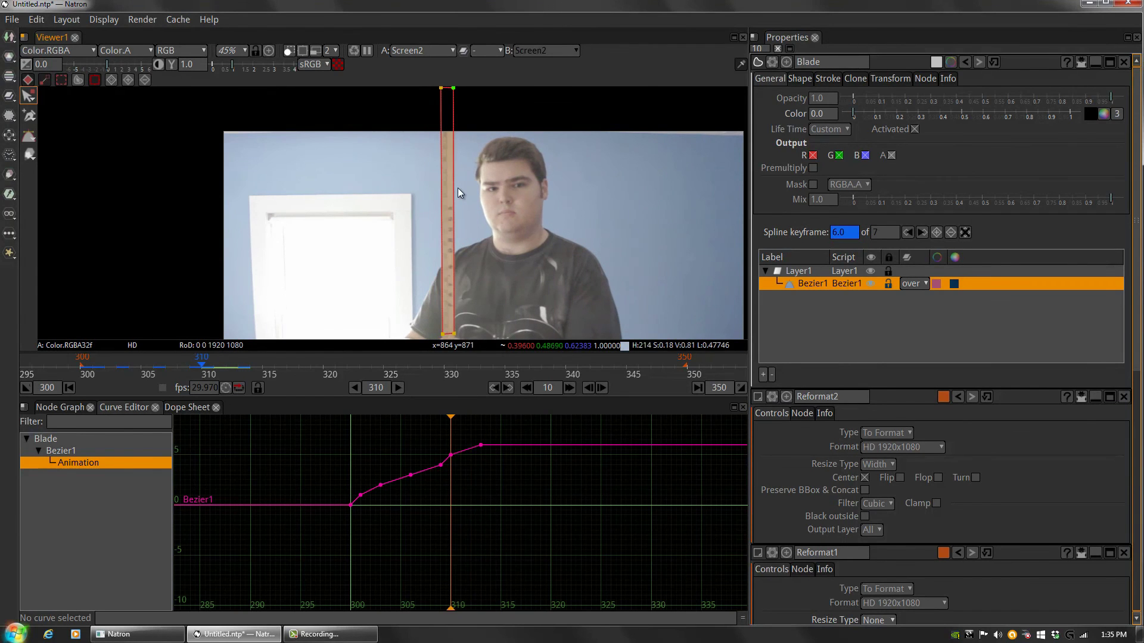
{"action": "key", "text": "Left"}
{"action": "key", "text": "Right"}
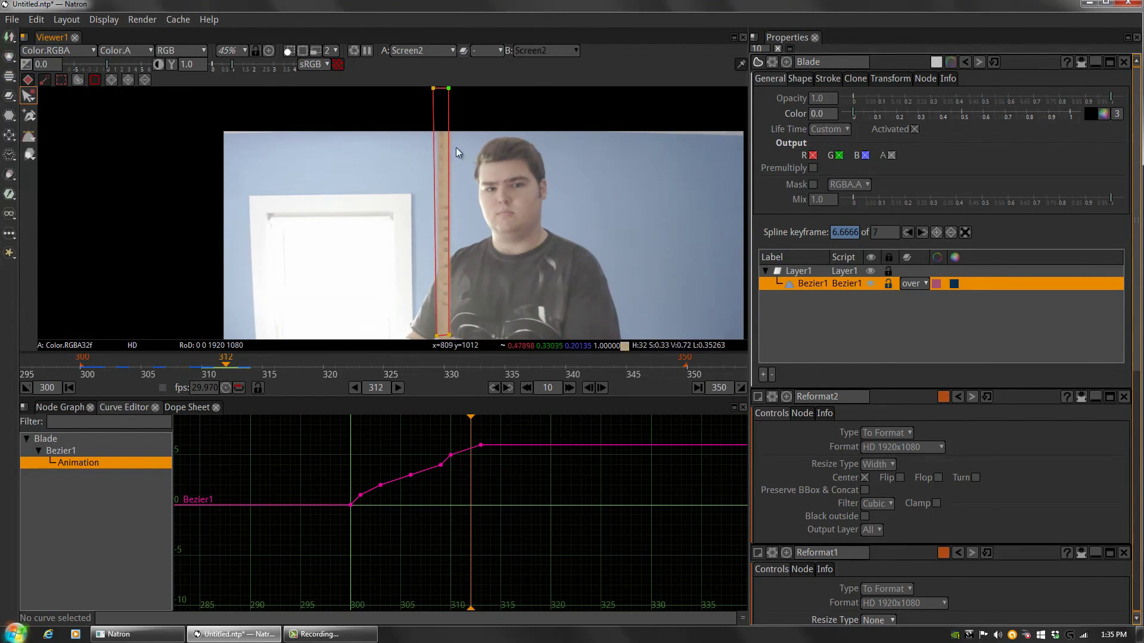
{"action": "key", "text": "Right"}
{"action": "key", "text": "Right"}
{"action": "key", "text": "Left"}
{"action": "key", "text": "Left"}
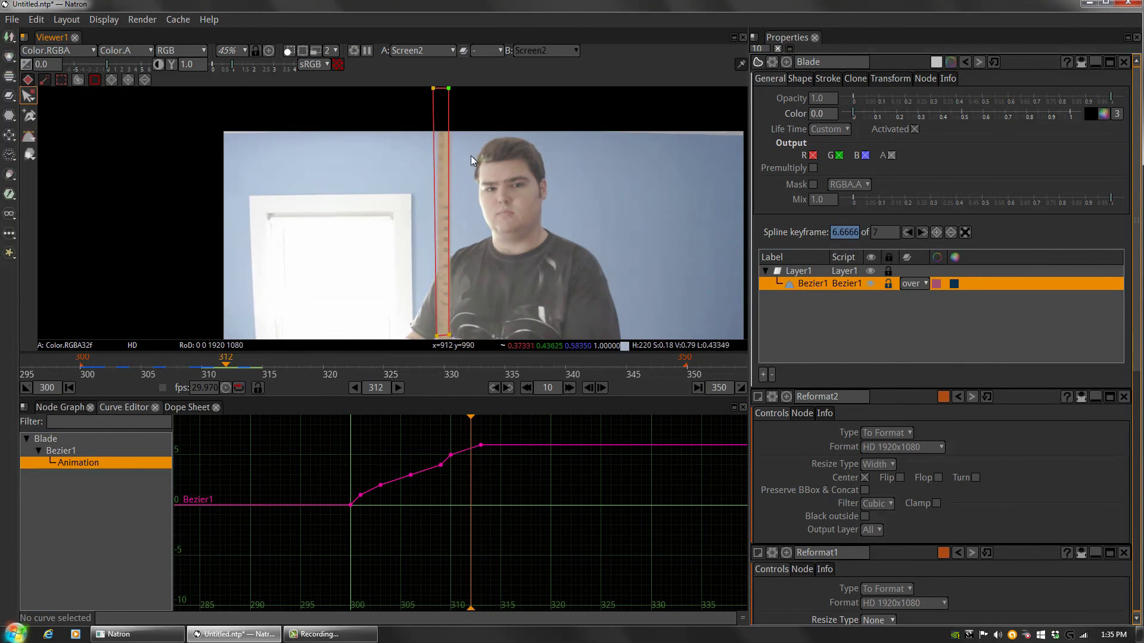
{"action": "scroll", "coordinate": [460, 157], "scroll_direction": "up", "scroll_amount": 5}
- At frame 312, move the top-left and bottom-left corners onto the stick
{"action": "left_click_drag", "start_coordinate": [439, 138], "coordinate": [443, 143]}
{"action": "left_click_drag", "start_coordinate": [476, 317], "coordinate": [467, 199]}
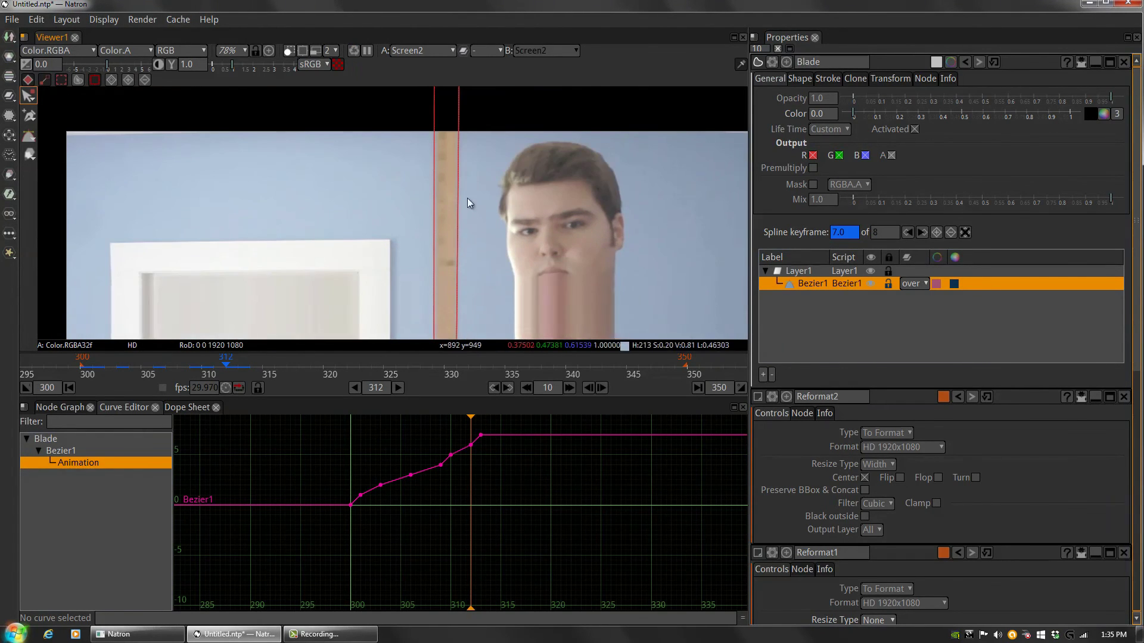
{"action": "scroll", "coordinate": [451, 225], "scroll_direction": "up", "scroll_amount": 8}
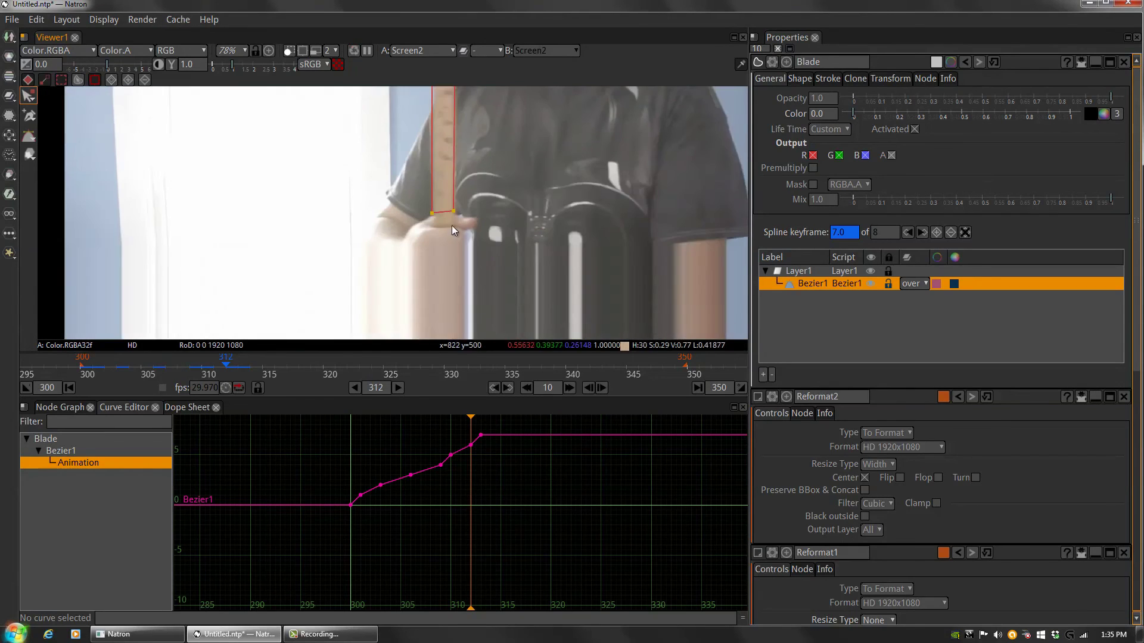
{"action": "left_click_drag", "start_coordinate": [488, 206], "coordinate": [481, 235]}
{"action": "key", "text": "Left"}
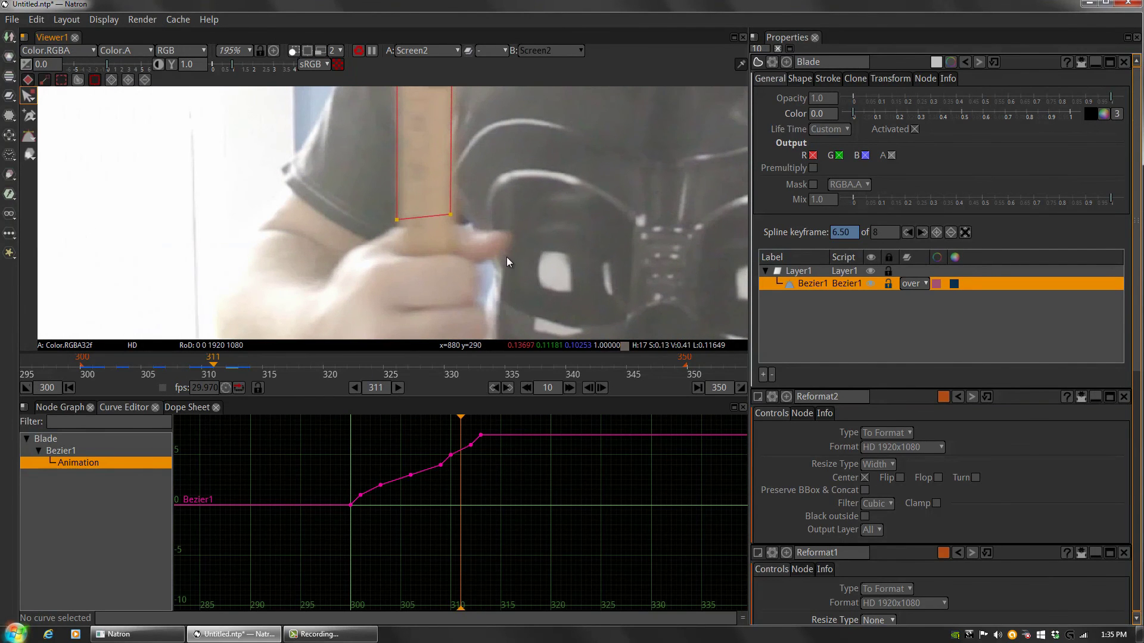
{"action": "key", "text": "Right"}
{"action": "mouse_move", "coordinate": [401, 215]}
{"action": "left_mouse_down"}
{"action": "mouse_move", "coordinate": [451, 212]}
{"action": "mouse_move", "coordinate": [408, 216]}
{"action": "left_mouse_up"}
{"action": "scroll", "coordinate": [488, 229], "scroll_direction": "down", "scroll_amount": 4}
{"action": "scroll", "coordinate": [488, 229], "scroll_direction": "down", "scroll_amount": 2}
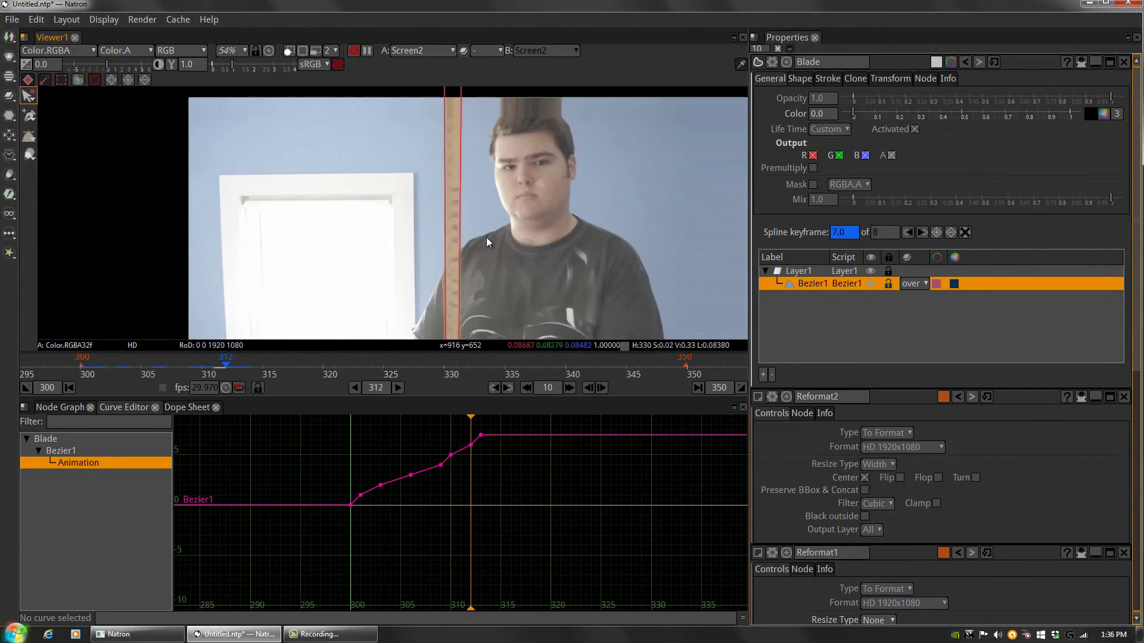
- At frame 314, move the bottom corners down and left onto the stick
{"action": "key", "text": "Right"}
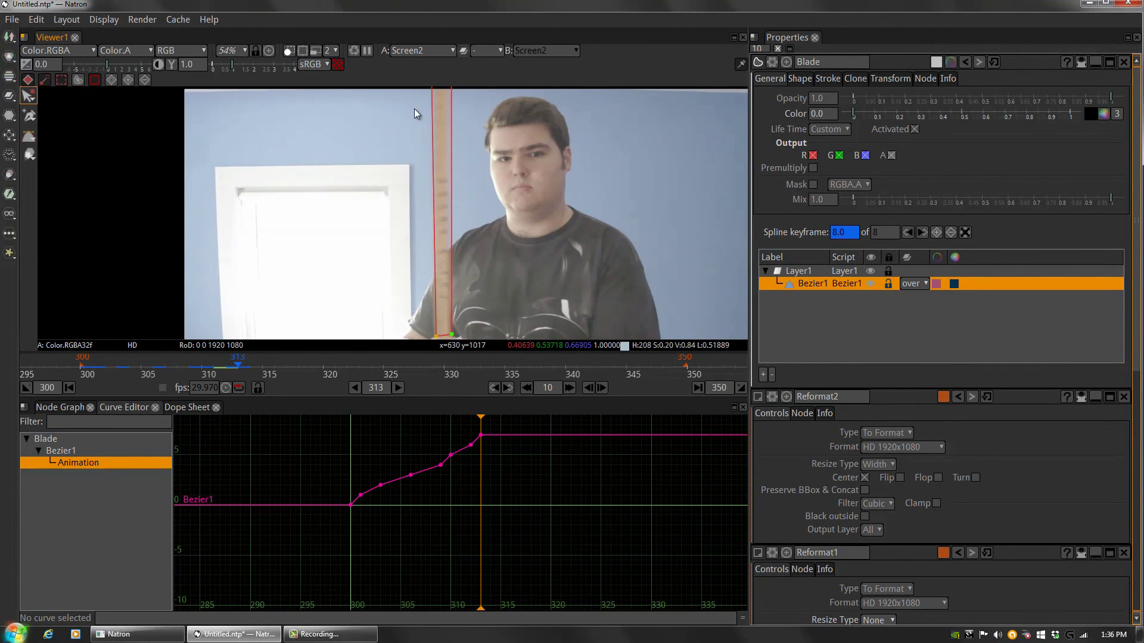
{"action": "key", "text": "Right"}
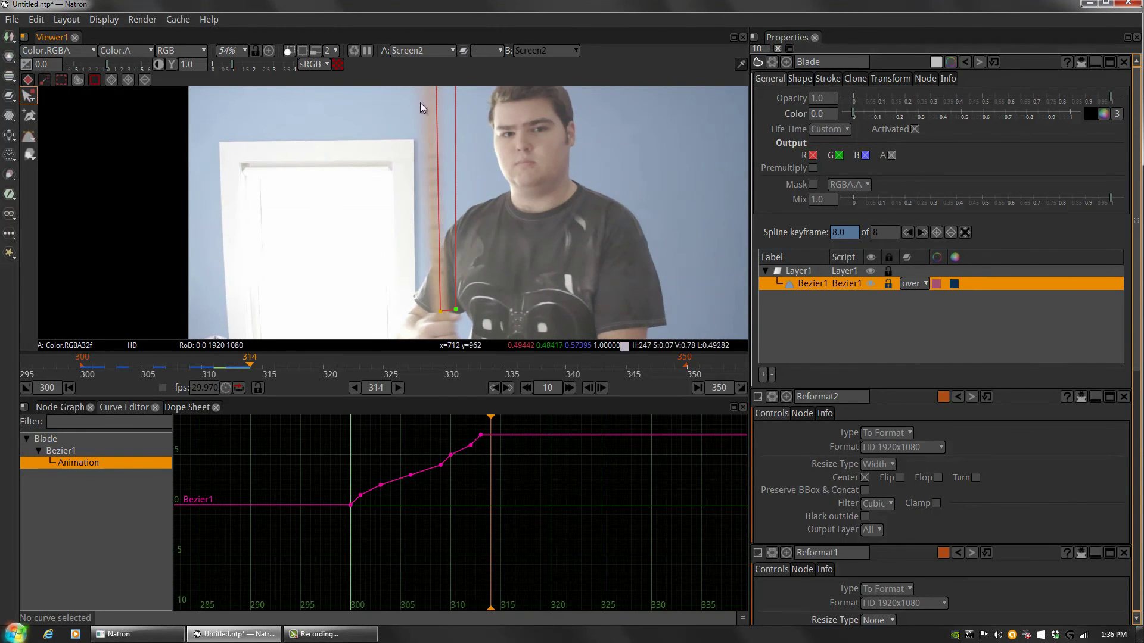
{"action": "scroll", "coordinate": [429, 299], "scroll_direction": "up", "scroll_amount": 3}
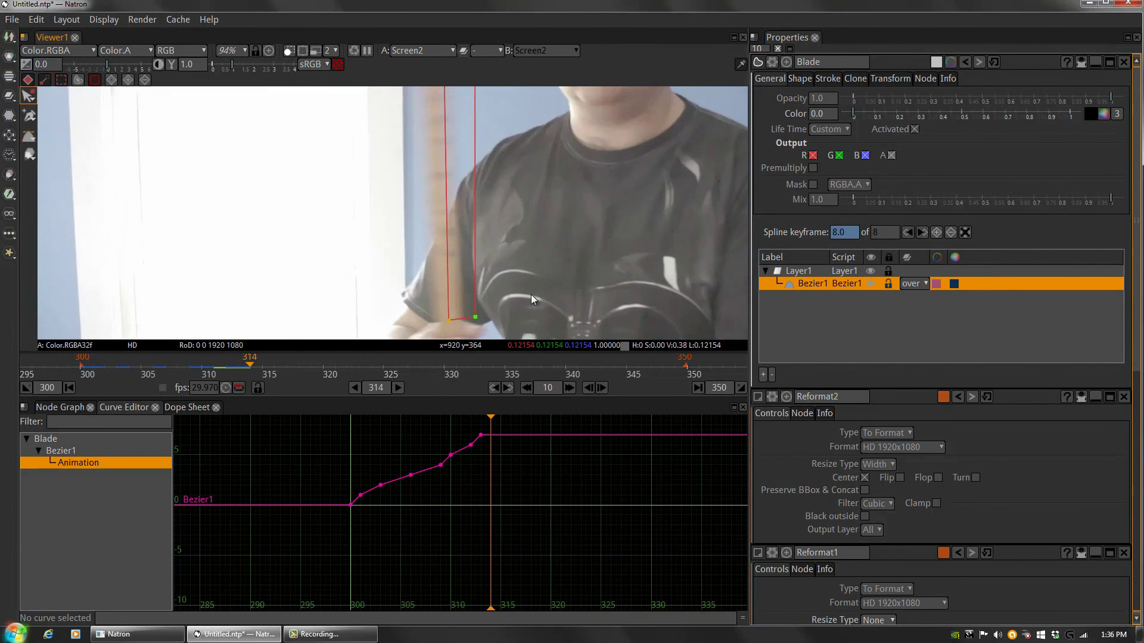
{"action": "scroll", "coordinate": [467, 224], "scroll_direction": "up", "scroll_amount": 3}
{"action": "scroll", "coordinate": [467, 224], "scroll_direction": "up", "scroll_amount": 5}
{"action": "left_click_drag", "start_coordinate": [465, 231], "coordinate": [461, 238]}
{"action": "left_click_drag", "start_coordinate": [524, 221], "coordinate": [498, 230]}
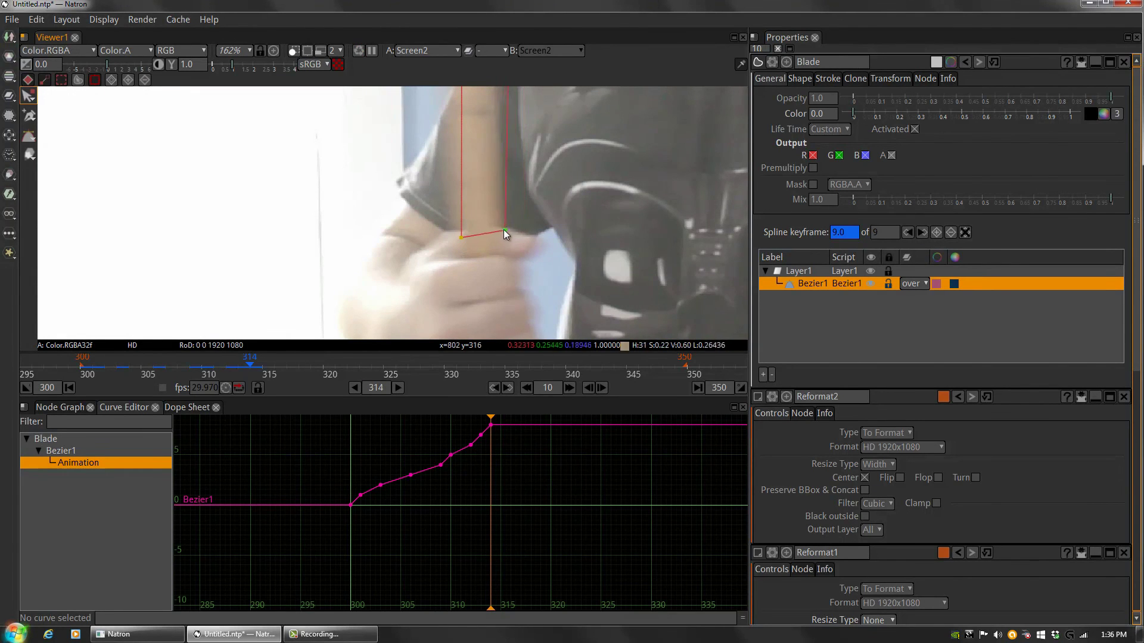
- Move the blade's top-left point to the stick's edge at frame 314
{"action": "scroll", "coordinate": [525, 238], "scroll_direction": "down", "scroll_amount": 10}
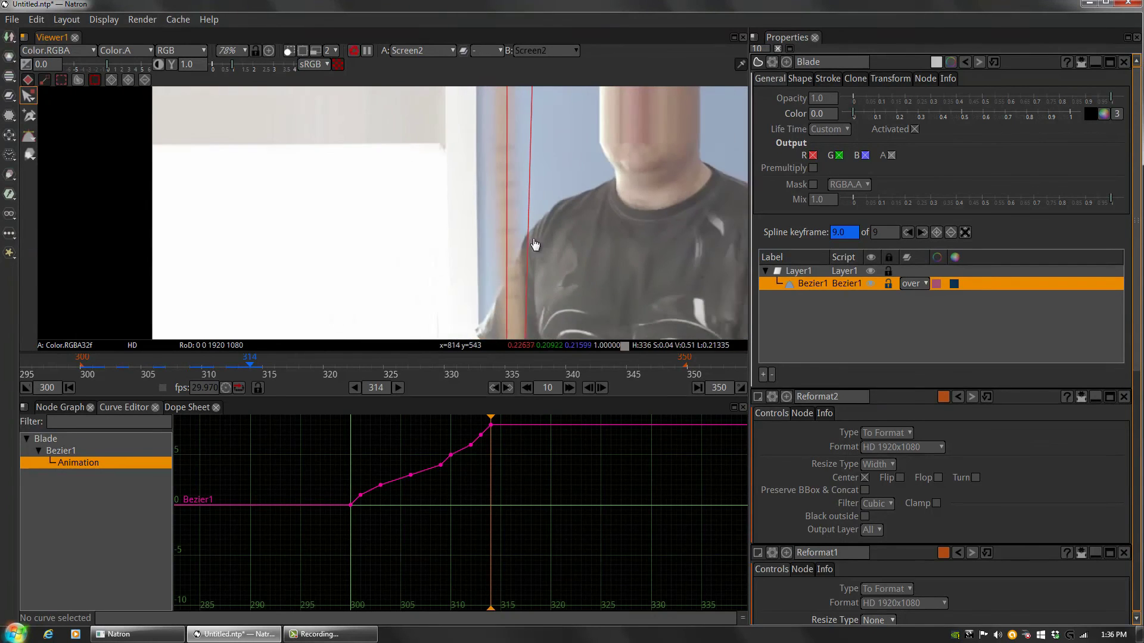
{"action": "left_click_drag", "start_coordinate": [540, 145], "coordinate": [498, 223]}
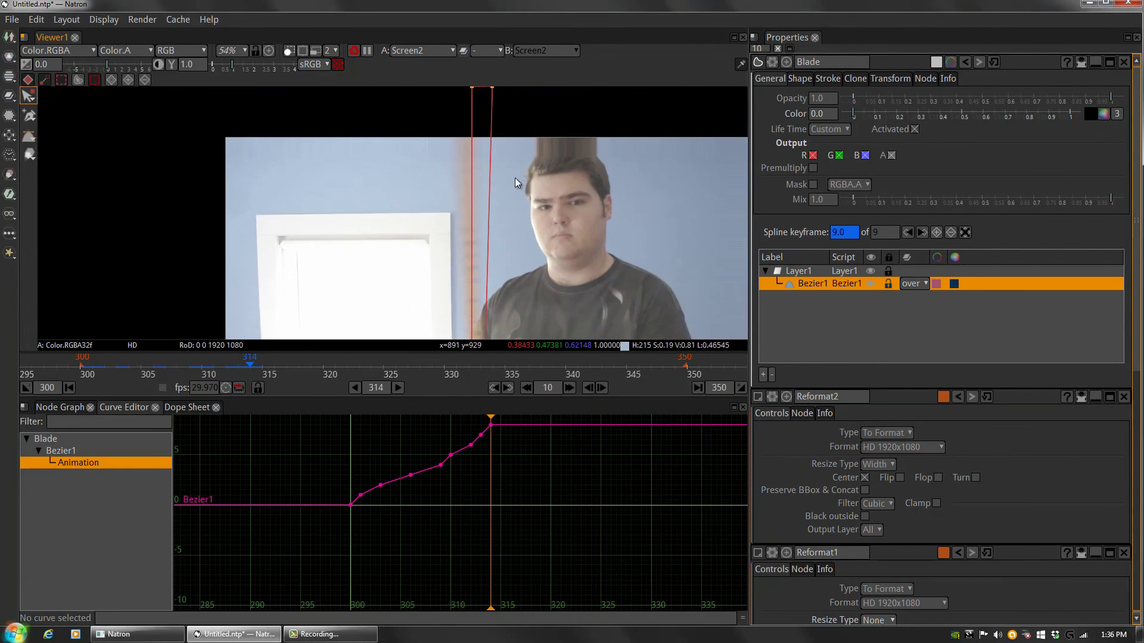
{"action": "left_click_drag", "start_coordinate": [524, 223], "coordinate": [516, 229]}
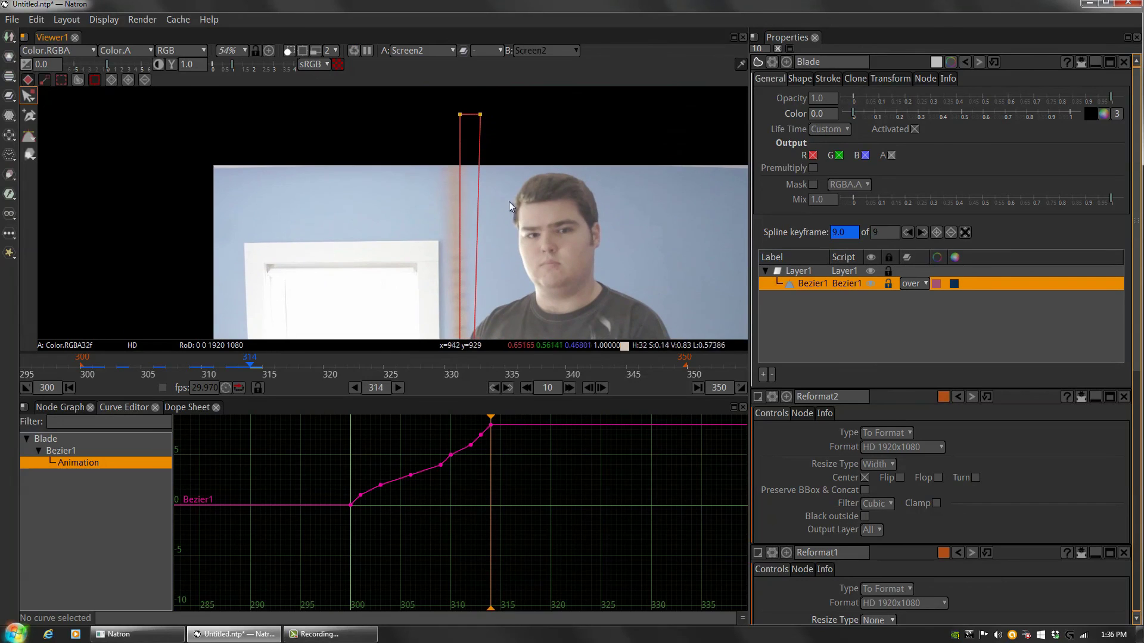
{"action": "left_click_drag", "start_coordinate": [456, 114], "coordinate": [432, 118]}
- At frame 315, align the blade's base with the stick
{"action": "key", "text": "Right"}
{"action": "scroll", "coordinate": [566, 234], "scroll_direction": "up", "scroll_amount": 5}
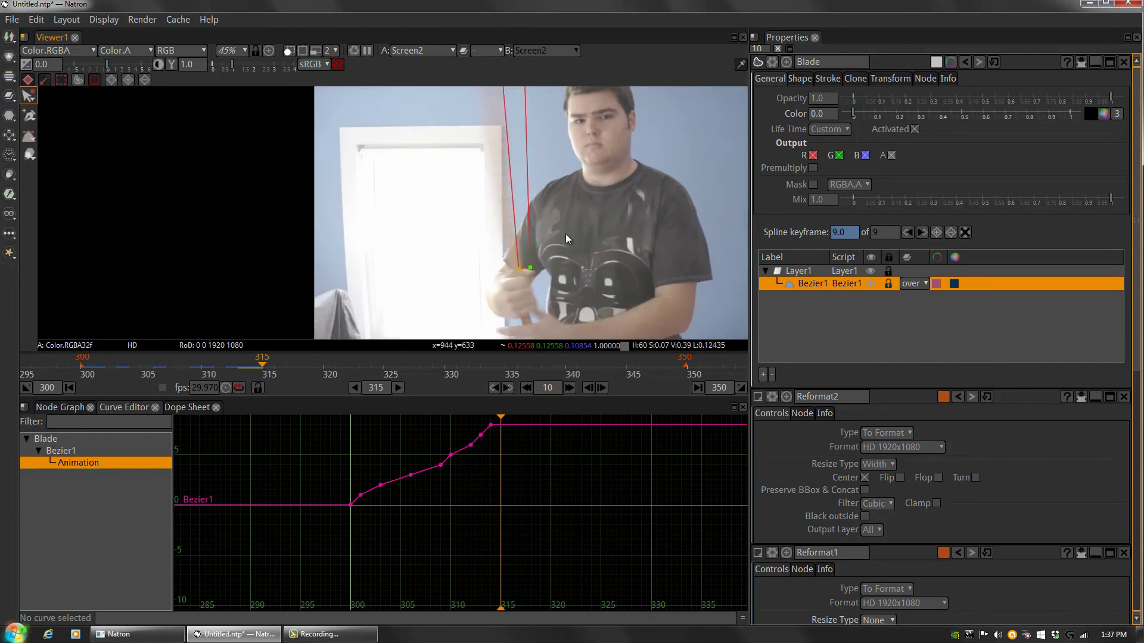
{"action": "scroll", "coordinate": [584, 302], "scroll_direction": "up", "scroll_amount": 4}
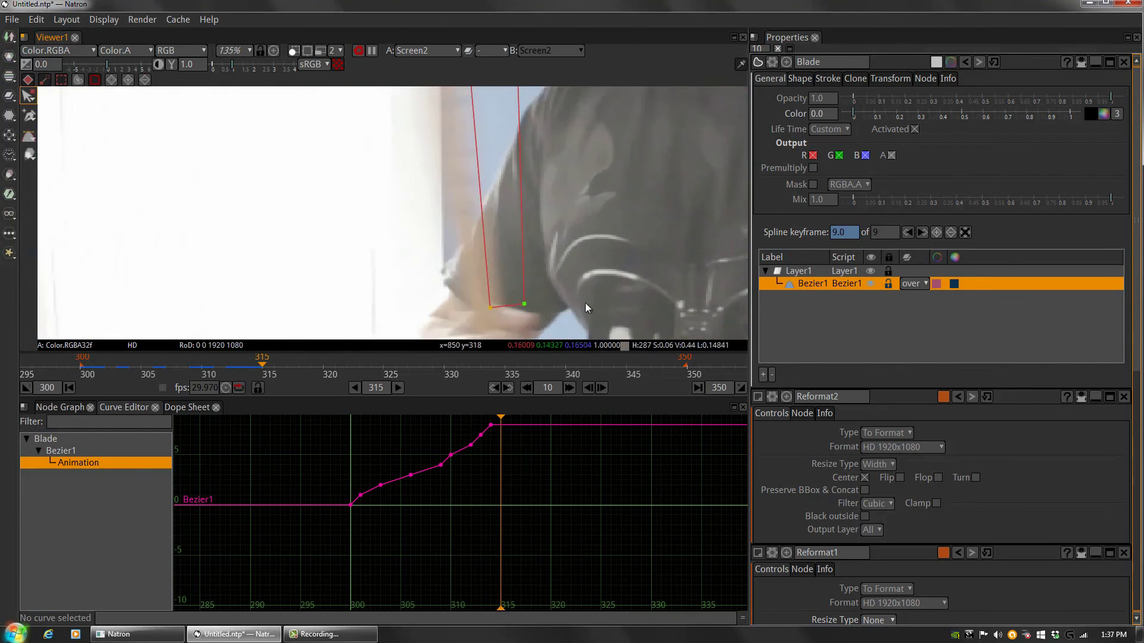
{"action": "left_click_drag", "start_coordinate": [585, 302], "coordinate": [590, 138]}
{"action": "left_click_drag", "start_coordinate": [495, 137], "coordinate": [465, 149]}
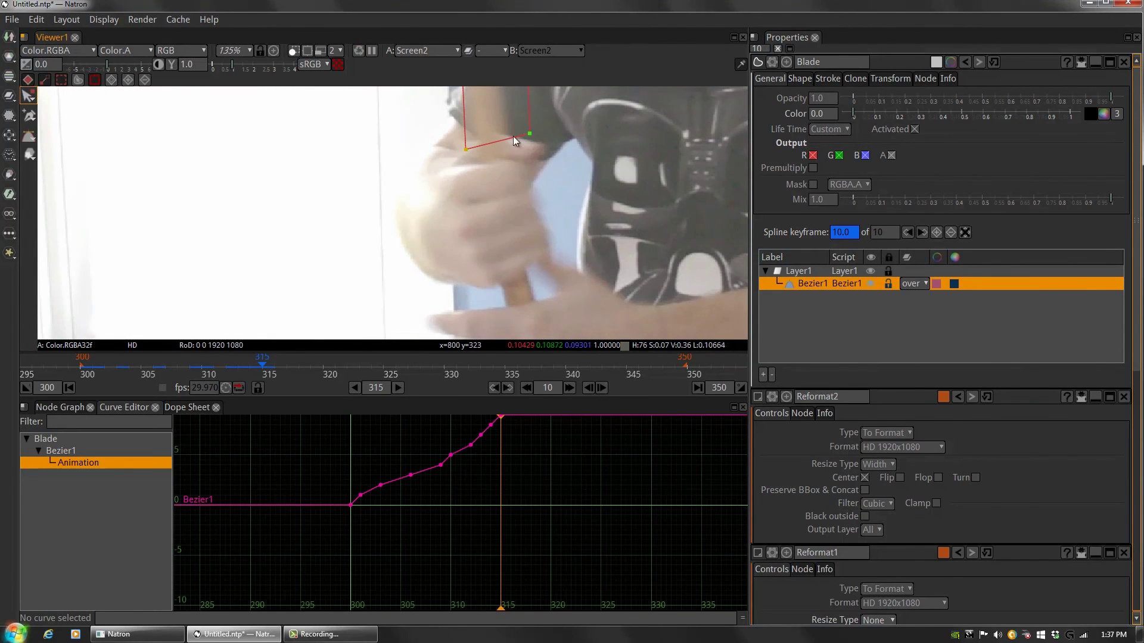
{"action": "scroll", "coordinate": [542, 227], "scroll_direction": "down", "scroll_amount": 14}
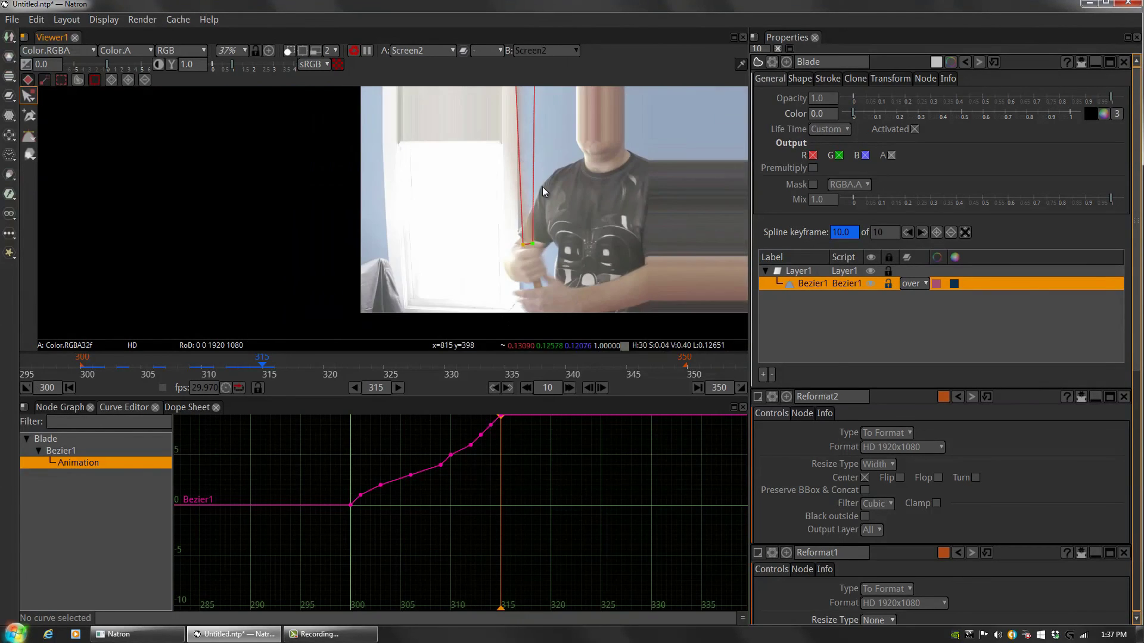
- Shift both top points of the blade along the stick at frame 315
{"action": "left_click_drag", "start_coordinate": [507, 144], "coordinate": [477, 149]}
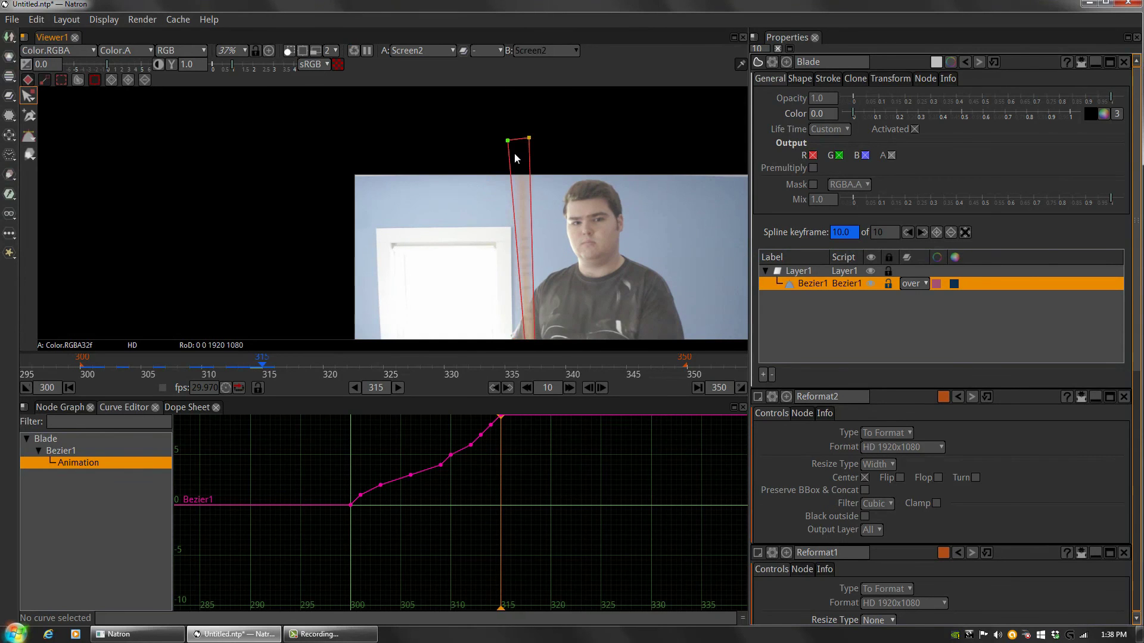
{"action": "scroll", "coordinate": [546, 243], "scroll_direction": "up", "scroll_amount": 5}
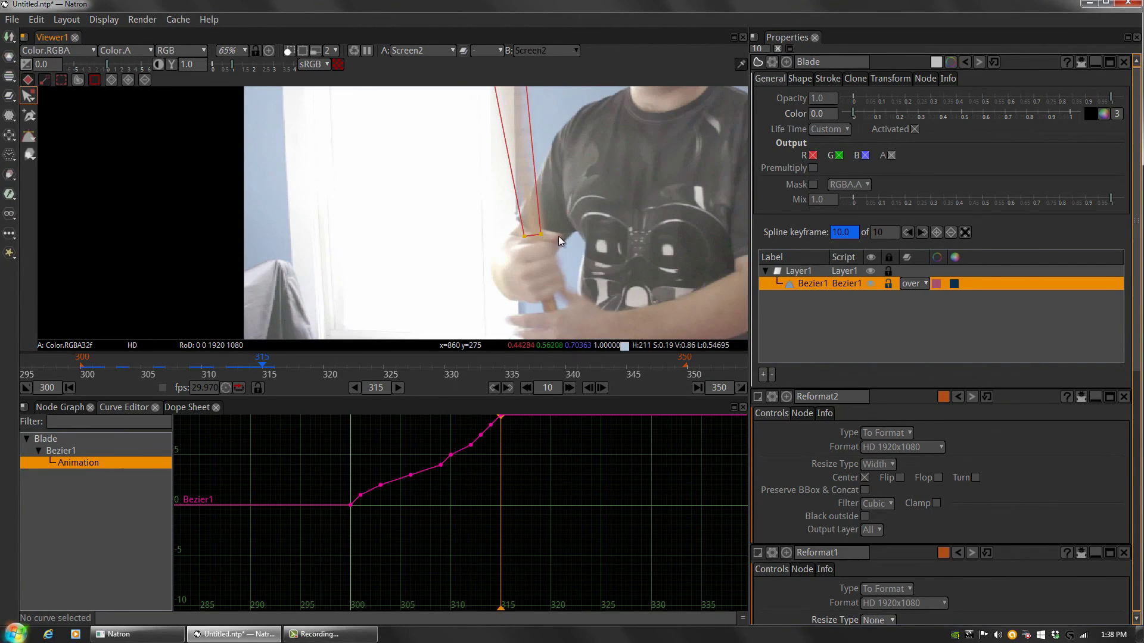
{"action": "left_click_drag", "start_coordinate": [455, 147], "coordinate": [476, 216]}
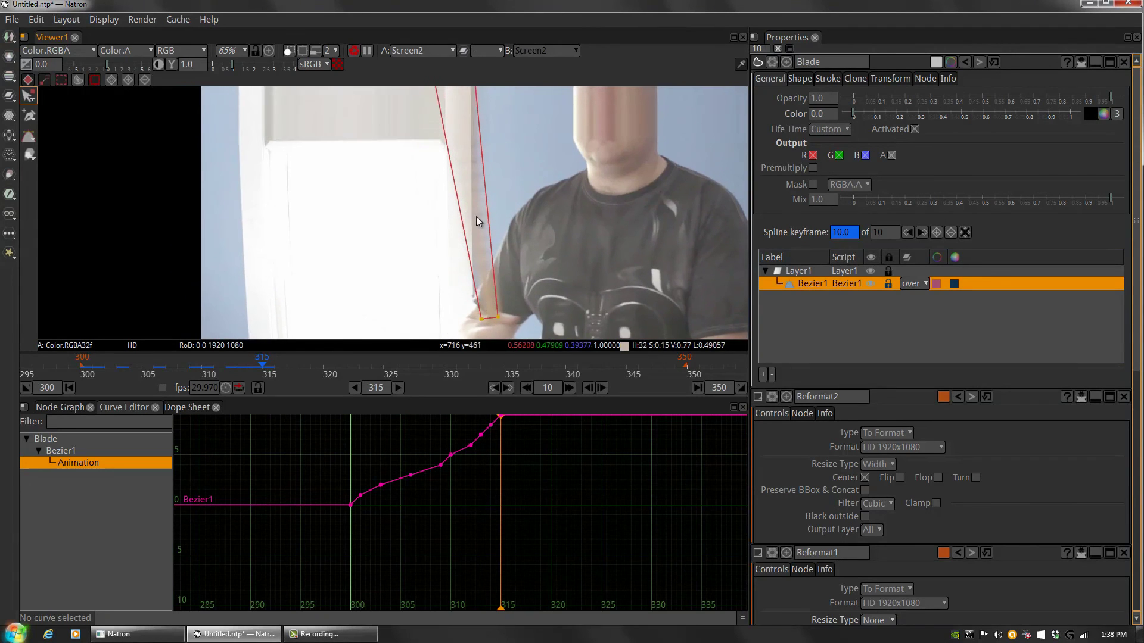
{"action": "left_click_drag", "start_coordinate": [466, 148], "coordinate": [465, 215]}
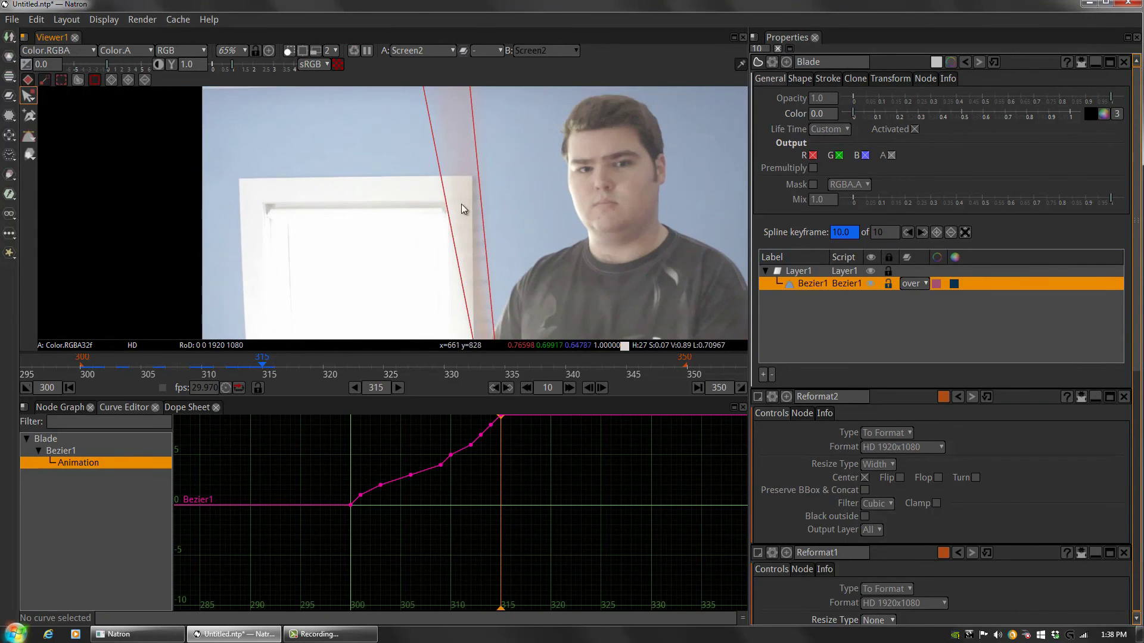
{"action": "left_click_drag", "start_coordinate": [472, 267], "coordinate": [467, 135]}
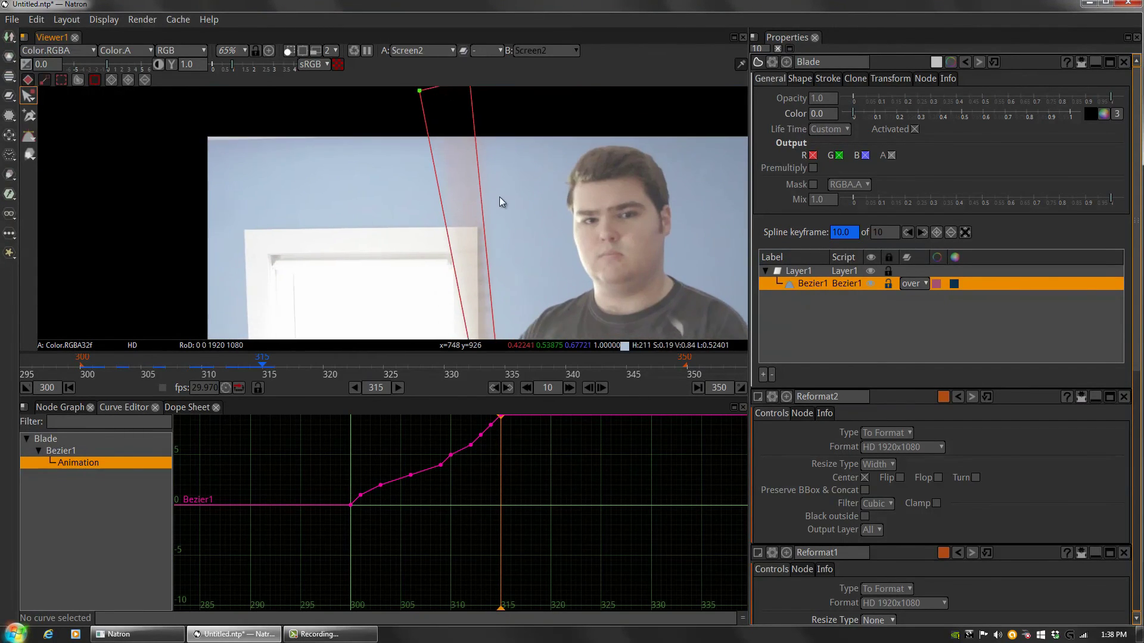
{"action": "scroll", "coordinate": [492, 248], "scroll_direction": "down", "scroll_amount": 5}
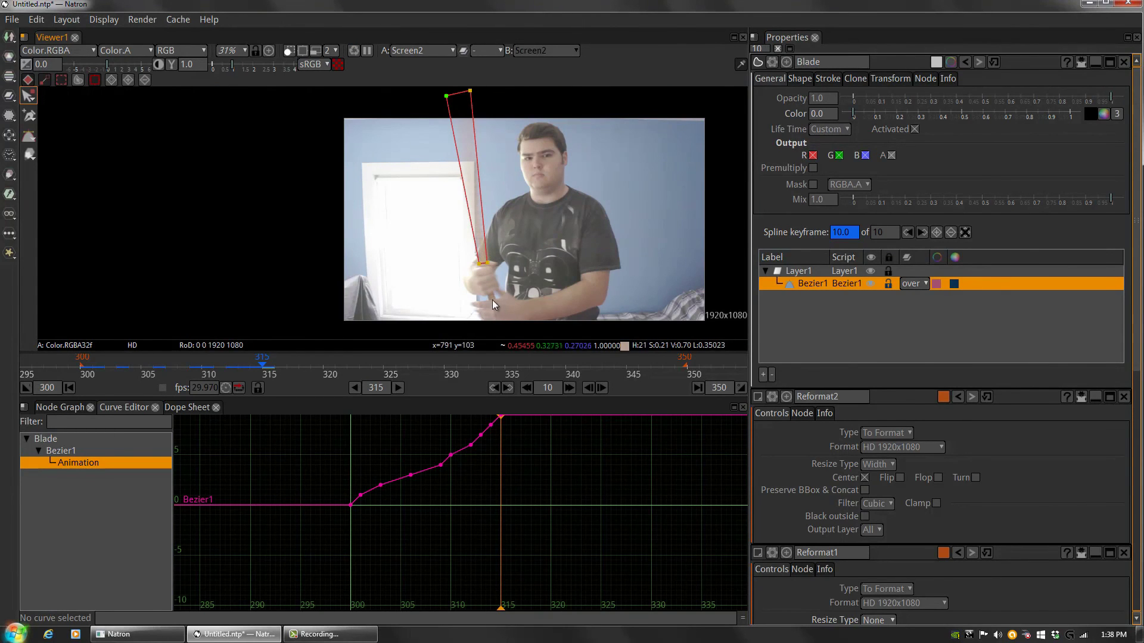
- Flip between frames 314 and 315 to check the shape's motion
{"action": "key", "text": "Left"}
{"action": "key", "text": "Right"}
{"action": "key", "text": "Left"}
{"action": "key", "text": "Right"}
{"action": "key", "text": "Left"}
{"action": "key", "text": "Right"}
{"action": "key", "text": "Left"}
{"action": "key", "text": "Right"}
{"action": "key", "text": "Left"}
{"action": "key", "text": "Right"}
- Nudge the blade's top-left point slightly left on frame 315
{"action": "left_click_drag", "start_coordinate": [446, 96], "coordinate": [444, 98]}
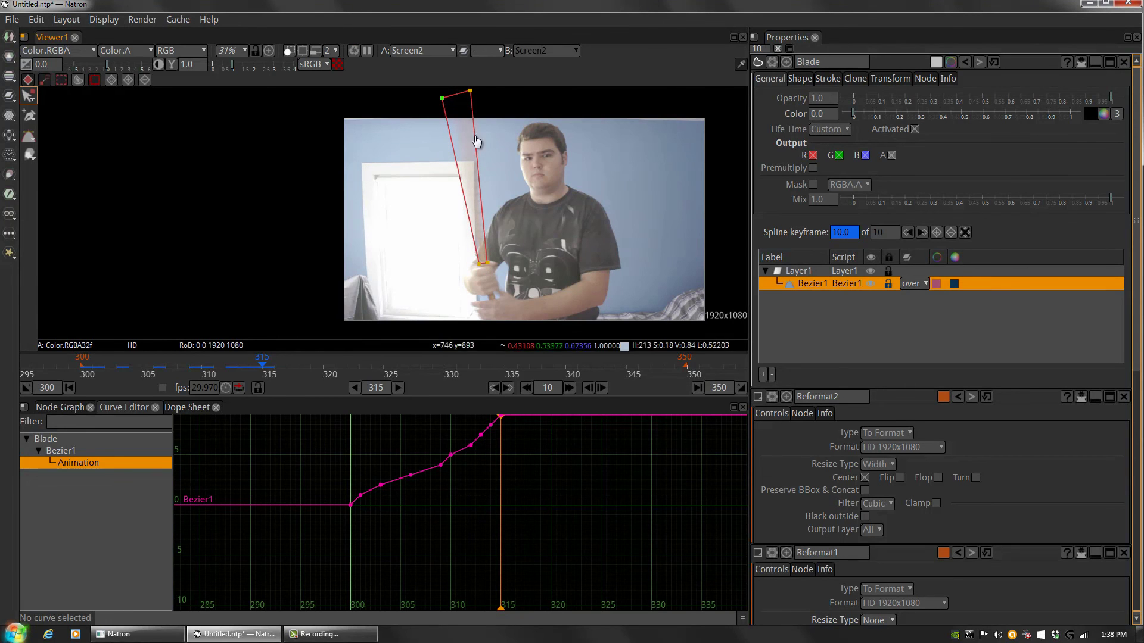
{"action": "scroll", "coordinate": [464, 144], "scroll_direction": "up", "scroll_amount": 4}
{"action": "key", "text": "Right"}
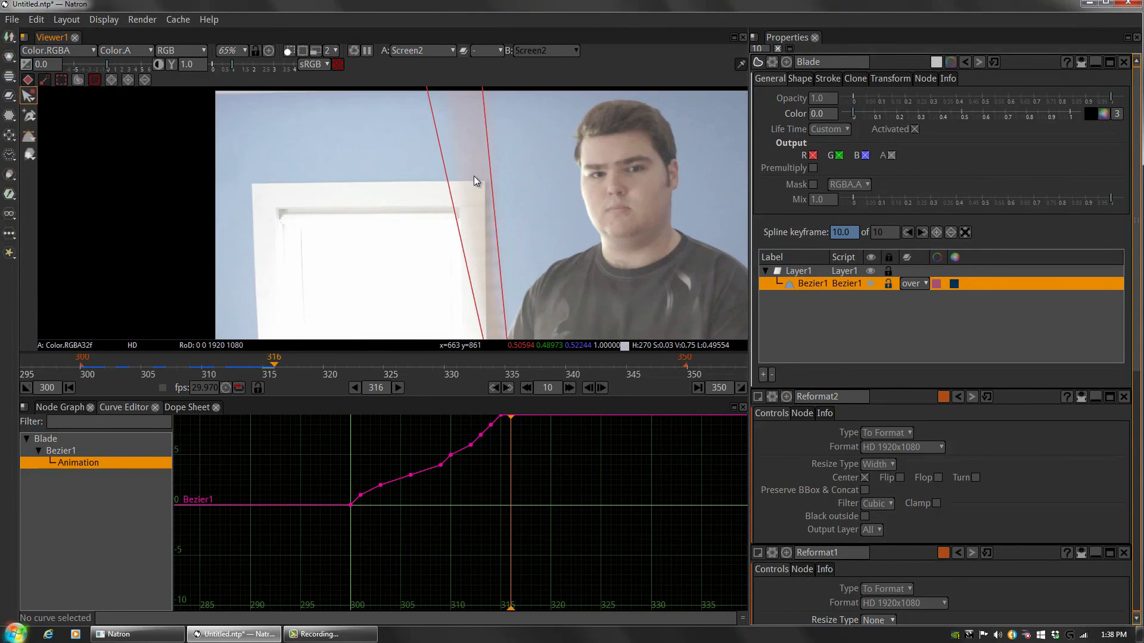
{"action": "key", "text": "Right"}
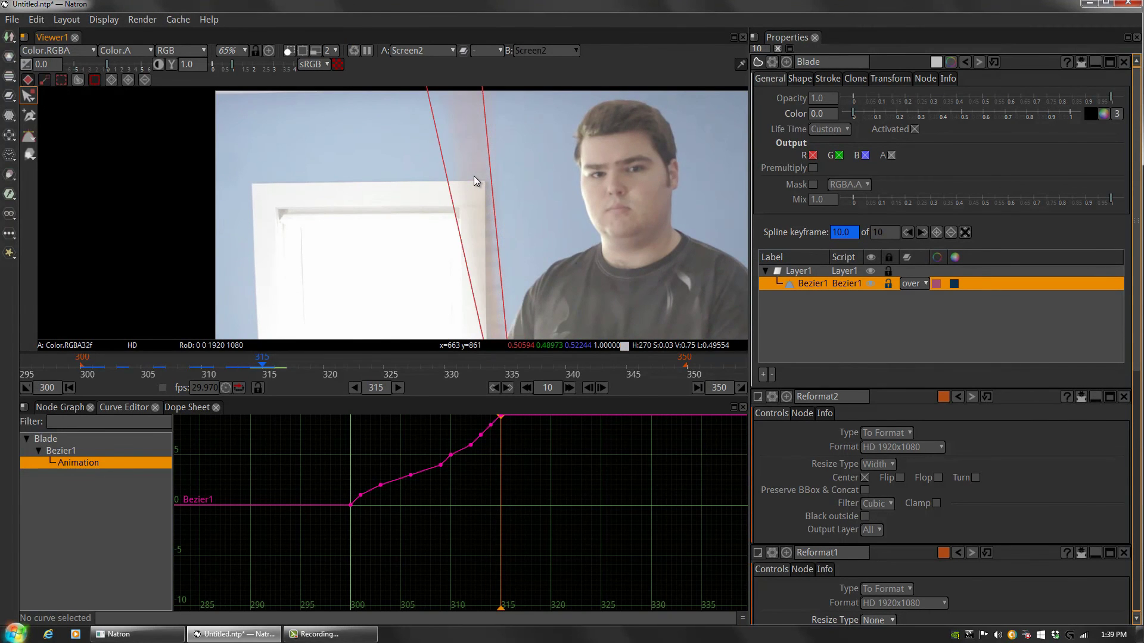
{"action": "scroll", "coordinate": [506, 241], "scroll_direction": "down", "scroll_amount": 4}
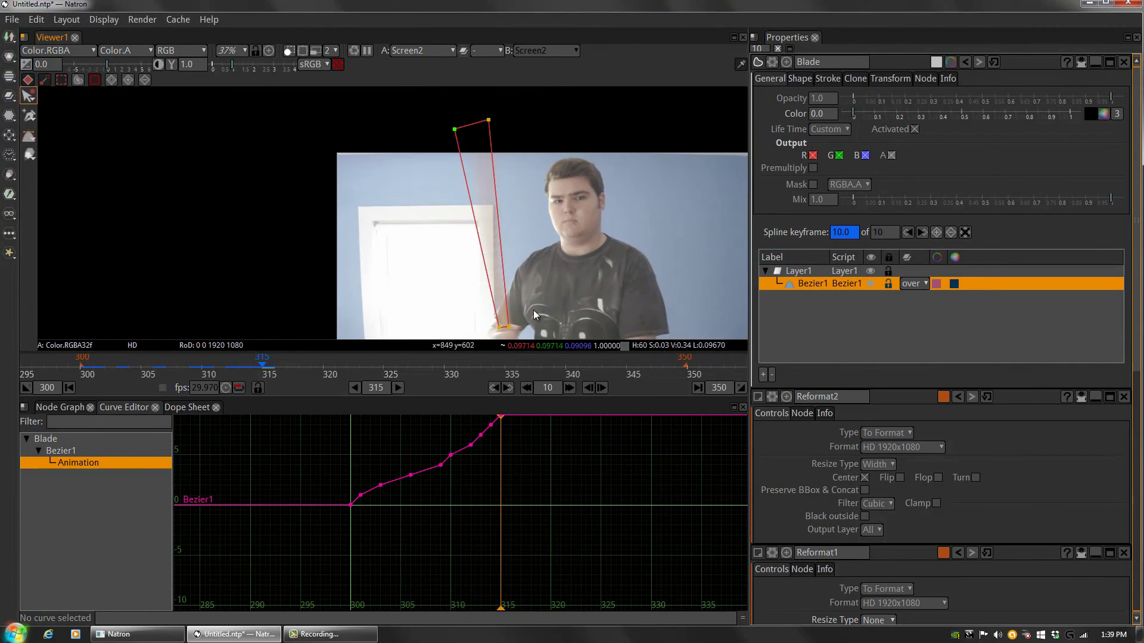
{"action": "left_click_drag", "start_coordinate": [555, 224], "coordinate": [533, 198]}
- Key the blade on frame 316 by moving its top point and corners onto the stick
{"action": "key", "text": "Right"}
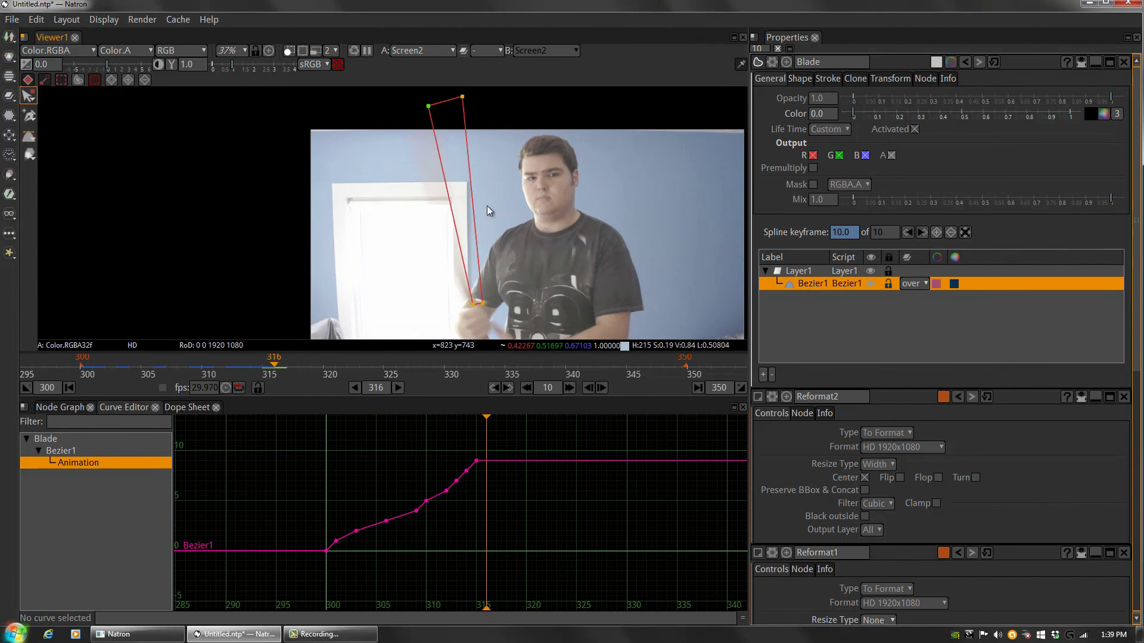
{"action": "left_click_drag", "start_coordinate": [428, 107], "coordinate": [408, 127]}
{"action": "left_click_drag", "start_coordinate": [463, 95], "coordinate": [437, 113]}
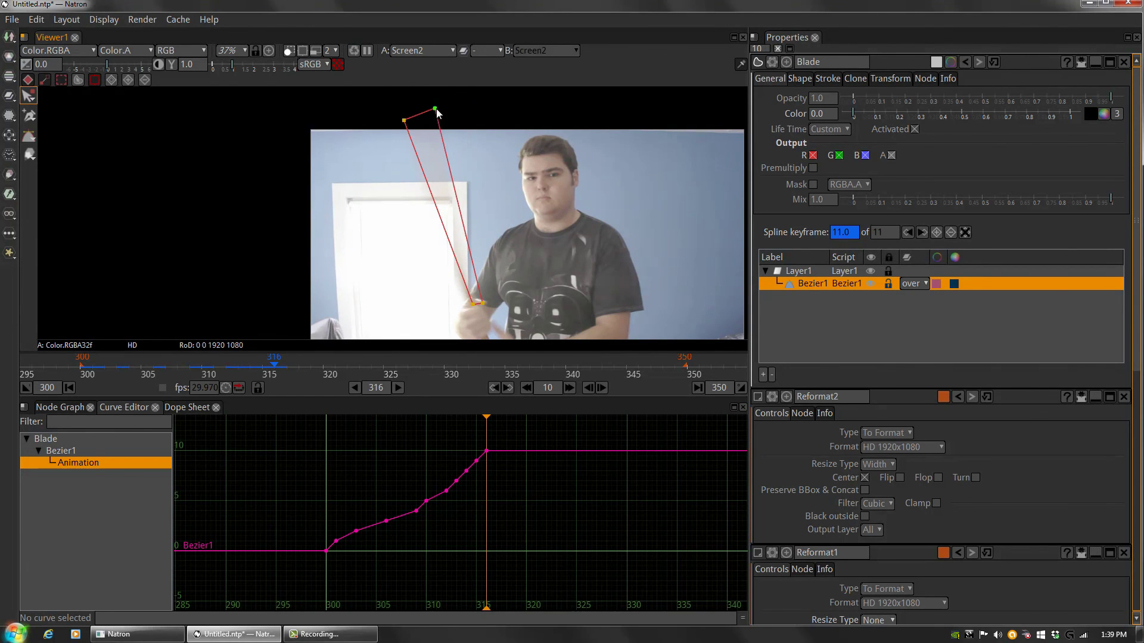
{"action": "left_click_drag", "start_coordinate": [517, 304], "coordinate": [488, 228]}
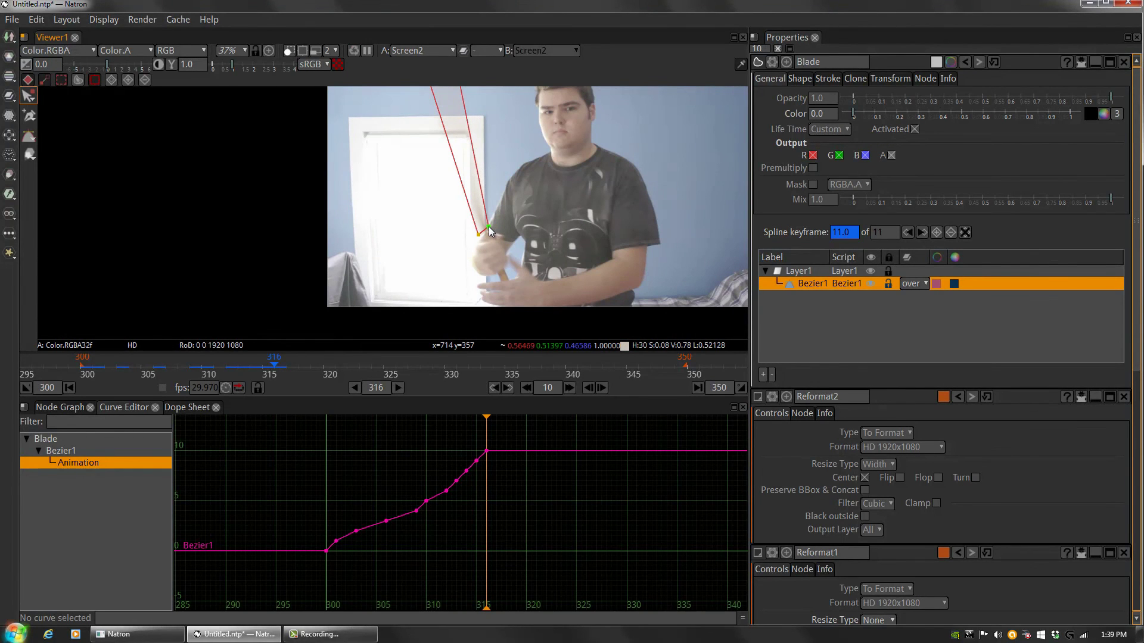
{"action": "left_click", "coordinate": [478, 236]}
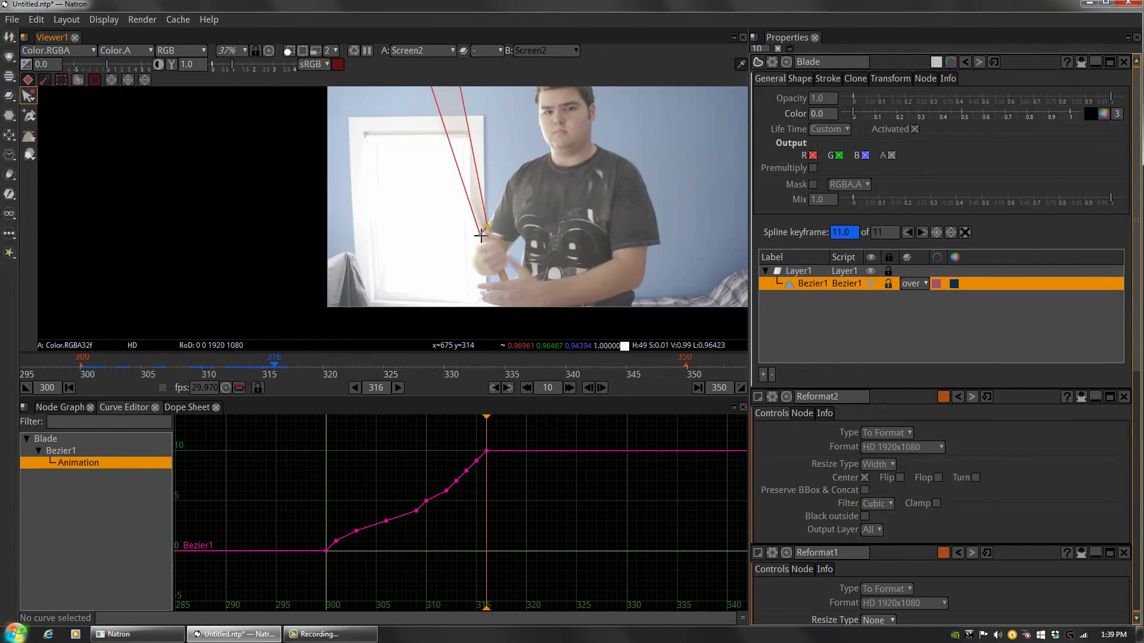
- Compare frames 315 and 316 and raise the blade's top-left point slightly on frame 315
{"action": "key", "text": "Left"}
{"action": "key", "text": "Right"}
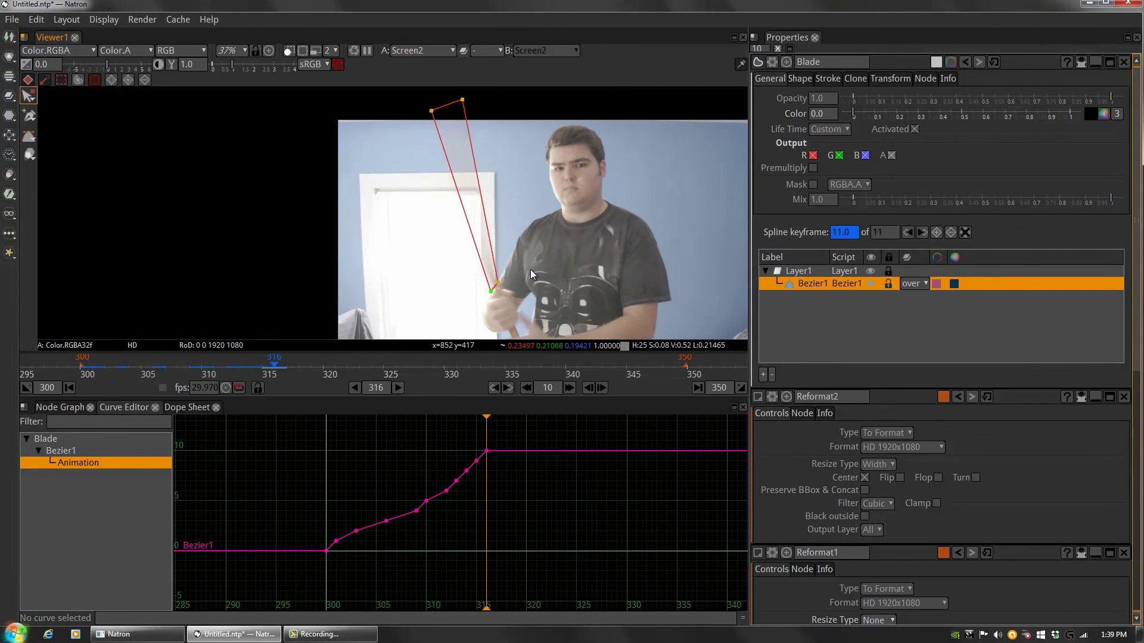
{"action": "key", "text": "Left"}
{"action": "key", "text": "Right"}
{"action": "left_click_drag", "start_coordinate": [432, 113], "coordinate": [484, 166]}
{"action": "key", "text": "Left"}
{"action": "key", "text": "Right"}
{"action": "key", "text": "Left"}
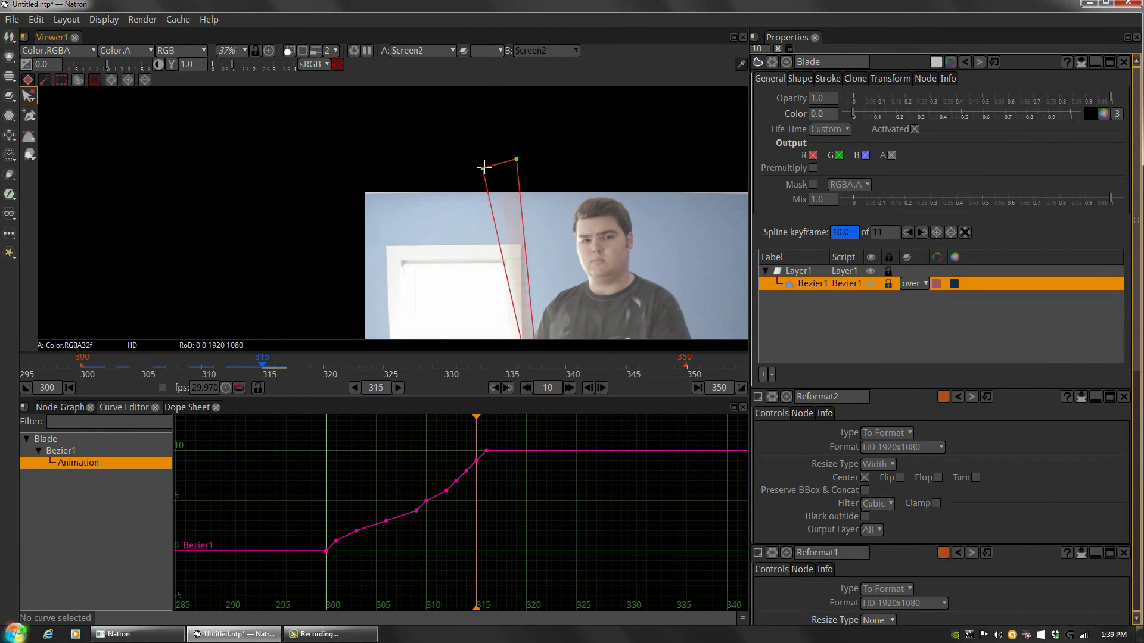
{"action": "left_click_drag", "start_coordinate": [482, 167], "coordinate": [481, 162]}
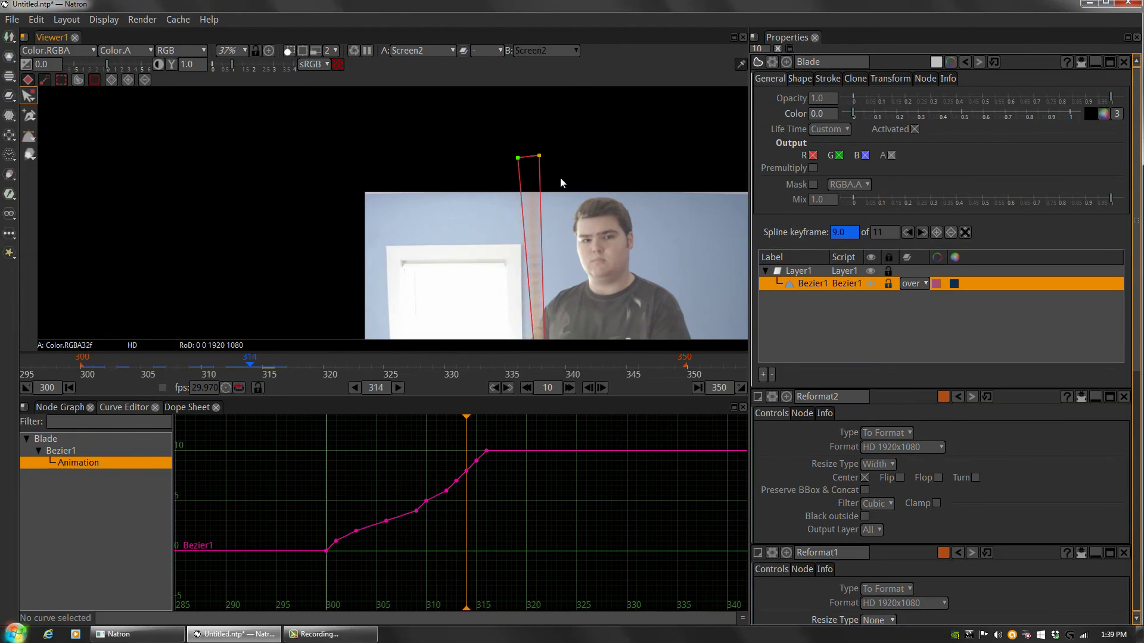
- Review frames 314 through 316, then advance to frame 317
{"action": "key", "text": "Left"}
{"action": "key", "text": "Right"}
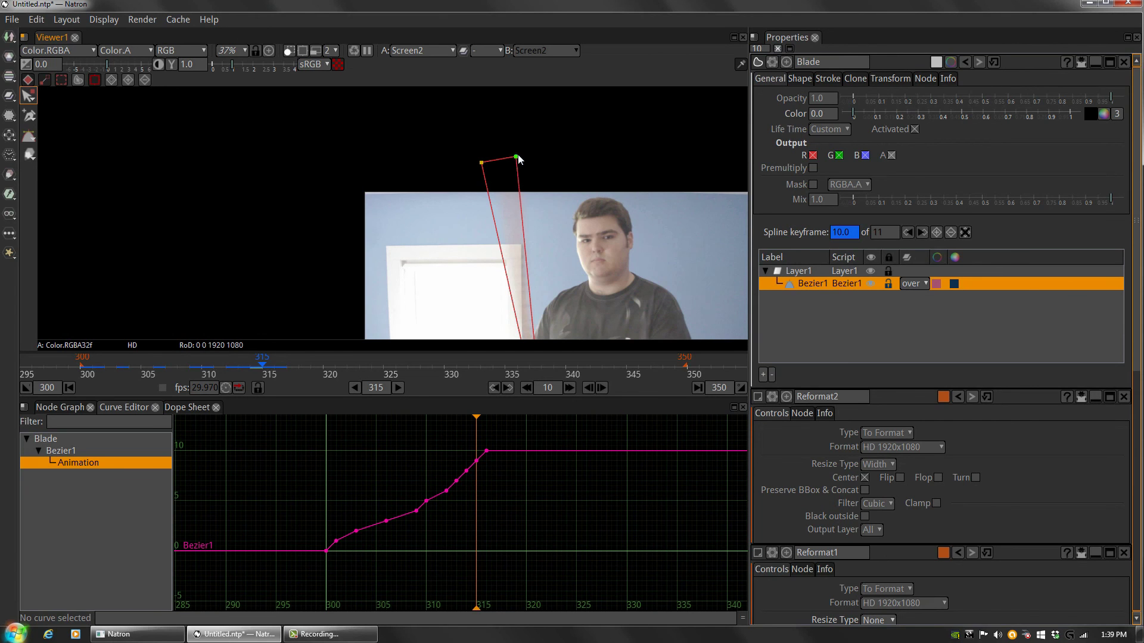
{"action": "key", "text": "Right"}
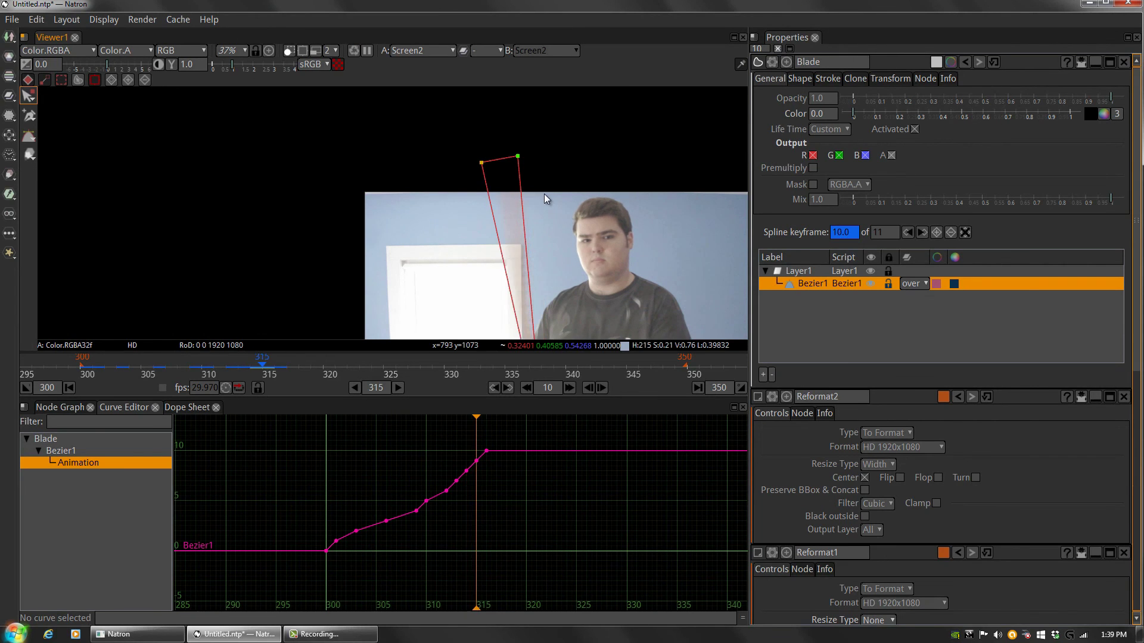
{"action": "scroll", "coordinate": [527, 153], "scroll_direction": "up", "scroll_amount": 3}
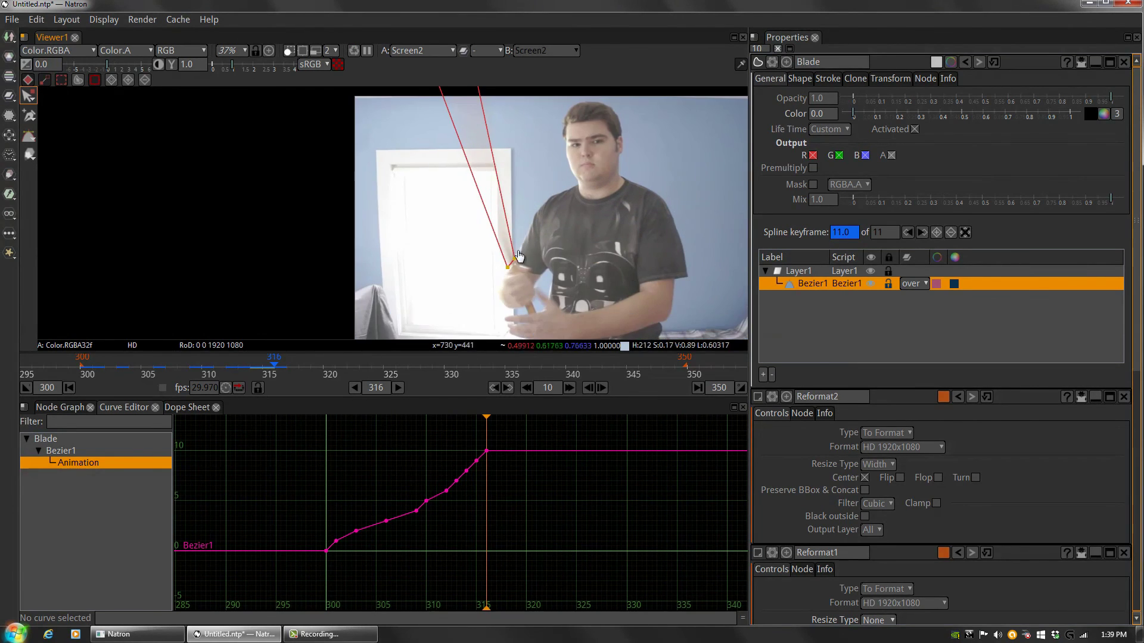
{"action": "scroll", "coordinate": [517, 251], "scroll_direction": "up", "scroll_amount": 3}
{"action": "scroll", "coordinate": [508, 139], "scroll_direction": "down", "scroll_amount": 8}
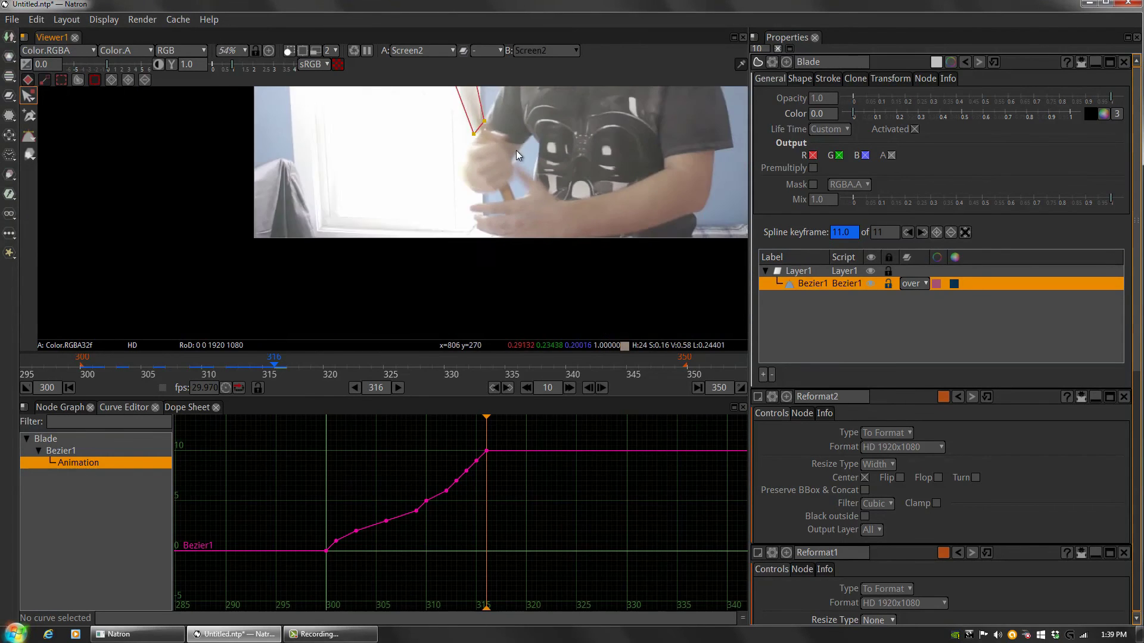
{"action": "key", "text": "Right"}
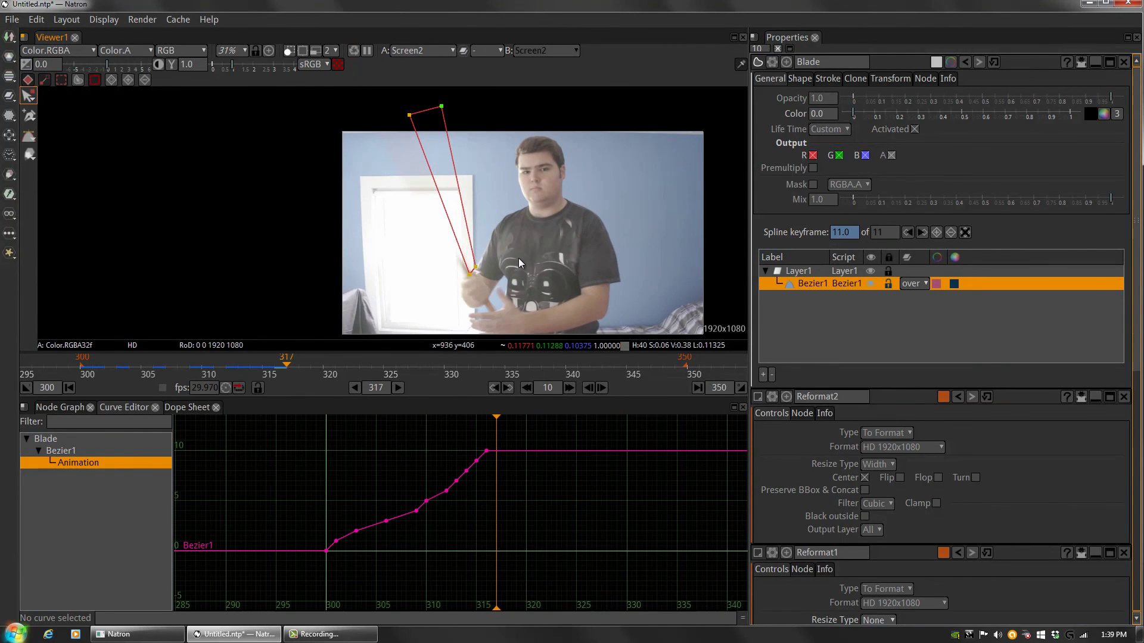
- Align a blade point with the stick on frame 317
{"action": "scroll", "coordinate": [477, 270], "scroll_direction": "up", "scroll_amount": 4}
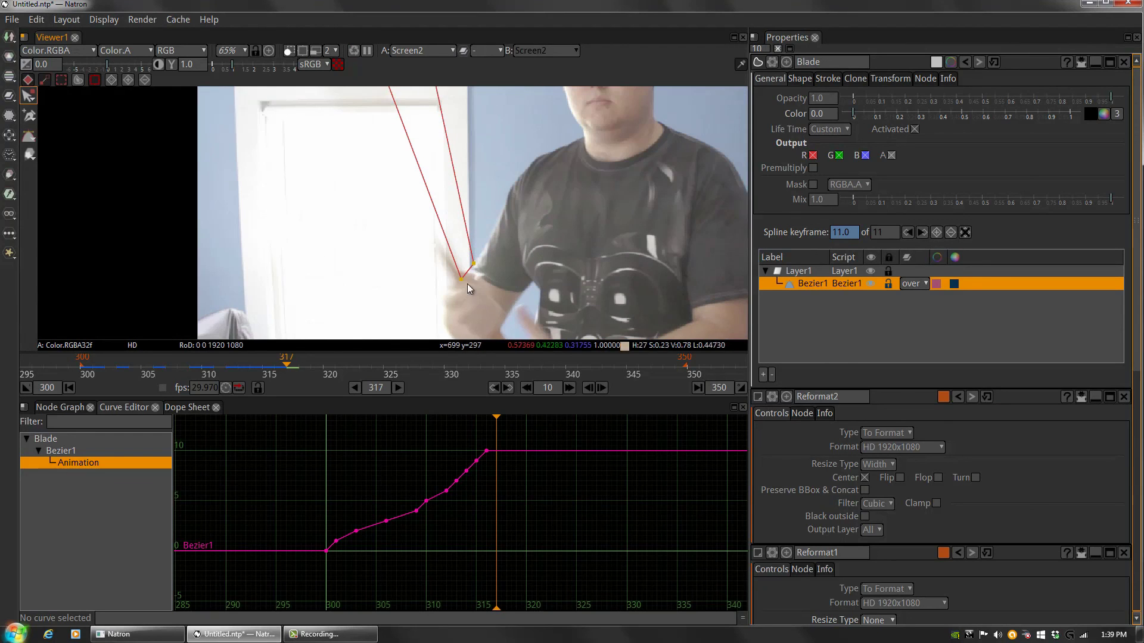
{"action": "mouse_move", "coordinate": [460, 279]}
{"action": "left_mouse_down"}
{"action": "mouse_move", "coordinate": [442, 274]}
{"action": "mouse_move", "coordinate": [455, 282]}
{"action": "mouse_move", "coordinate": [445, 278]}
{"action": "mouse_move", "coordinate": [456, 265]}
{"action": "left_mouse_up"}
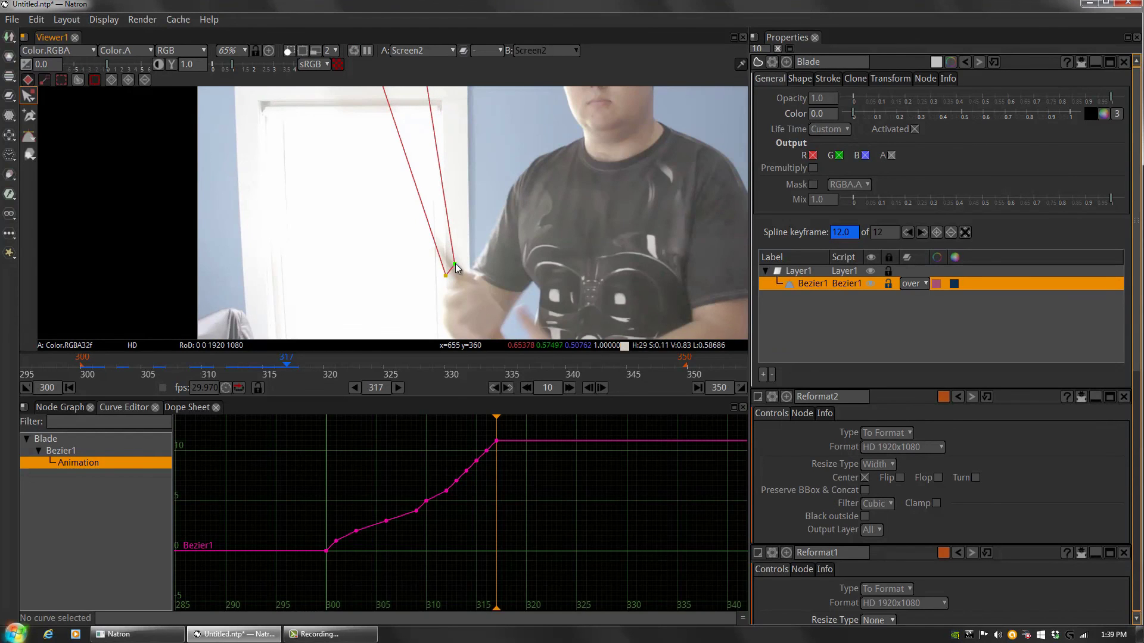
{"action": "scroll", "coordinate": [400, 256], "scroll_direction": "down", "scroll_amount": 4}
{"action": "scroll", "coordinate": [401, 257], "scroll_direction": "up", "scroll_amount": 6}
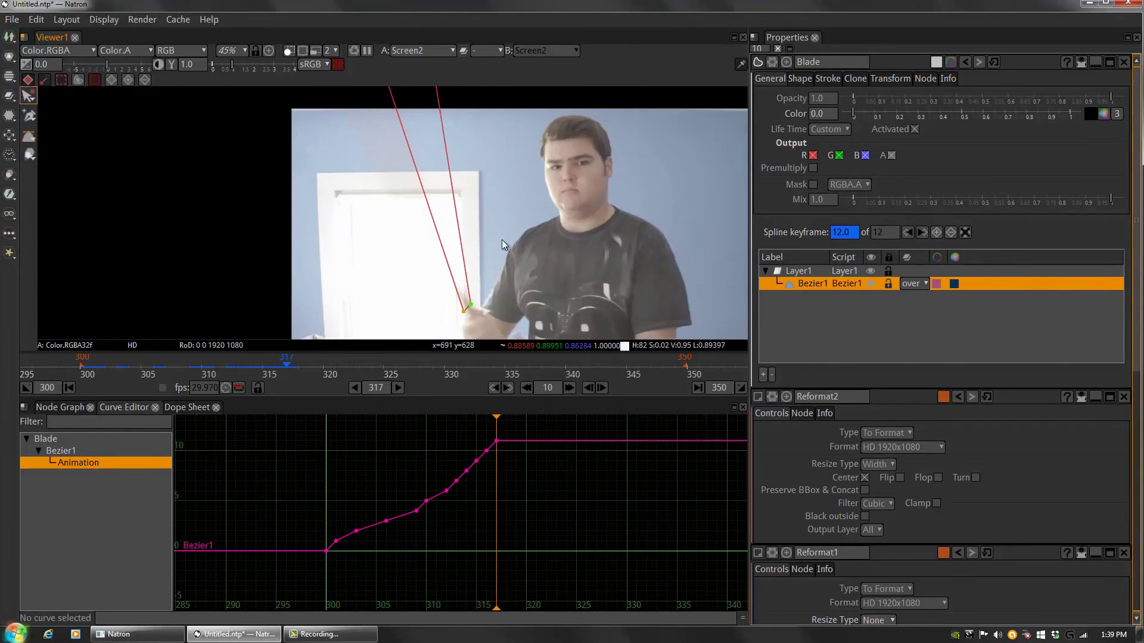
{"action": "scroll", "coordinate": [467, 280], "scroll_direction": "down", "scroll_amount": 2}
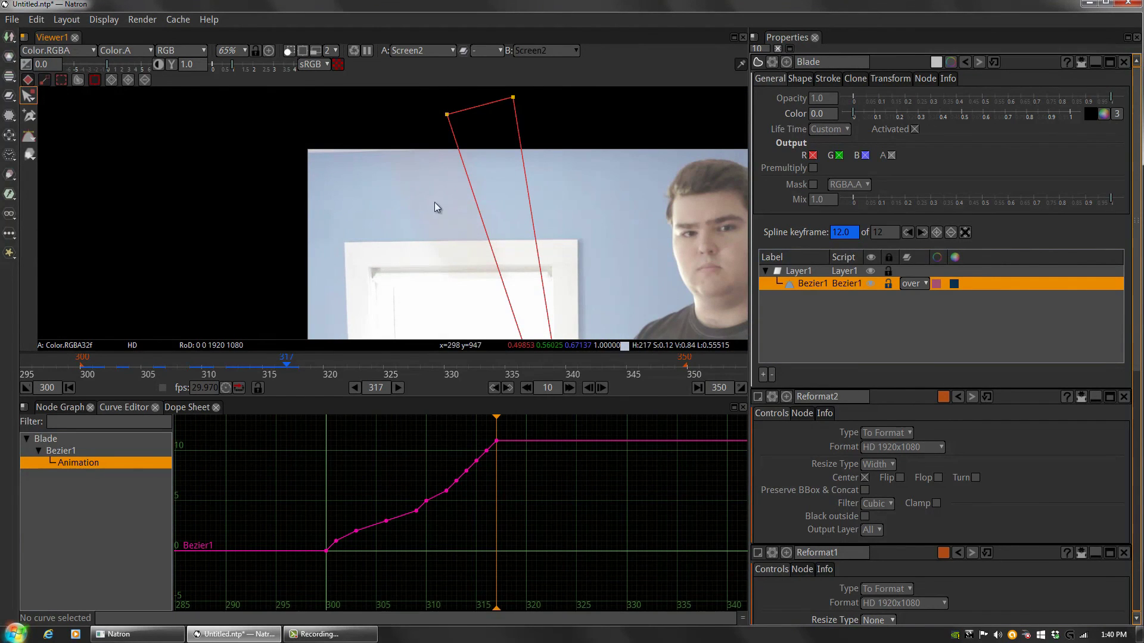
{"action": "scroll", "coordinate": [454, 259], "scroll_direction": "up", "scroll_amount": 7}
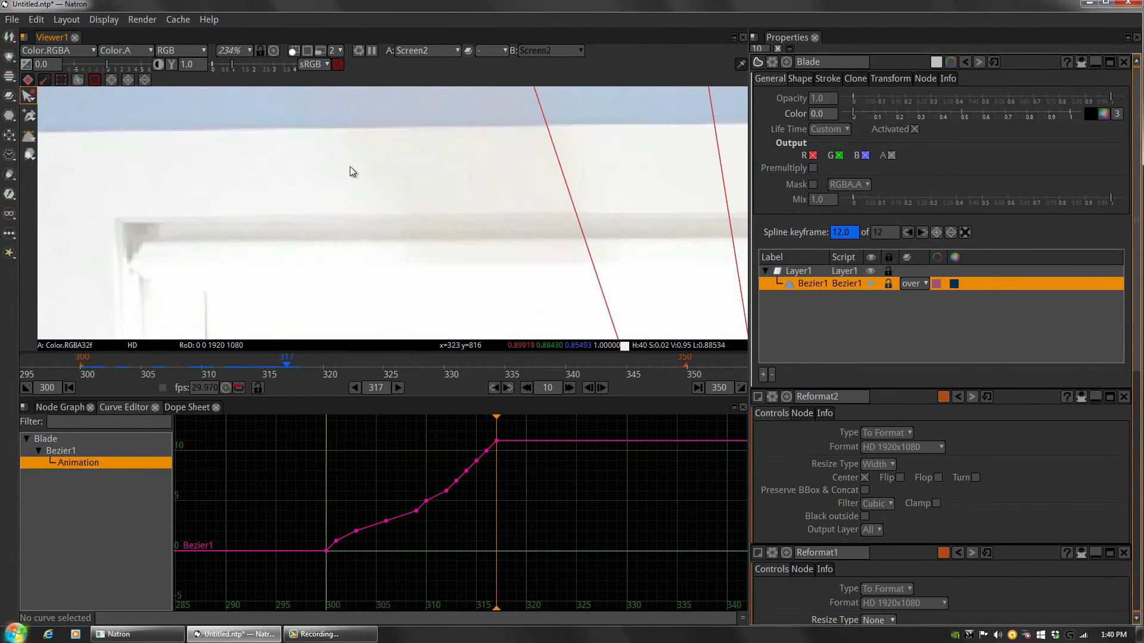
{"action": "scroll", "coordinate": [350, 171], "scroll_direction": "down", "scroll_amount": 7}
- Move the blade's top-left corner down-left and its top-right corner along the stick
{"action": "left_click_drag", "start_coordinate": [349, 217], "coordinate": [367, 242]}
{"action": "left_click_drag", "start_coordinate": [378, 115], "coordinate": [298, 148]}
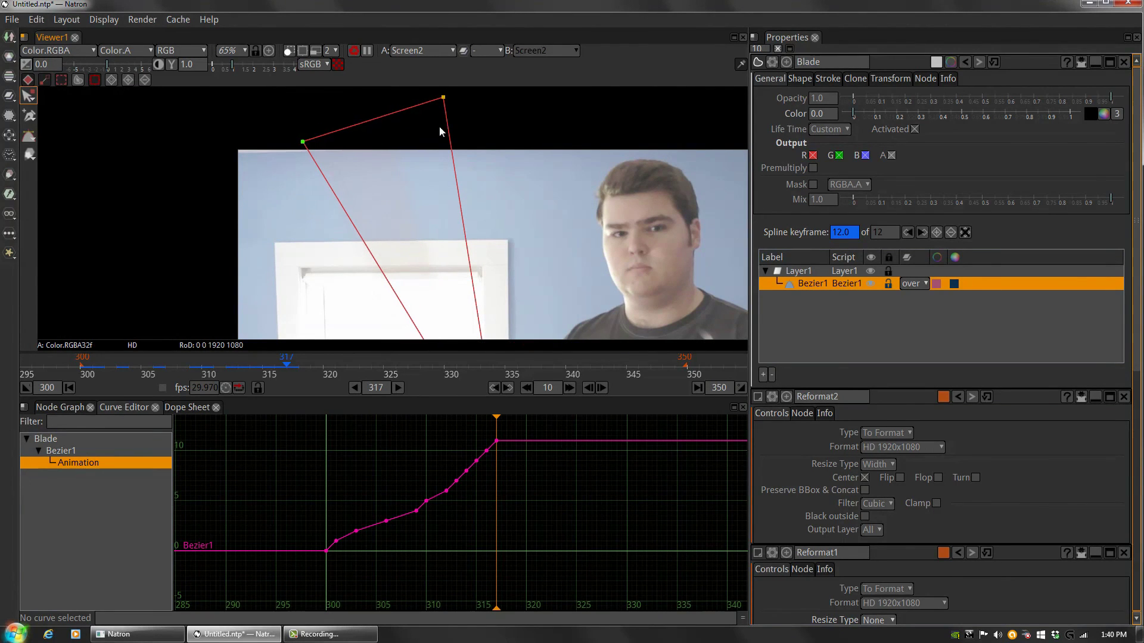
{"action": "left_click_drag", "start_coordinate": [445, 97], "coordinate": [383, 119]}
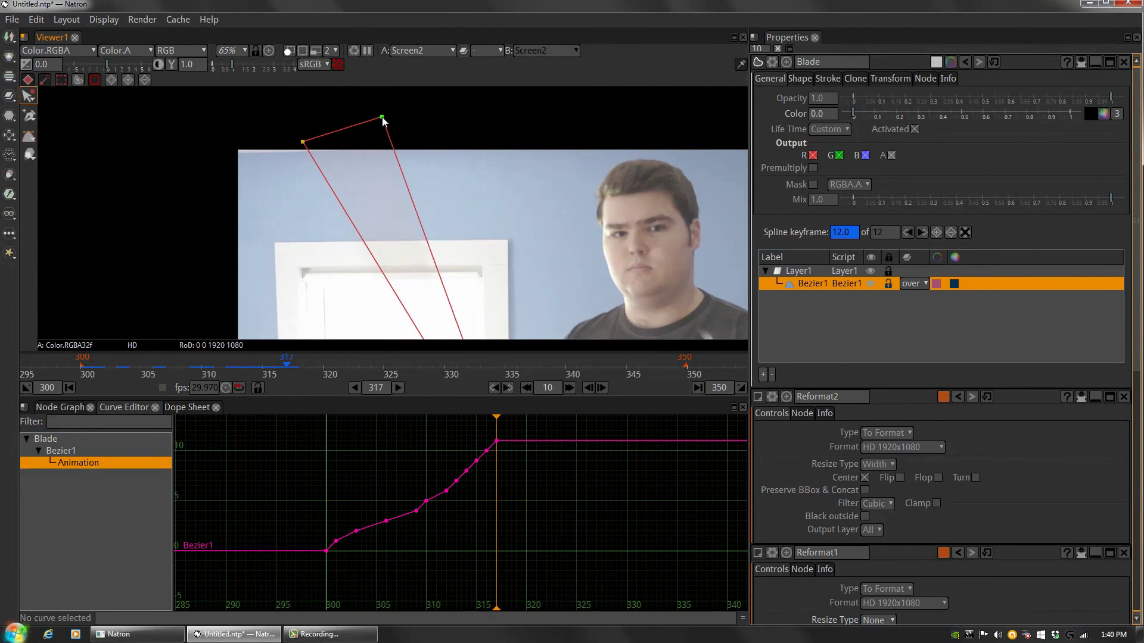
{"action": "scroll", "coordinate": [404, 214], "scroll_direction": "down", "scroll_amount": 9}
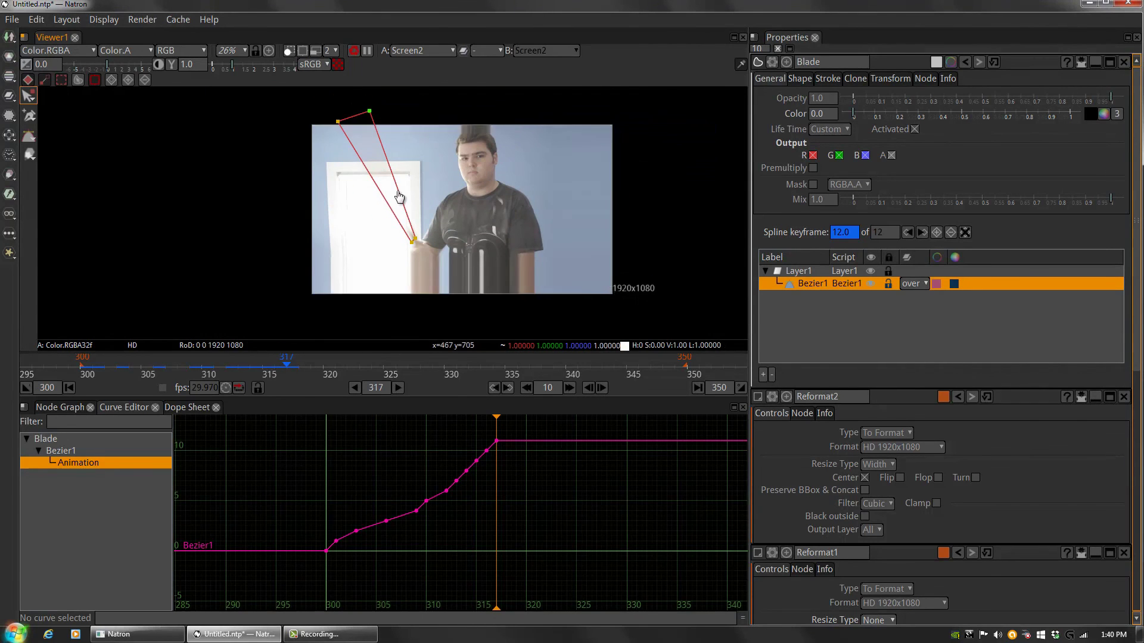
{"action": "scroll", "coordinate": [402, 199], "scroll_direction": "up", "scroll_amount": 5}
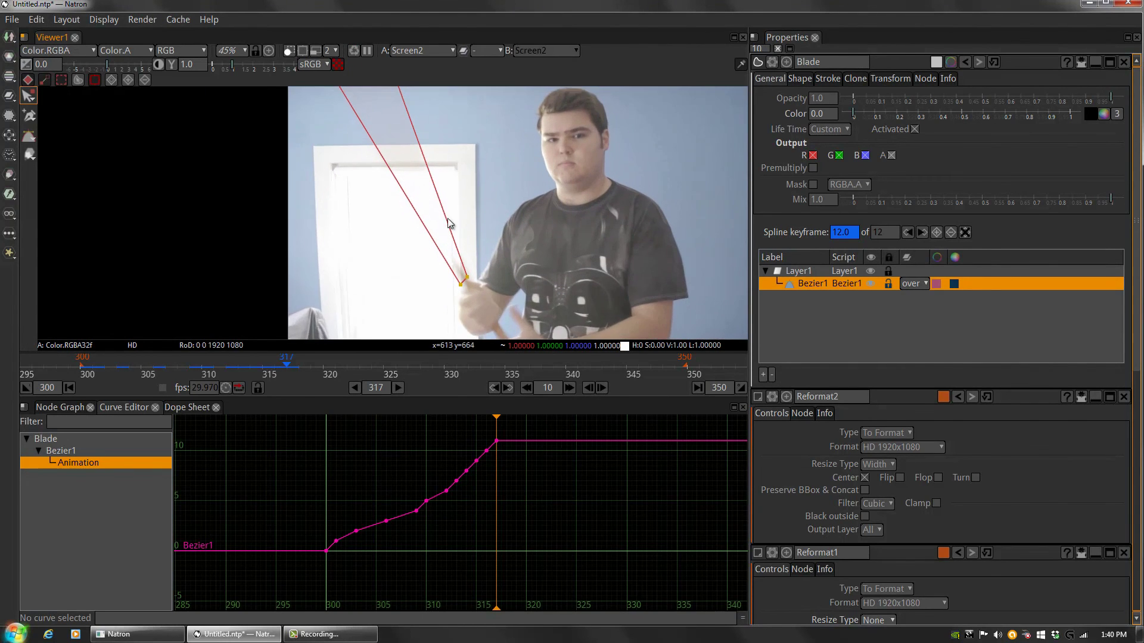
{"action": "left_click_drag", "start_coordinate": [446, 209], "coordinate": [447, 227]}
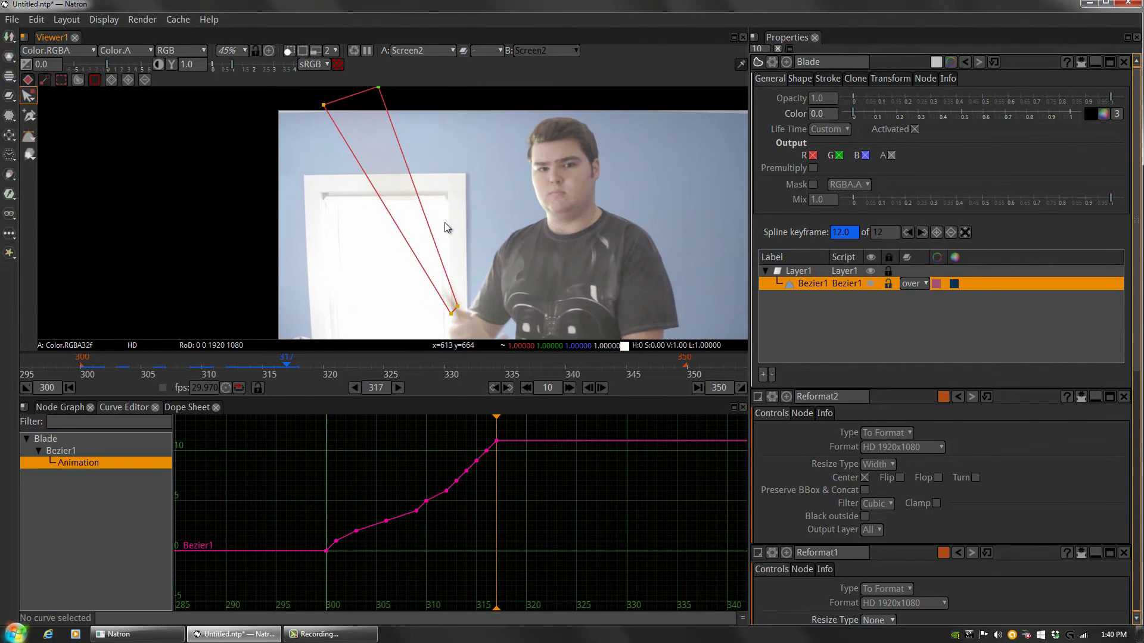
- Flip between frames 316 and 317 to compare, selecting the blade's bottom corner
{"action": "key", "text": "Left"}
{"action": "key", "text": "Right"}
{"action": "key", "text": "Left"}
{"action": "key", "text": "Right"}
{"action": "key", "text": "Left"}
{"action": "key", "text": "Right"}
{"action": "key", "text": "Left"}
{"action": "key", "text": "Right"}
{"action": "left_click", "coordinate": [451, 312]}
{"action": "key", "text": "Left"}
{"action": "key", "text": "Right"}
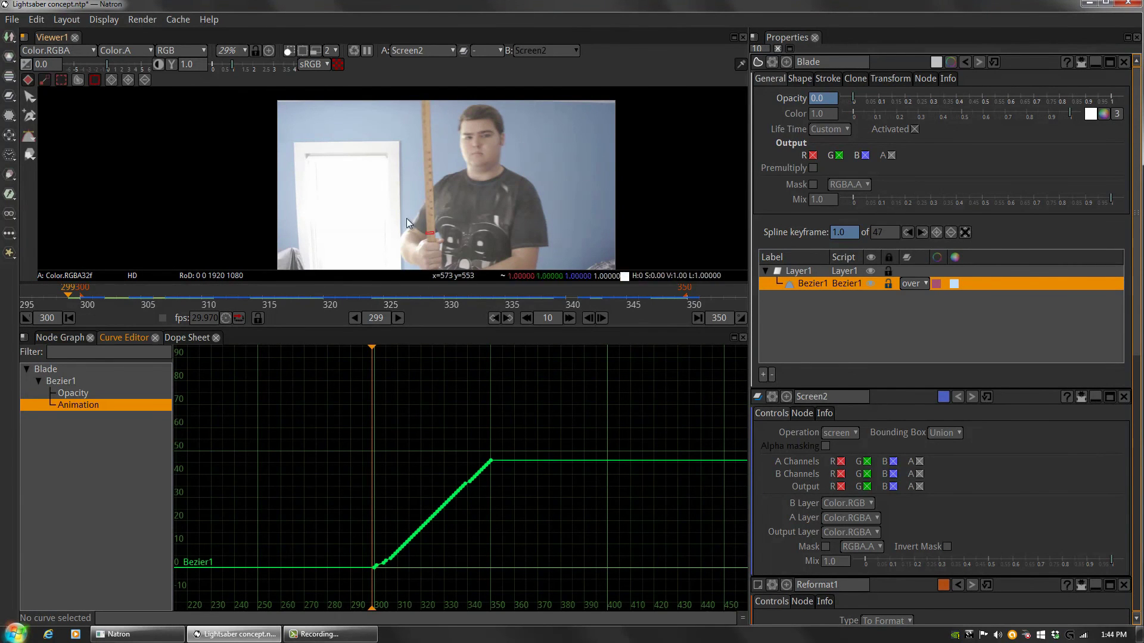
- Play the blade animation from frame 314, stop at 319, and return to the Node Graph
{"action": "left_click_drag", "start_coordinate": [371, 346], "coordinate": [399, 356]}
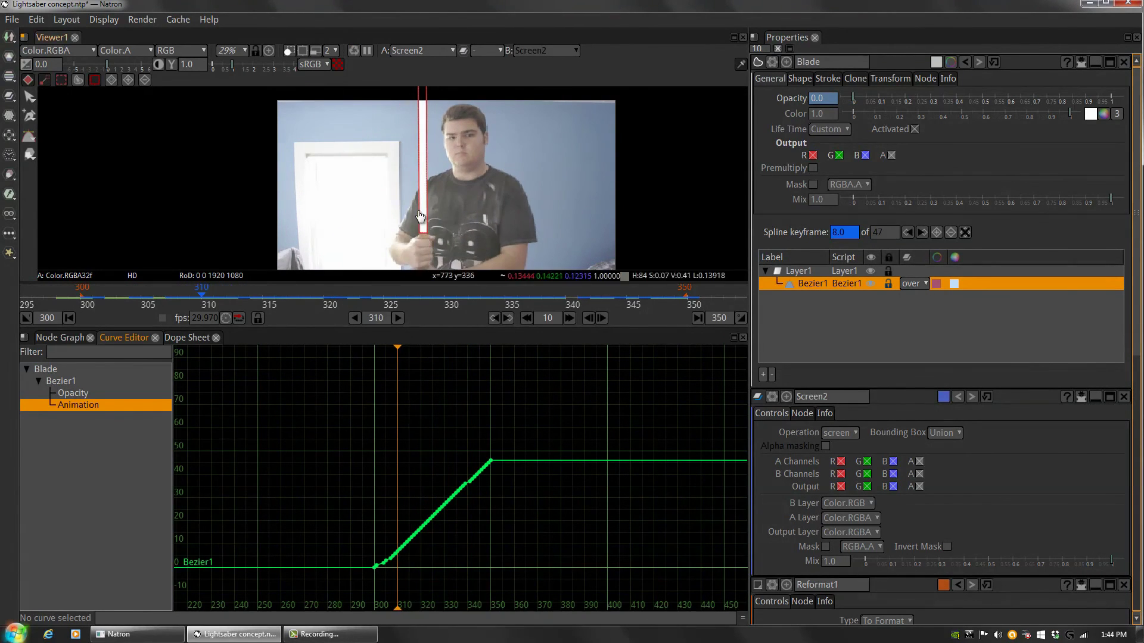
{"action": "left_click", "coordinate": [398, 317]}
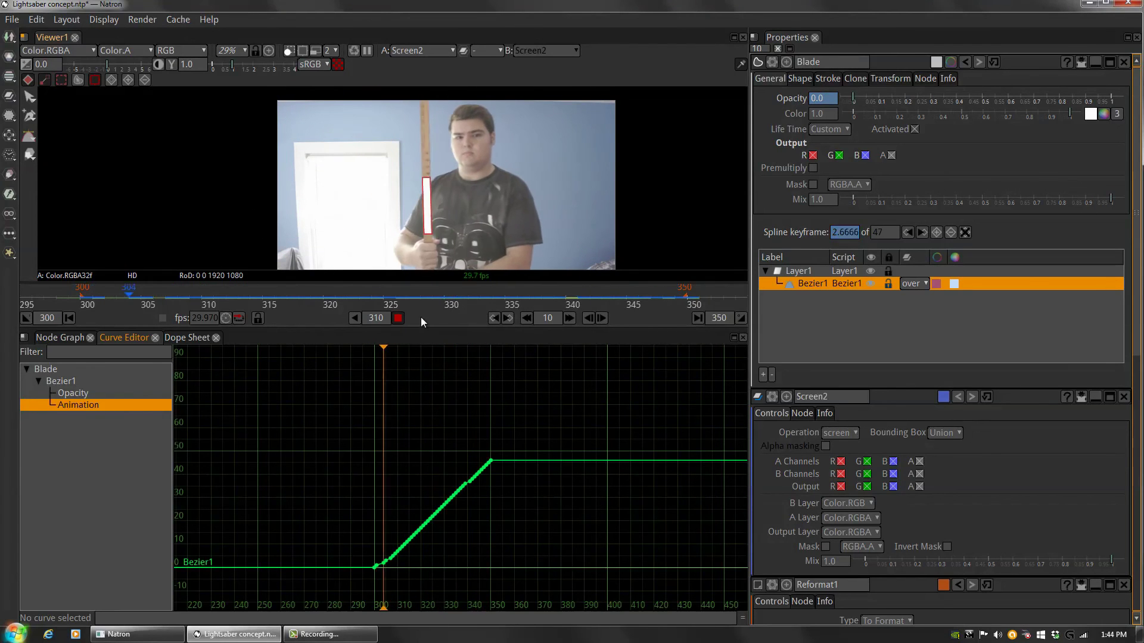
{"action": "left_click", "coordinate": [396, 318]}
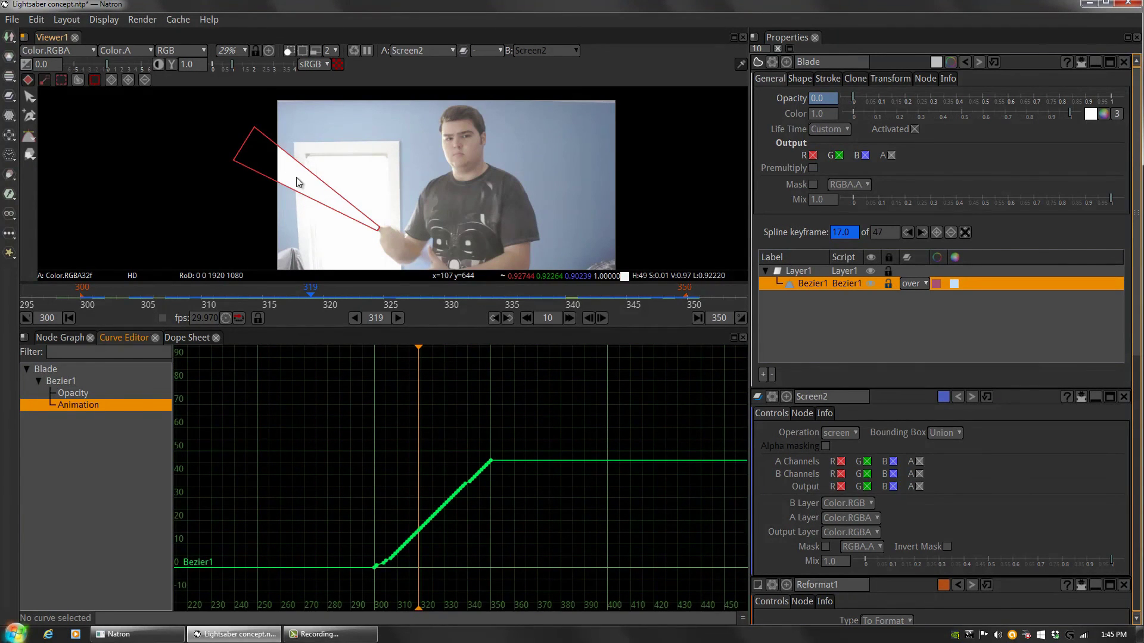
{"action": "left_click", "coordinate": [72, 337]}
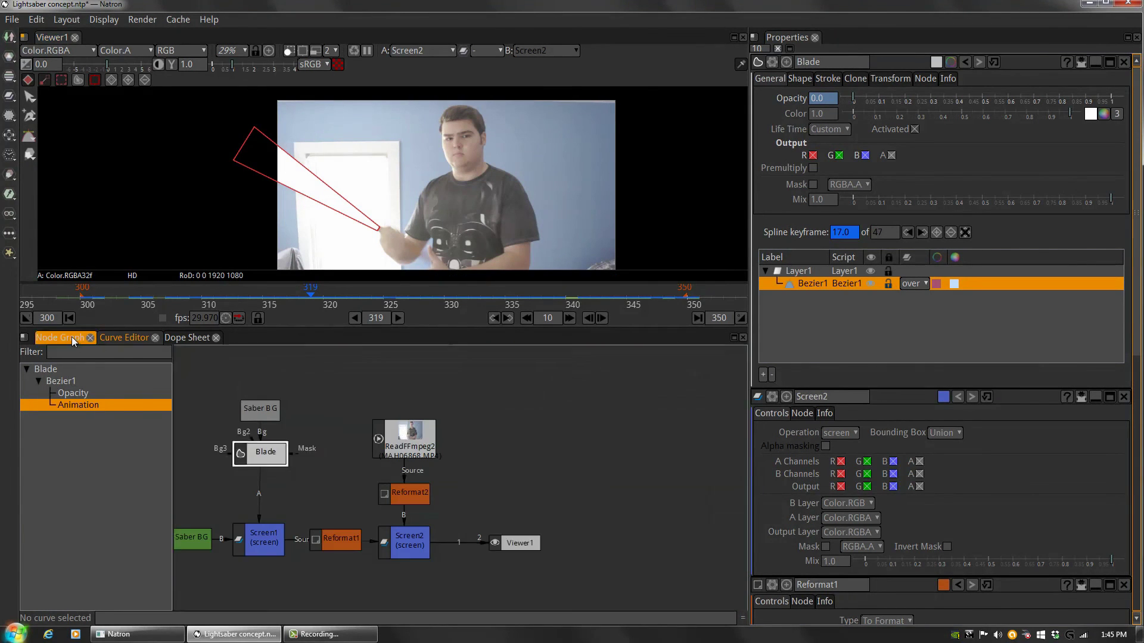
- Select the Blade node and show its Opacity curve in the Curve Editor at frame 300
{"action": "left_click", "coordinate": [266, 452]}
{"action": "left_click", "coordinate": [129, 337]}
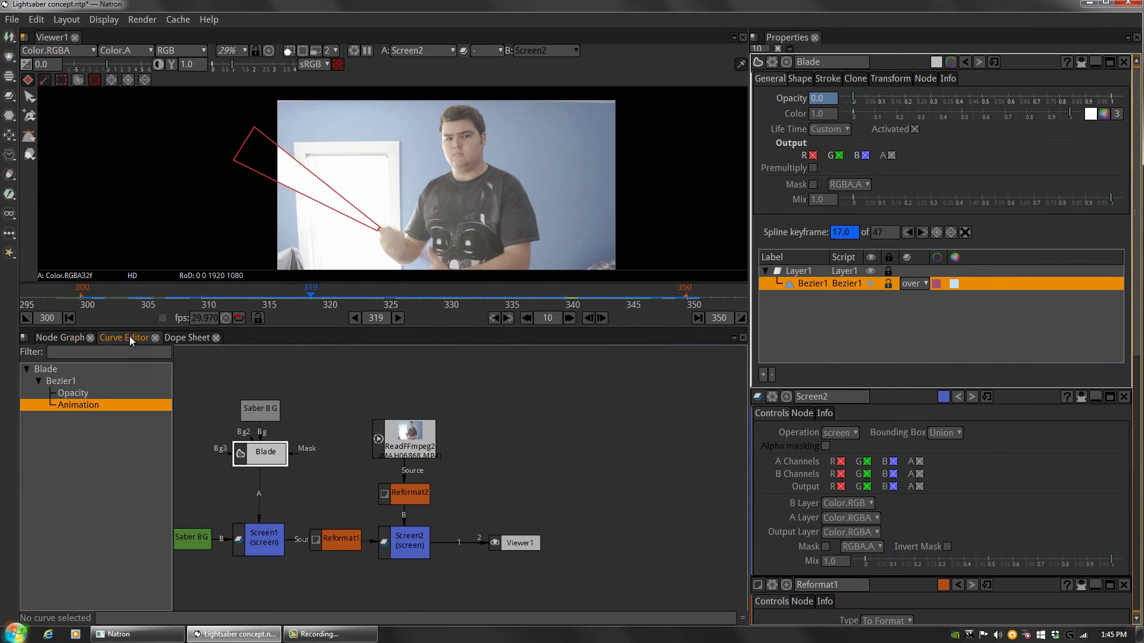
{"action": "left_click_drag", "start_coordinate": [419, 346], "coordinate": [367, 355]}
{"action": "left_click", "coordinate": [68, 395]}
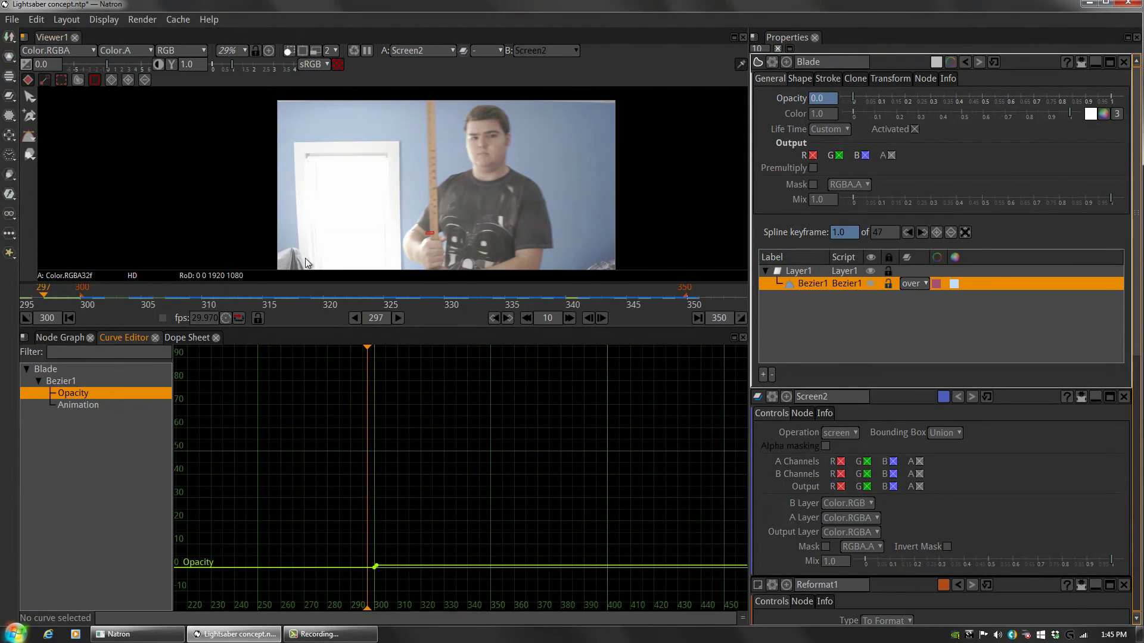
{"action": "scroll", "coordinate": [375, 217], "scroll_direction": "up", "scroll_amount": 4}
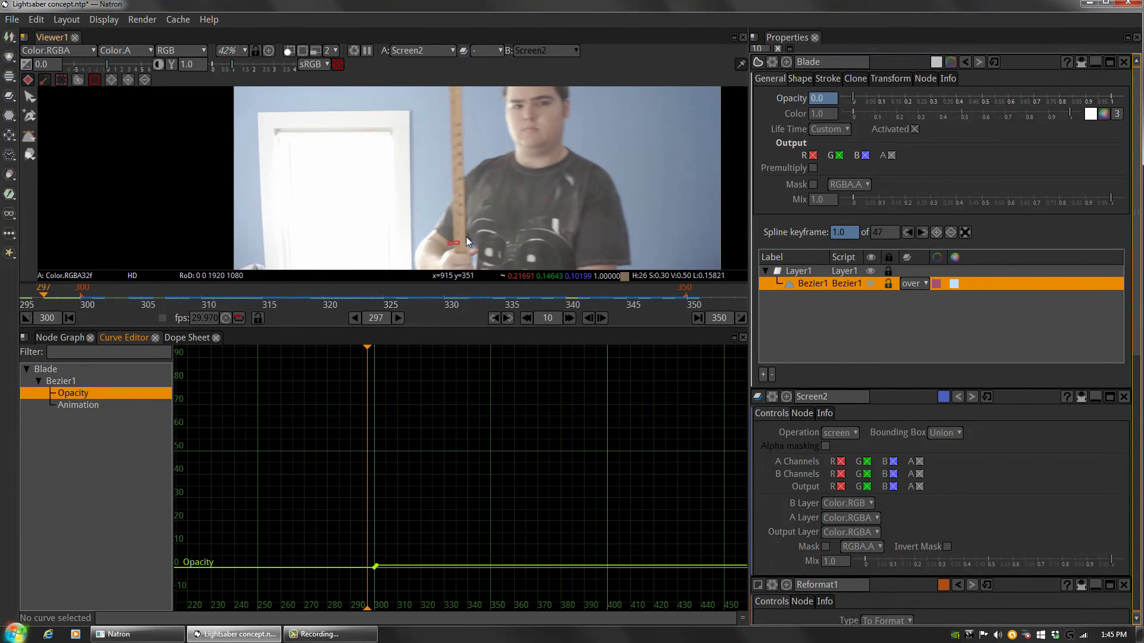
{"action": "left_click_drag", "start_coordinate": [367, 346], "coordinate": [375, 346]}
{"action": "scroll", "coordinate": [462, 250], "scroll_direction": "up", "scroll_amount": 2}
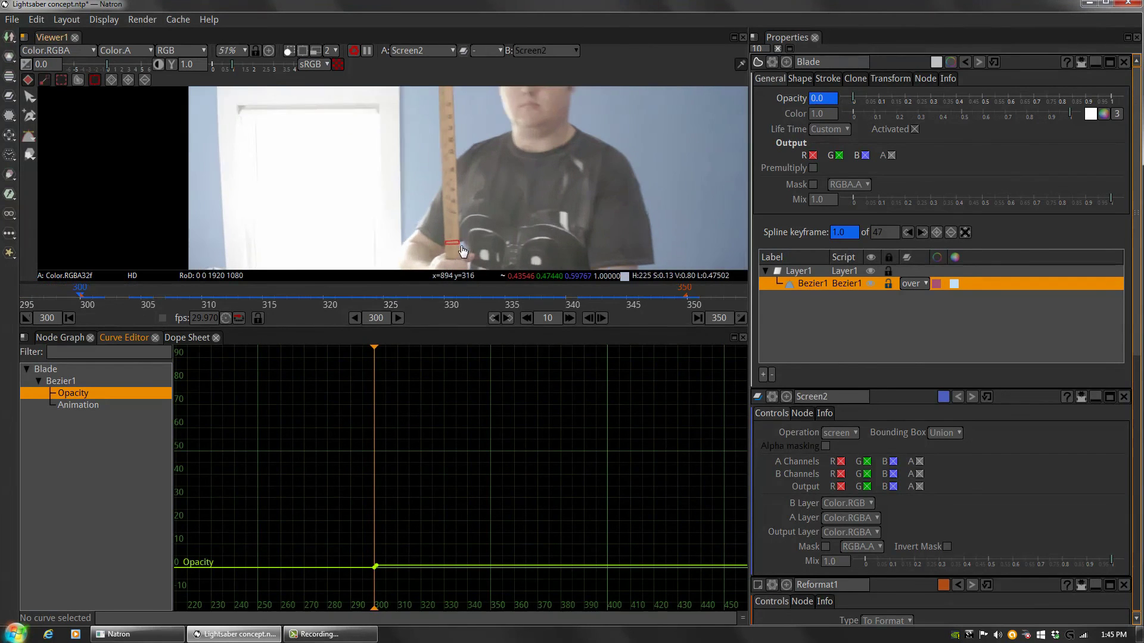
{"action": "scroll", "coordinate": [462, 250], "scroll_direction": "up", "scroll_amount": 6}
- Zoom in on the Opacity curve and set the Blade opacity to full 1.0
{"action": "key", "text": "Right"}
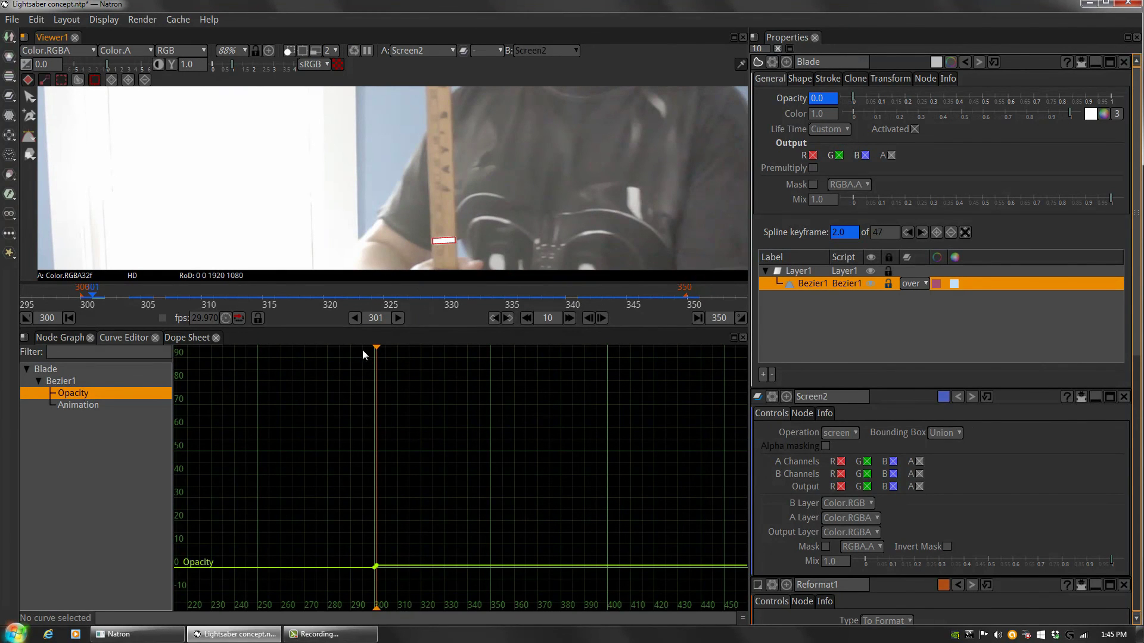
{"action": "scroll", "coordinate": [360, 474], "scroll_direction": "up", "scroll_amount": 3}
{"action": "scroll", "coordinate": [360, 475], "scroll_direction": "up", "scroll_amount": 2}
{"action": "left_click_drag", "start_coordinate": [413, 519], "coordinate": [466, 378]}
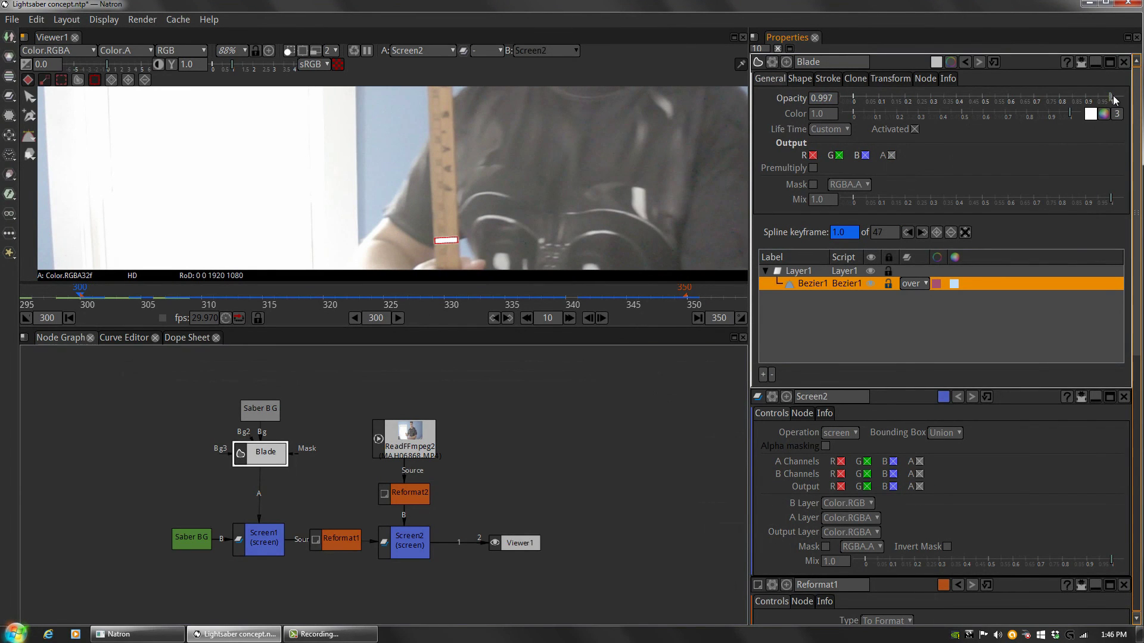
{"action": "left_click", "coordinate": [1114, 100]}
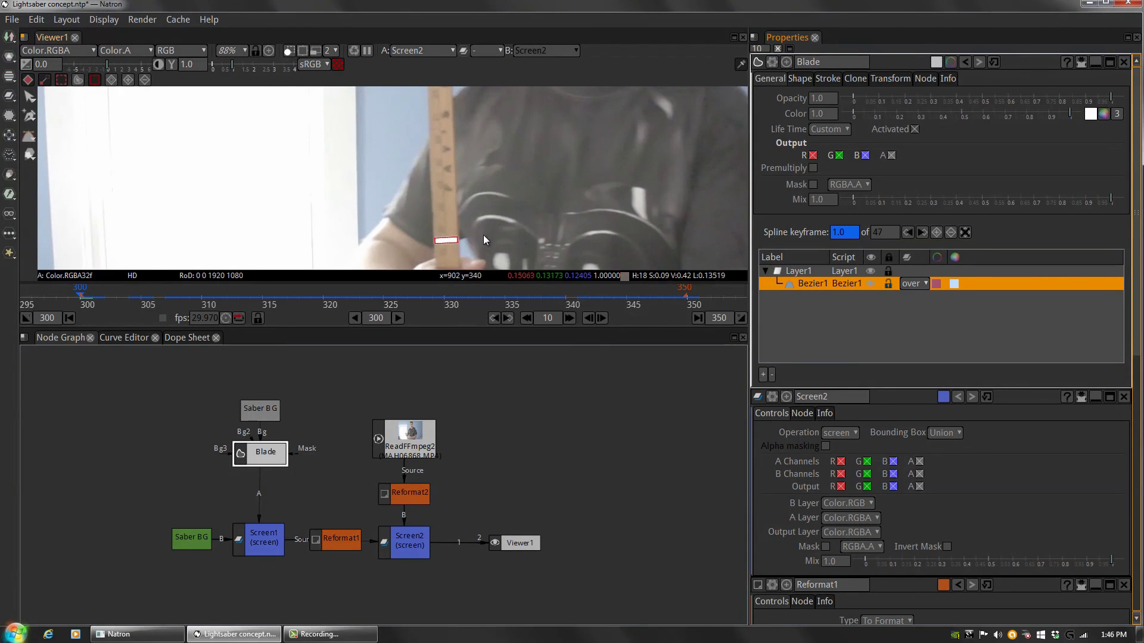
- Show the Bezier1 animation curve at frame 300 and drag the Blade opacity down to 0.0
{"action": "left_click", "coordinate": [814, 115]}
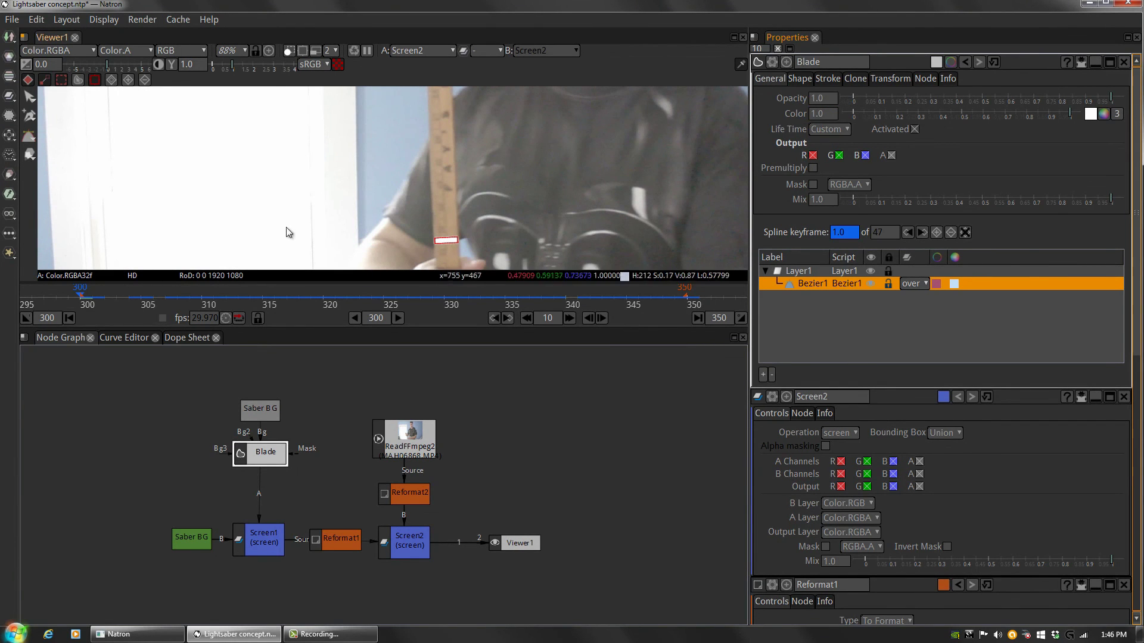
{"action": "left_click", "coordinate": [130, 339]}
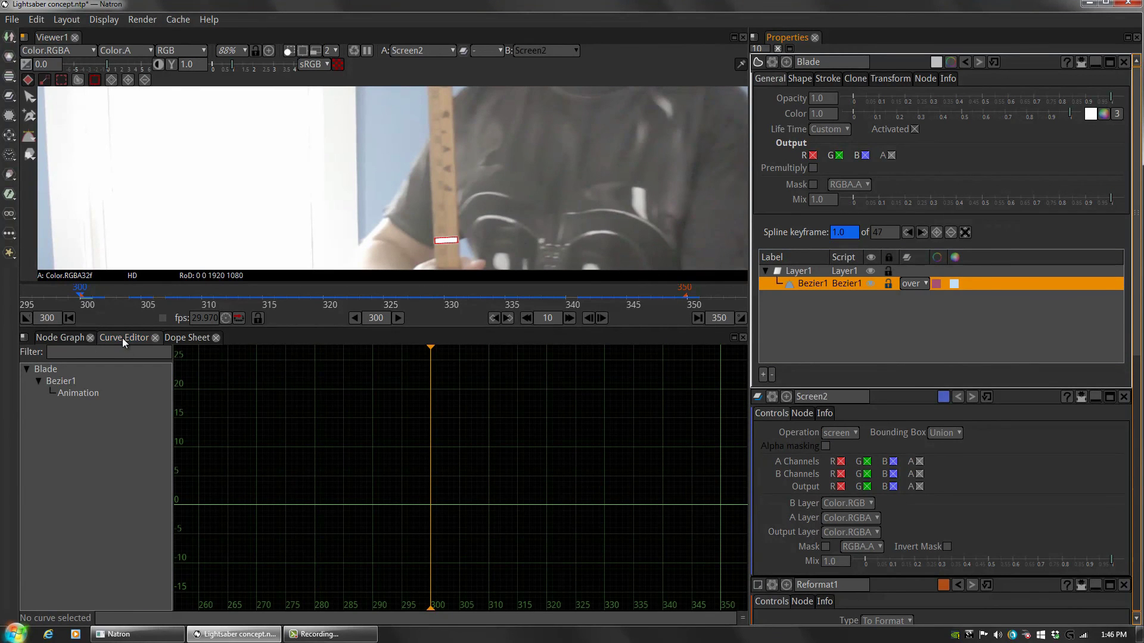
{"action": "left_click", "coordinate": [77, 391]}
{"action": "key", "text": "Right"}
{"action": "key", "text": "Left"}
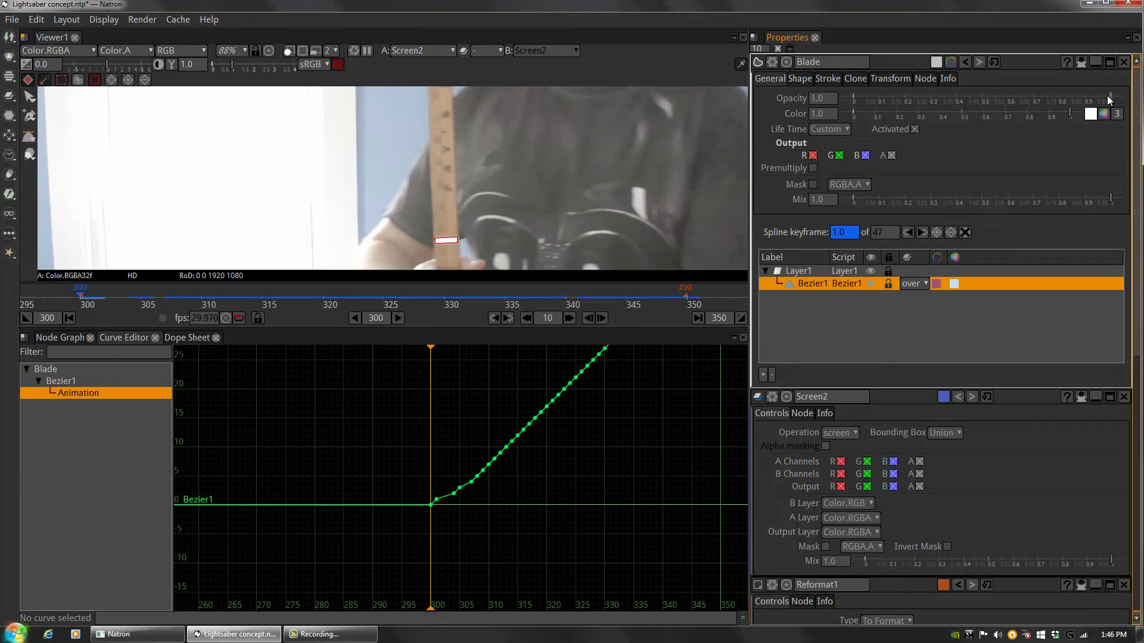
{"action": "left_click", "coordinate": [841, 281]}
{"action": "left_click_drag", "start_coordinate": [1112, 97], "coordinate": [1012, 97]}
- Set a key on the Blade Opacity at 0.0 on frame 300 and add a shape keyframe there
{"action": "right_click", "coordinate": [820, 99]}
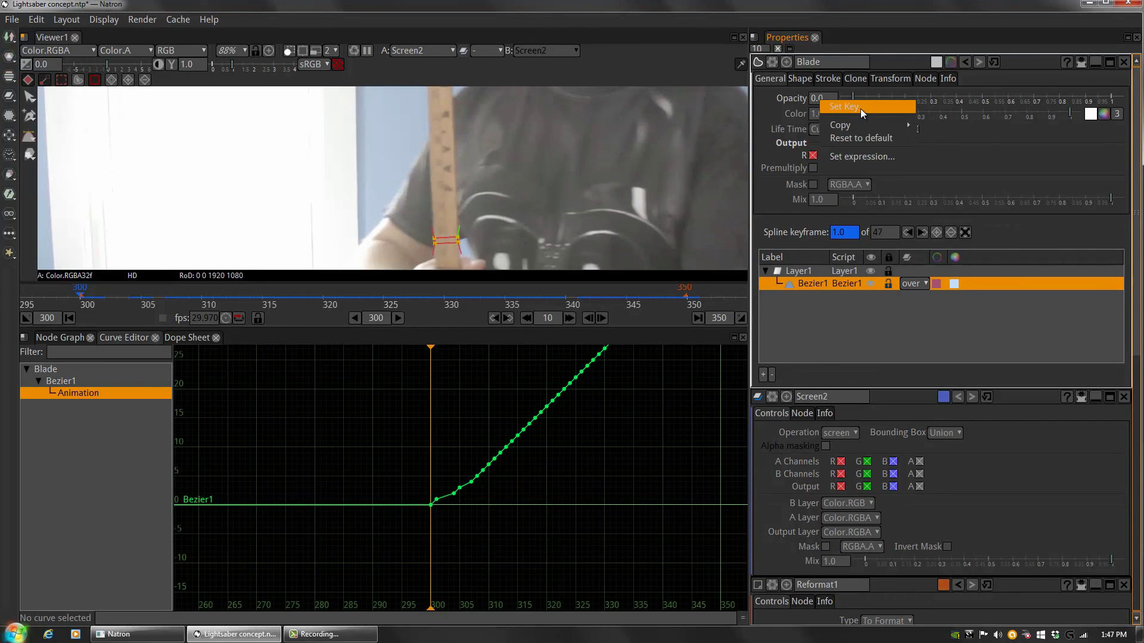
{"action": "left_click", "coordinate": [767, 95]}
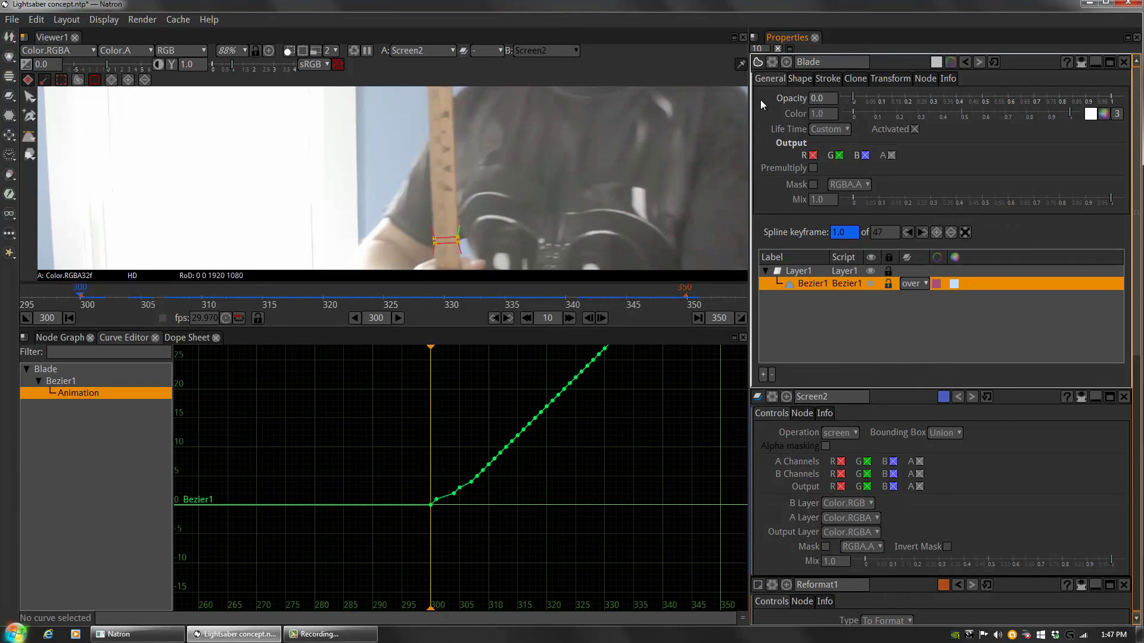
{"action": "left_click", "coordinate": [833, 99]}
{"action": "right_click", "coordinate": [825, 98]}
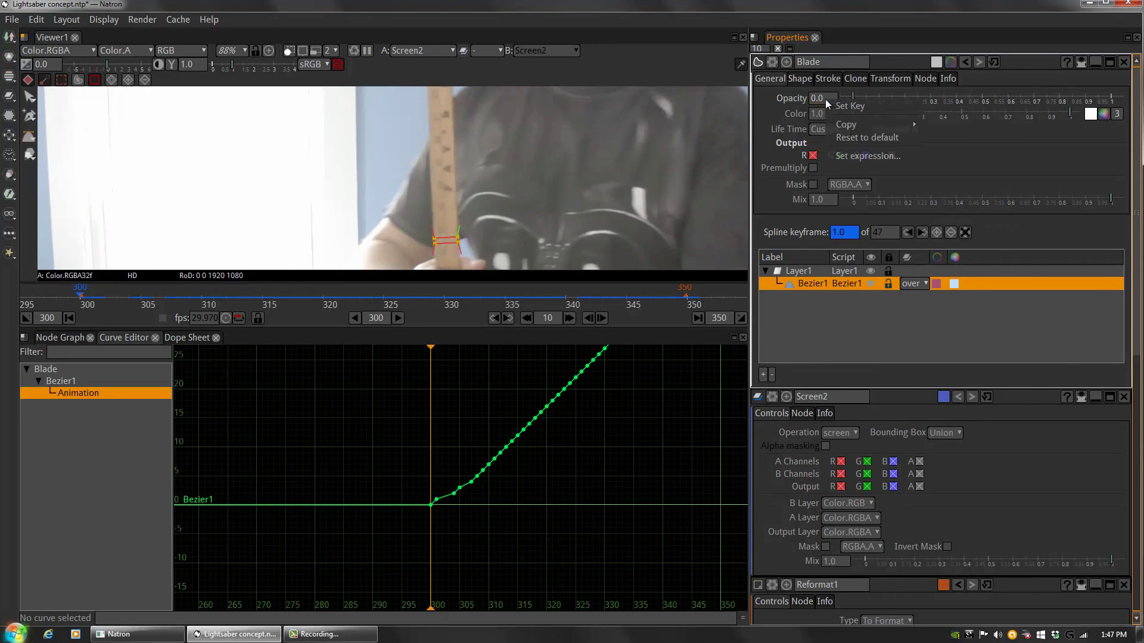
{"action": "left_click", "coordinate": [856, 109]}
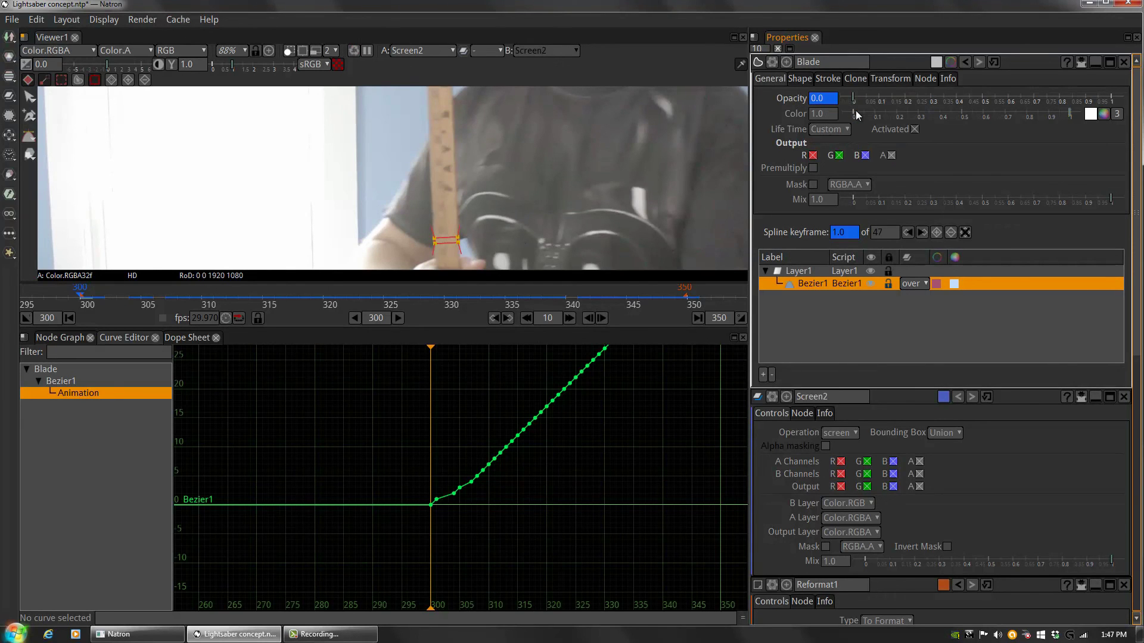
{"action": "left_click", "coordinate": [936, 232]}
- Raise the Blade opacity to 1.0 on frame 301 and inspect the Opacity curve keys
{"action": "key", "text": "Right"}
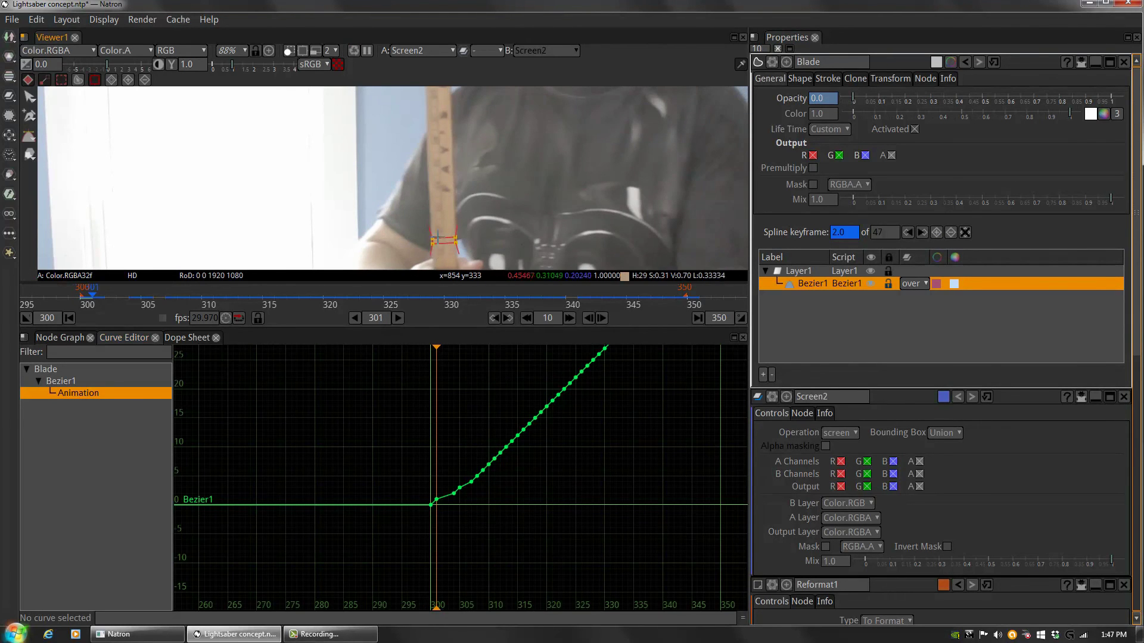
{"action": "left_click_drag", "start_coordinate": [853, 98], "coordinate": [1111, 99]}
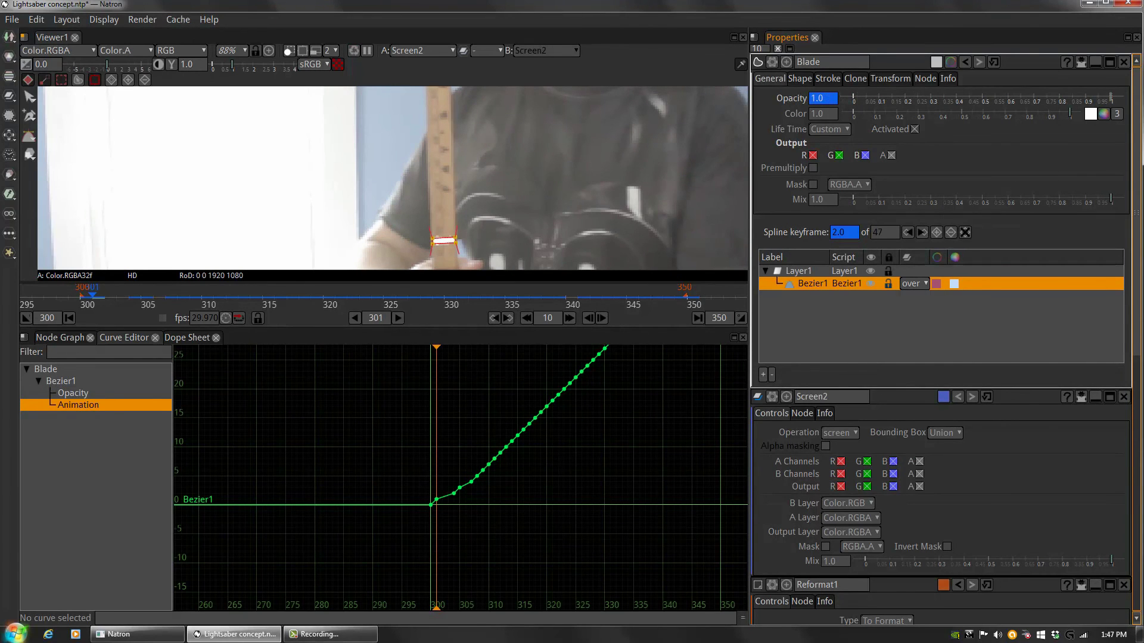
{"action": "left_click", "coordinate": [97, 395]}
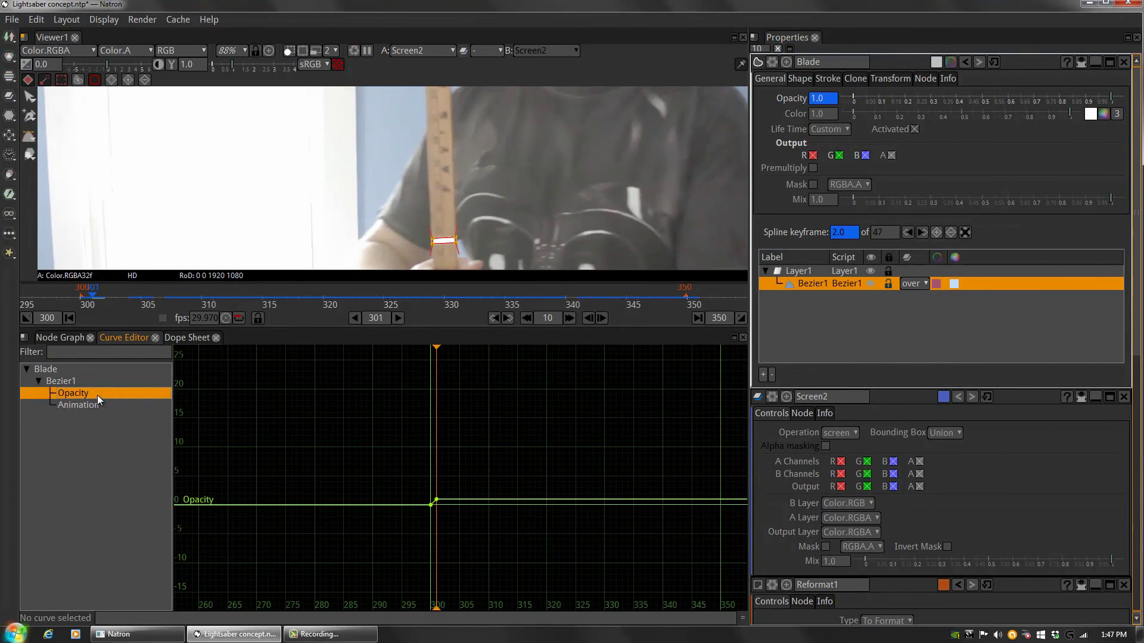
{"action": "left_click", "coordinate": [91, 405]}
{"action": "left_click", "coordinate": [87, 394]}
- Compare frames 300 and 301, then jump to frame 304 with the Bezier1 curve shown
{"action": "key", "text": "Left"}
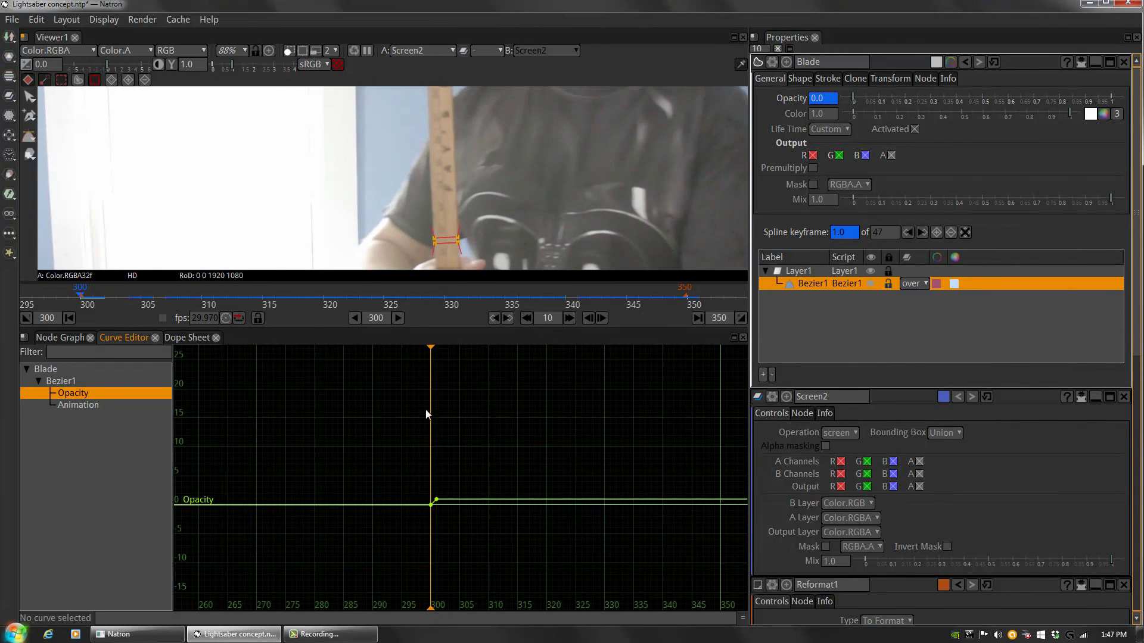
{"action": "key", "text": "Right"}
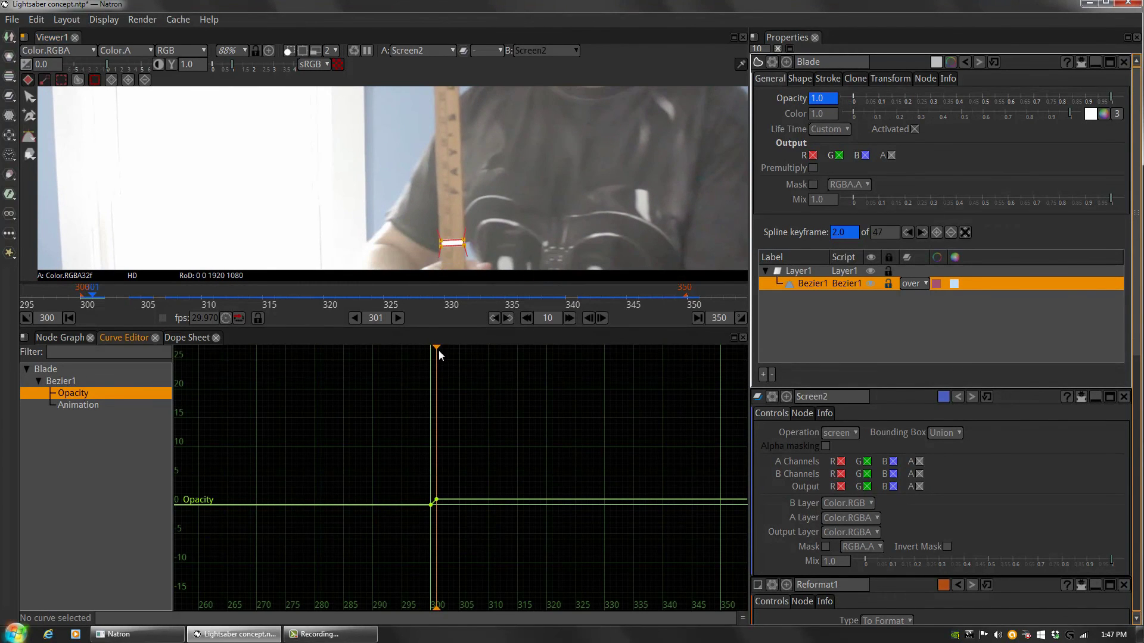
{"action": "left_click_drag", "start_coordinate": [436, 348], "coordinate": [456, 358]}
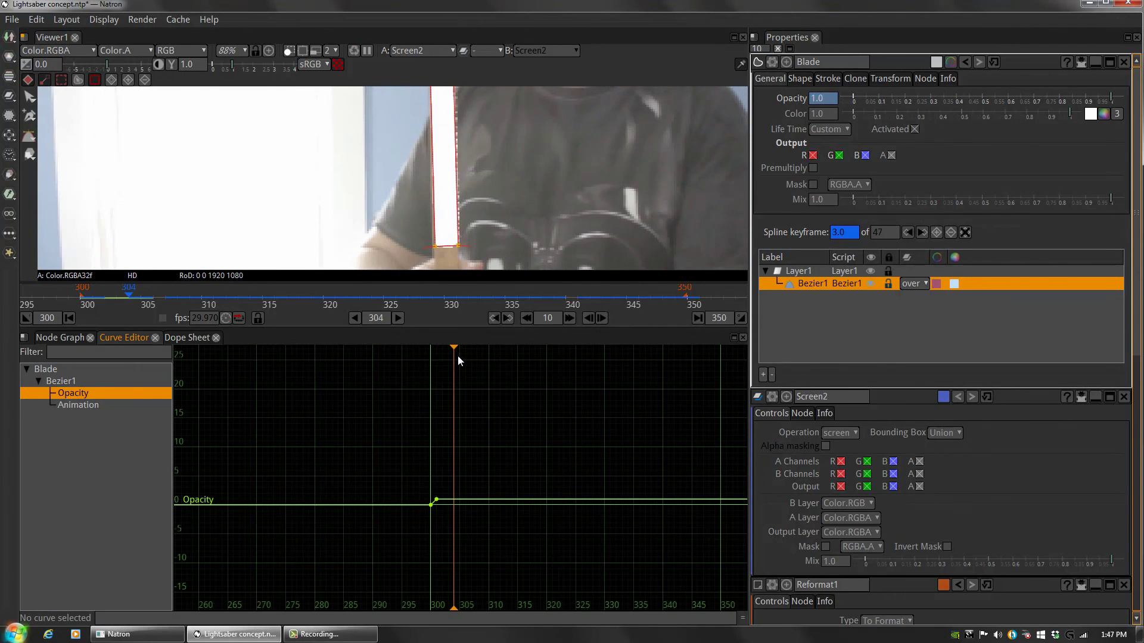
{"action": "left_click", "coordinate": [89, 405]}
{"action": "scroll", "coordinate": [539, 143], "scroll_direction": "down", "scroll_amount": 5}
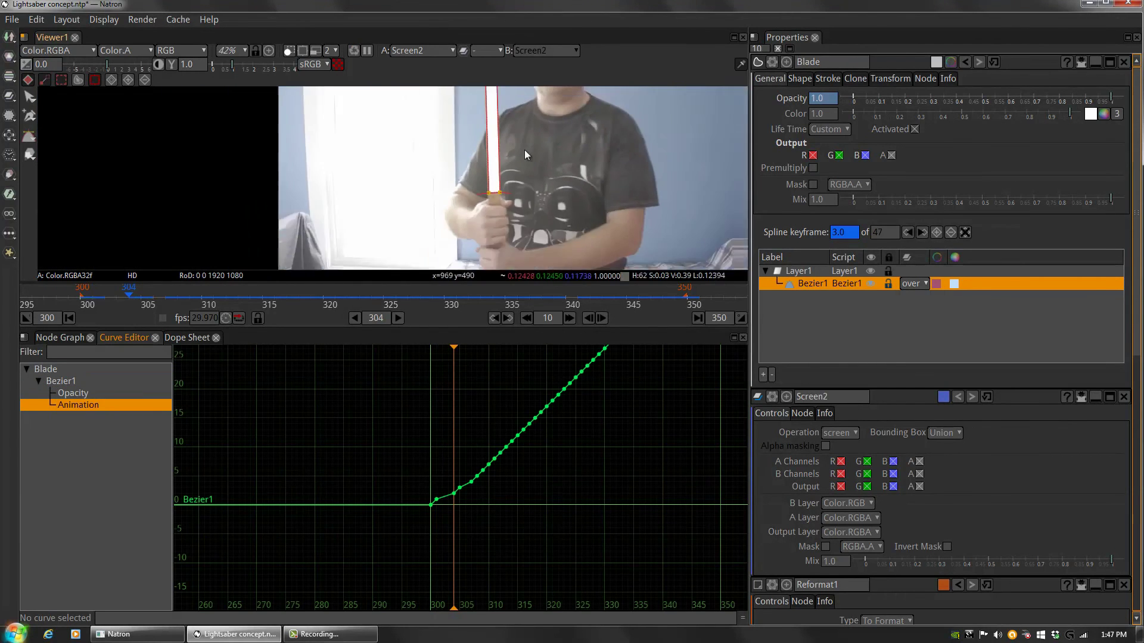
{"action": "scroll", "coordinate": [514, 209], "scroll_direction": "up", "scroll_amount": 6}
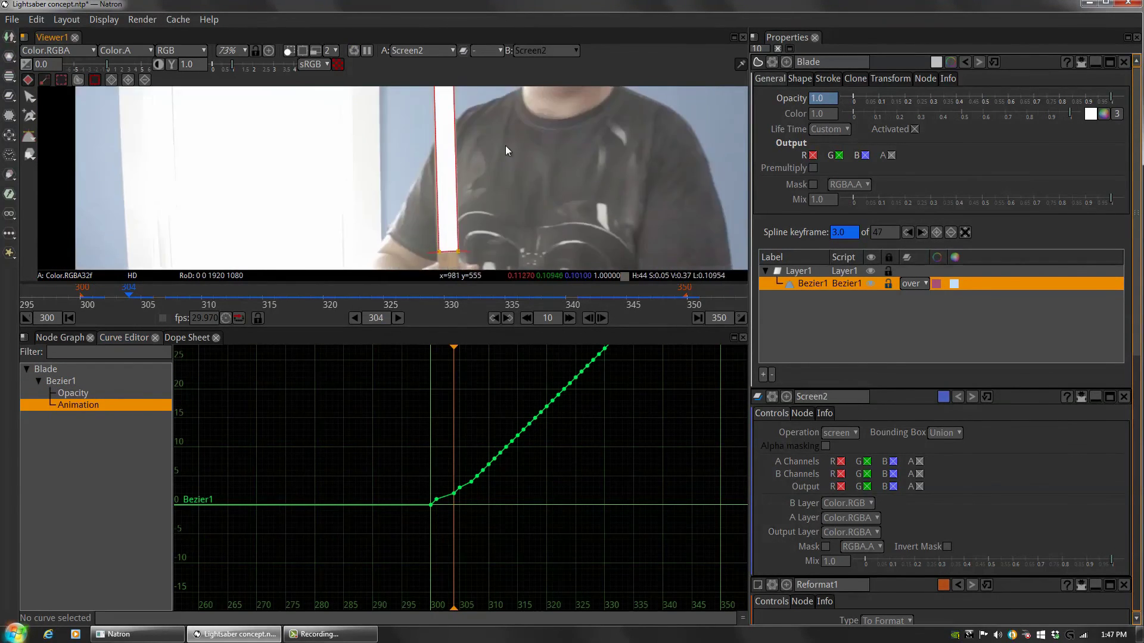
- Zoom the viewer in on the blade and step back from frame 304 to 301
{"action": "scroll", "coordinate": [505, 149], "scroll_direction": "down", "scroll_amount": 3}
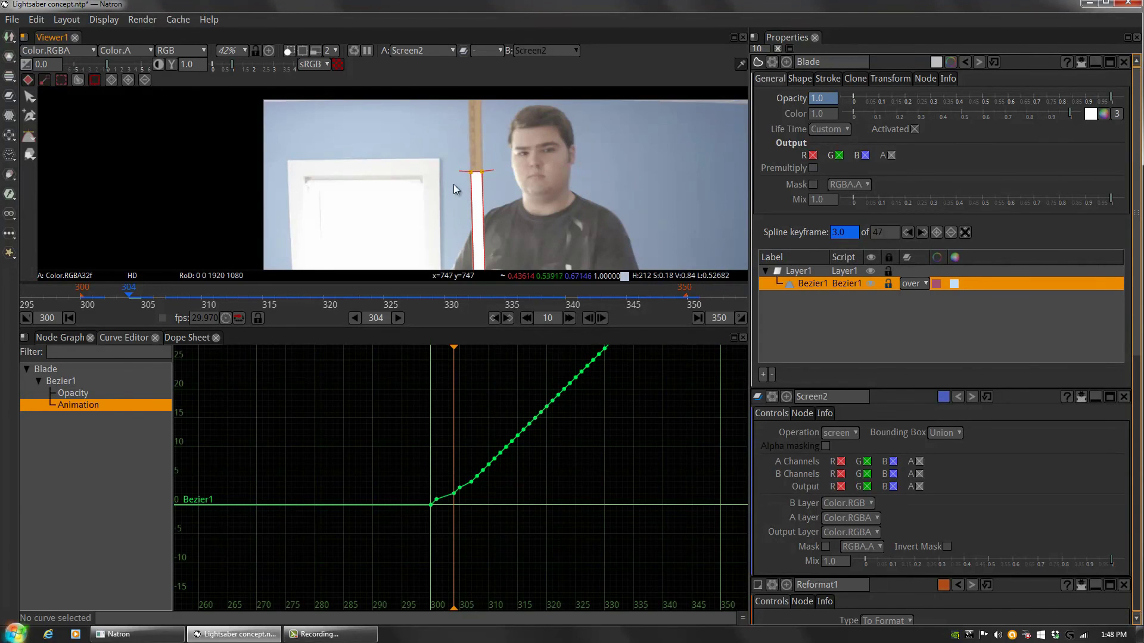
{"action": "scroll", "coordinate": [454, 185], "scroll_direction": "up", "scroll_amount": 5}
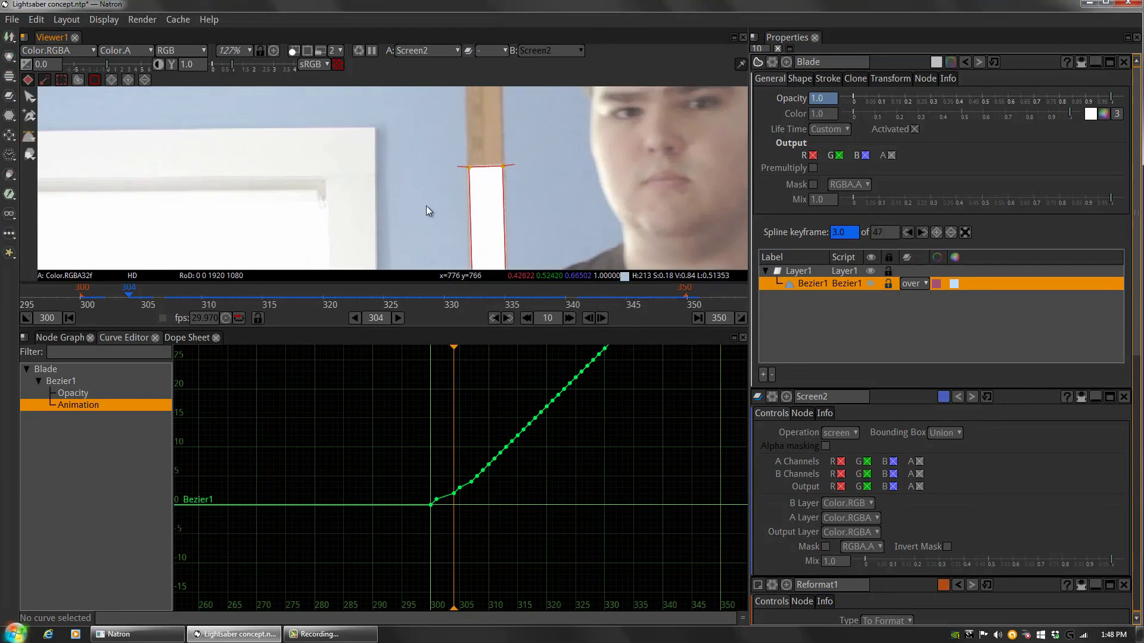
{"action": "scroll", "coordinate": [427, 197], "scroll_direction": "up", "scroll_amount": 1}
{"action": "scroll", "coordinate": [525, 204], "scroll_direction": "up", "scroll_amount": 1}
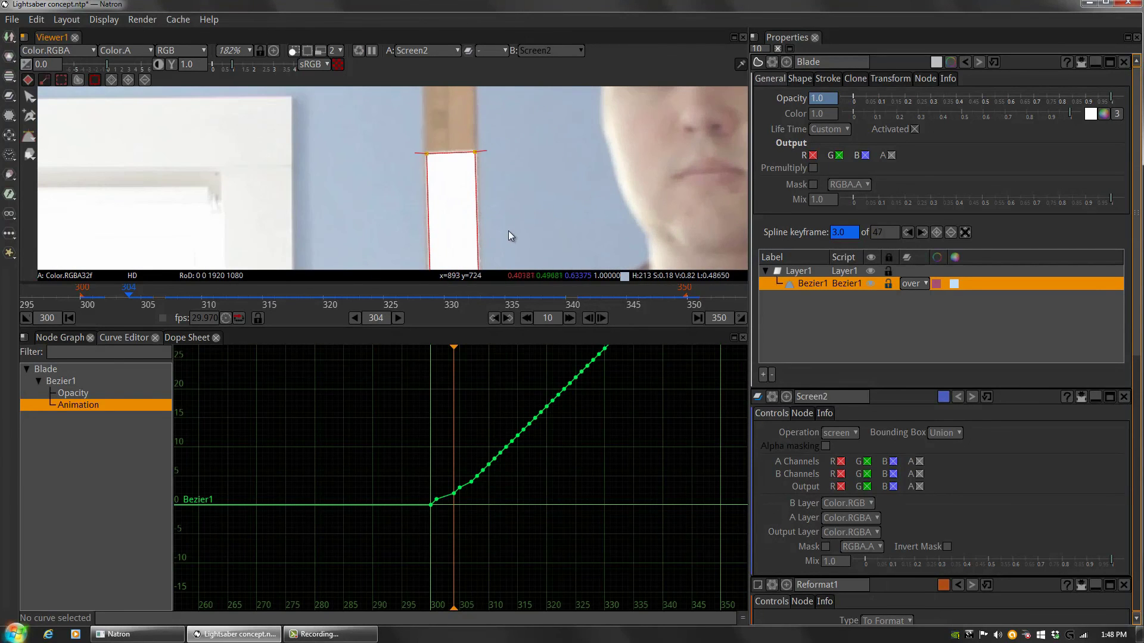
{"action": "key", "text": "Left"}
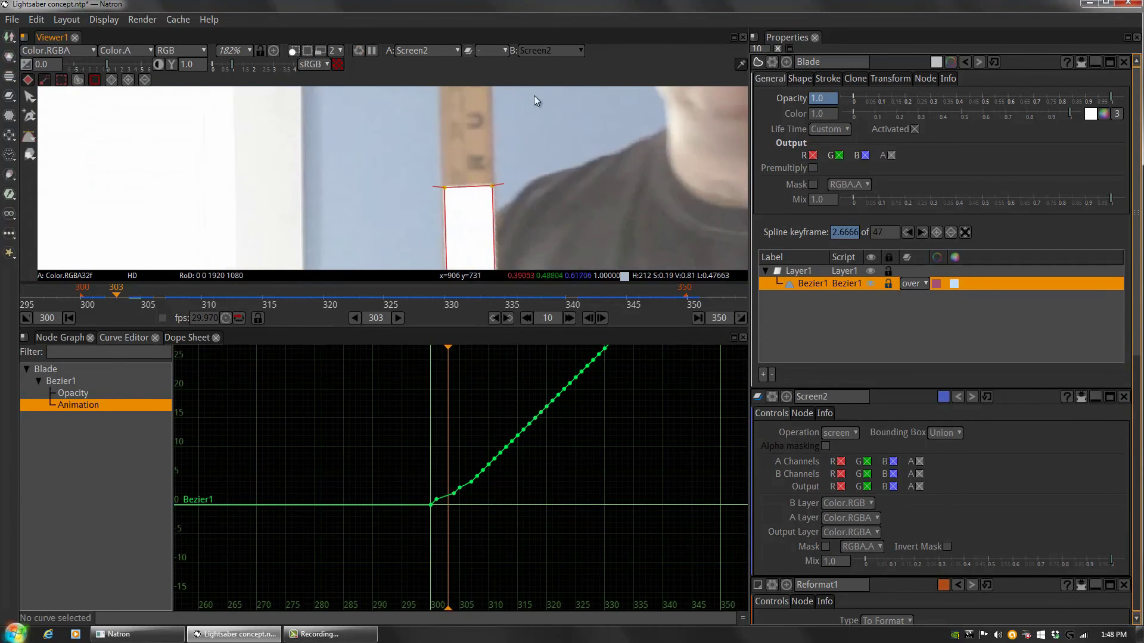
{"action": "key", "text": "Left"}
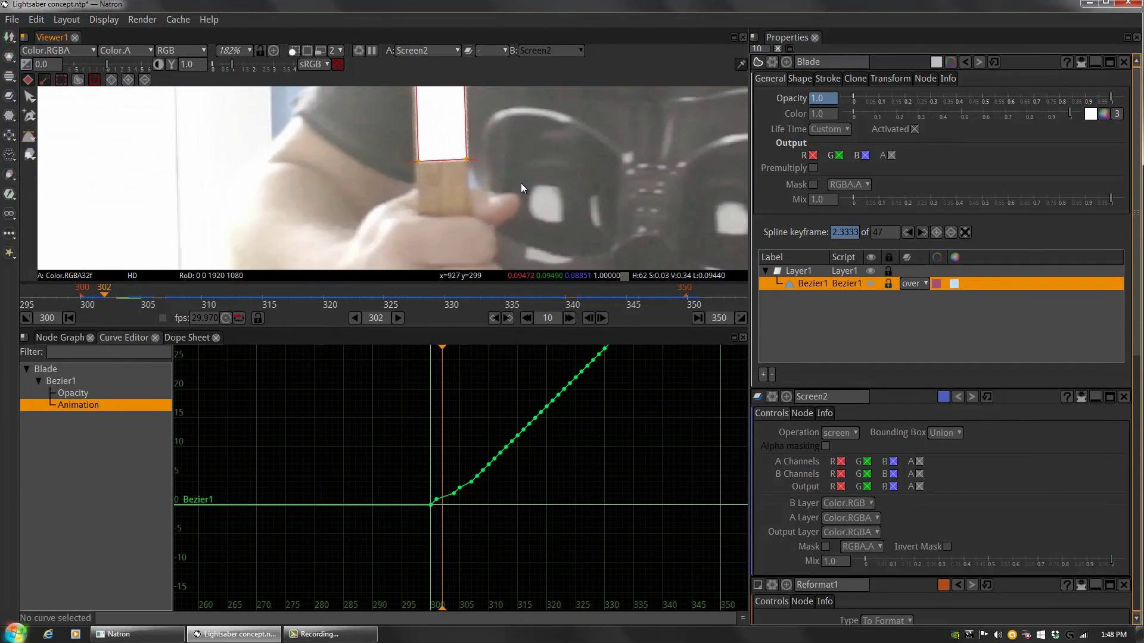
{"action": "key", "text": "Left"}
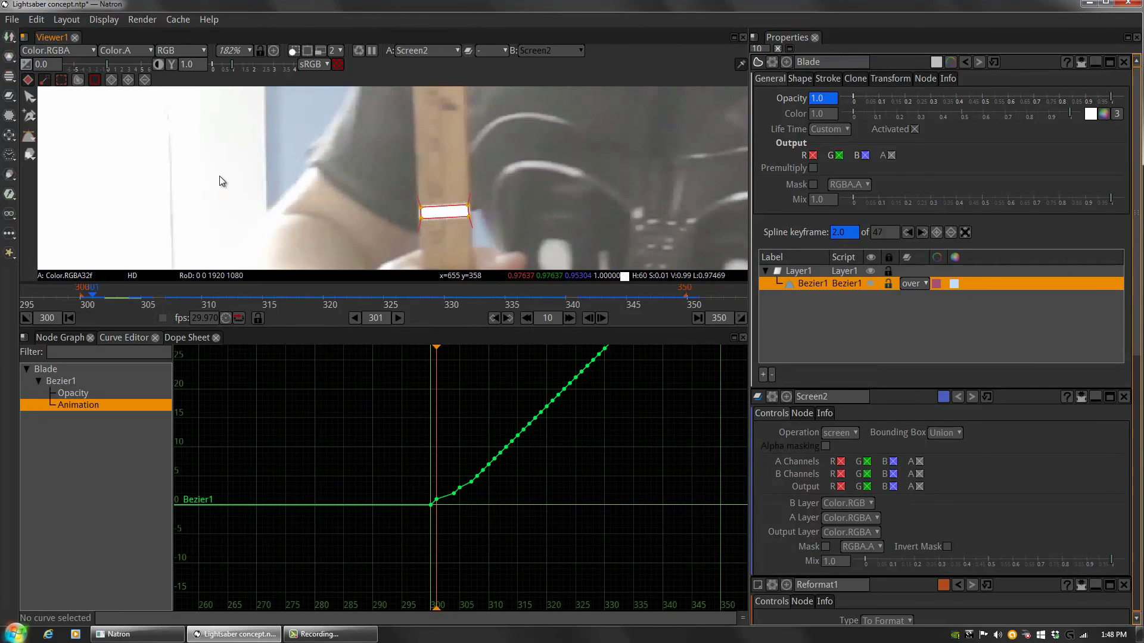
- Add a control point in the middle of the blade's top edge and pull it upward
{"action": "left_click", "coordinate": [29, 116]}
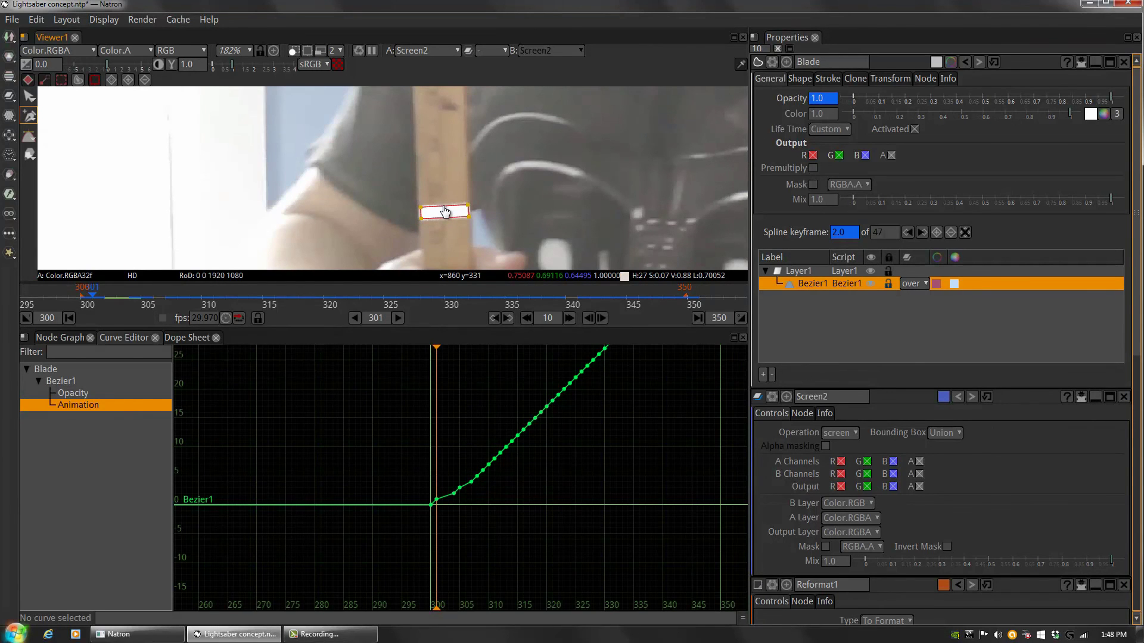
{"action": "left_click", "coordinate": [444, 207]}
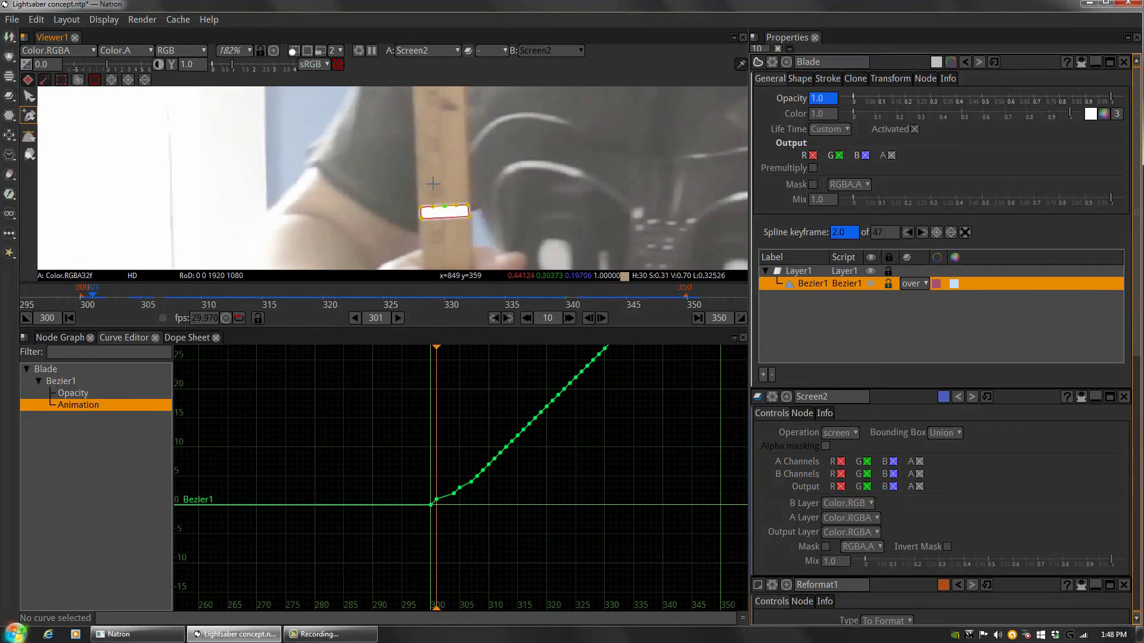
{"action": "left_click", "coordinate": [30, 96]}
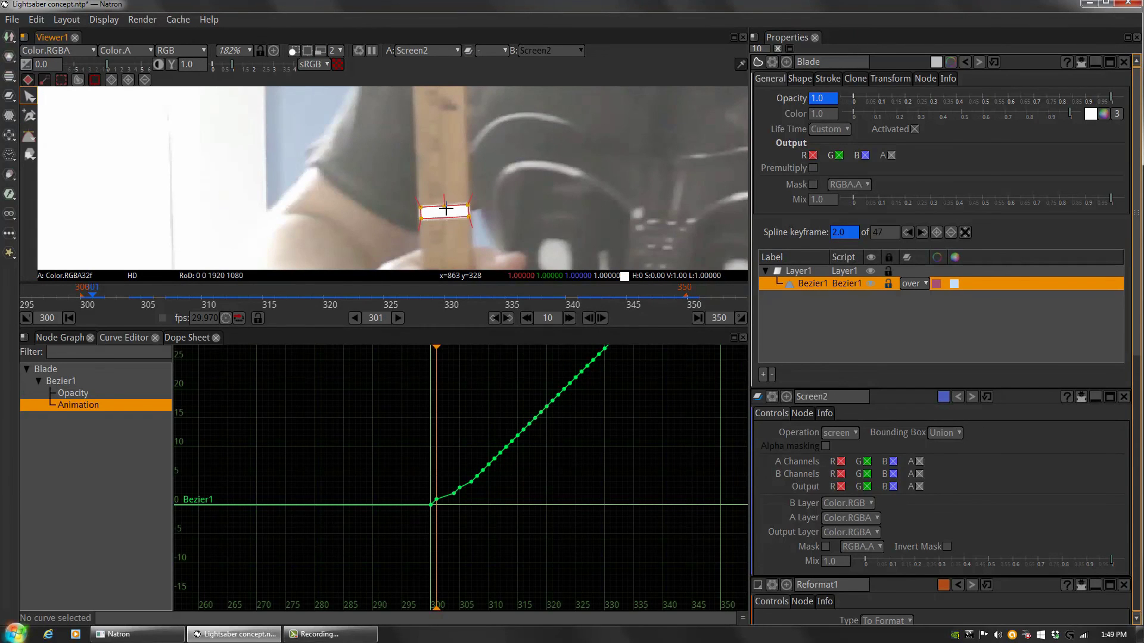
{"action": "left_click_drag", "start_coordinate": [445, 208], "coordinate": [433, 166]}
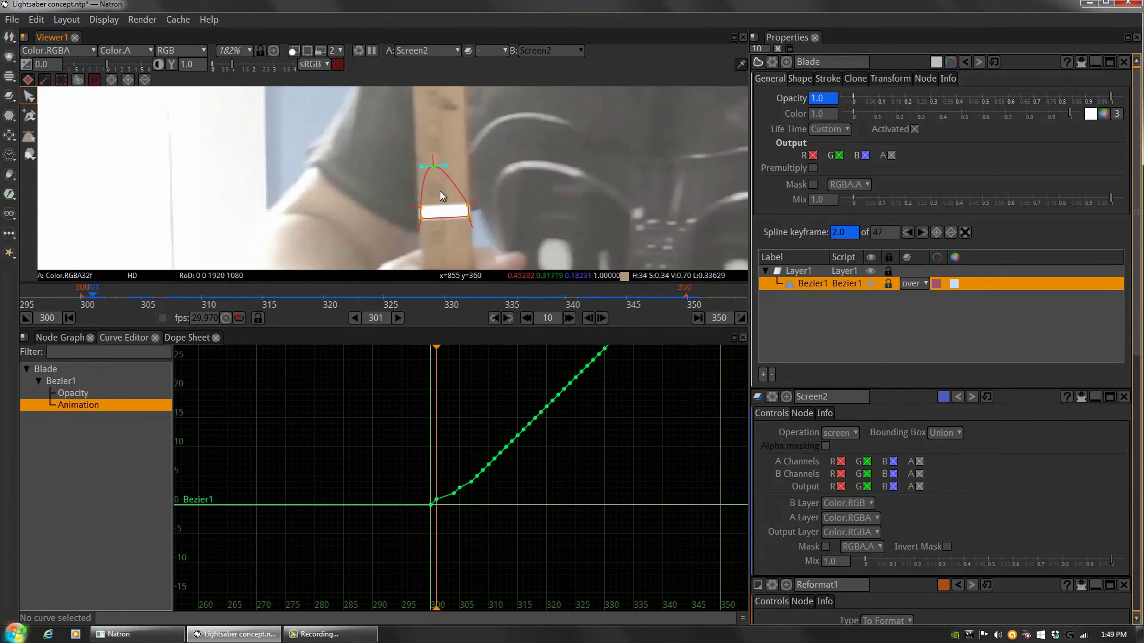
- Adjust the new top point and upper-left corner into a low rounded dome tip
{"action": "key", "text": "ctrl+z"}
{"action": "mouse_move", "coordinate": [447, 187]}
{"action": "left_mouse_down"}
{"action": "mouse_move", "coordinate": [445, 198]}
{"action": "mouse_move", "coordinate": [444, 187]}
{"action": "left_mouse_up"}
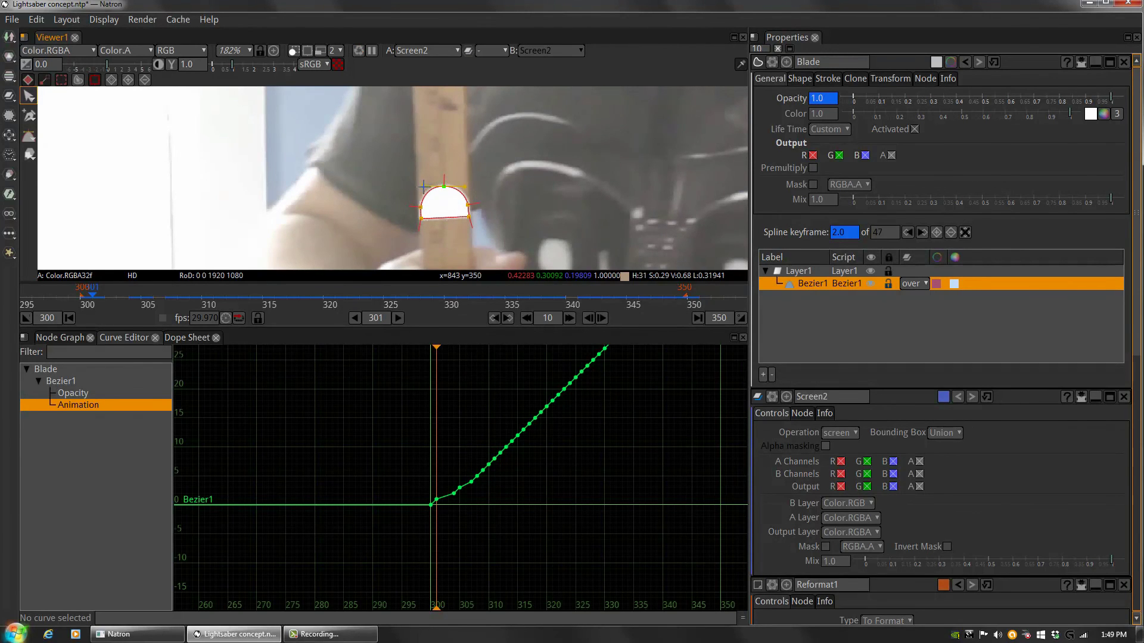
{"action": "mouse_move", "coordinate": [427, 193]}
{"action": "left_mouse_down"}
{"action": "mouse_move", "coordinate": [446, 213]}
{"action": "mouse_move", "coordinate": [428, 190]}
{"action": "left_mouse_up"}
{"action": "left_click_drag", "start_coordinate": [443, 188], "coordinate": [441, 189]}
{"action": "left_click_drag", "start_coordinate": [442, 189], "coordinate": [443, 194]}
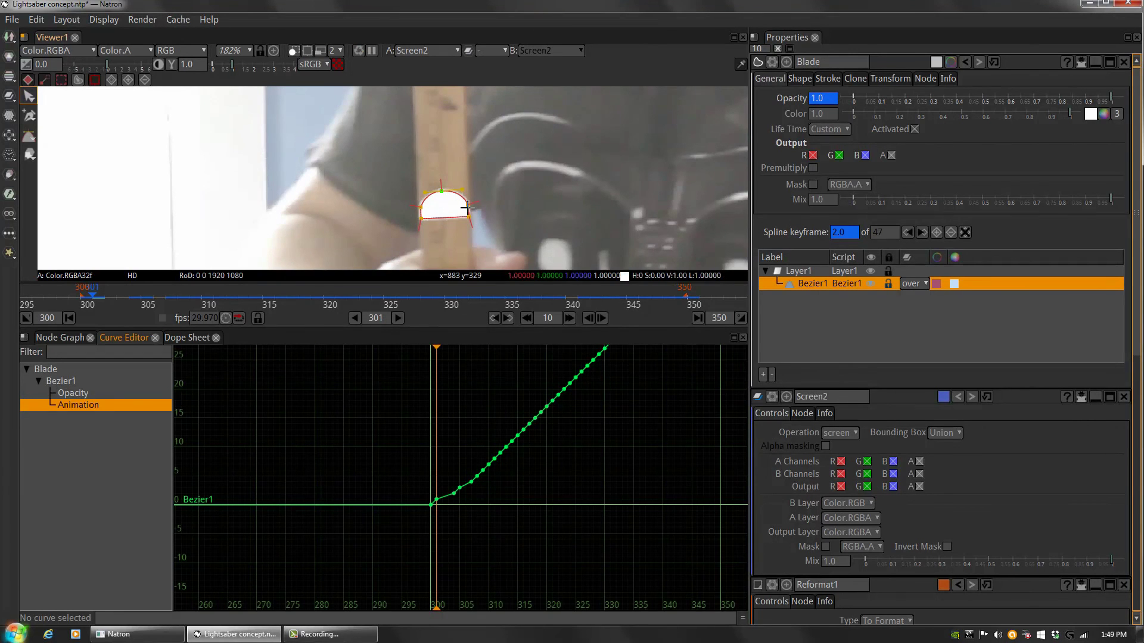
- Step through frames 302 to 304, keeping the flat blade tip in view
{"action": "scroll", "coordinate": [464, 236], "scroll_direction": "down", "scroll_amount": 3}
{"action": "scroll", "coordinate": [501, 209], "scroll_direction": "down", "scroll_amount": 5}
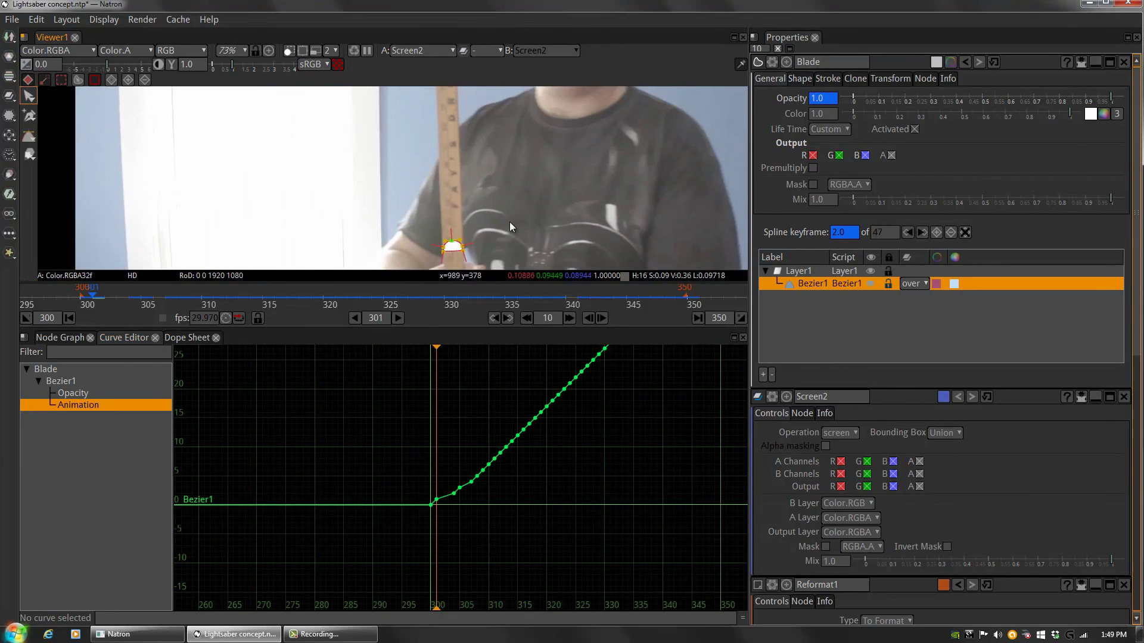
{"action": "key", "text": "Right"}
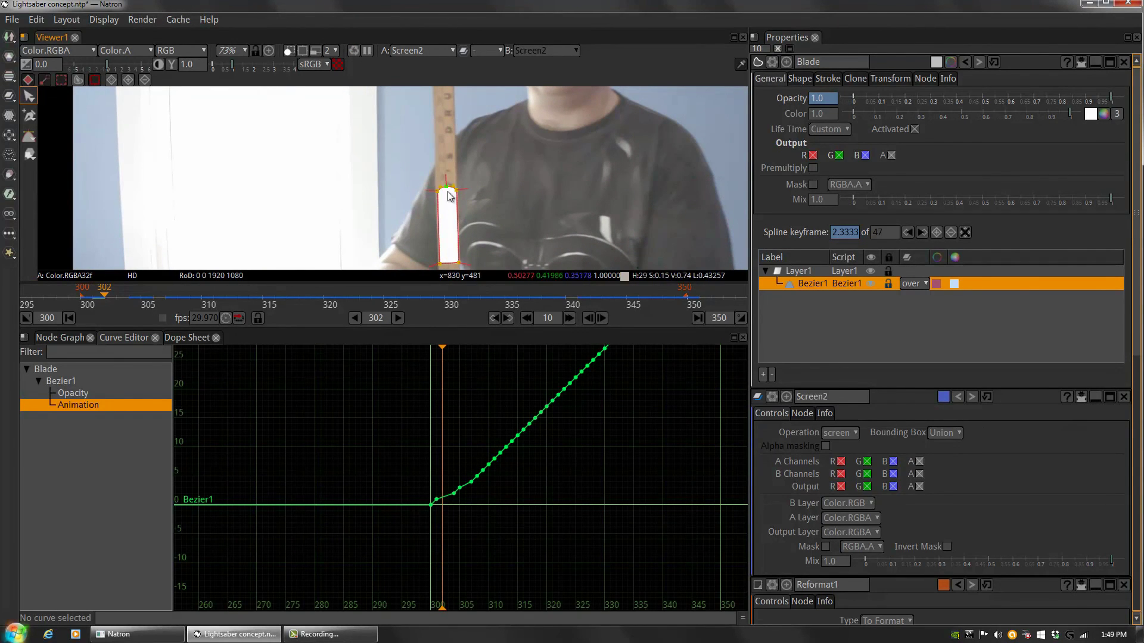
{"action": "key", "text": "Right"}
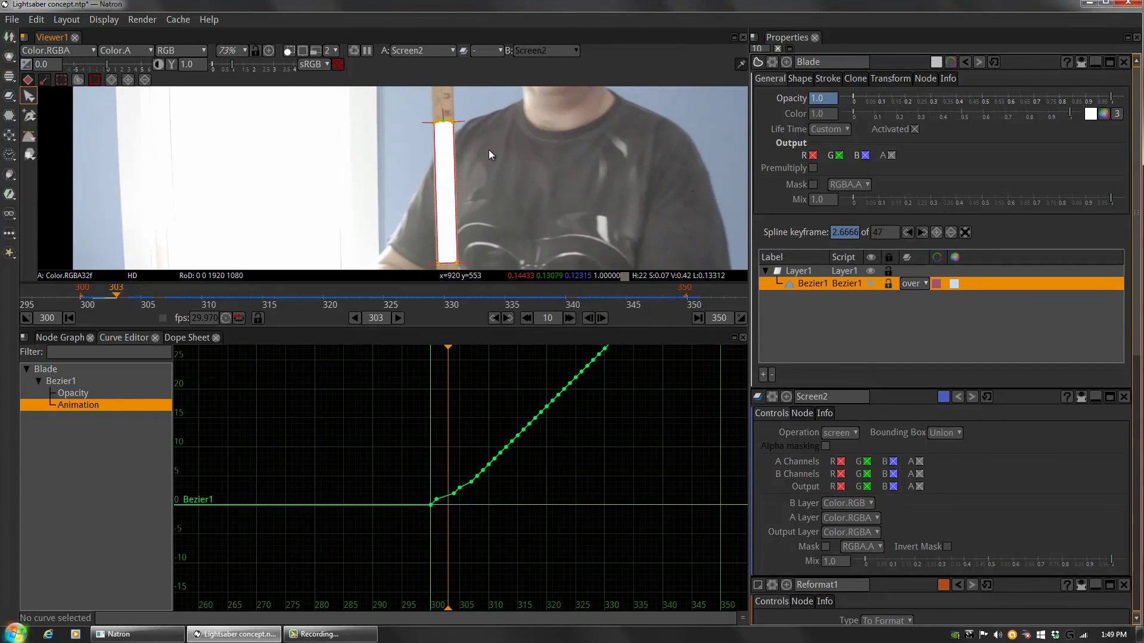
{"action": "scroll", "coordinate": [435, 190], "scroll_direction": "up", "scroll_amount": 5}
{"action": "key", "text": "Right"}
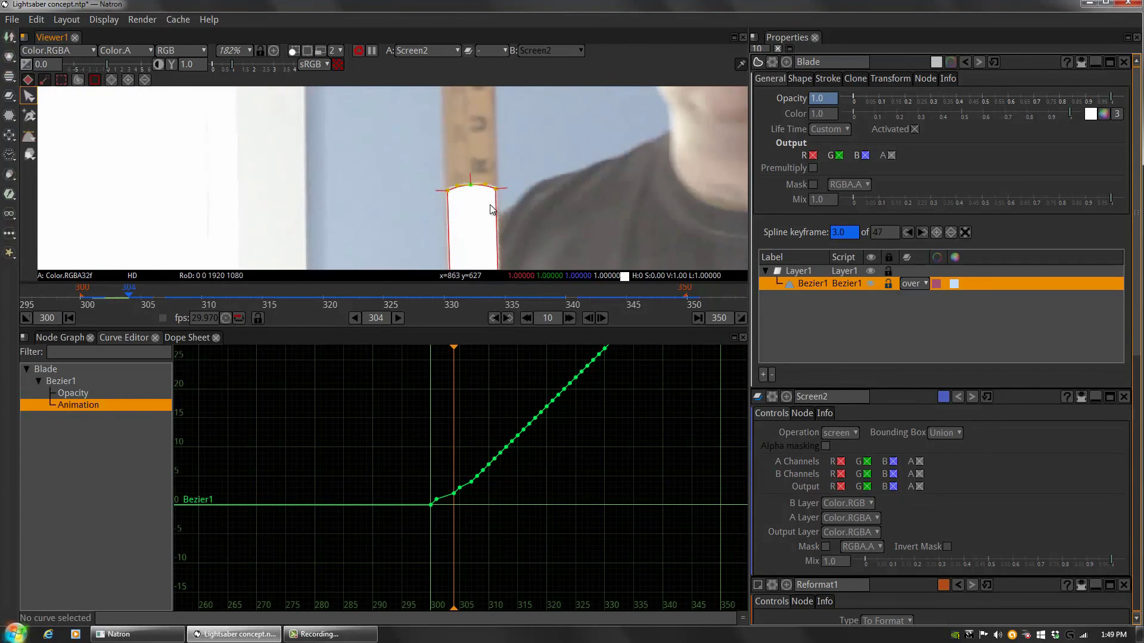
{"action": "scroll", "coordinate": [455, 174], "scroll_direction": "up", "scroll_amount": 3}
{"action": "left_click_drag", "start_coordinate": [443, 143], "coordinate": [448, 197]}
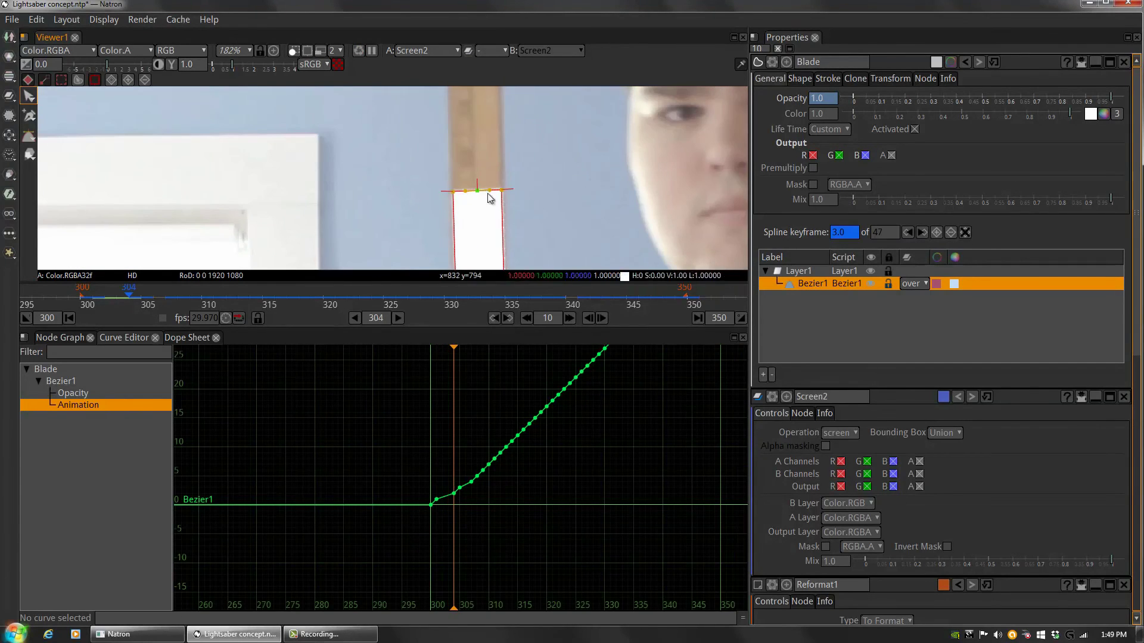
- Continue through frames 305 to 307, recentring the view on the blade tip
{"action": "key", "text": "Right"}
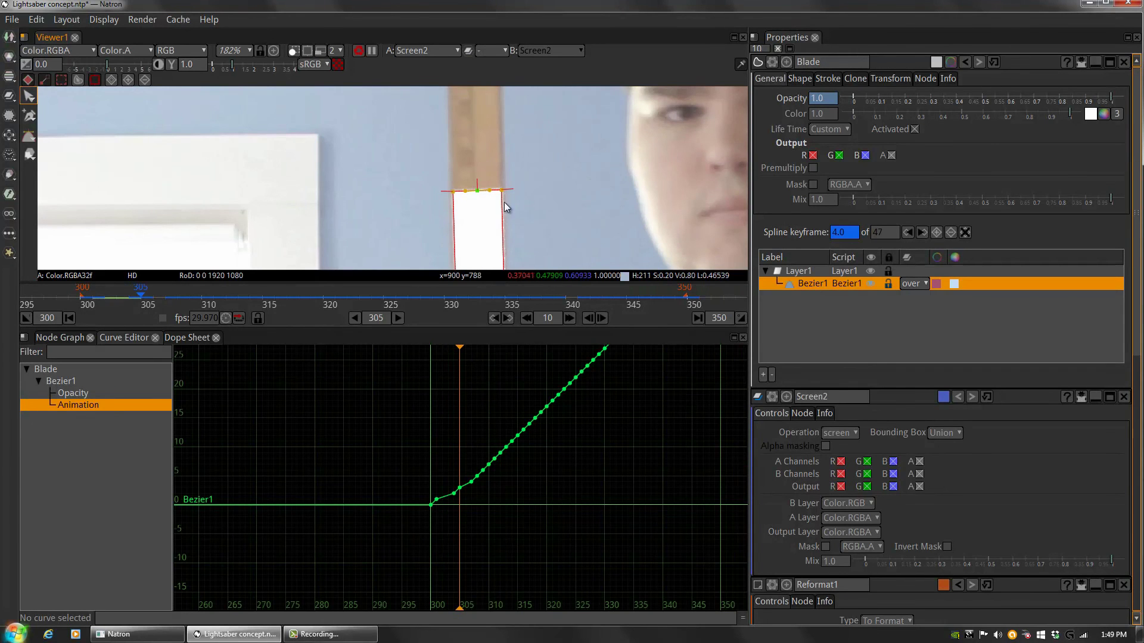
{"action": "scroll", "coordinate": [504, 201], "scroll_direction": "down", "scroll_amount": 6}
{"action": "left_click_drag", "start_coordinate": [535, 149], "coordinate": [508, 234]}
{"action": "key", "text": "Right"}
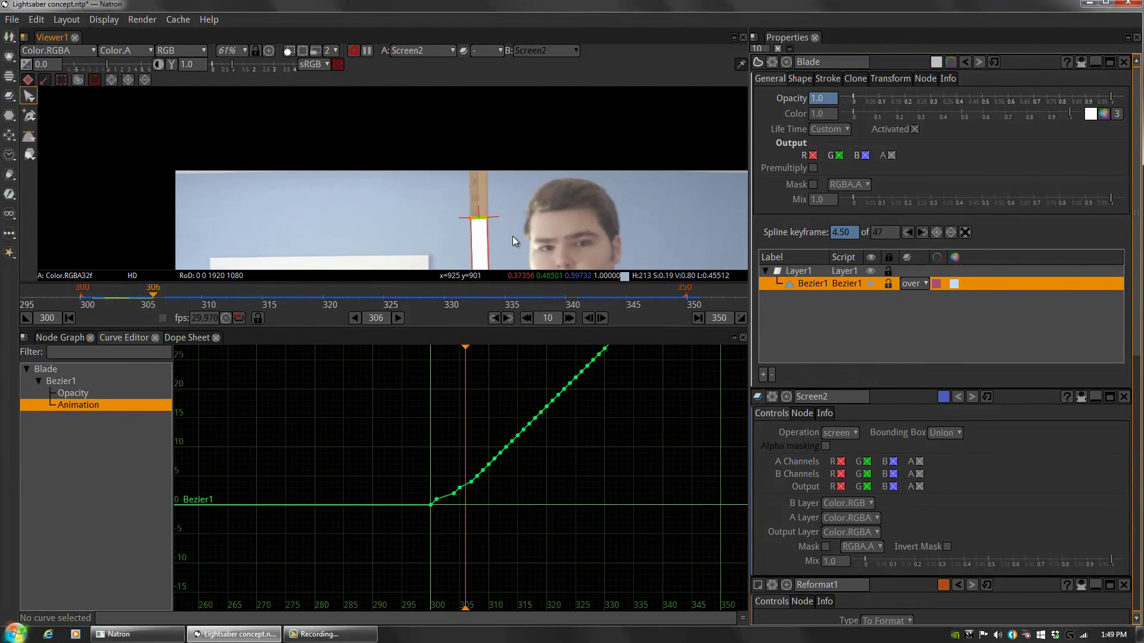
{"action": "key", "text": "Right"}
{"action": "left_click_drag", "start_coordinate": [512, 162], "coordinate": [517, 191]}
{"action": "scroll", "coordinate": [498, 201], "scroll_direction": "up", "scroll_amount": 10}
- On frame 307, raise the Blade's top middle point and widen its tangent into a domed tip
{"action": "scroll", "coordinate": [545, 136], "scroll_direction": "down", "scroll_amount": 3}
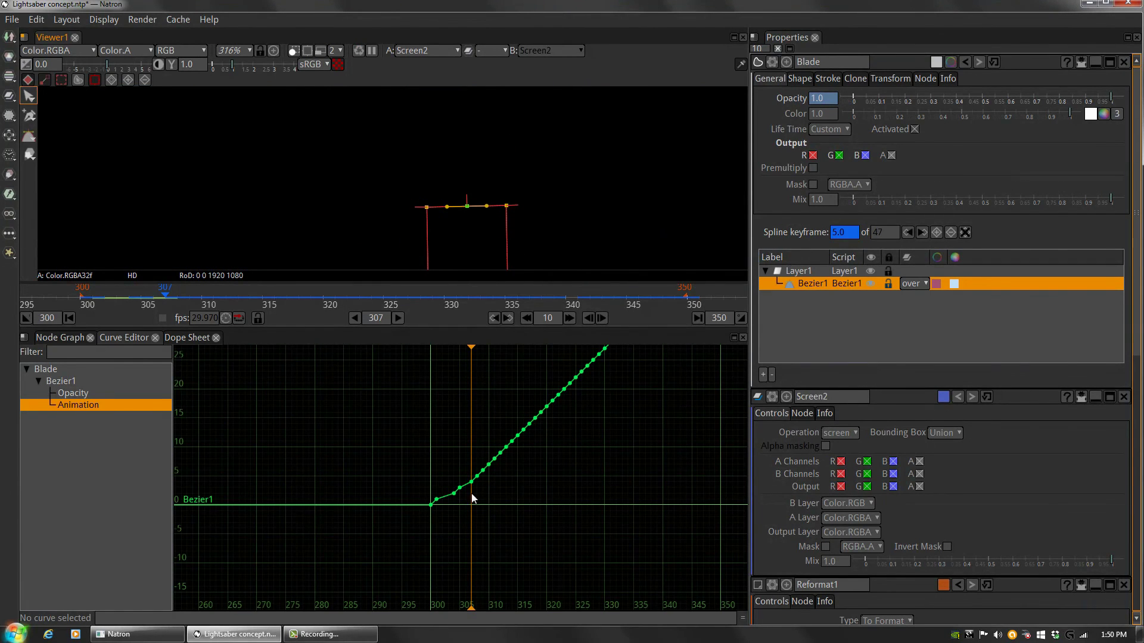
{"action": "left_click_drag", "start_coordinate": [467, 209], "coordinate": [467, 170]}
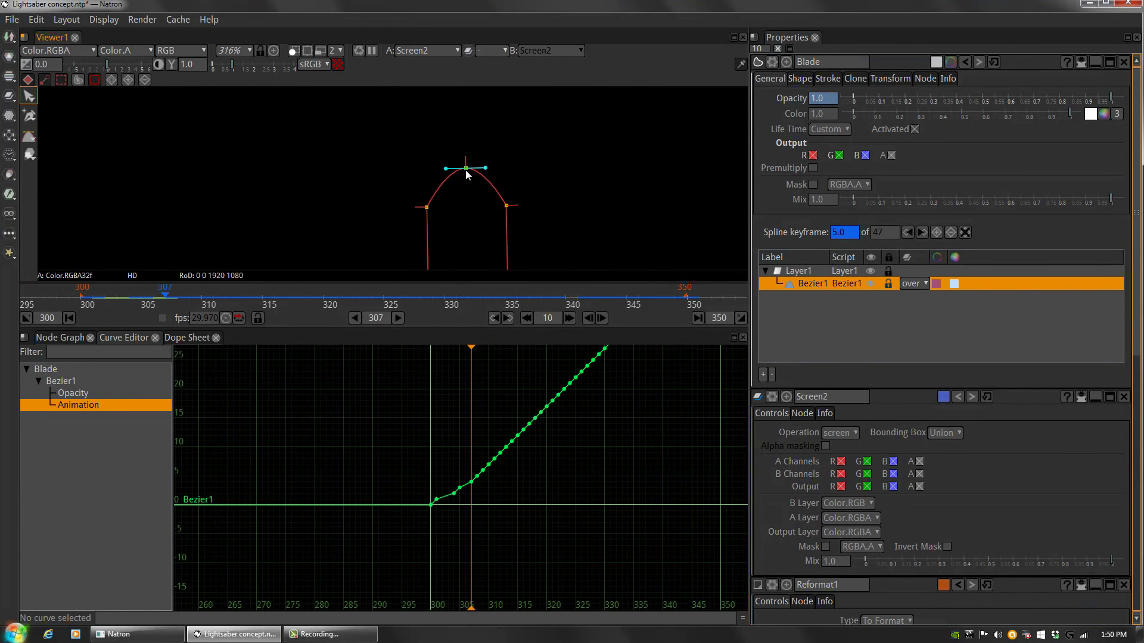
{"action": "left_click_drag", "start_coordinate": [501, 168], "coordinate": [433, 172]}
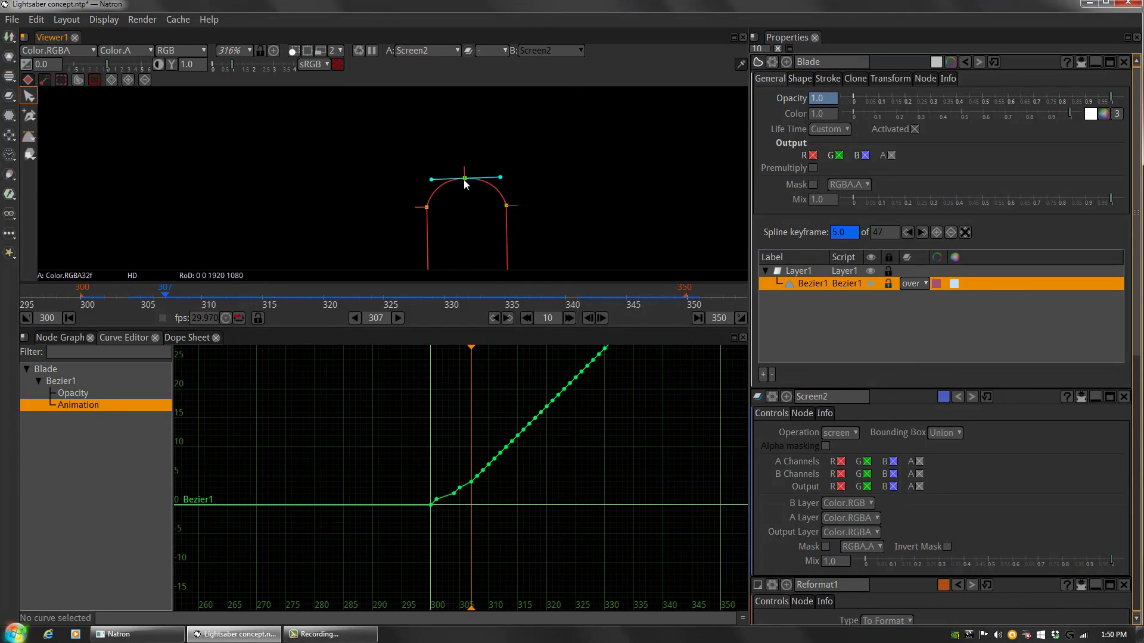
{"action": "scroll", "coordinate": [485, 227], "scroll_direction": "down", "scroll_amount": 5}
- Settle on frame 305 after comparing with frame 303, and zoom in on the blade
{"action": "key", "text": "Left"}
{"action": "key", "text": "Left"}
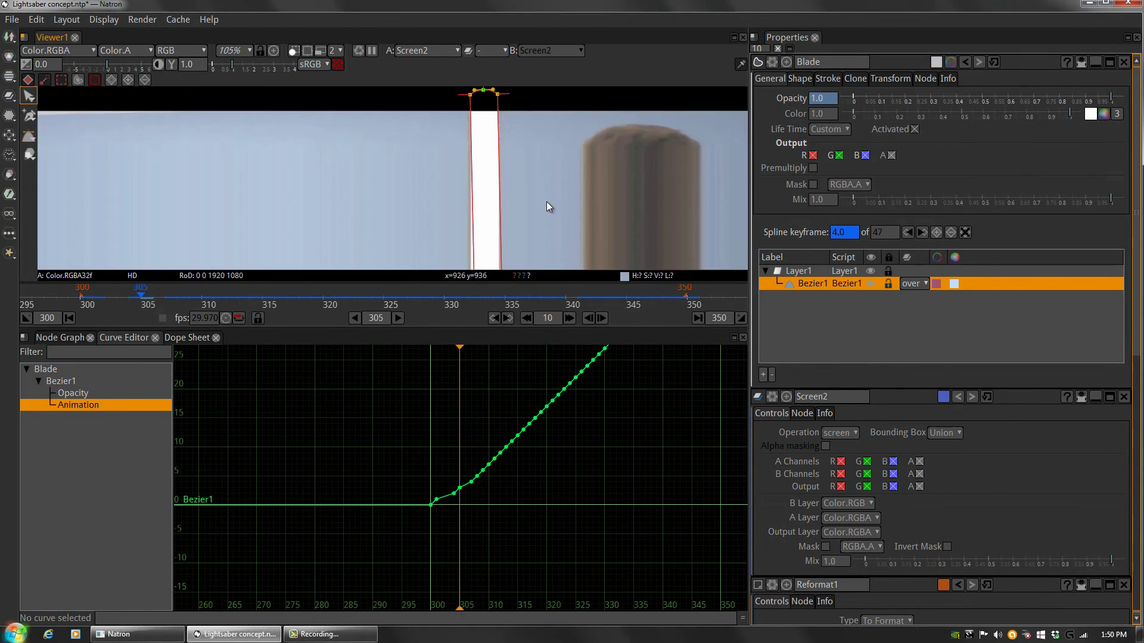
{"action": "left_click_drag", "start_coordinate": [533, 223], "coordinate": [535, 190]}
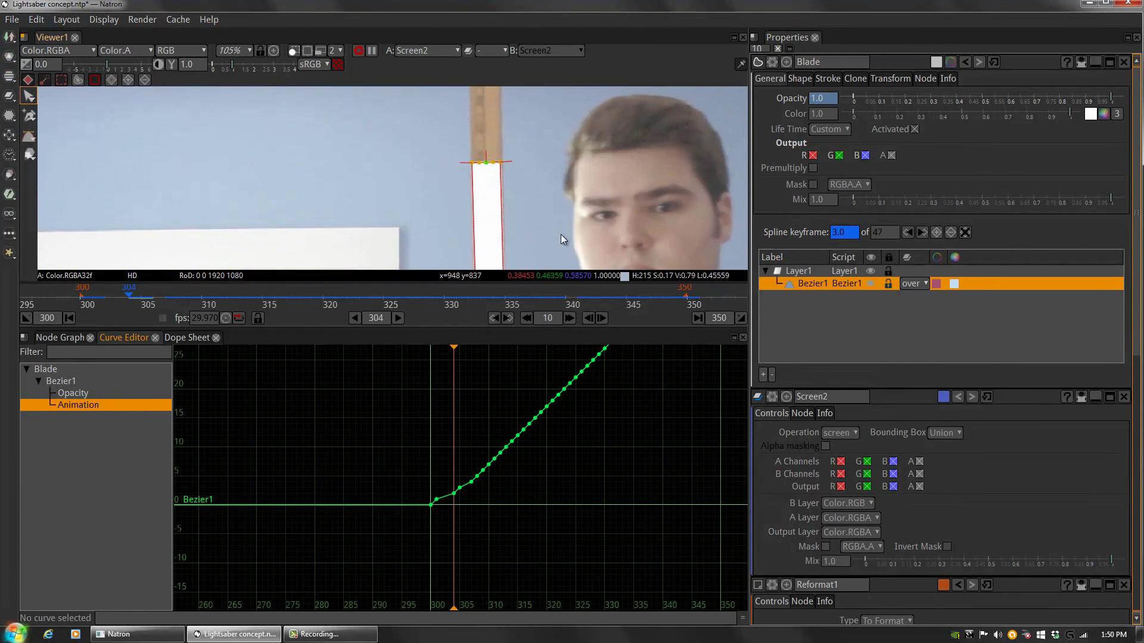
{"action": "key", "text": "Left"}
{"action": "key", "text": "Left"}
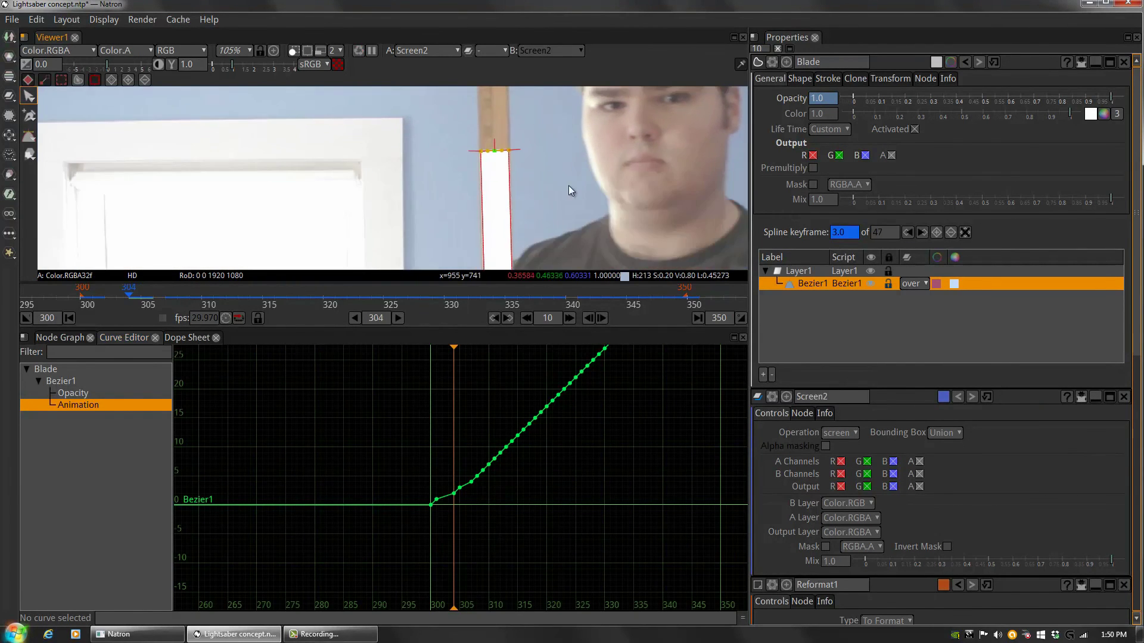
{"action": "key", "text": "Right"}
{"action": "key", "text": "Right"}
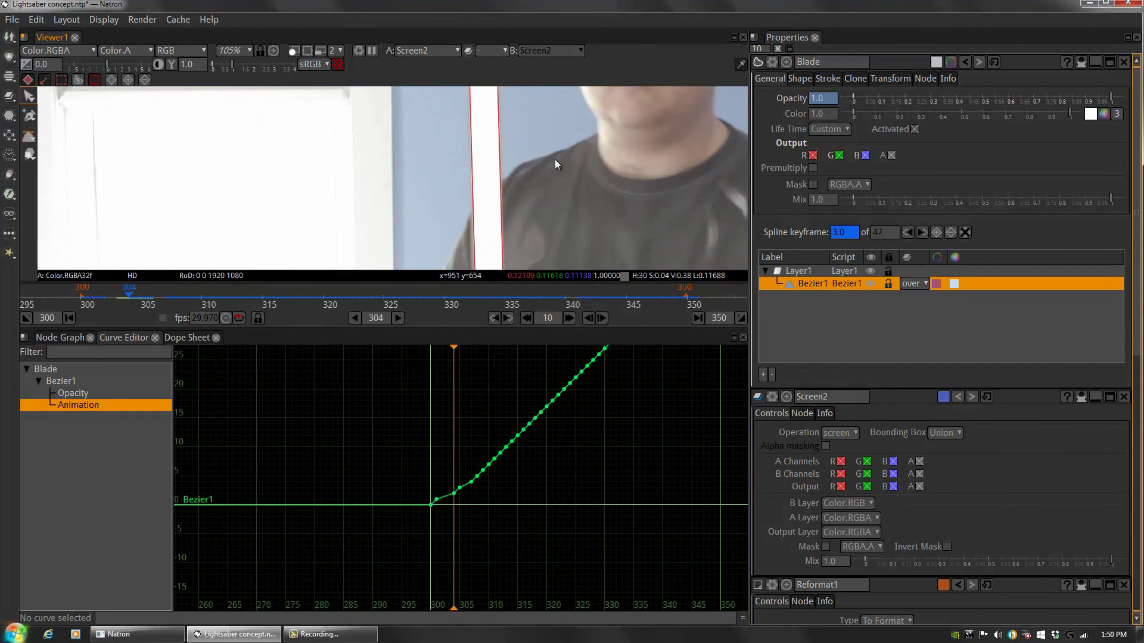
{"action": "scroll", "coordinate": [560, 215], "scroll_direction": "up", "scroll_amount": 6}
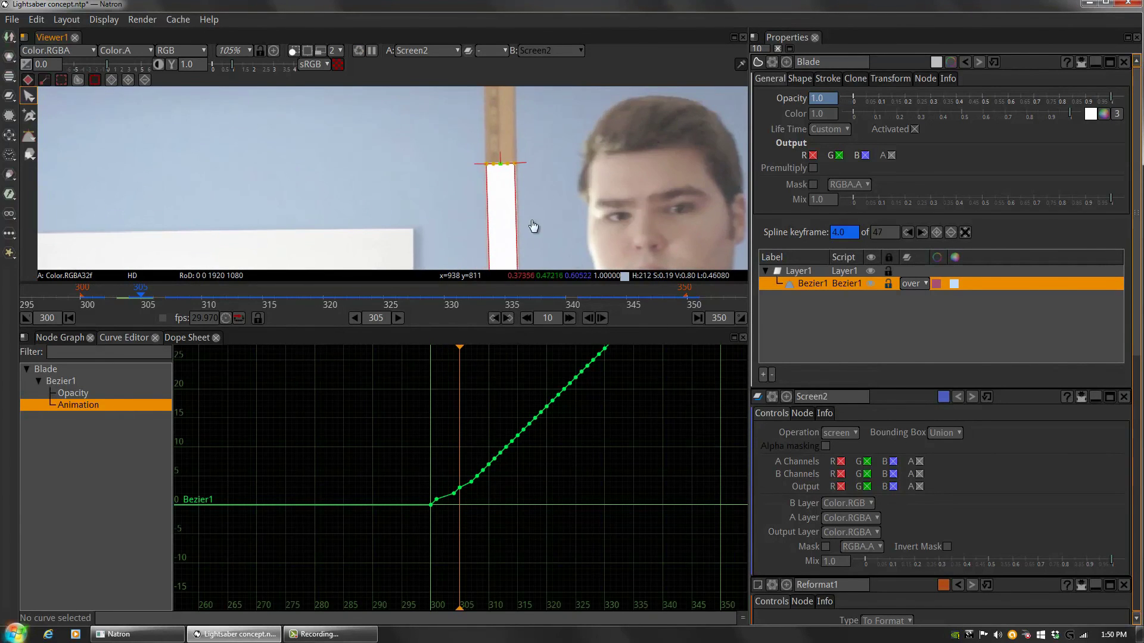
- Raise the top point and smooth the left shoulder so the frame 305 tip is rounded
{"action": "left_click_drag", "start_coordinate": [584, 159], "coordinate": [591, 214]}
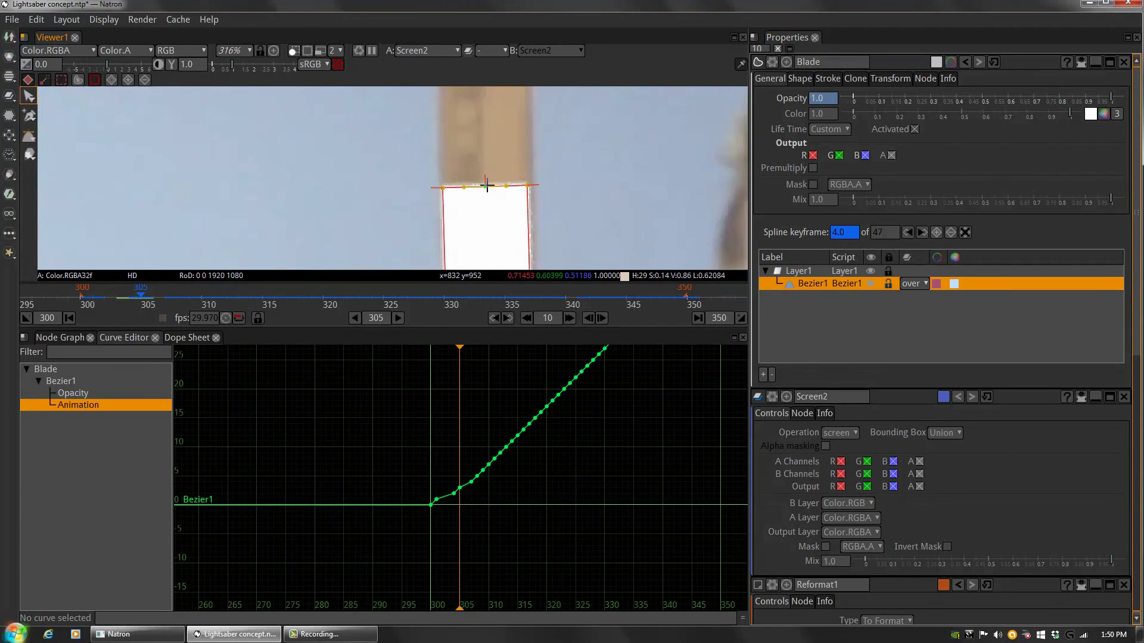
{"action": "left_click_drag", "start_coordinate": [484, 186], "coordinate": [513, 158]}
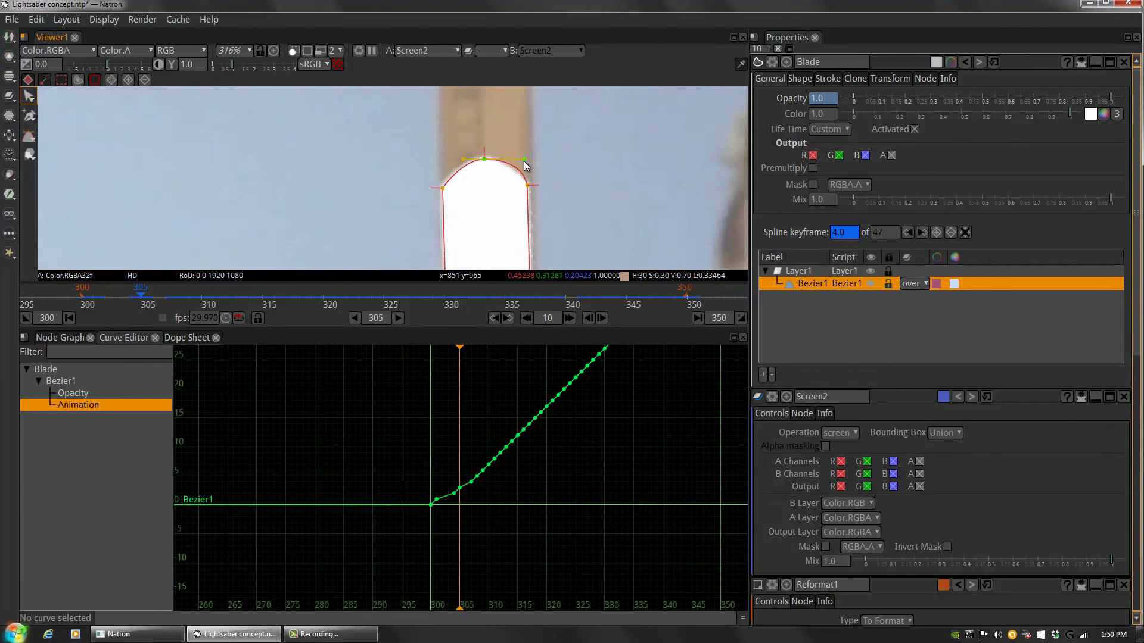
{"action": "left_click_drag", "start_coordinate": [446, 161], "coordinate": [449, 160]}
{"action": "left_click", "coordinate": [484, 159]}
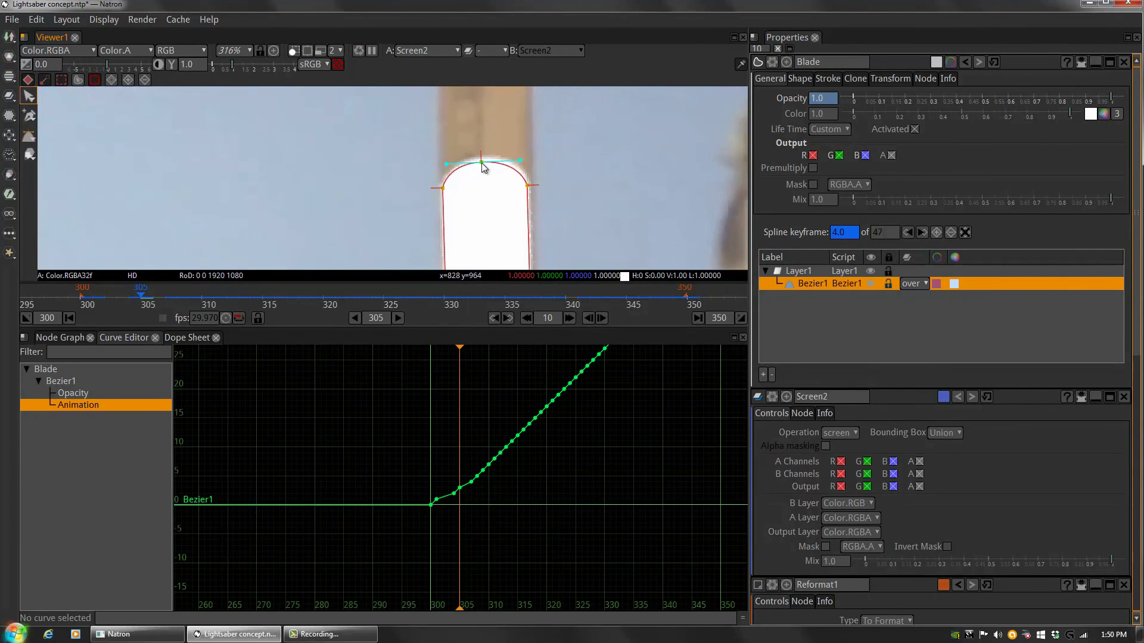
{"action": "scroll", "coordinate": [587, 229], "scroll_direction": "down", "scroll_amount": 3}
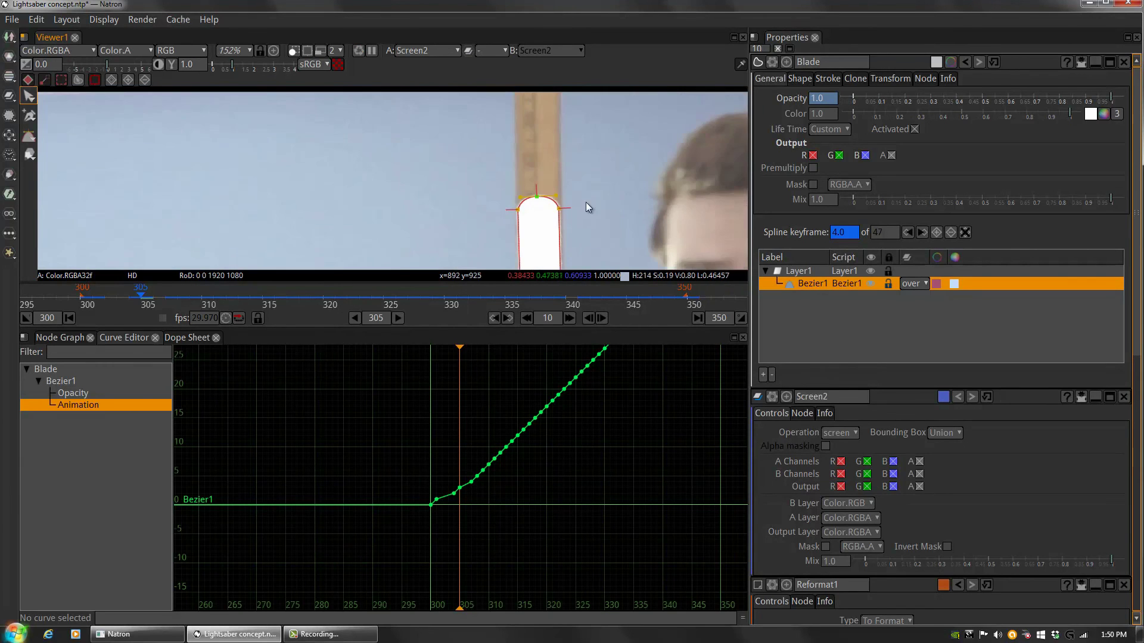
- On frame 304, pull the top point up into a narrow bullet tip, then lower it slightly
{"action": "key", "text": "Left"}
{"action": "left_click_drag", "start_coordinate": [569, 225], "coordinate": [539, 212]}
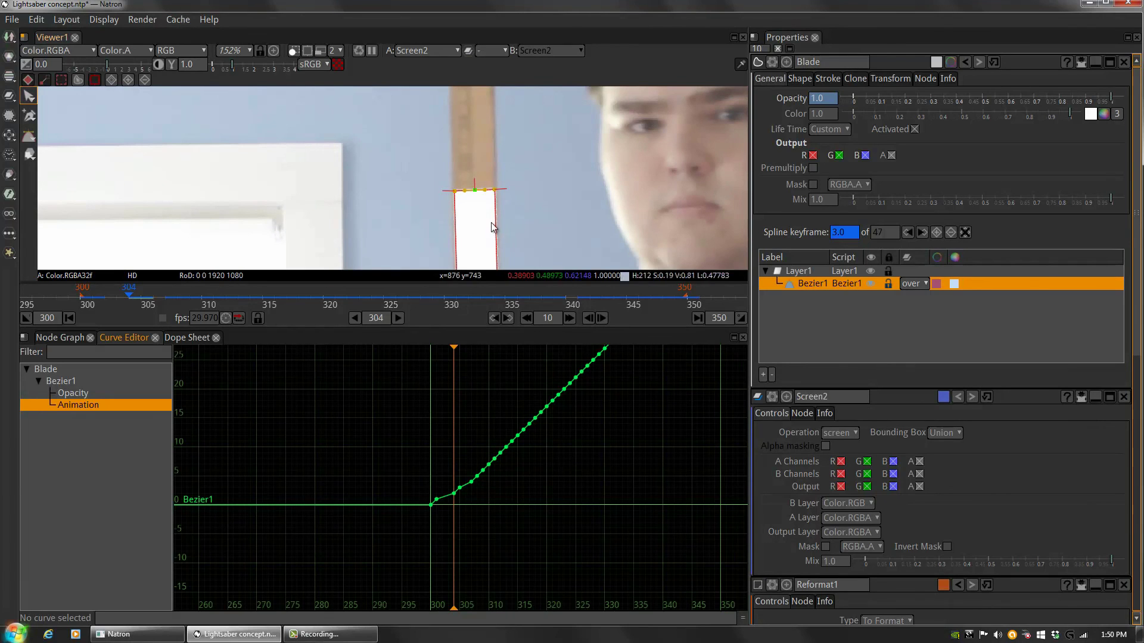
{"action": "left_click_drag", "start_coordinate": [474, 190], "coordinate": [473, 177]}
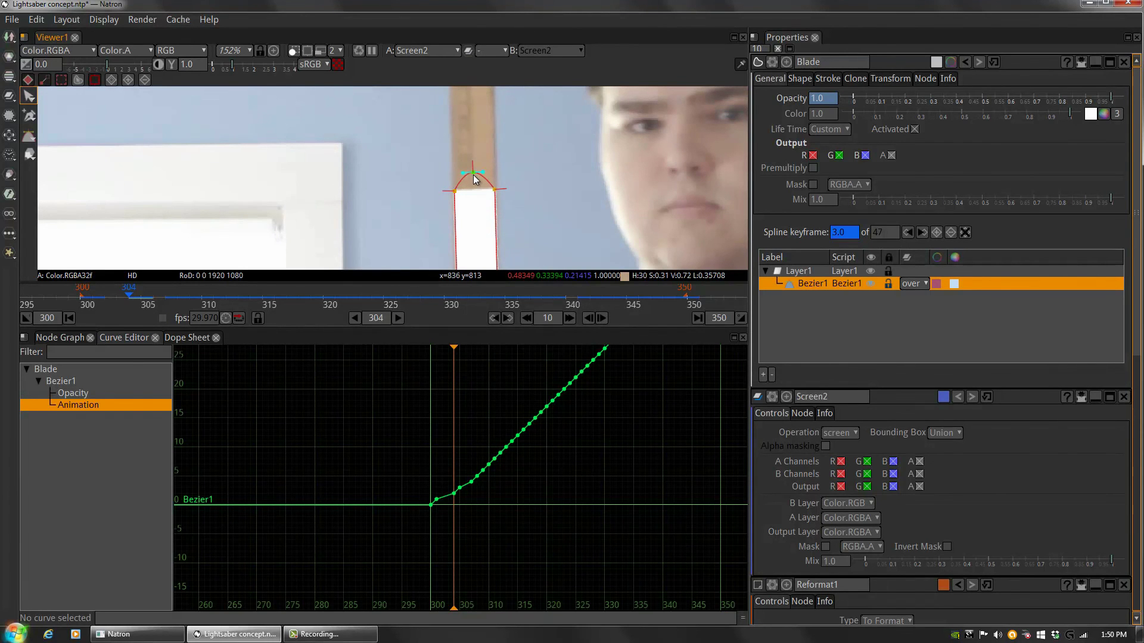
{"action": "mouse_move", "coordinate": [473, 175]}
{"action": "left_mouse_down"}
{"action": "mouse_move", "coordinate": [460, 178]}
{"action": "mouse_move", "coordinate": [491, 174]}
{"action": "left_mouse_up"}
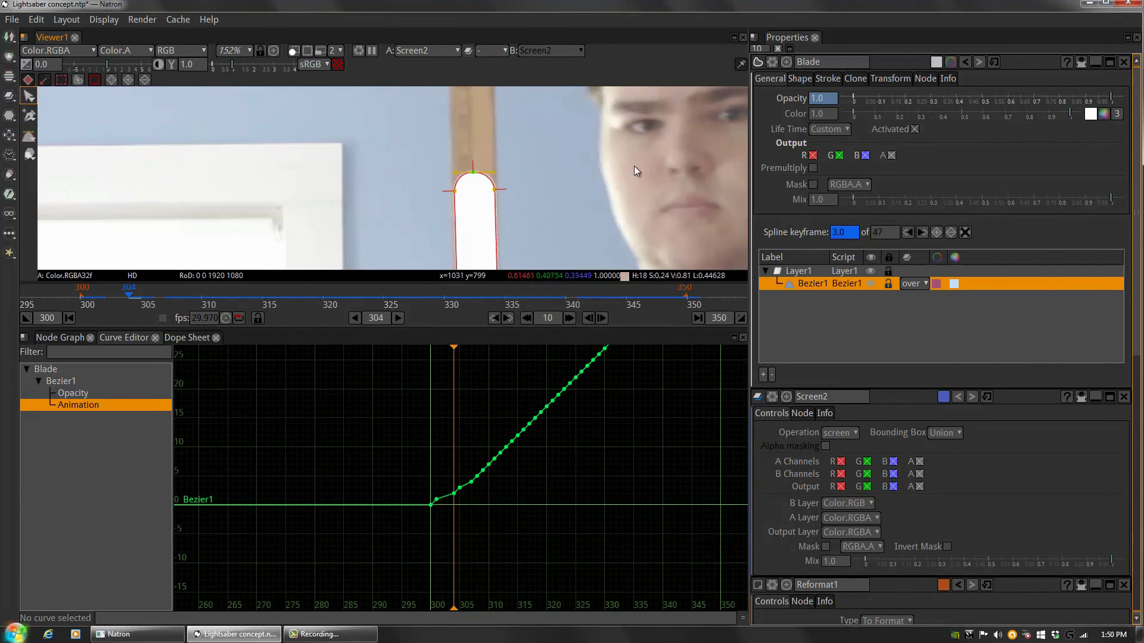
{"action": "scroll", "coordinate": [475, 220], "scroll_direction": "up", "scroll_amount": 5}
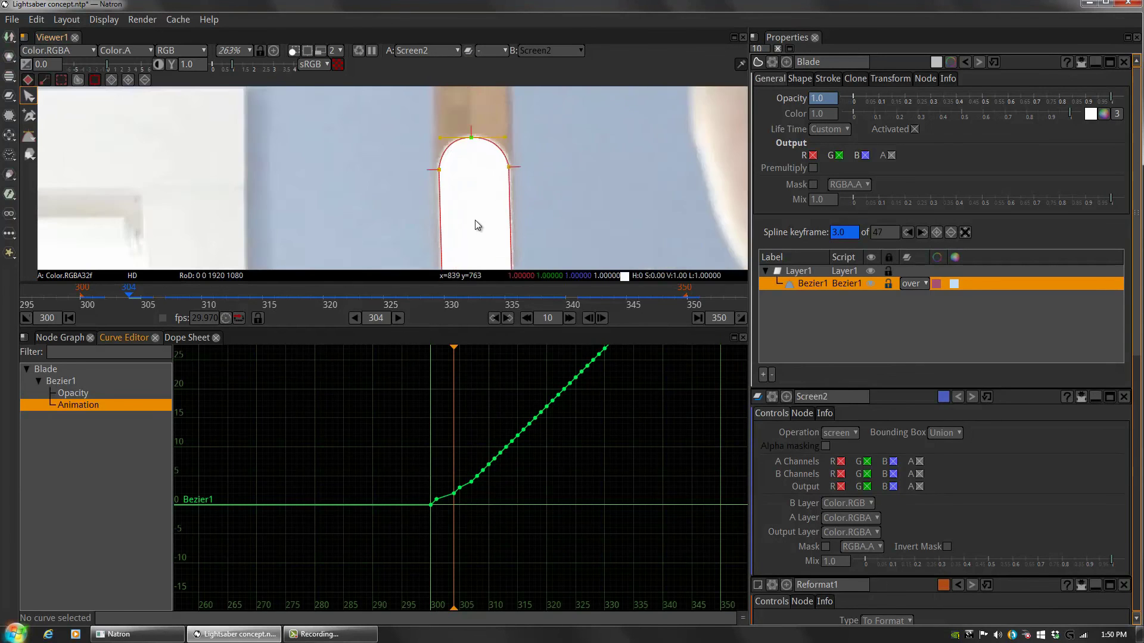
{"action": "left_click_drag", "start_coordinate": [477, 162], "coordinate": [481, 172]}
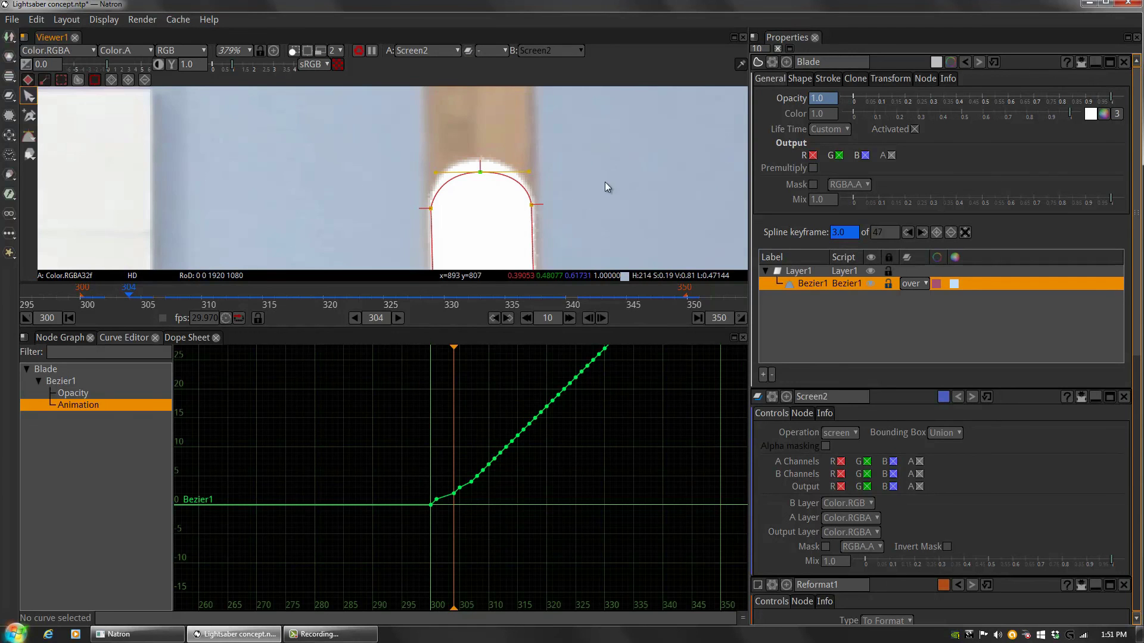
{"action": "scroll", "coordinate": [605, 181], "scroll_direction": "down", "scroll_amount": 3}
{"action": "key", "text": "Left"}
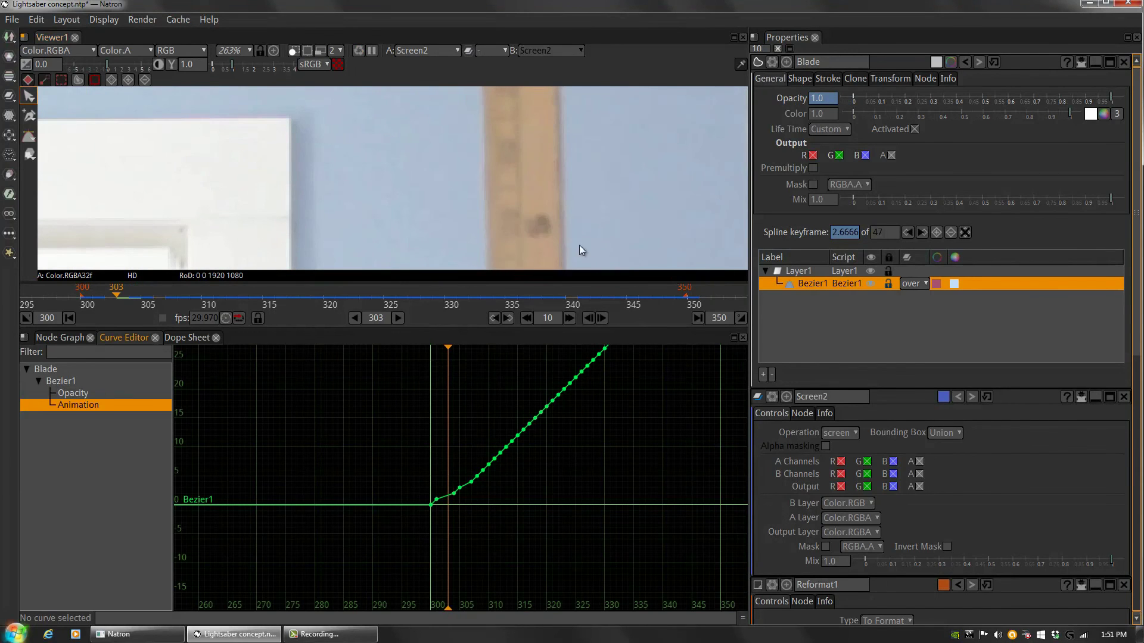
- Step from frame 302 through 305 and 307 to frame 308, framing the blade tip
{"action": "scroll", "coordinate": [579, 245], "scroll_direction": "down", "scroll_amount": 9}
{"action": "scroll", "coordinate": [519, 171], "scroll_direction": "down", "scroll_amount": 3}
{"action": "key", "text": "Left"}
{"action": "key", "text": "Right"}
{"action": "key", "text": "Right"}
{"action": "key", "text": "Right"}
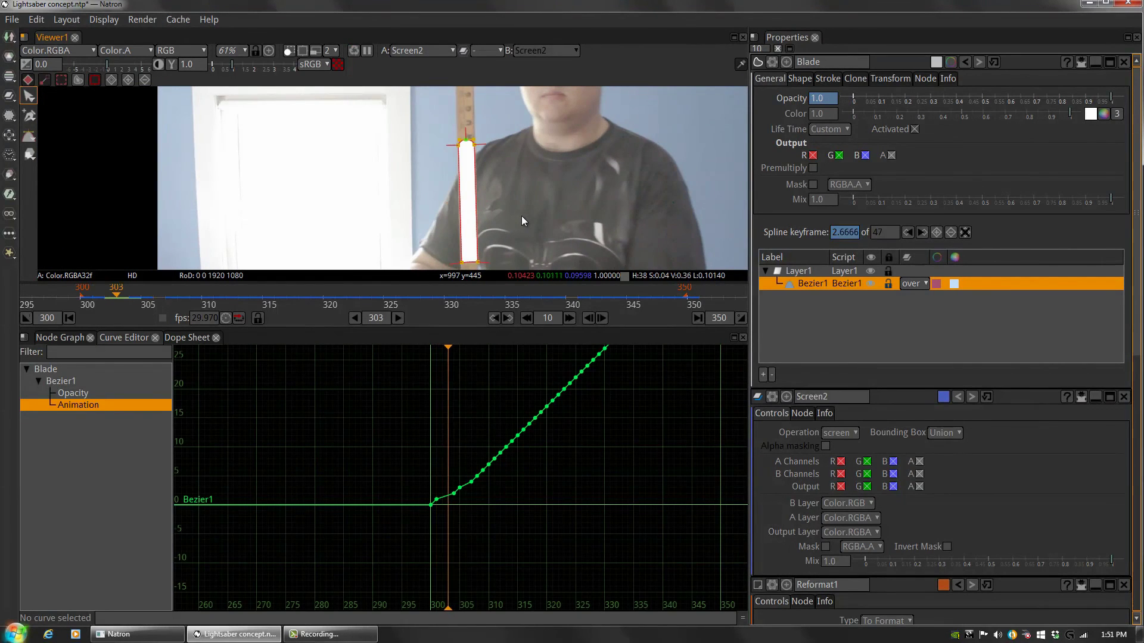
{"action": "key", "text": "Right"}
{"action": "key", "text": "Right"}
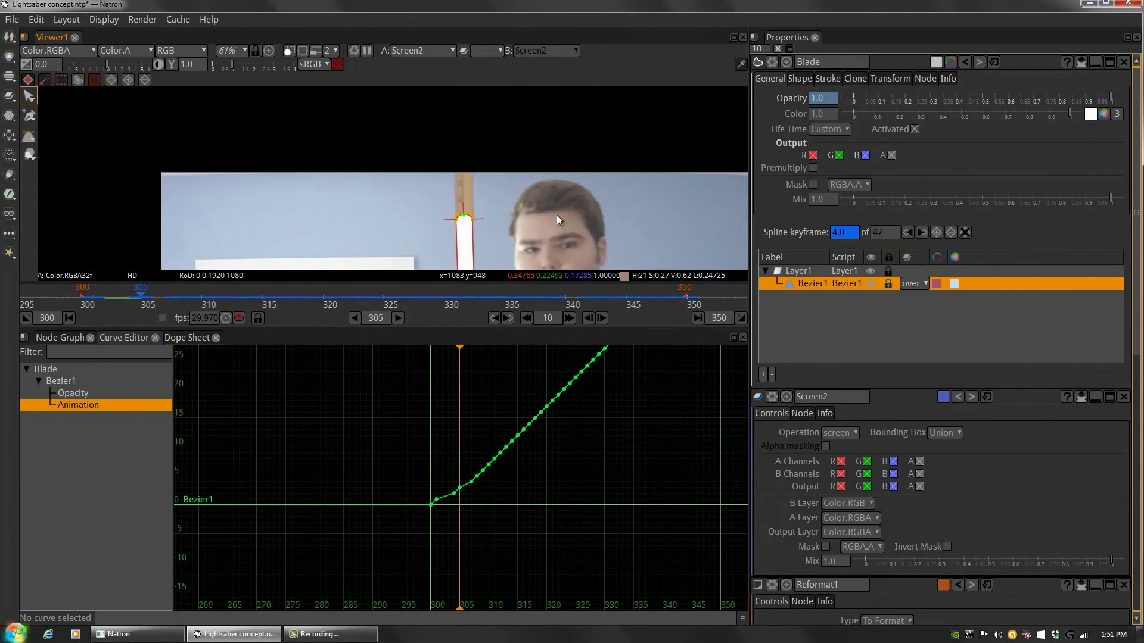
{"action": "key", "text": "Right"}
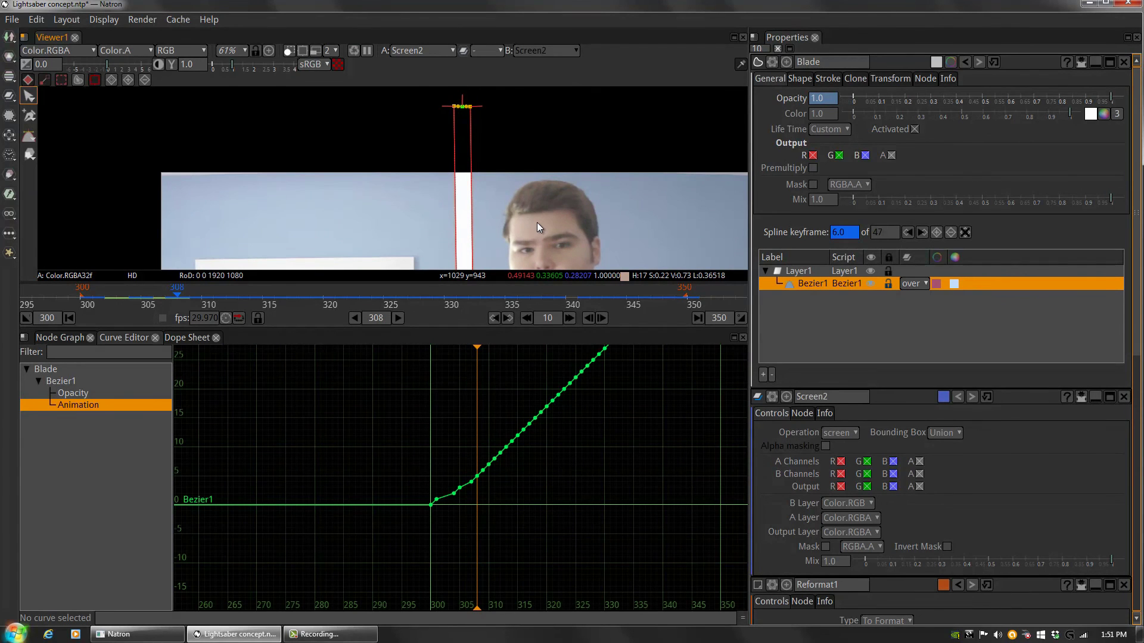
{"action": "scroll", "coordinate": [464, 127], "scroll_direction": "up", "scroll_amount": 5}
{"action": "left_click_drag", "start_coordinate": [564, 145], "coordinate": [539, 206]}
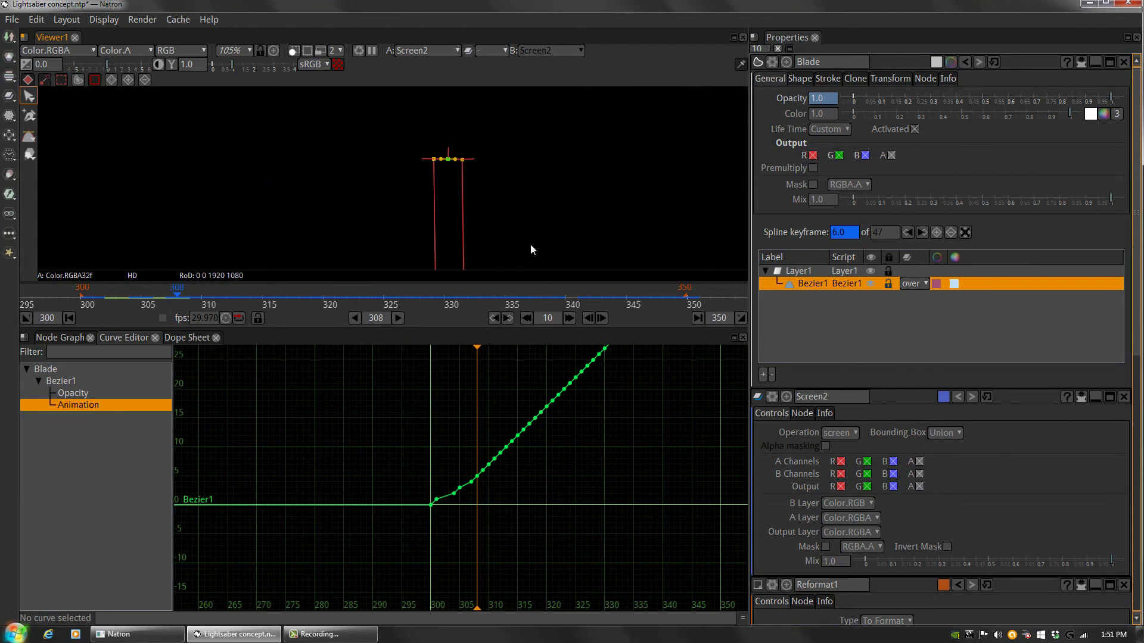
{"action": "left_click_drag", "start_coordinate": [517, 235], "coordinate": [537, 215]}
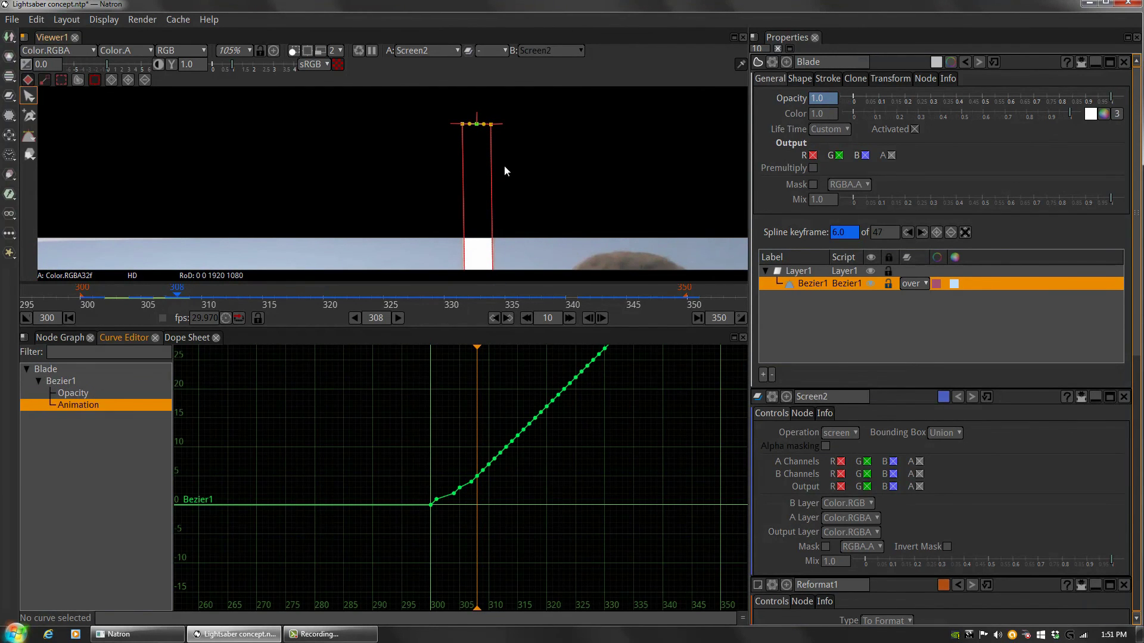
- Compare frames 307 and 308, then raise the upper-left tip point on 308 to start arching it
{"action": "key", "text": "Left"}
{"action": "key", "text": "Right"}
{"action": "key", "text": "Left"}
{"action": "key", "text": "Right"}
{"action": "key", "text": "Left"}
{"action": "key", "text": "Right"}
{"action": "left_click_drag", "start_coordinate": [471, 116], "coordinate": [470, 114]}
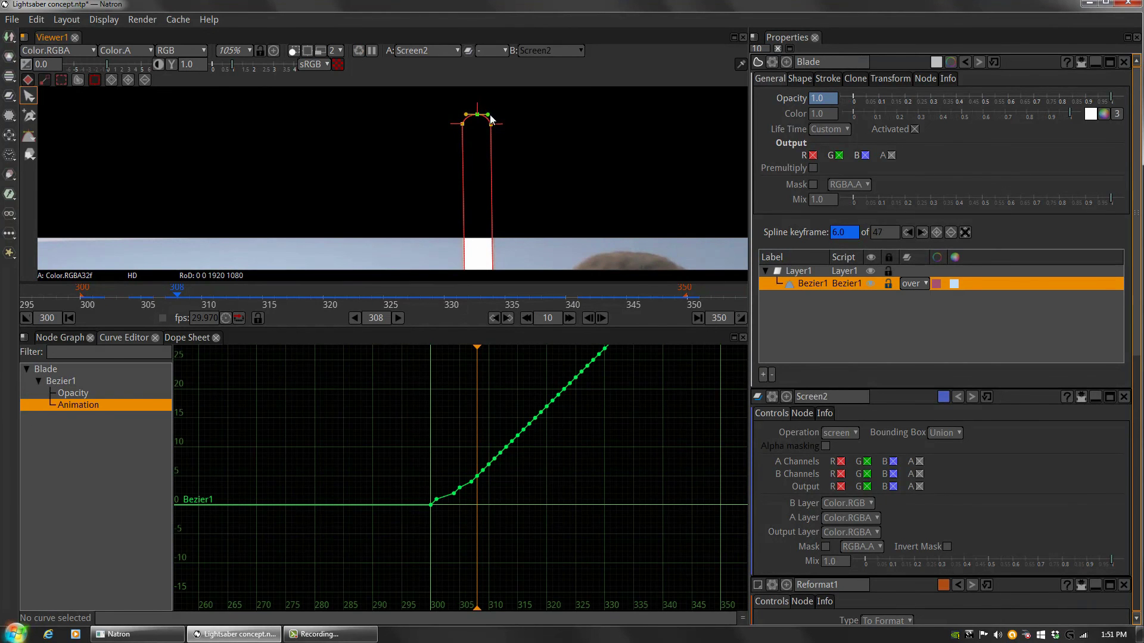
{"action": "key", "text": "Right"}
{"action": "key", "text": "Right"}
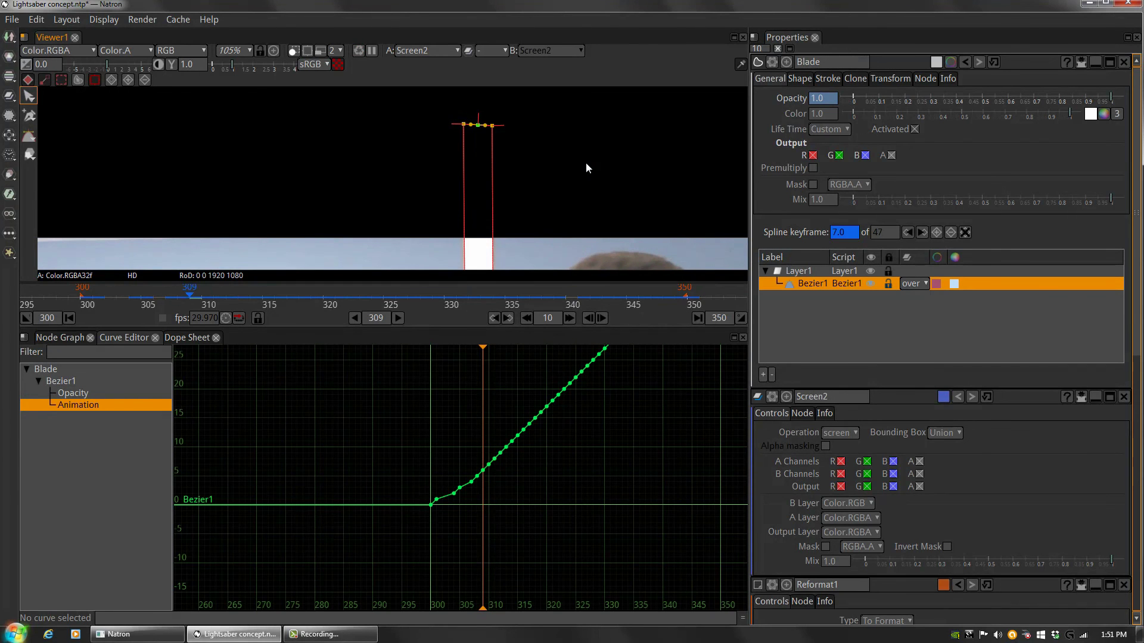
{"action": "key", "text": "Right"}
{"action": "key", "text": "Right"}
{"action": "key", "text": "Right"}
- Step forward through frames 319, 323 and 328 to 333, panning to follow the blade
{"action": "scroll", "coordinate": [538, 199], "scroll_direction": "down", "scroll_amount": 10}
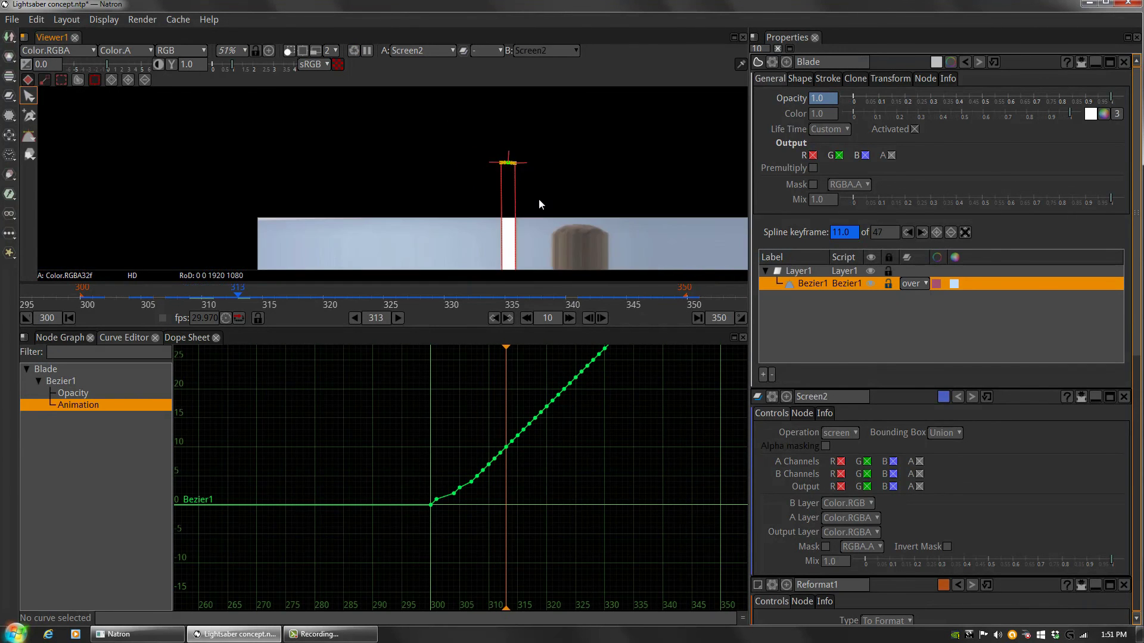
{"action": "left_click_drag", "start_coordinate": [443, 80], "coordinate": [408, 117]}
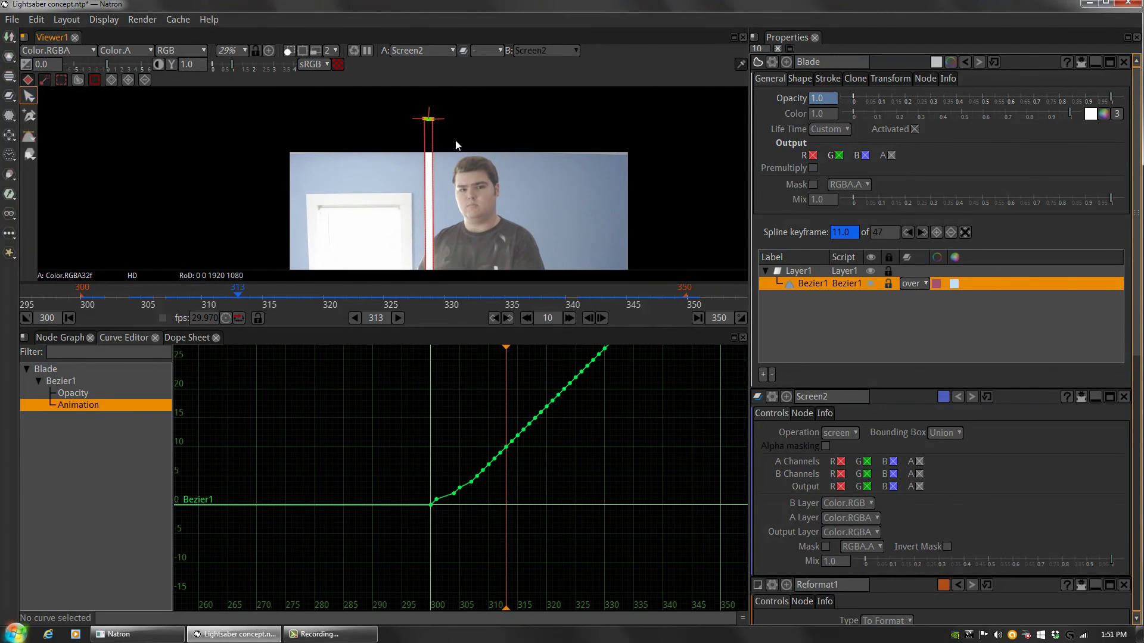
{"action": "key", "text": "Right"}
{"action": "key", "text": "Right"}
{"action": "key", "text": "Right"}
{"action": "key", "text": "Right"}
{"action": "key", "text": "Right"}
{"action": "key", "text": "Right"}
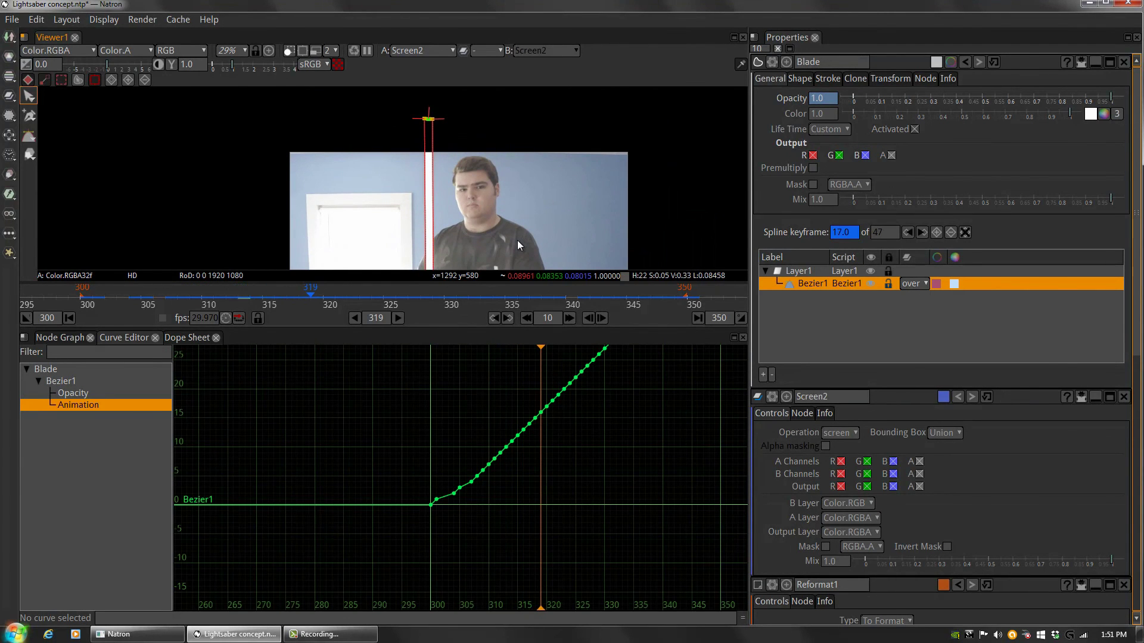
{"action": "key", "text": "Right"}
{"action": "key", "text": "Right"}
{"action": "key", "text": "Right"}
{"action": "key", "text": "Right"}
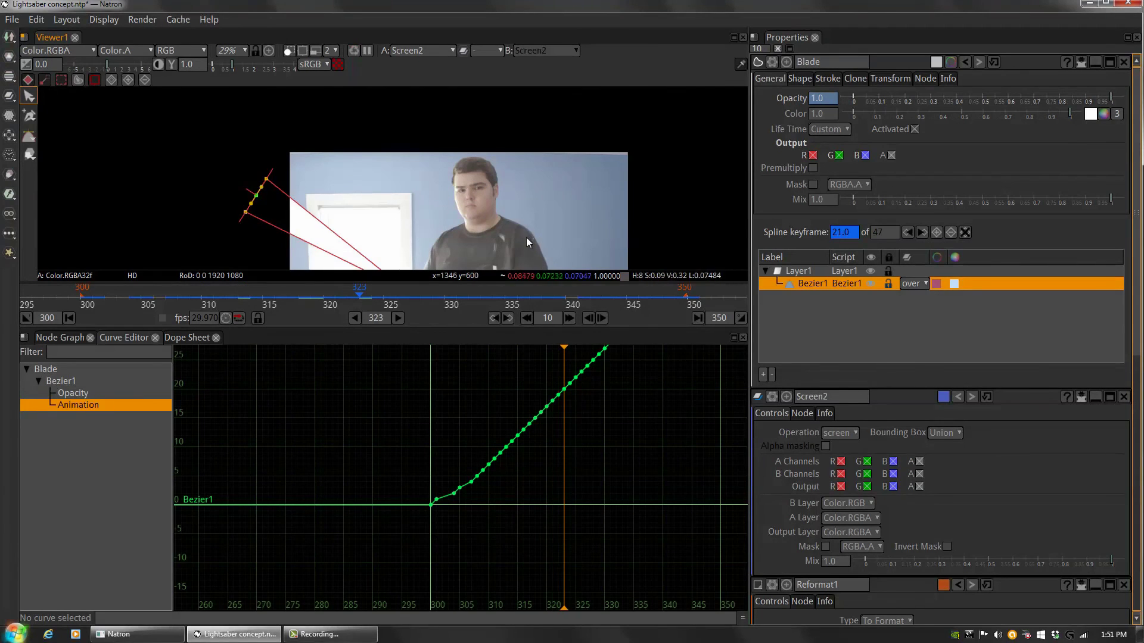
{"action": "left_click_drag", "start_coordinate": [527, 237], "coordinate": [496, 146]}
{"action": "key", "text": "Right"}
{"action": "key", "text": "Right"}
{"action": "key", "text": "Right"}
{"action": "key", "text": "Right"}
{"action": "key", "text": "Right"}
{"action": "key", "text": "Right"}
{"action": "key", "text": "Right"}
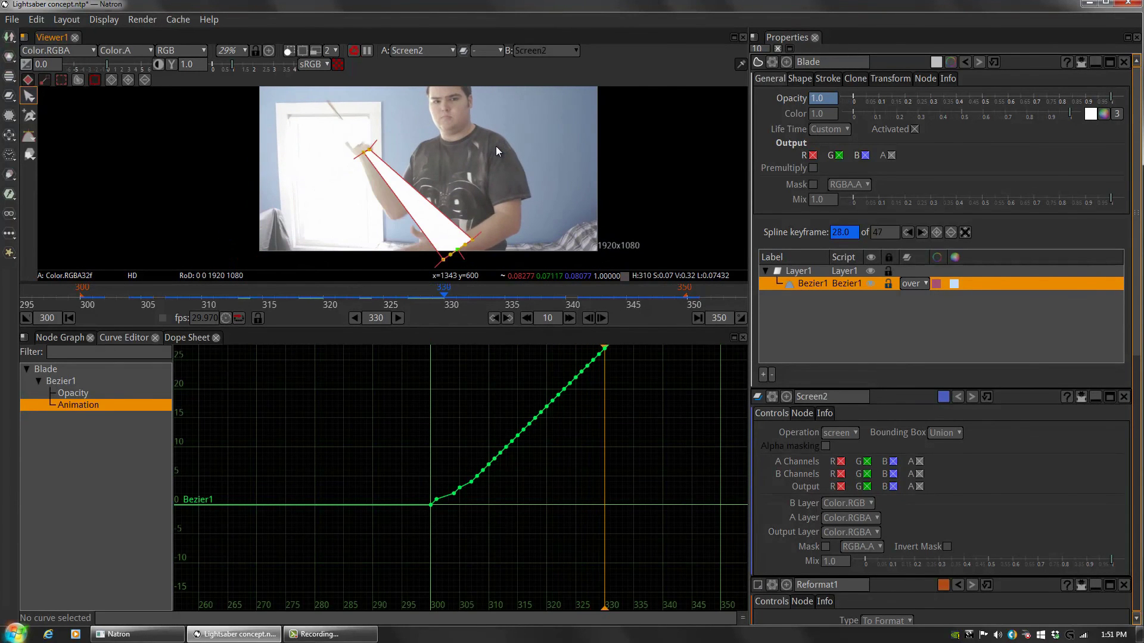
{"action": "key", "text": "Right"}
{"action": "key", "text": "Right"}
{"action": "key", "text": "Right"}
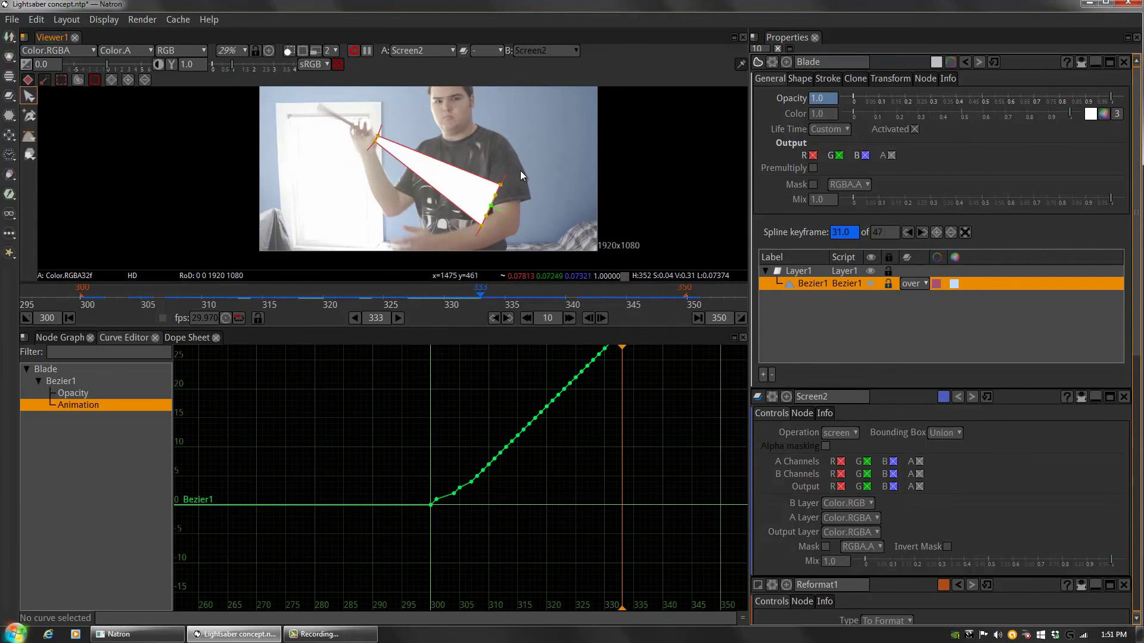
{"action": "key", "text": "Left"}
- On frame 333, zoom onto the blade and bulge its far end outward to round it
{"action": "left_click_drag", "start_coordinate": [531, 131], "coordinate": [527, 160]}
{"action": "key", "text": "Right"}
{"action": "scroll", "coordinate": [506, 180], "scroll_direction": "up", "scroll_amount": 5}
{"action": "left_click_drag", "start_coordinate": [525, 168], "coordinate": [484, 216]}
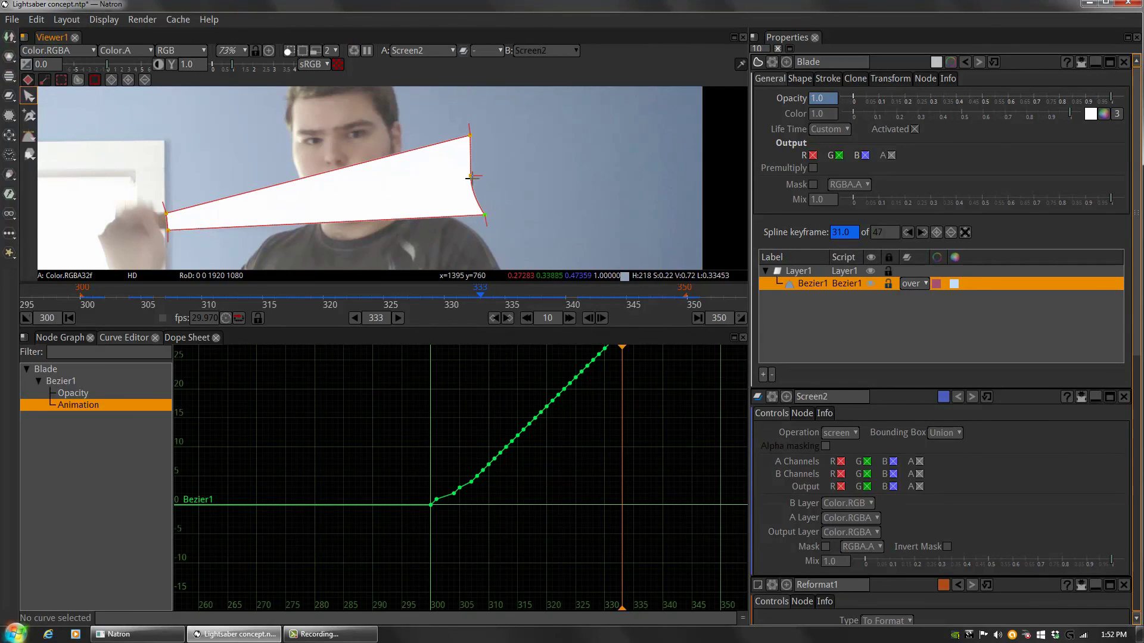
{"action": "left_click_drag", "start_coordinate": [471, 176], "coordinate": [483, 151]}
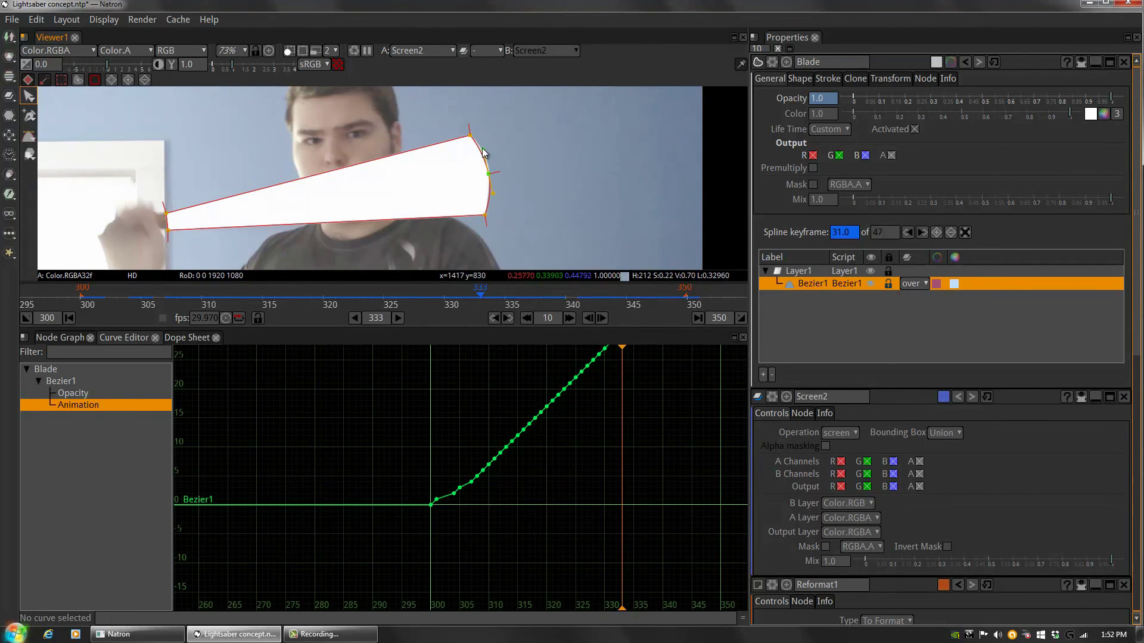
{"action": "left_click", "coordinate": [490, 192]}
- Zoom in on the tip and toggle between frames 333 and 334 to compare
{"action": "scroll", "coordinate": [505, 177], "scroll_direction": "down", "scroll_amount": 3}
{"action": "key", "text": "Right"}
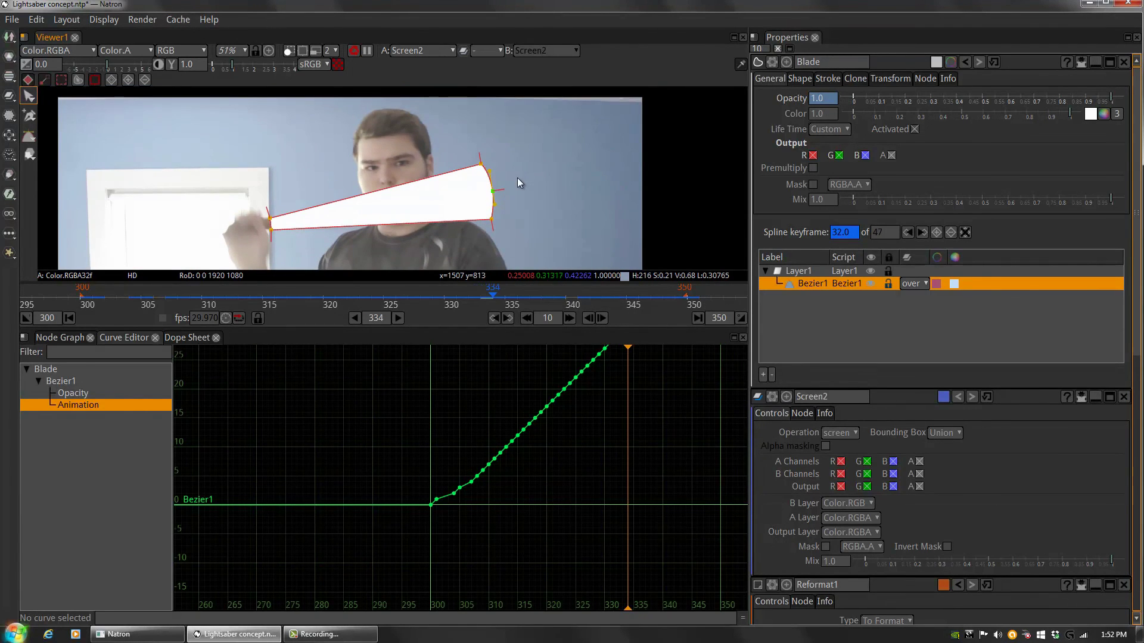
{"action": "key", "text": "Left"}
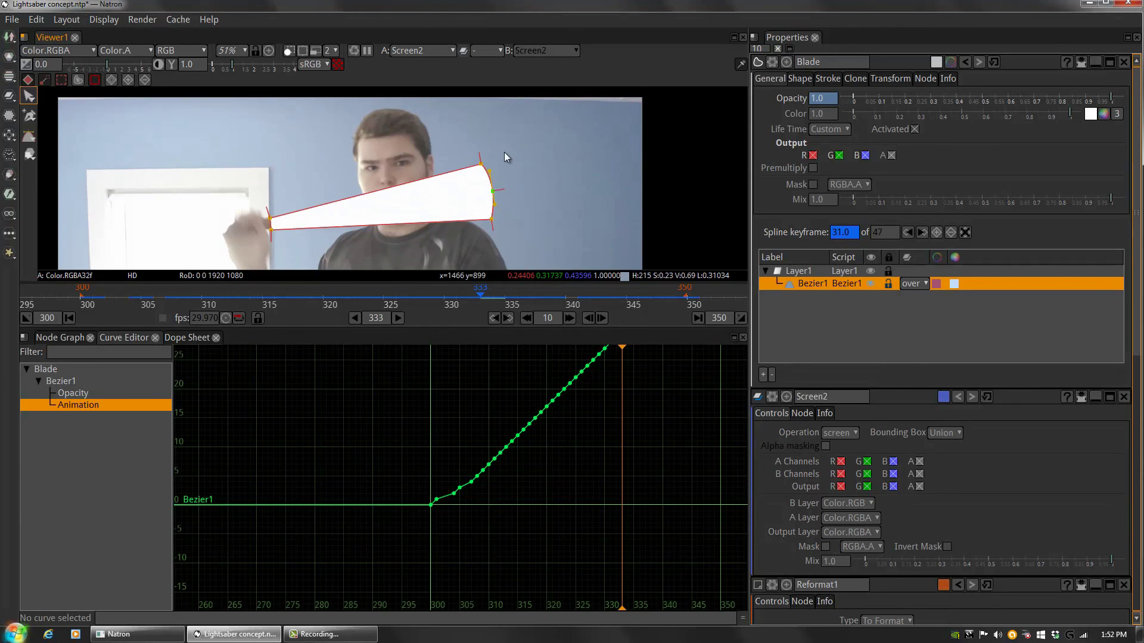
{"action": "scroll", "coordinate": [494, 188], "scroll_direction": "up", "scroll_amount": 2}
{"action": "scroll", "coordinate": [494, 188], "scroll_direction": "up", "scroll_amount": 1}
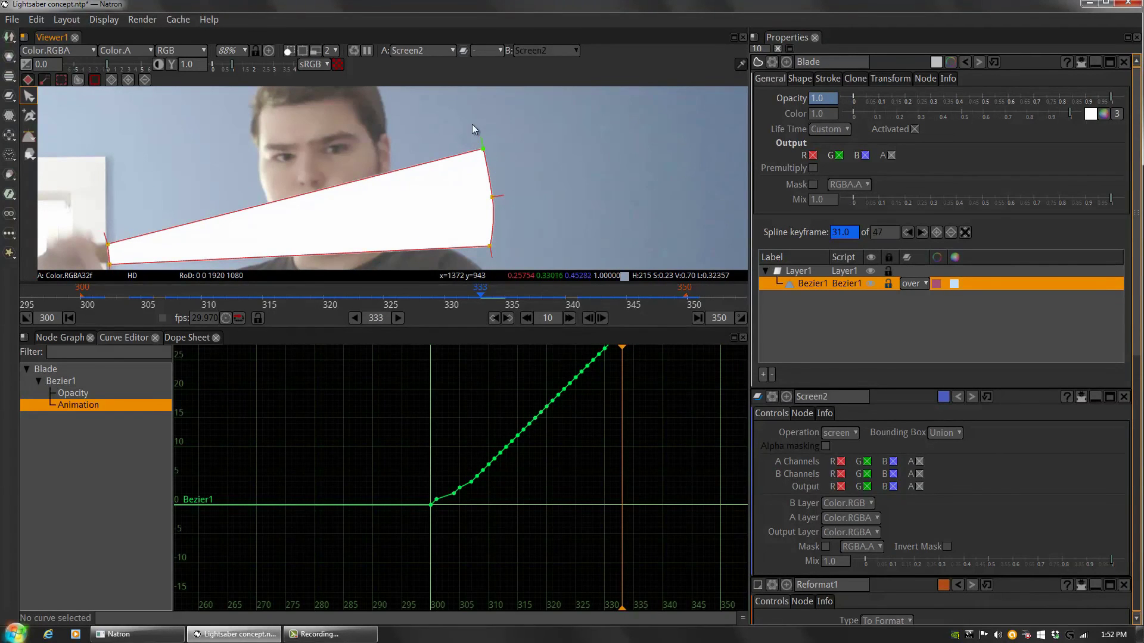
{"action": "key", "text": "Right"}
{"action": "key", "text": "Left"}
- Round out the tip curvature on frame 333, checking it against frames 332 and 334
{"action": "left_click_drag", "start_coordinate": [509, 190], "coordinate": [509, 189]}
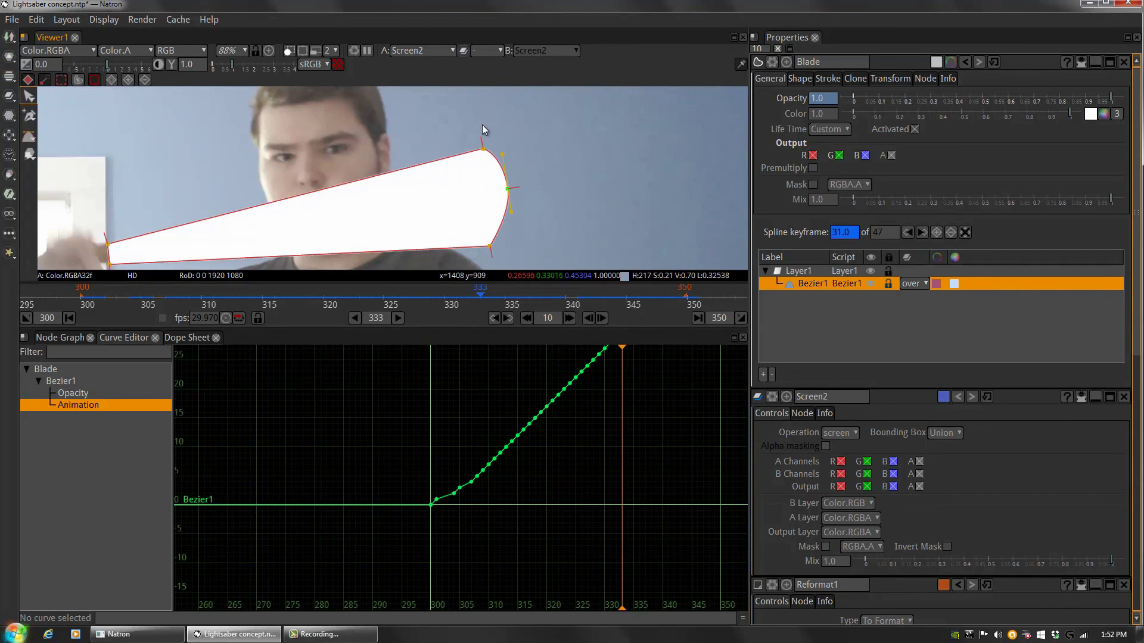
{"action": "key", "text": "Left"}
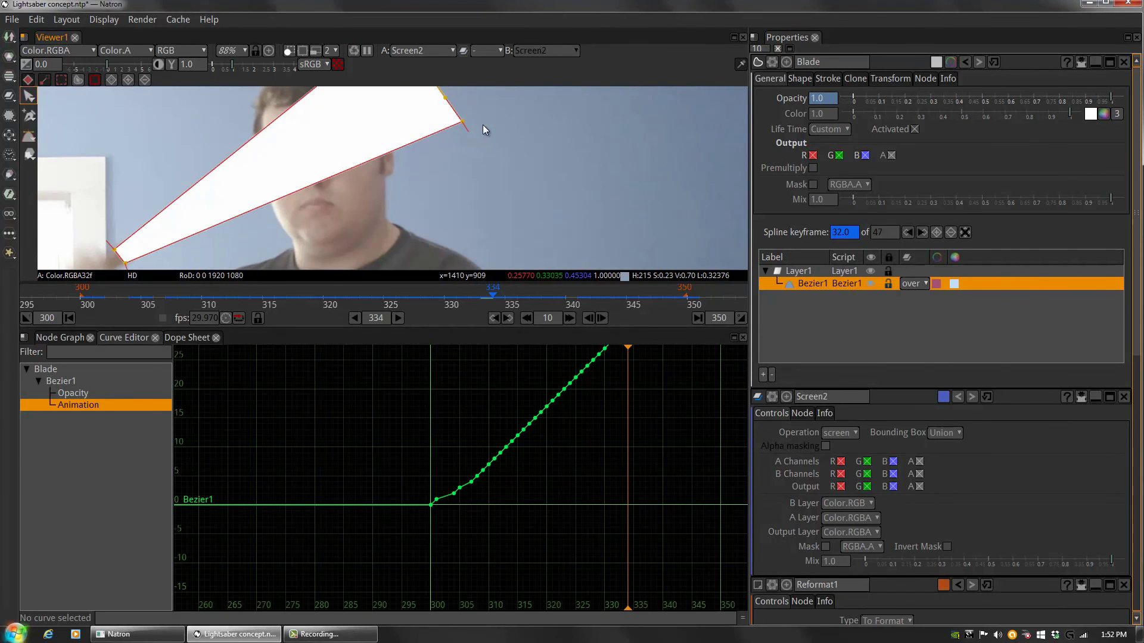
{"action": "key", "text": "Right"}
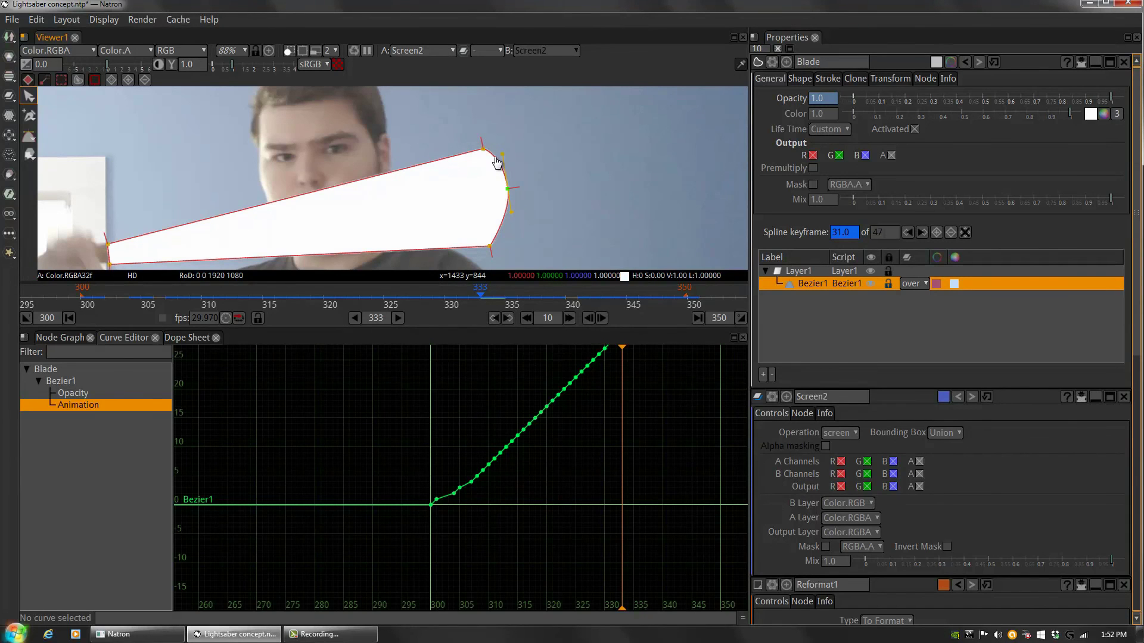
{"action": "key", "text": "Left"}
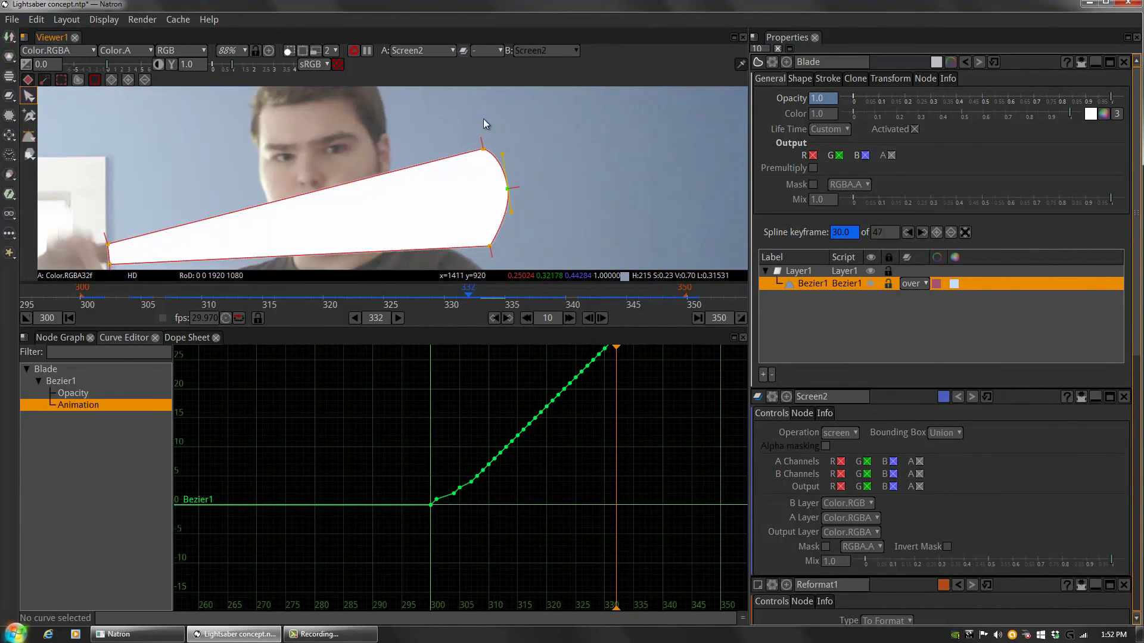
{"action": "key", "text": "Right"}
{"action": "key", "text": "Right"}
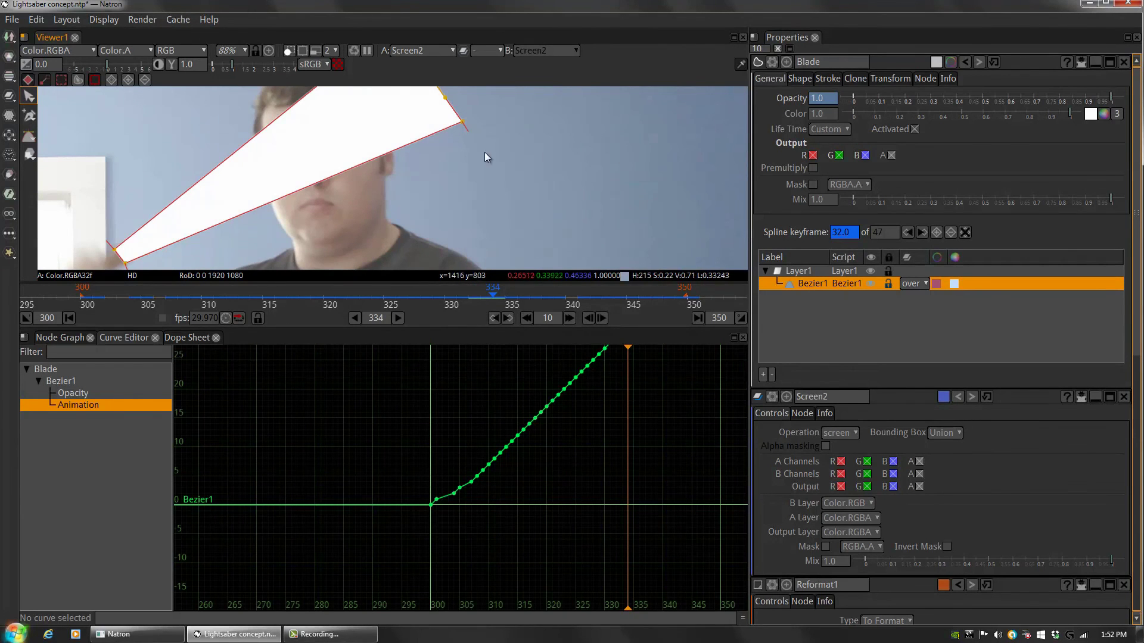
{"action": "key", "text": "Left"}
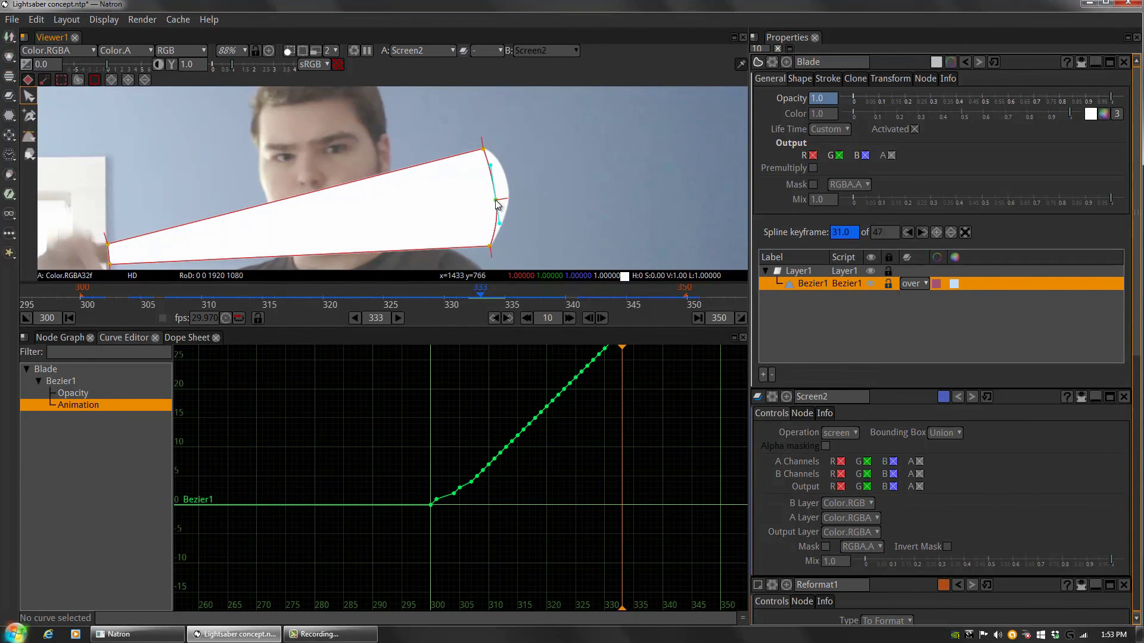
{"action": "left_click_drag", "start_coordinate": [502, 224], "coordinate": [496, 206]}
{"action": "key", "text": "Right"}
{"action": "key", "text": "Left"}
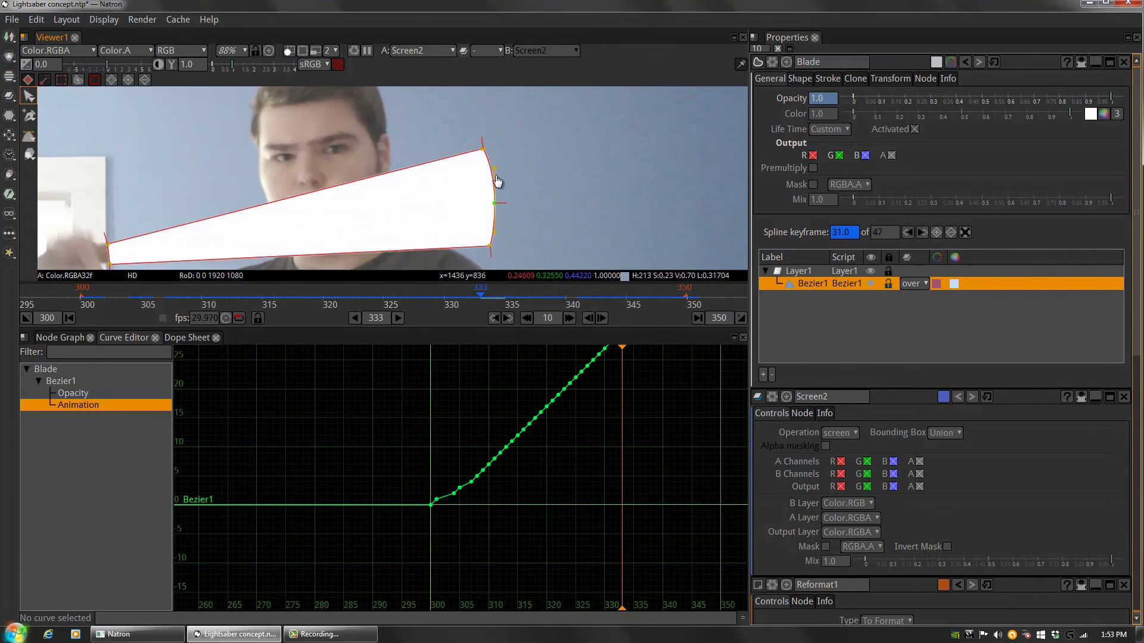
- Curve the blade's tip outward on frame 334
{"action": "key", "text": "Right"}
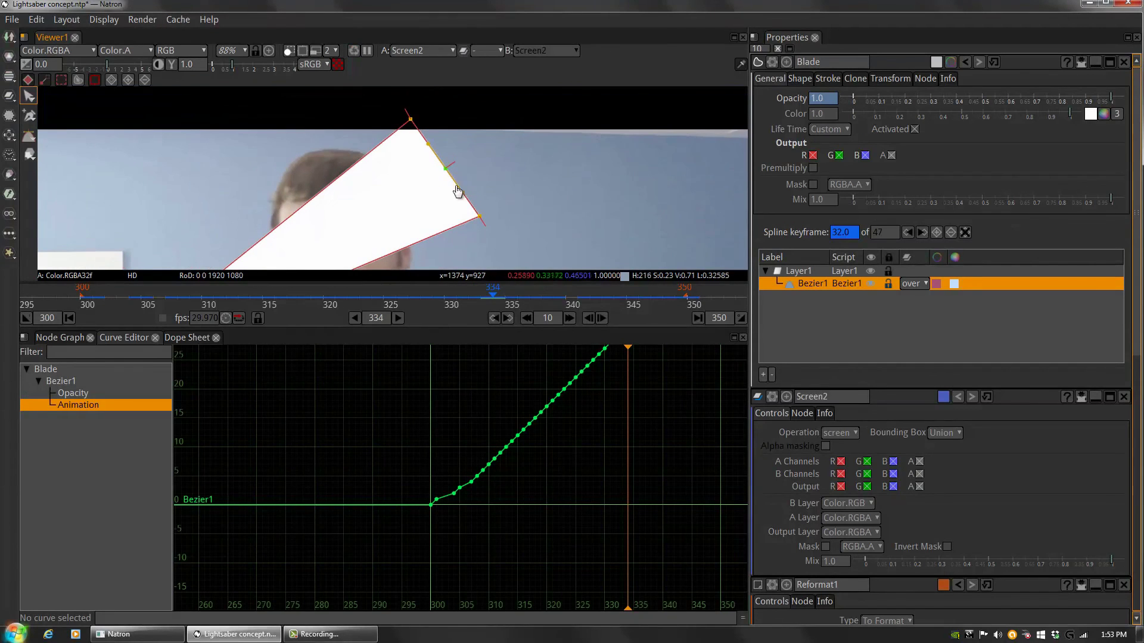
{"action": "left_click_drag", "start_coordinate": [445, 169], "coordinate": [455, 159]}
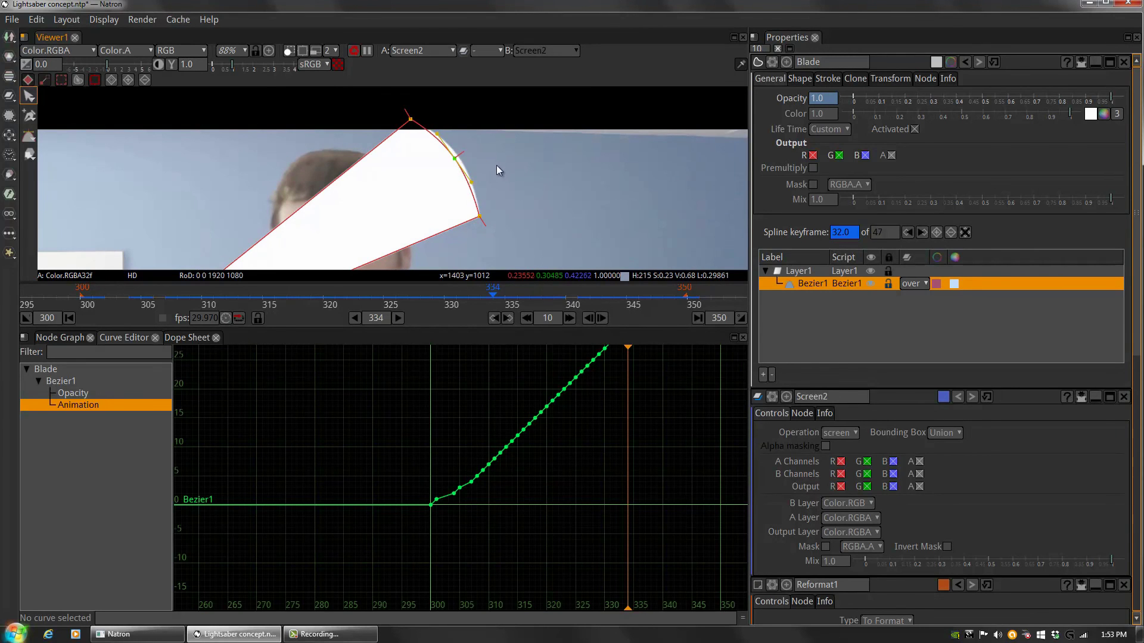
{"action": "key", "text": "Right"}
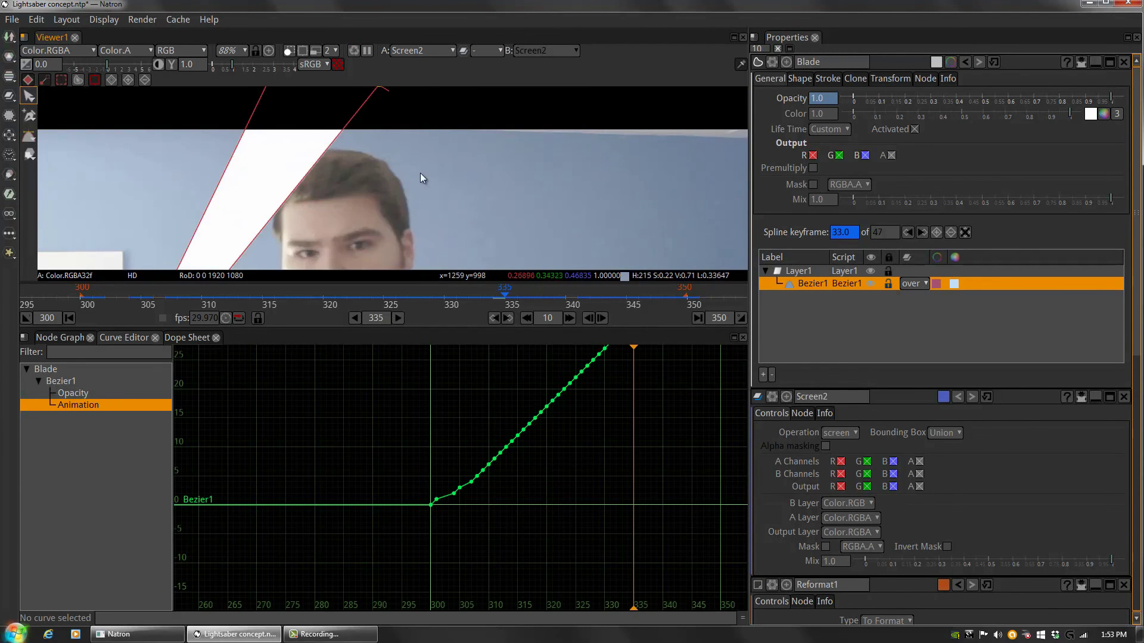
{"action": "key", "text": "Right"}
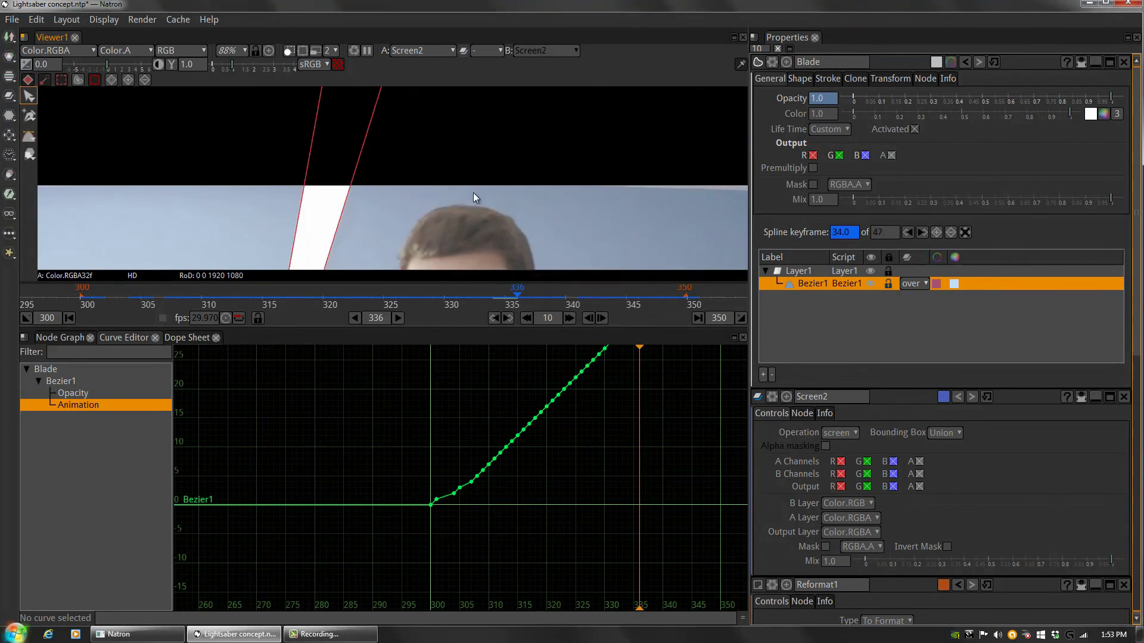
- Step through frames 339 to 343, bringing the blade tip and animation curve into view
{"action": "scroll", "coordinate": [519, 197], "scroll_direction": "down", "scroll_amount": 5}
{"action": "key", "text": "Right"}
{"action": "key", "text": "Right"}
{"action": "key", "text": "Right"}
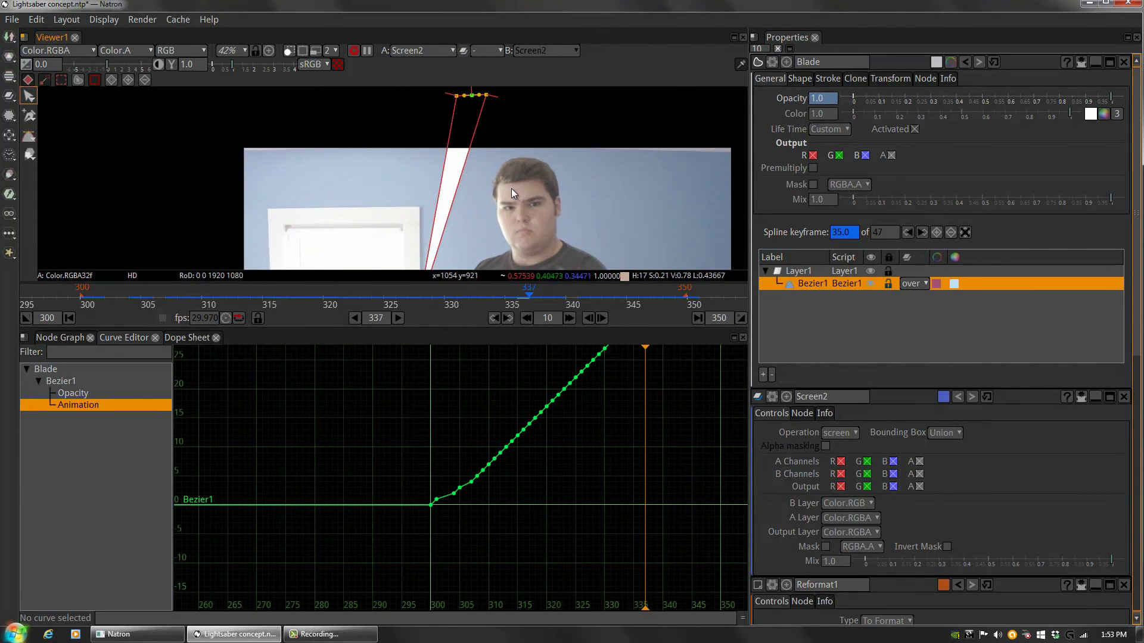
{"action": "key", "text": "Right"}
{"action": "key", "text": "Right"}
{"action": "key", "text": "Right"}
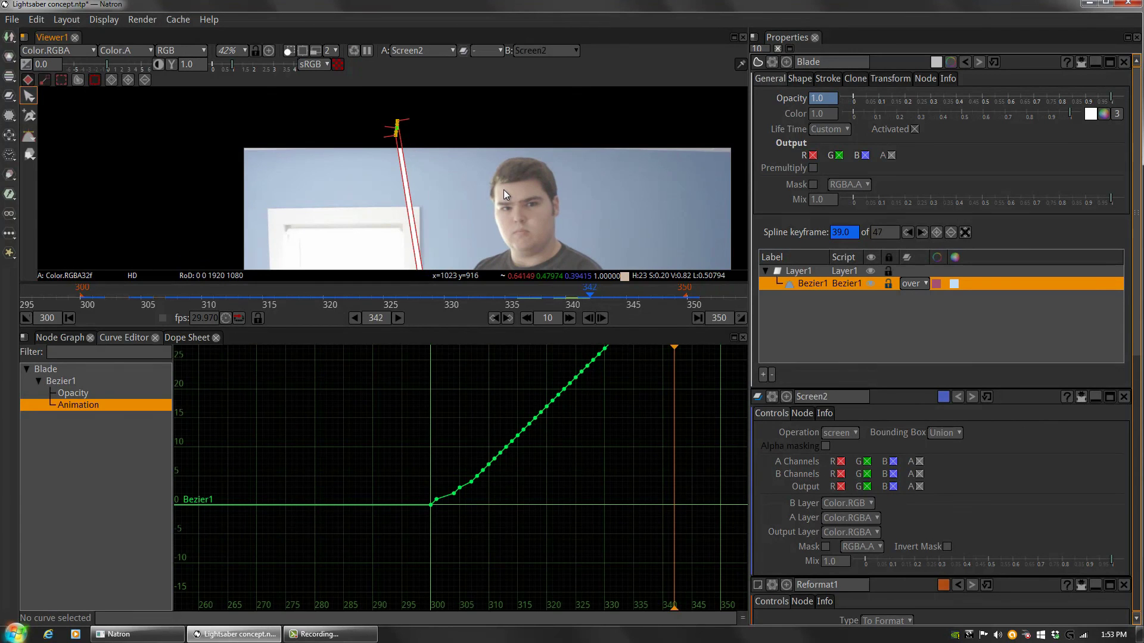
{"action": "key", "text": "Left"}
{"action": "key", "text": "Right"}
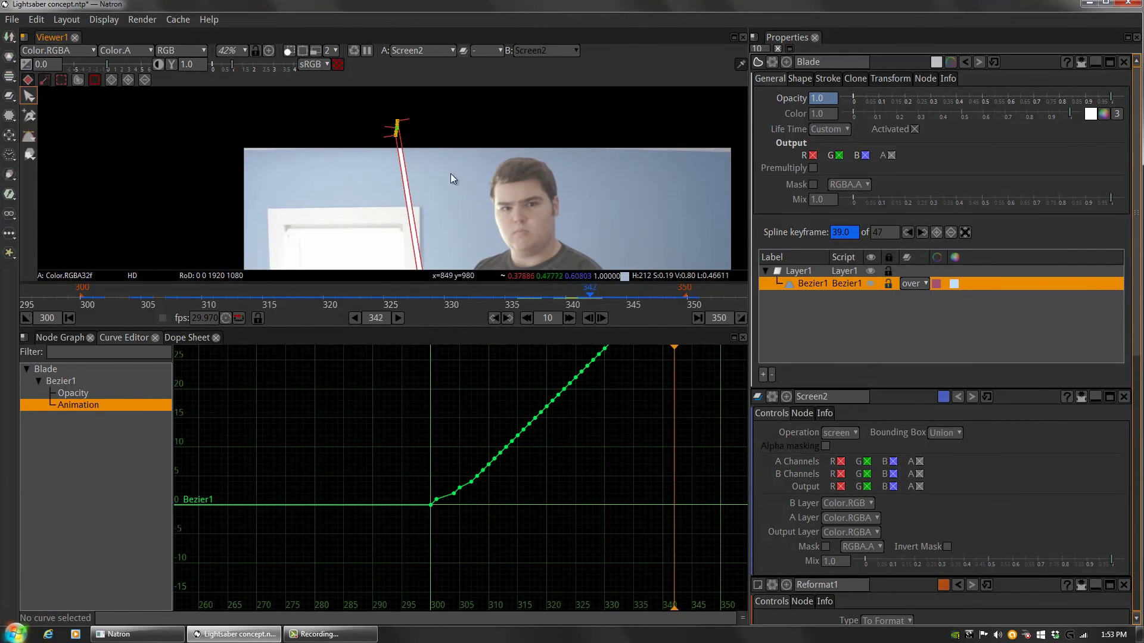
{"action": "scroll", "coordinate": [446, 173], "scroll_direction": "up", "scroll_amount": 8}
{"action": "left_click_drag", "start_coordinate": [382, 134], "coordinate": [412, 216]}
{"action": "key", "text": "Right"}
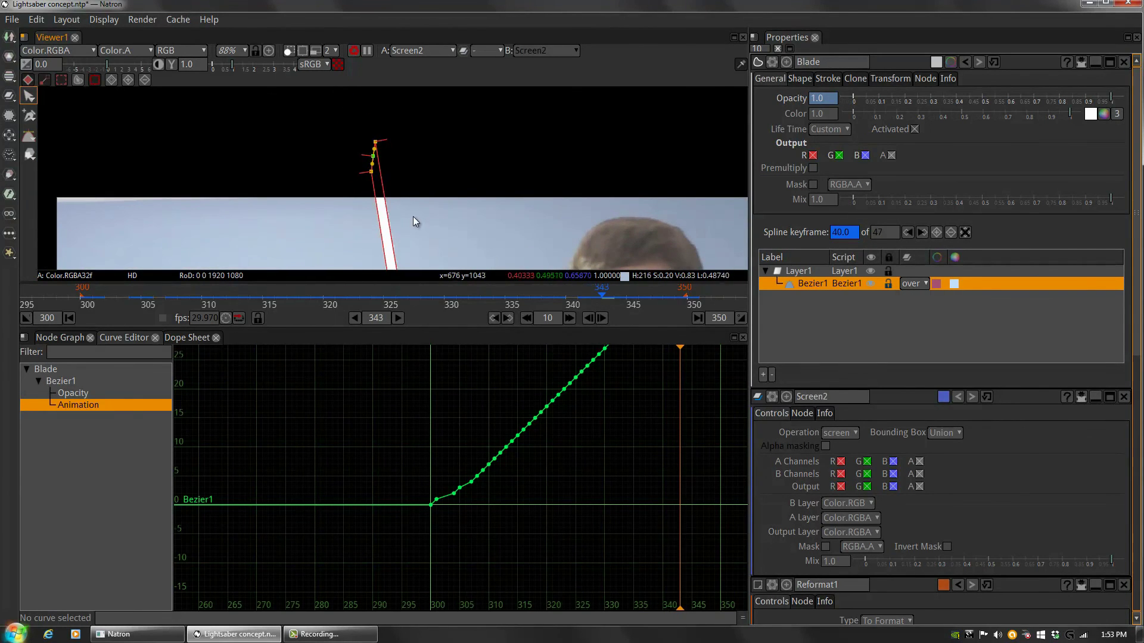
{"action": "left_click_drag", "start_coordinate": [559, 351], "coordinate": [358, 484]}
{"action": "left_click_drag", "start_coordinate": [491, 434], "coordinate": [483, 455]}
- Settle on frame 344 and zoom out to fit the whole shot
{"action": "key", "text": "Left"}
{"action": "key", "text": "Left"}
{"action": "key", "text": "Right"}
{"action": "key", "text": "Right"}
{"action": "key", "text": "Right"}
{"action": "key", "text": "Right"}
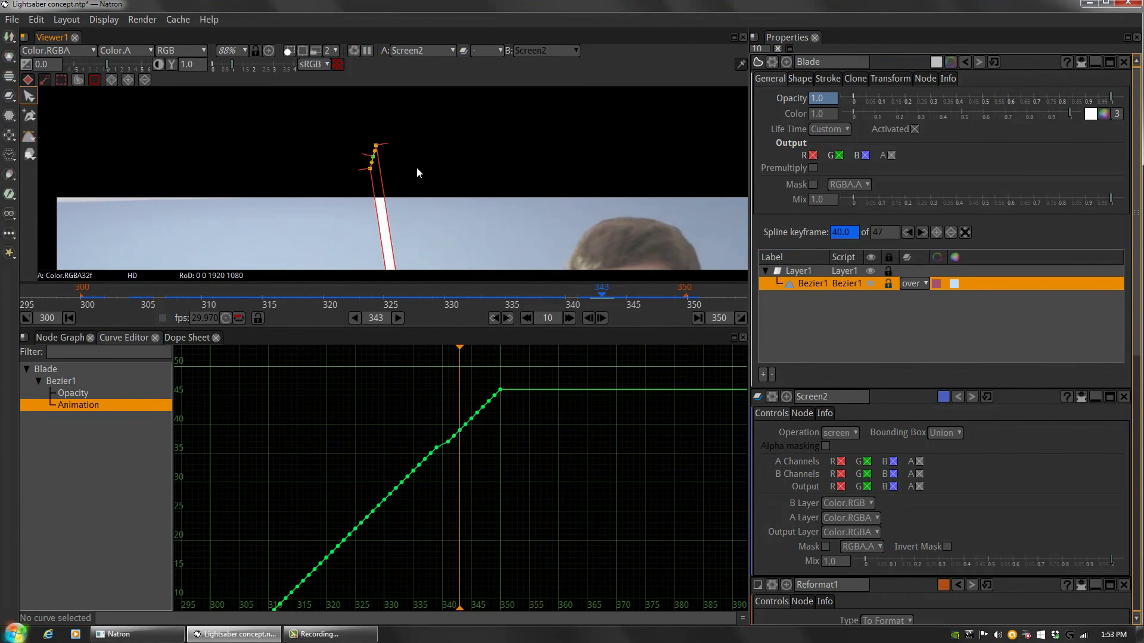
{"action": "key", "text": "Left"}
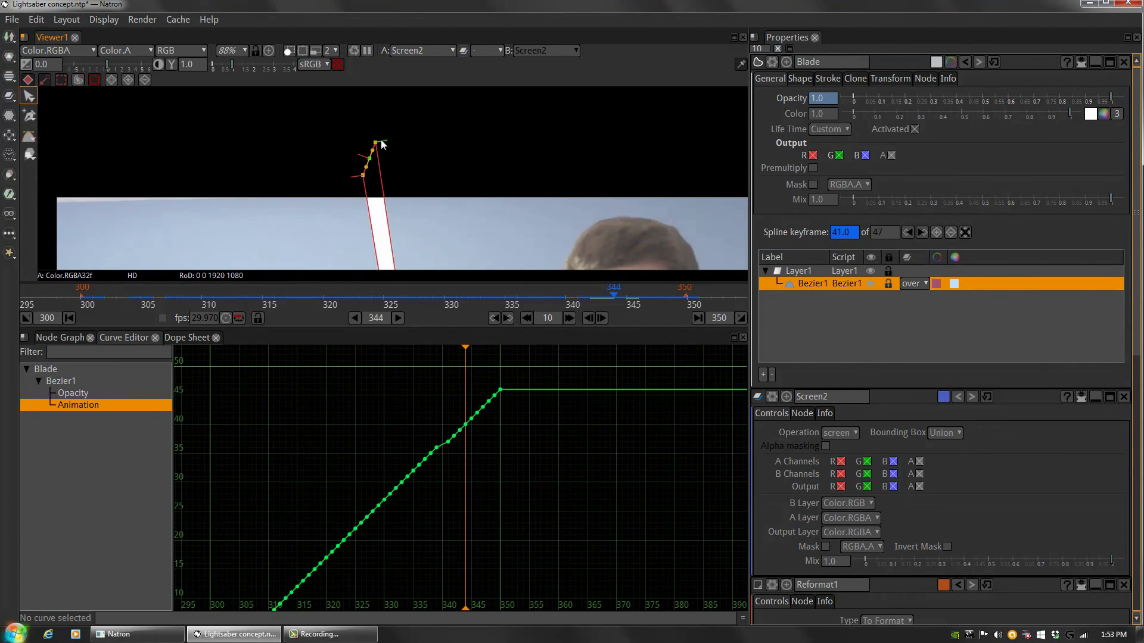
{"action": "left_click_drag", "start_coordinate": [420, 229], "coordinate": [378, 136]}
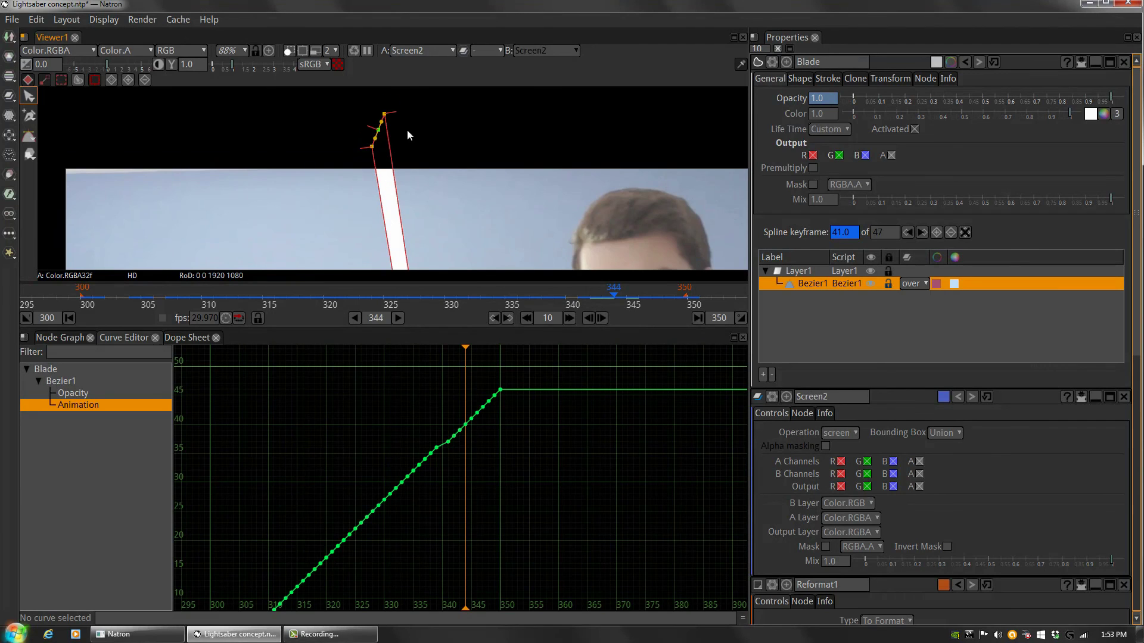
{"action": "scroll", "coordinate": [442, 188], "scroll_direction": "down", "scroll_amount": 7}
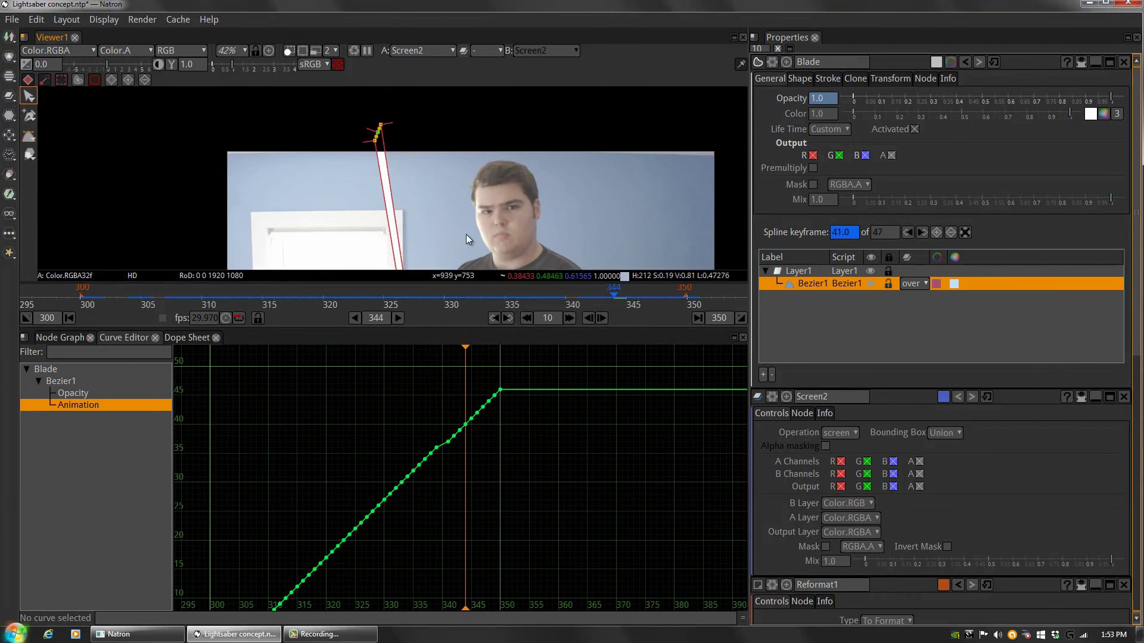
{"action": "scroll", "coordinate": [470, 231], "scroll_direction": "down", "scroll_amount": 4}
{"action": "left_click_drag", "start_coordinate": [469, 232], "coordinate": [466, 127]}
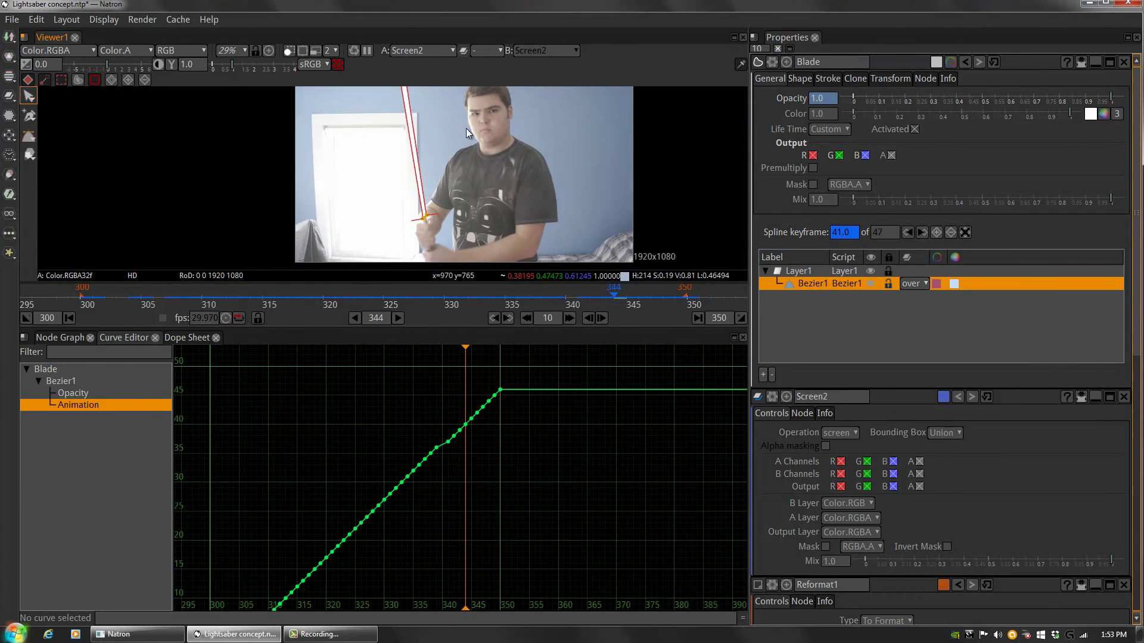
- Show only the Blade's Opacity curve, frame its keys at frame 300, and scrub back near frame 298
{"action": "left_click", "coordinate": [108, 478]}
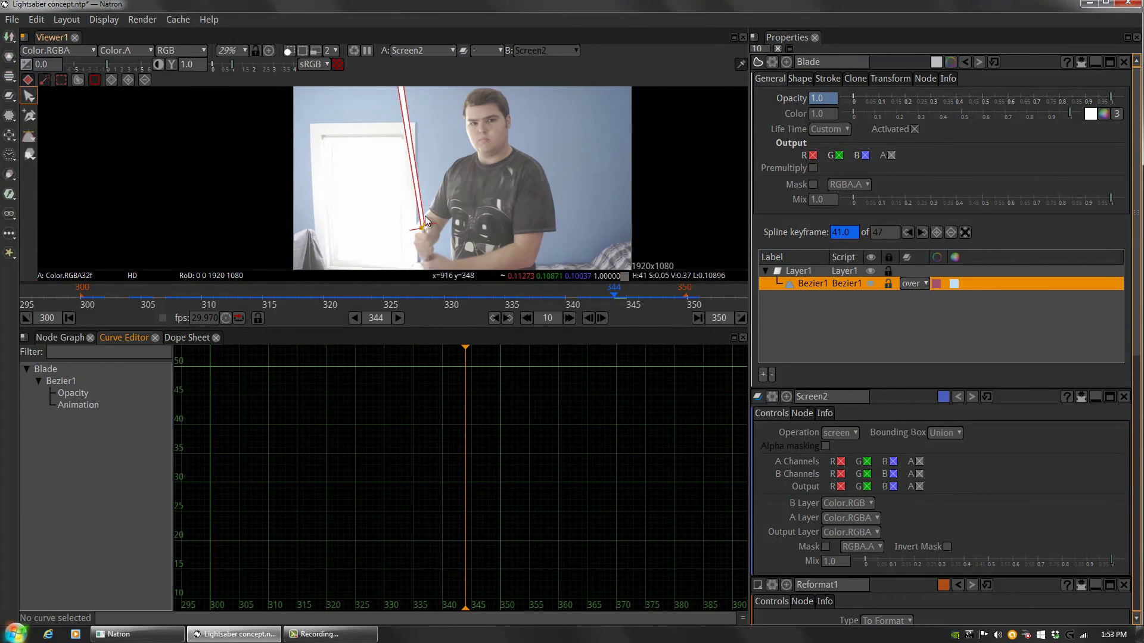
{"action": "left_click", "coordinate": [71, 393]}
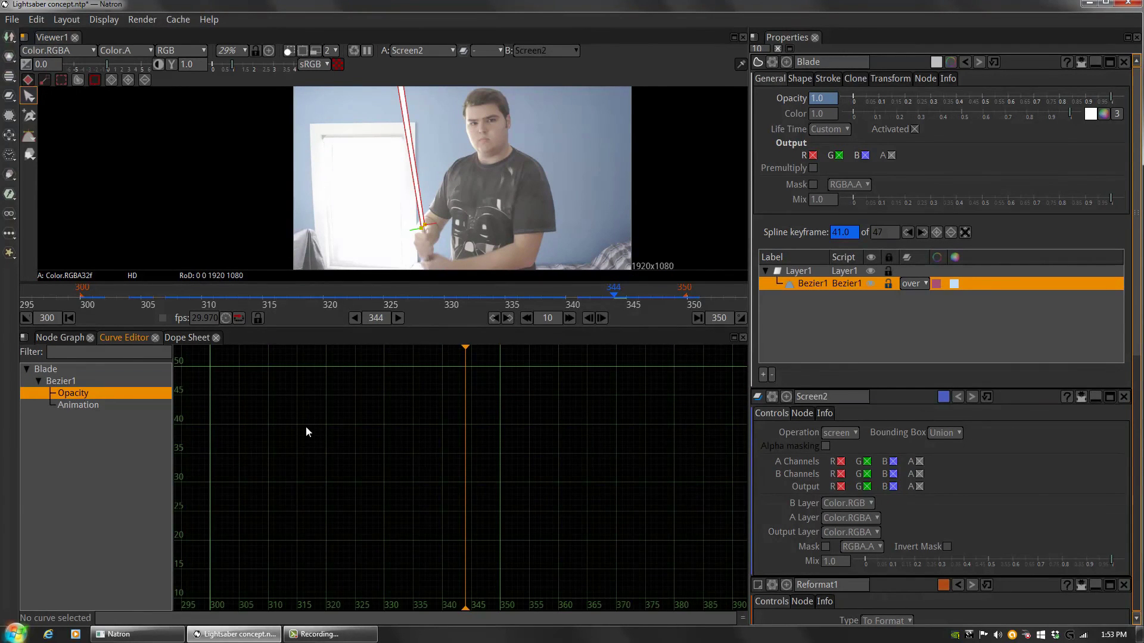
{"action": "scroll", "coordinate": [330, 437], "scroll_direction": "down", "scroll_amount": 3}
{"action": "left_click_drag", "start_coordinate": [323, 474], "coordinate": [516, 410]}
{"action": "scroll", "coordinate": [489, 466], "scroll_direction": "up", "scroll_amount": 5}
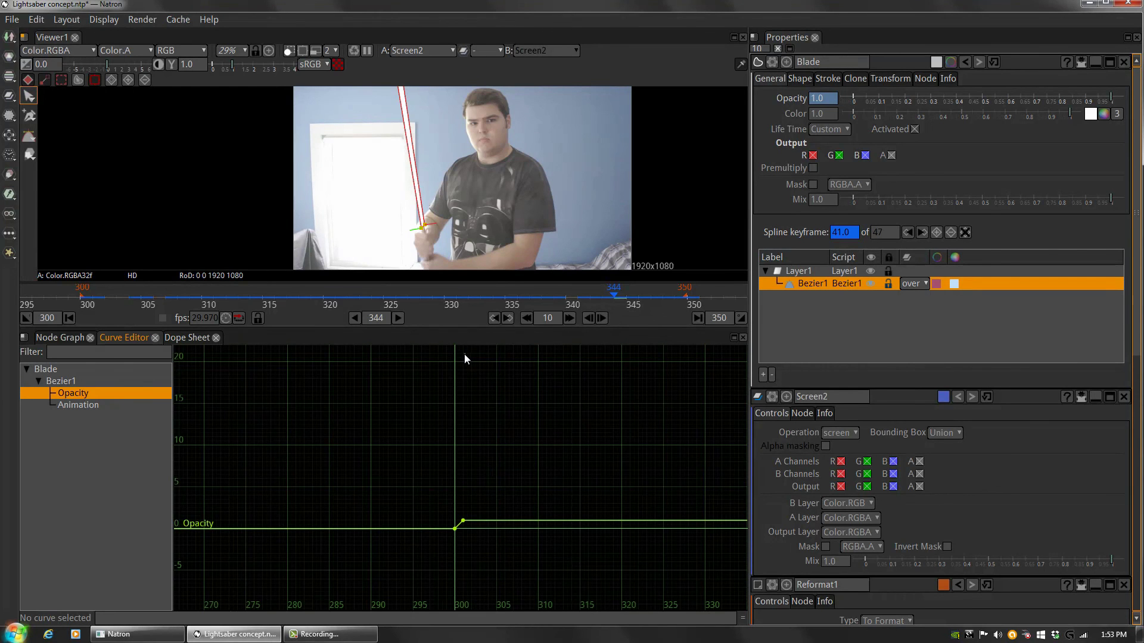
{"action": "left_click_drag", "start_coordinate": [599, 288], "coordinate": [77, 302]}
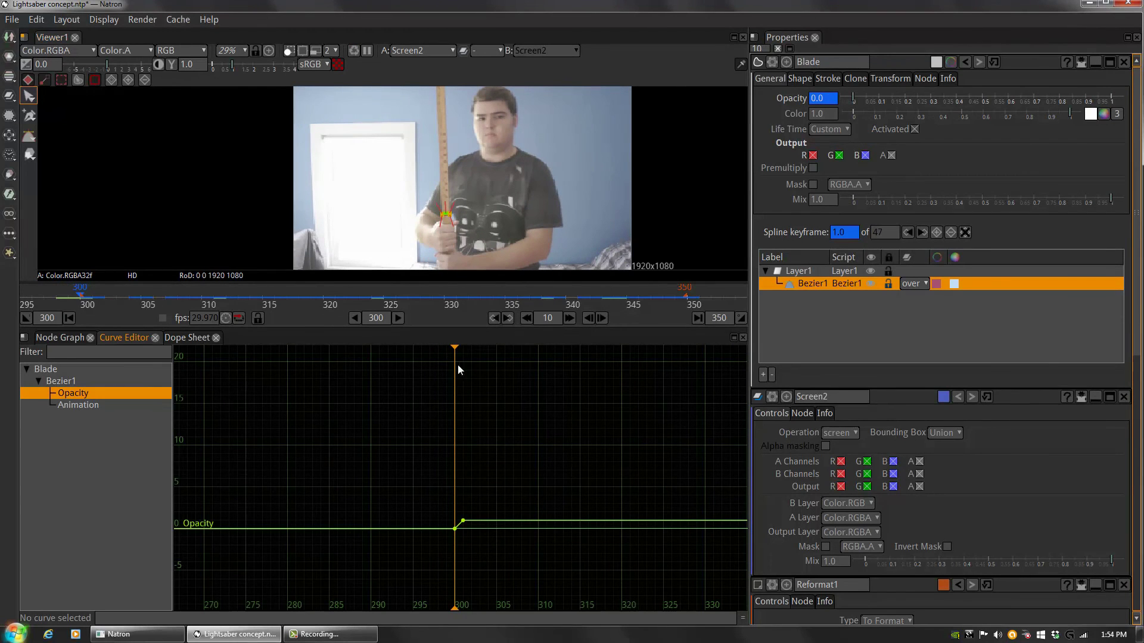
- Scrub the timeline to set the current frame to 300
{"action": "left_click_drag", "start_coordinate": [456, 346], "coordinate": [689, 350]}
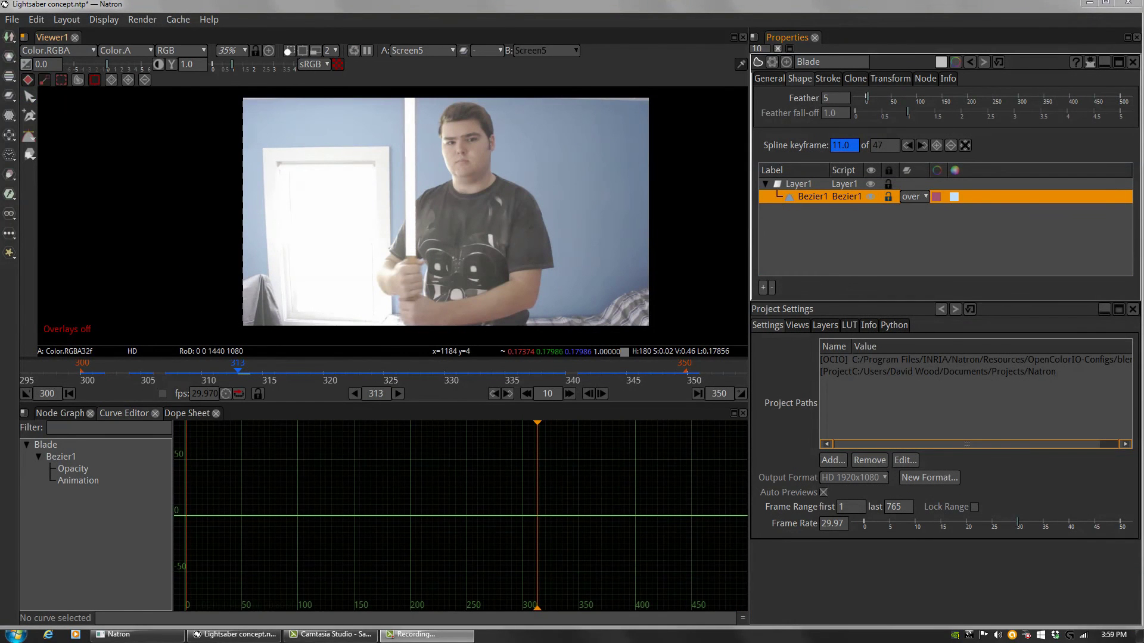